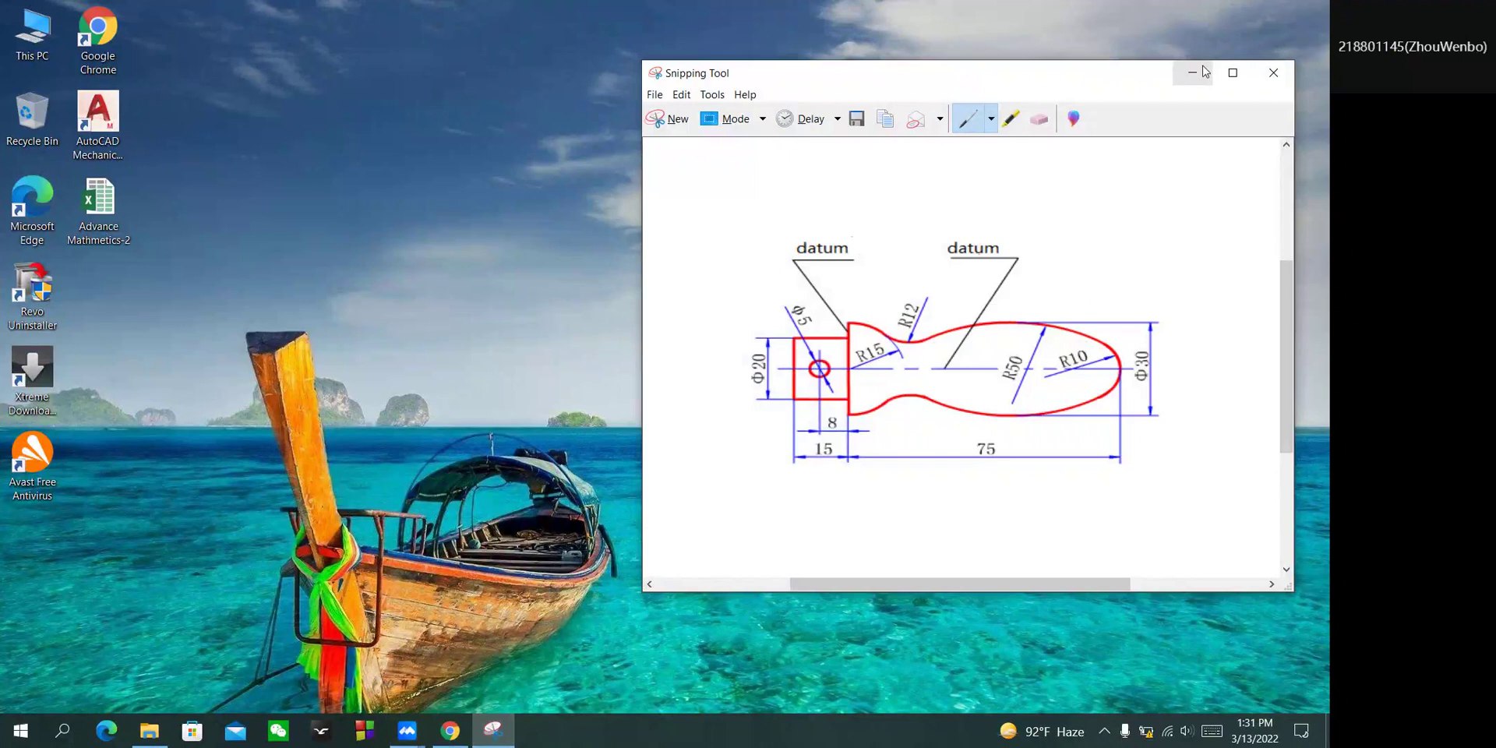
Launch AutoCAD Mechanical 2022 and create a new drawing from the acad template.
click(1206, 72)
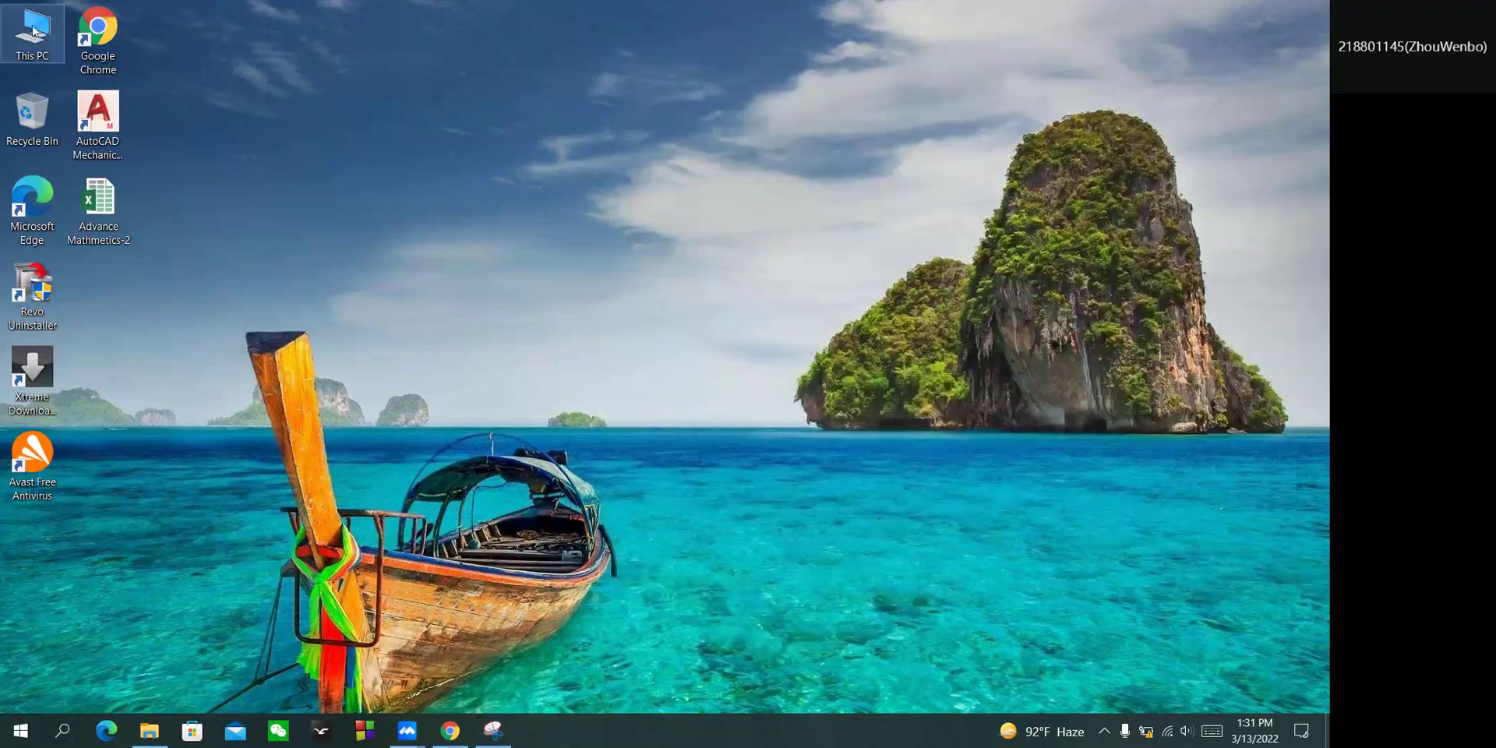
double_click(104, 116)
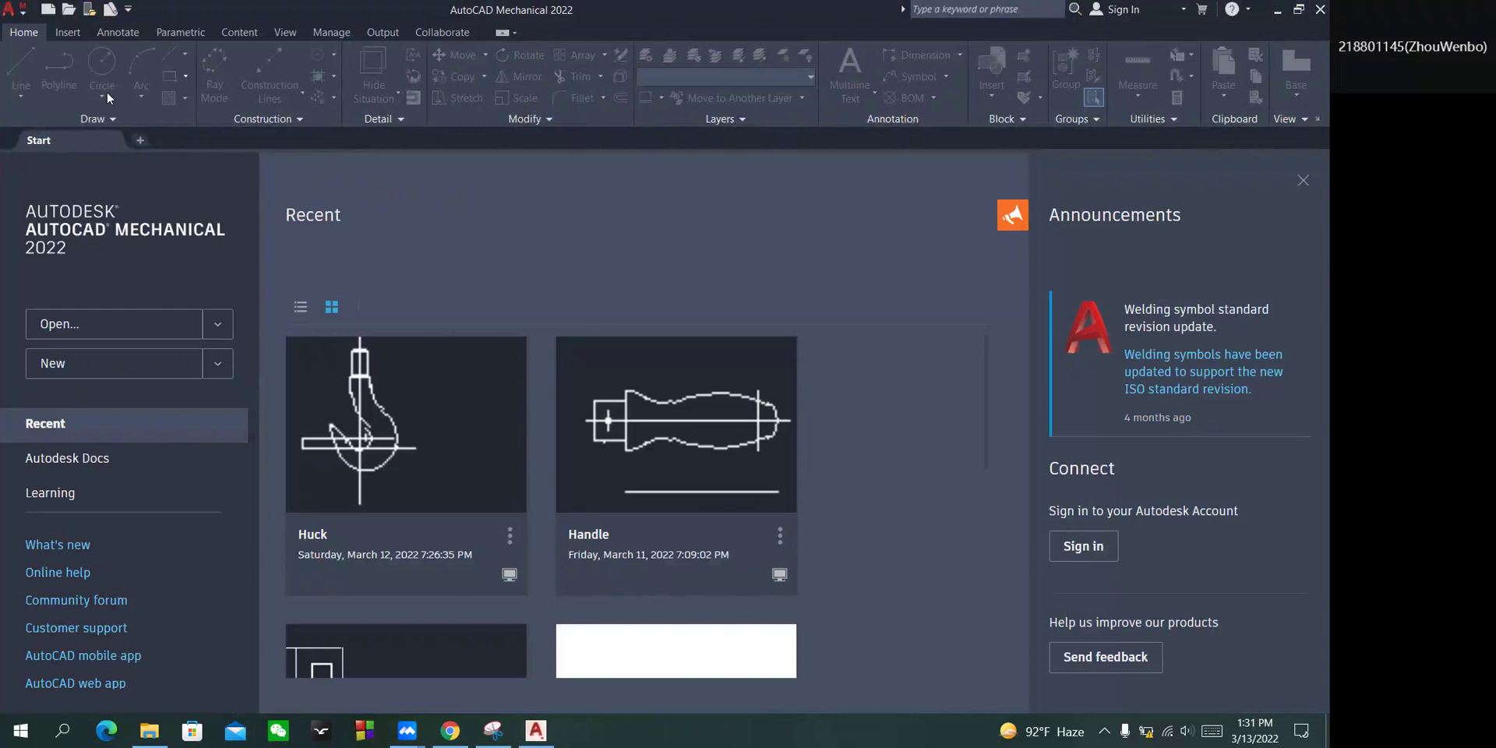
click(49, 11)
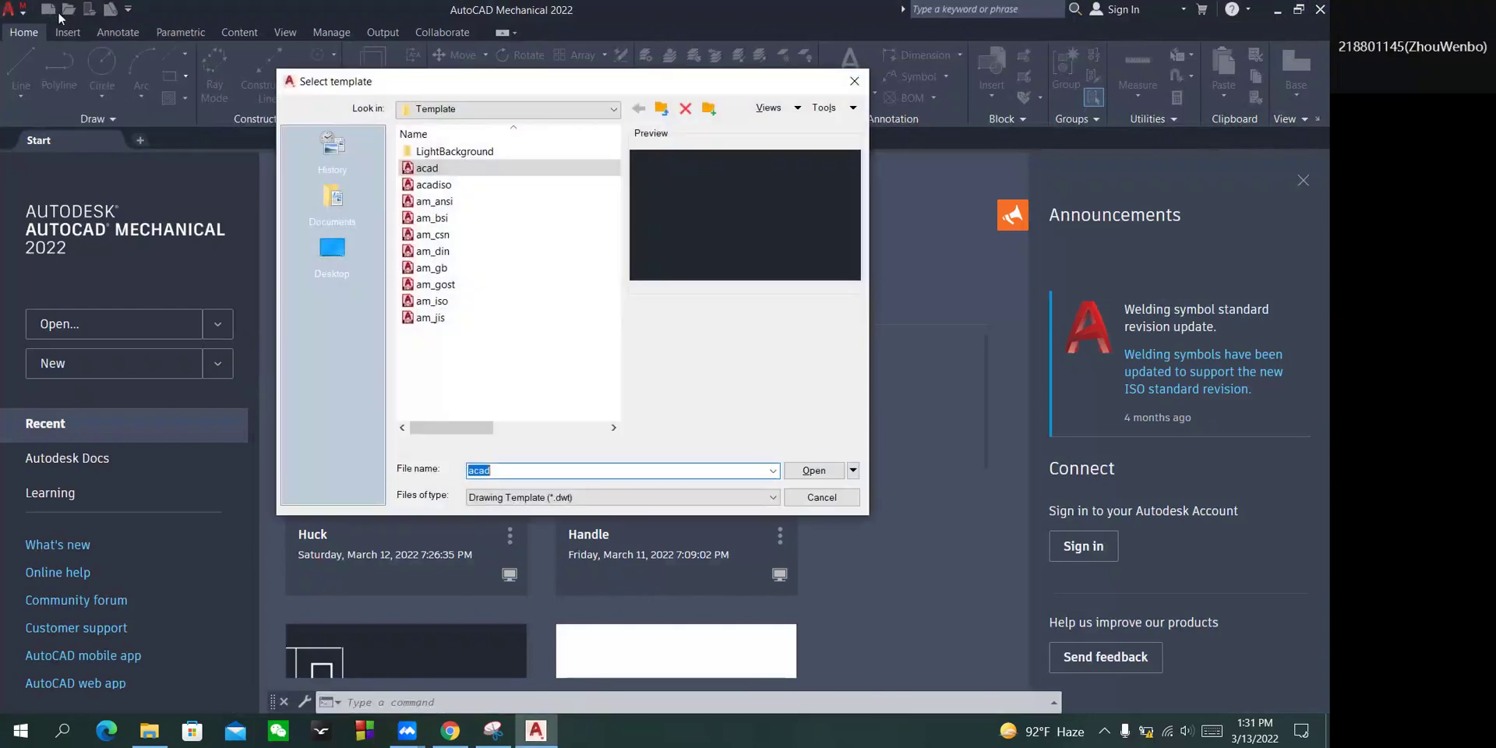
click(815, 470)
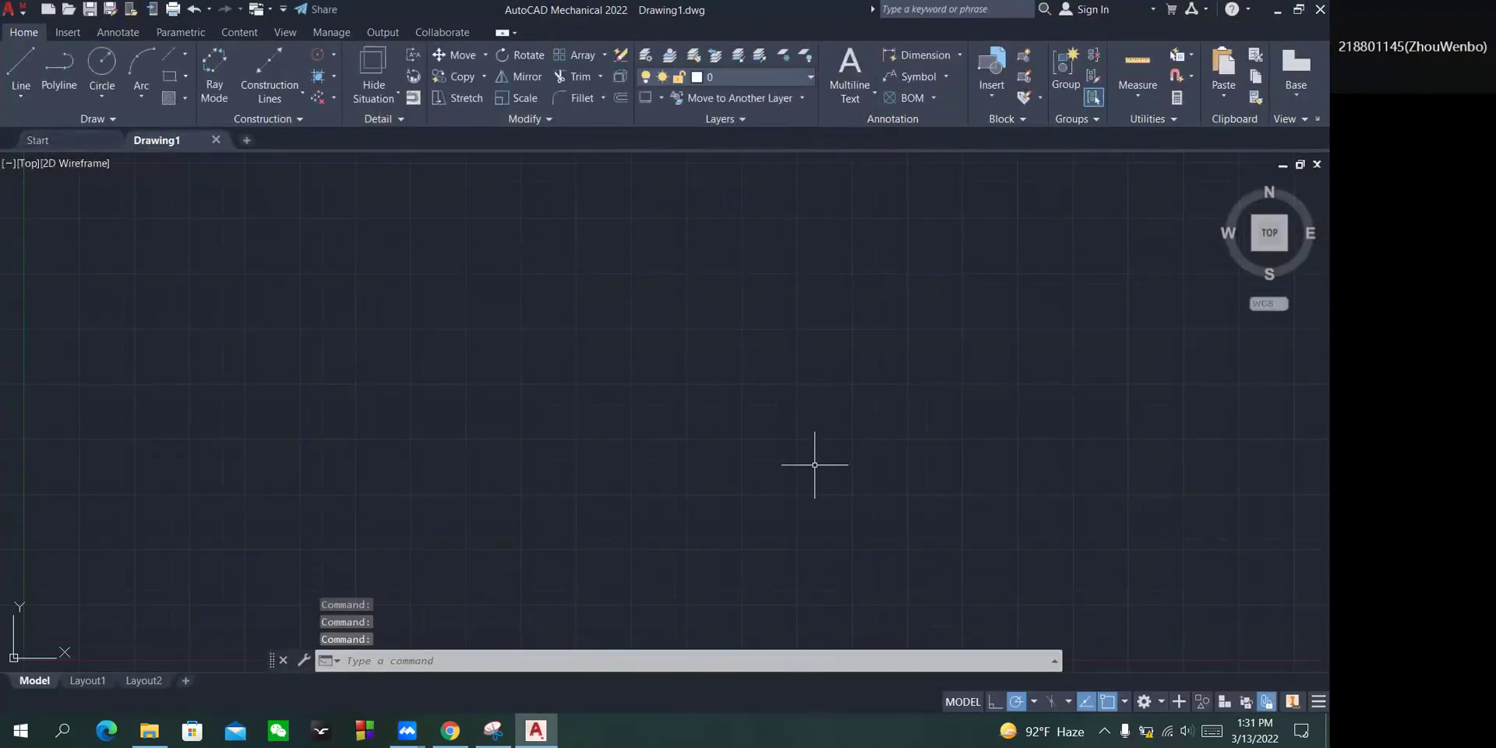
Check the handle reference in Snipping Tool, and draw a 110-unit horizontal centerline in the AutoCAD drawing.
click(494, 730)
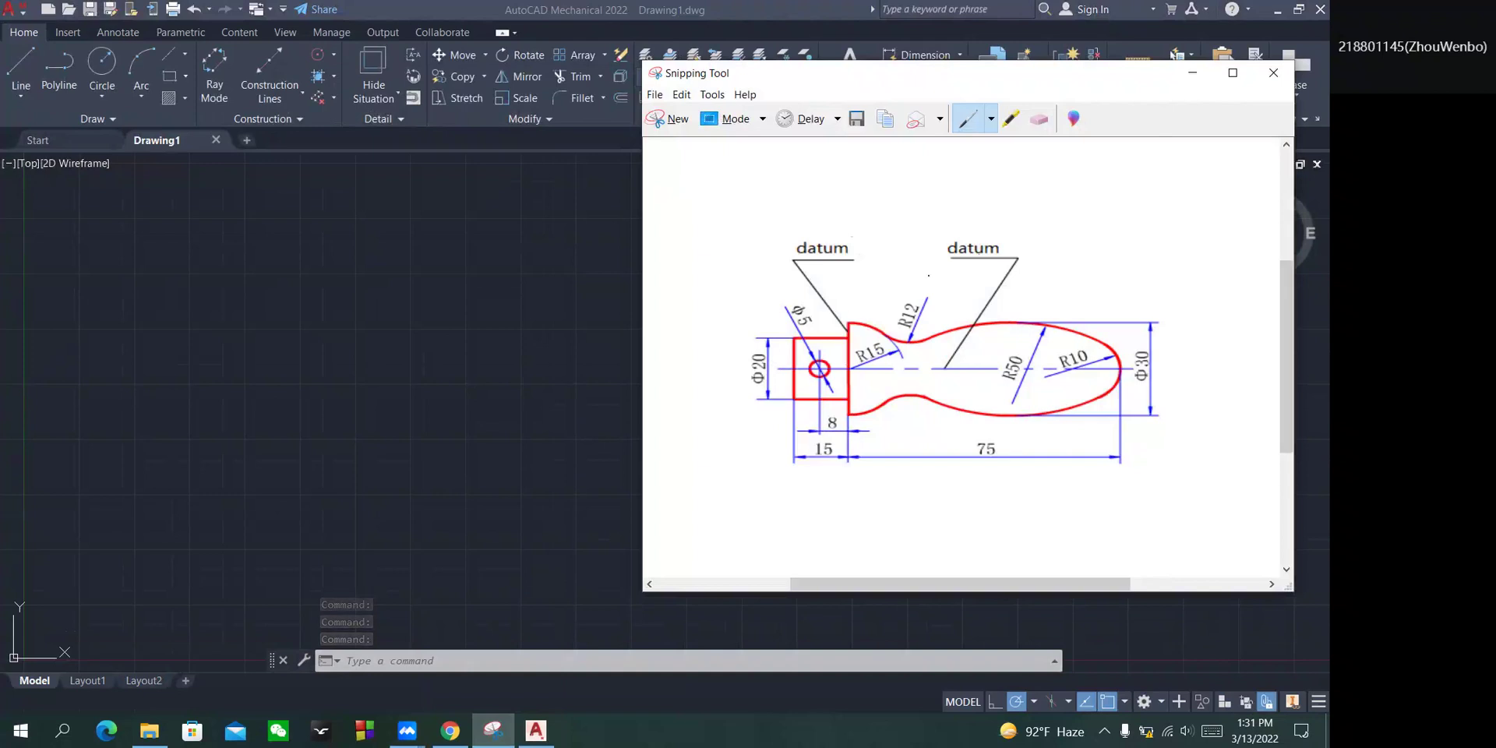
click(1192, 72)
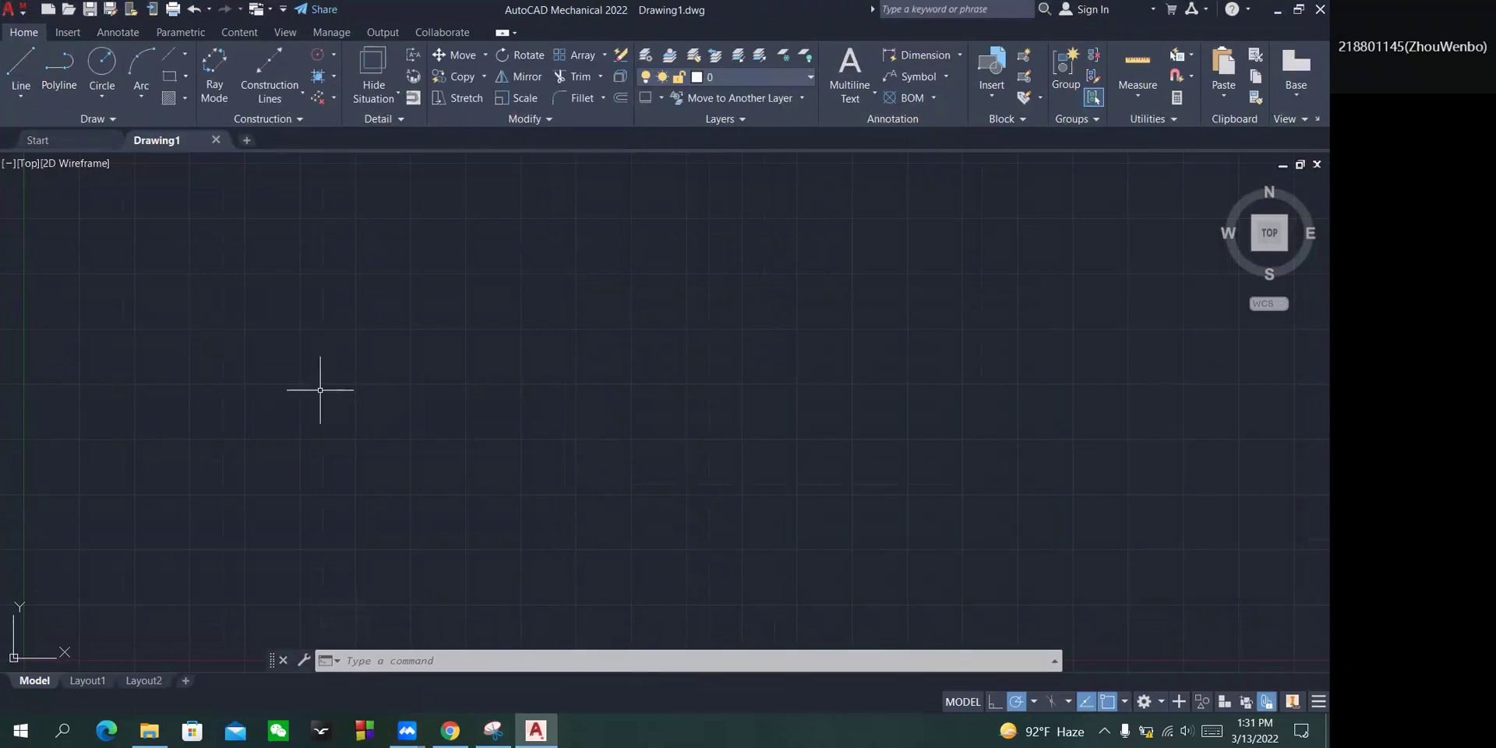
click(396, 390)
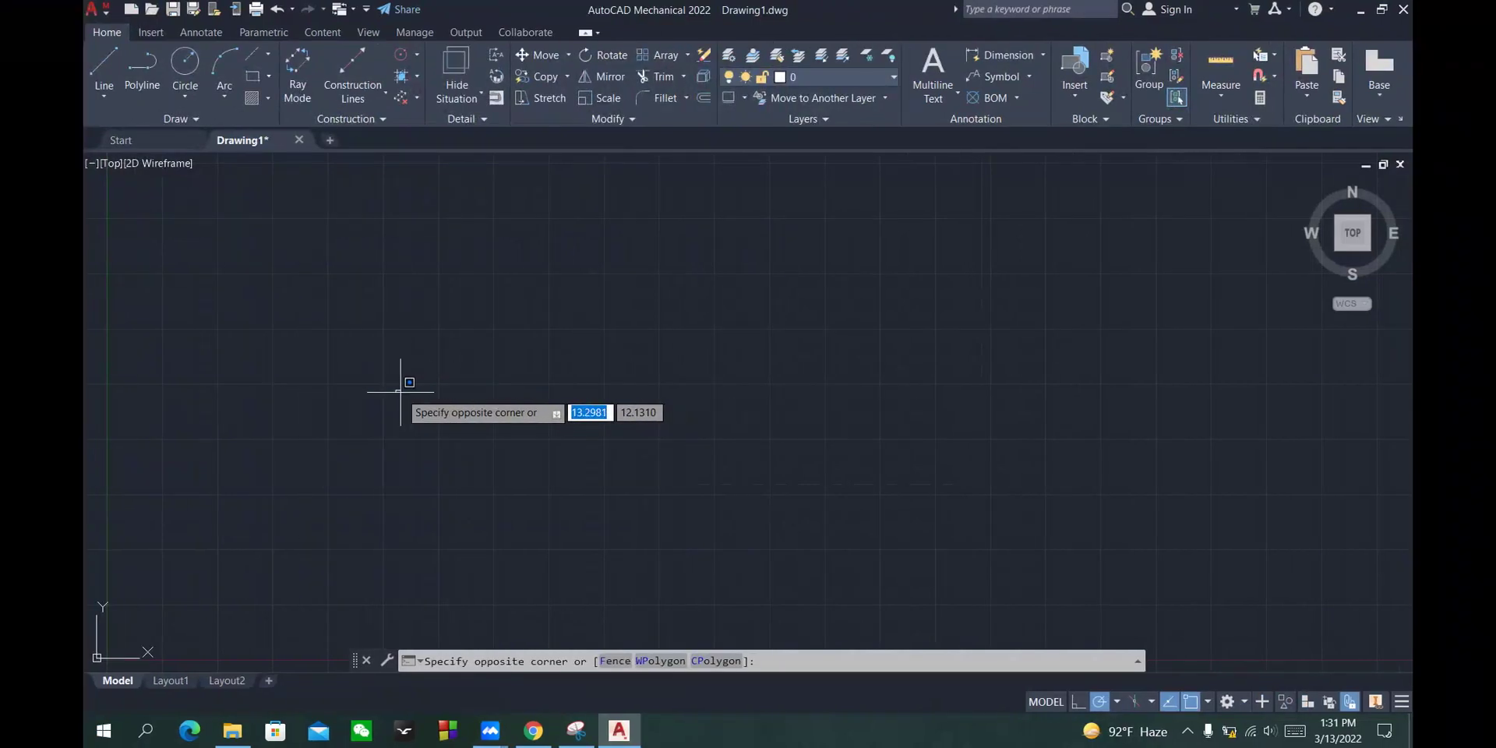
key(Escape)
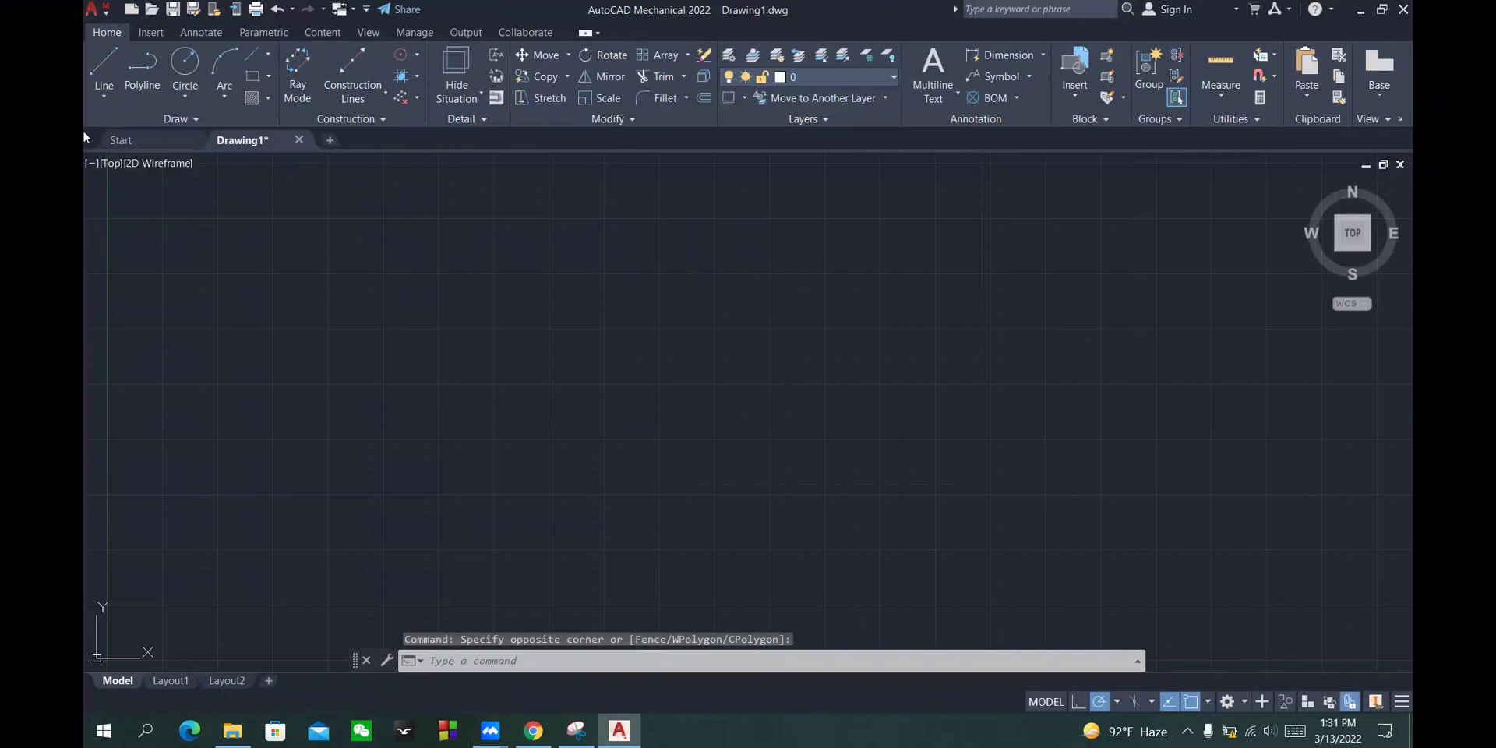
click(104, 64)
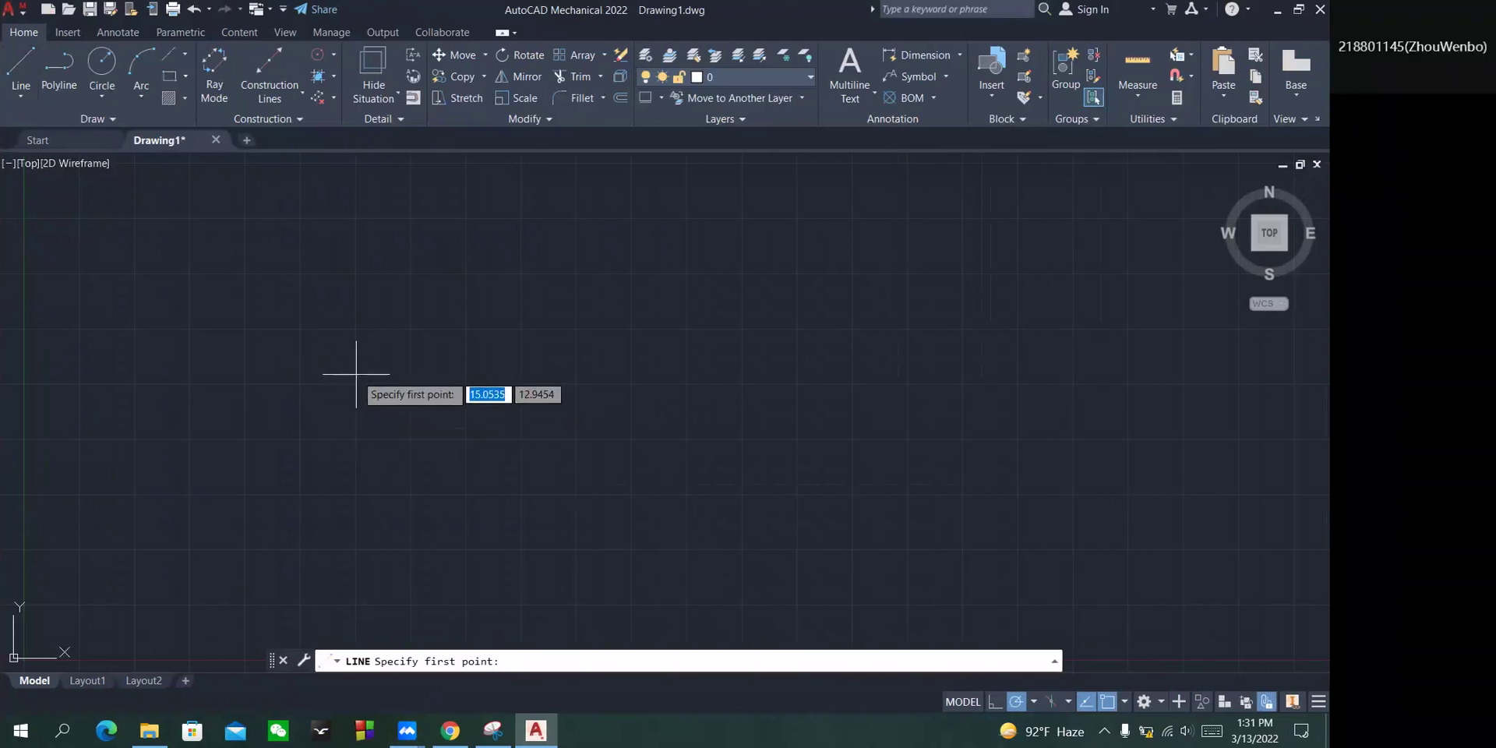
click(440, 374)
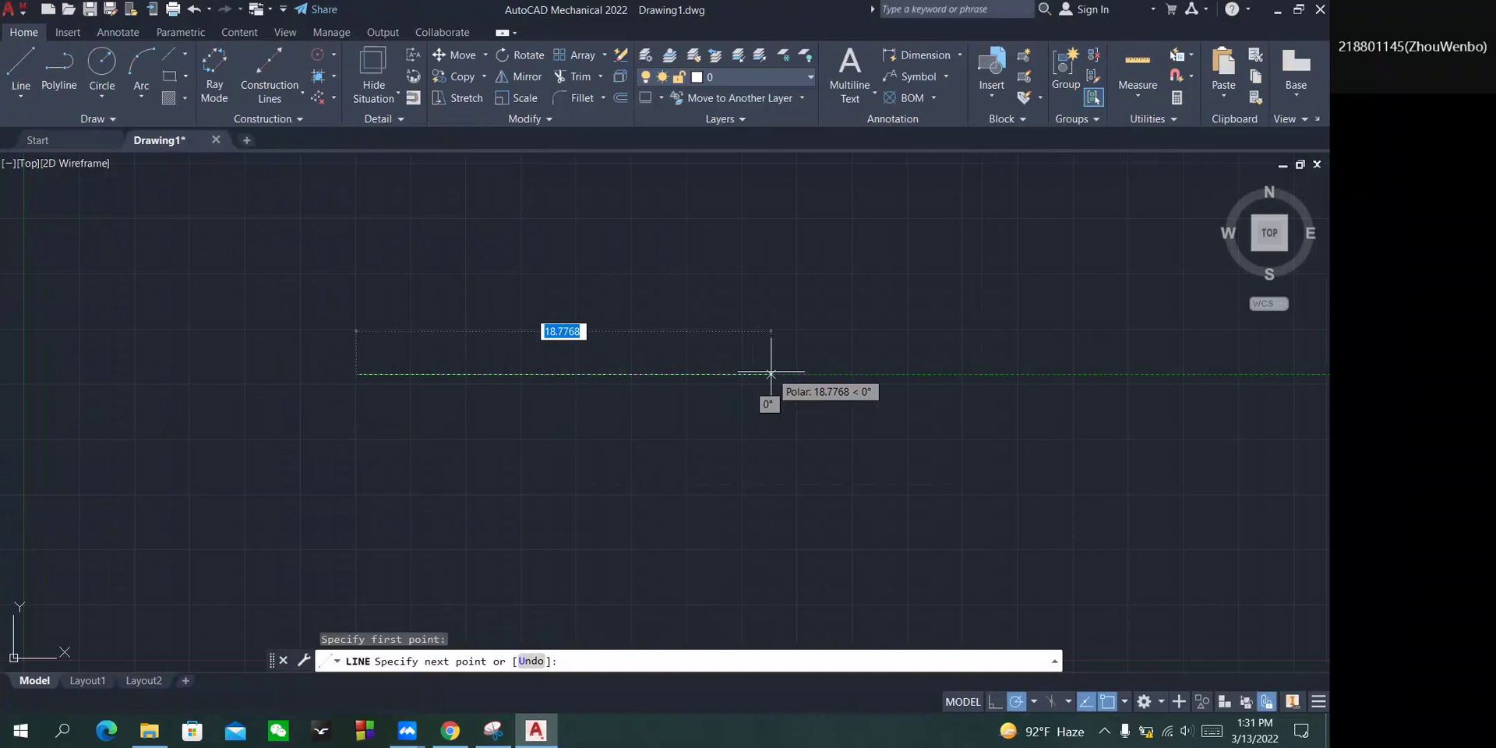
text(110)
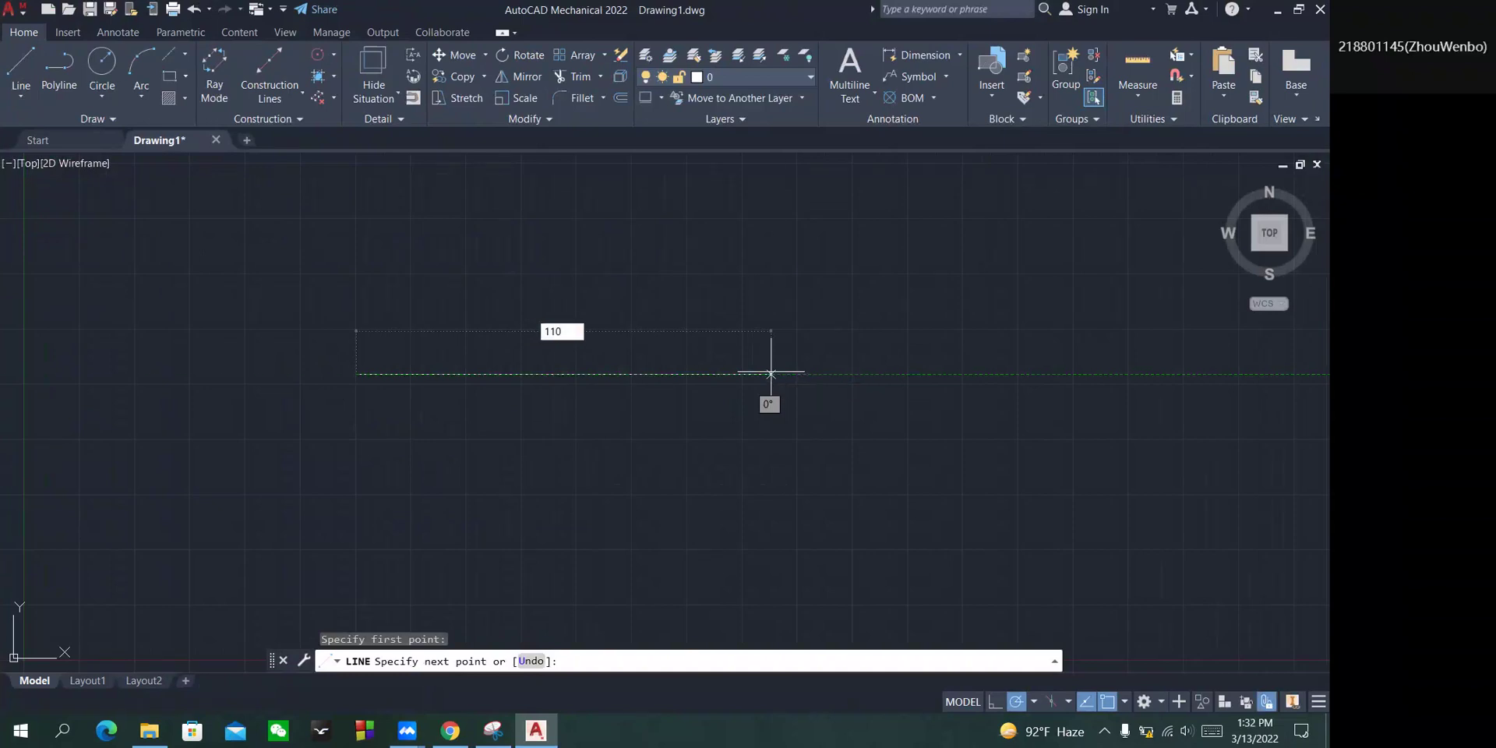
key(Return)
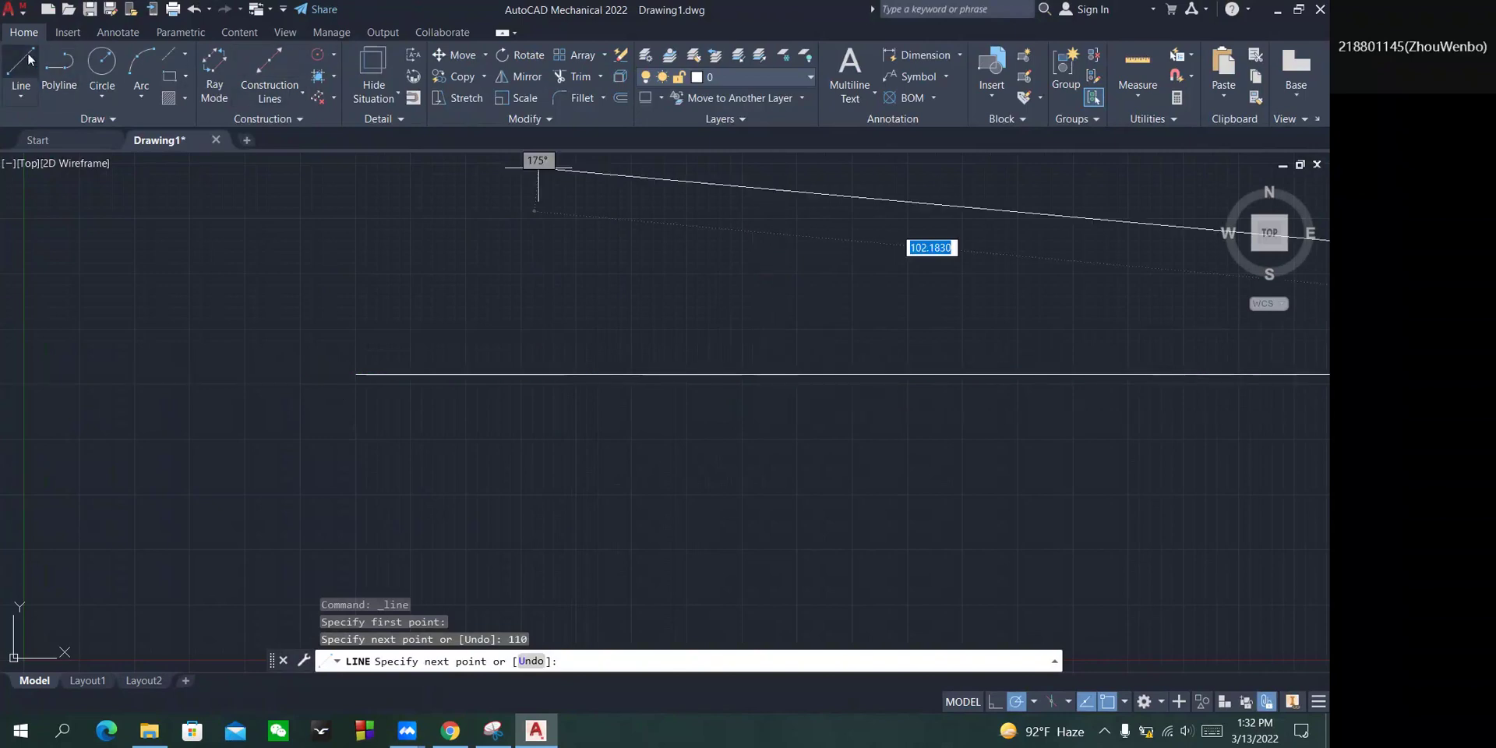
Start a line at the centerline's left end, run it about 1.8 units along the centerline, and check the handle reference.
click(31, 59)
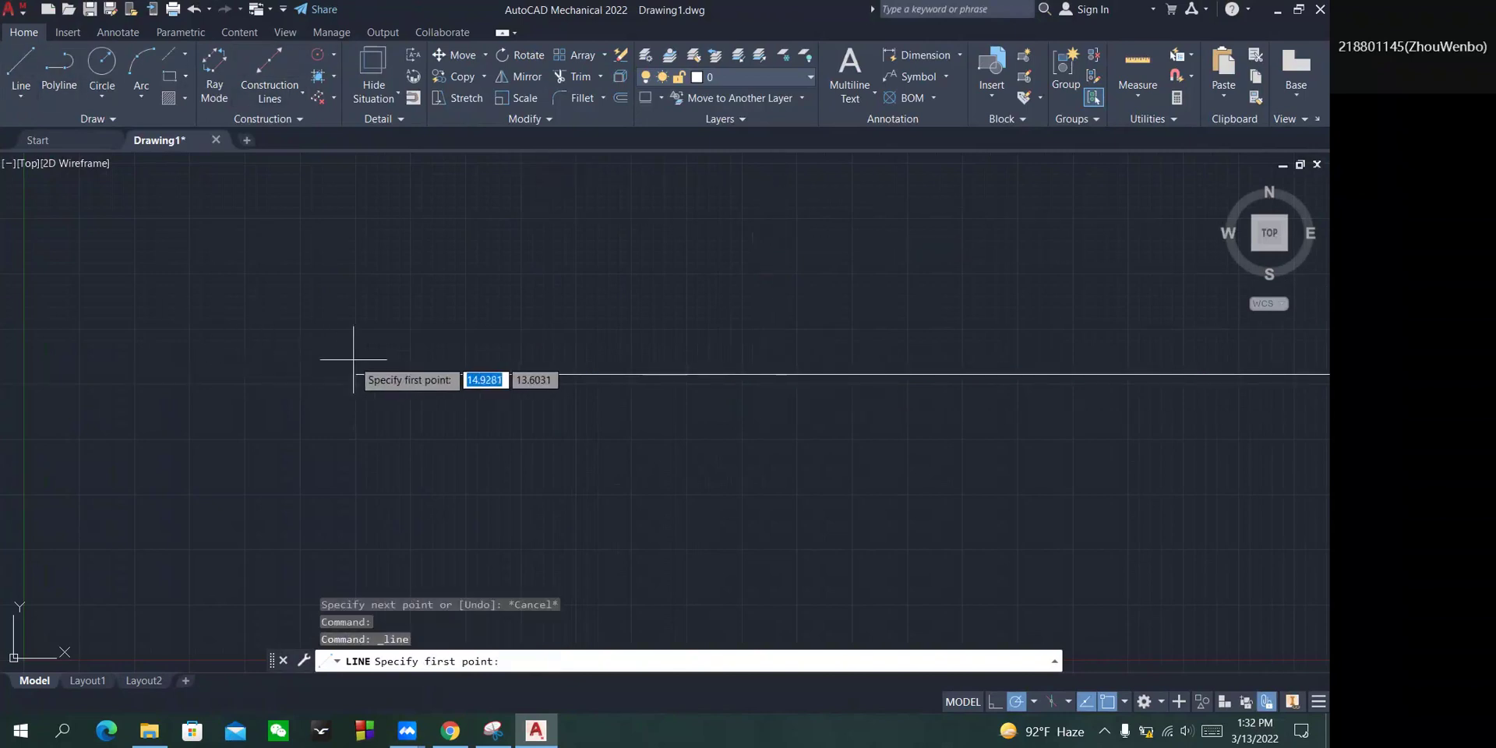
click(356, 374)
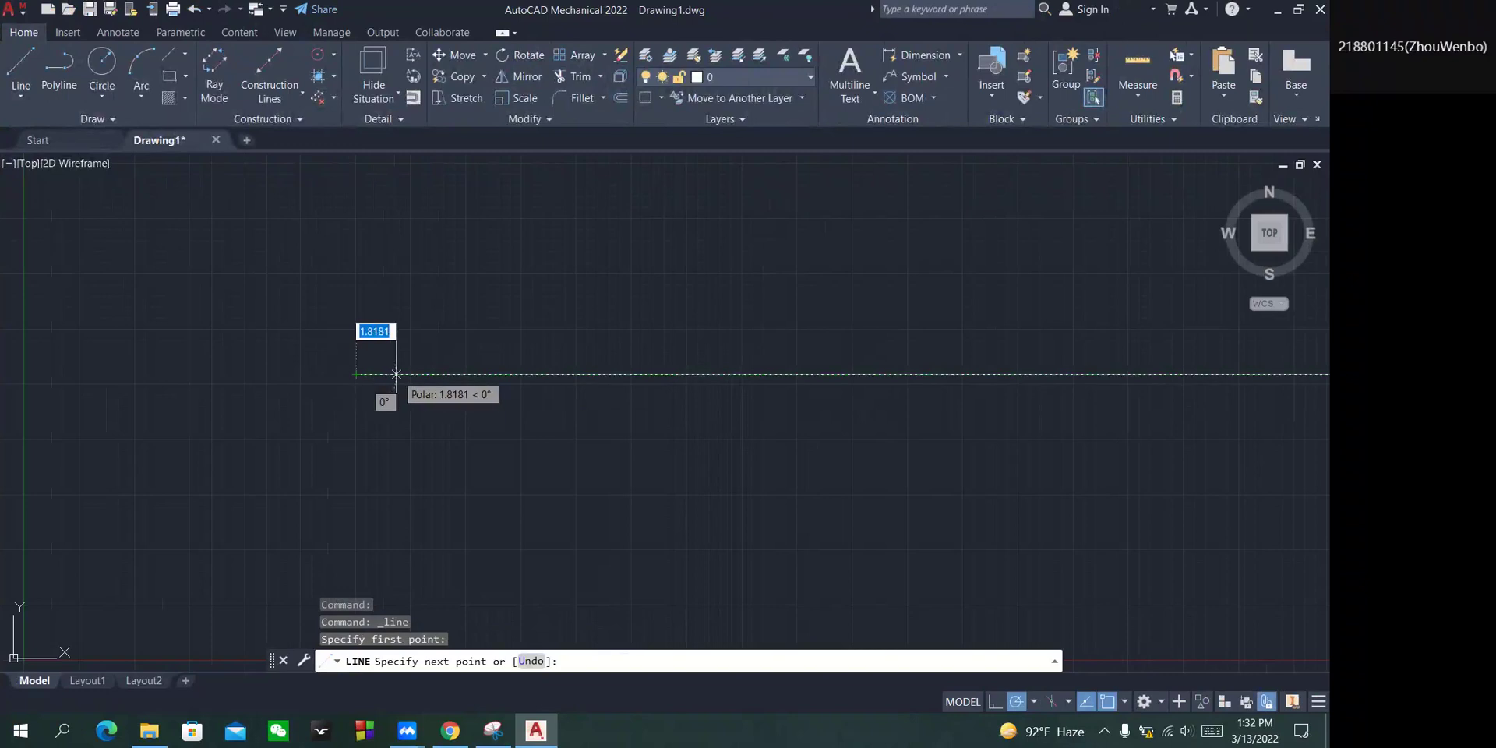
click(395, 374)
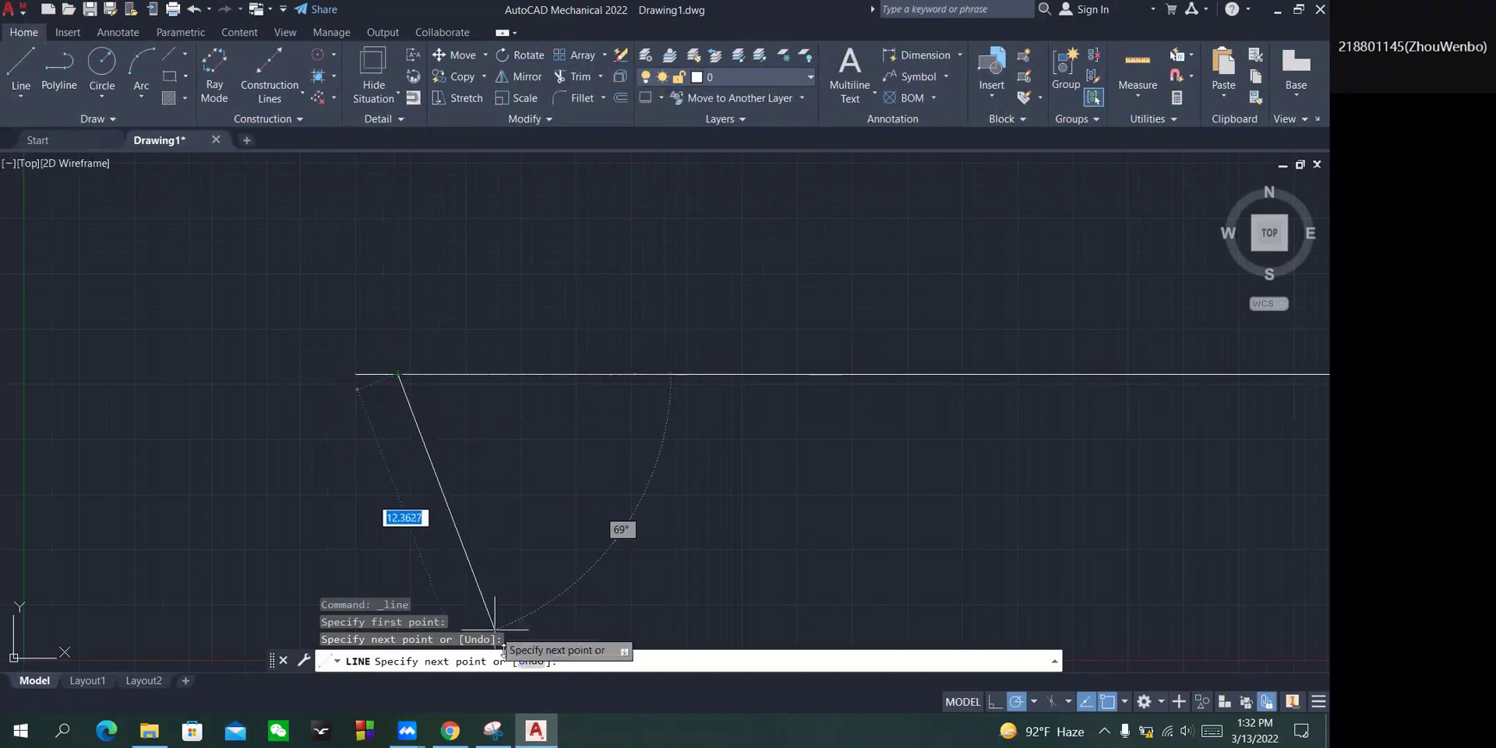
click(536, 730)
click(536, 730)
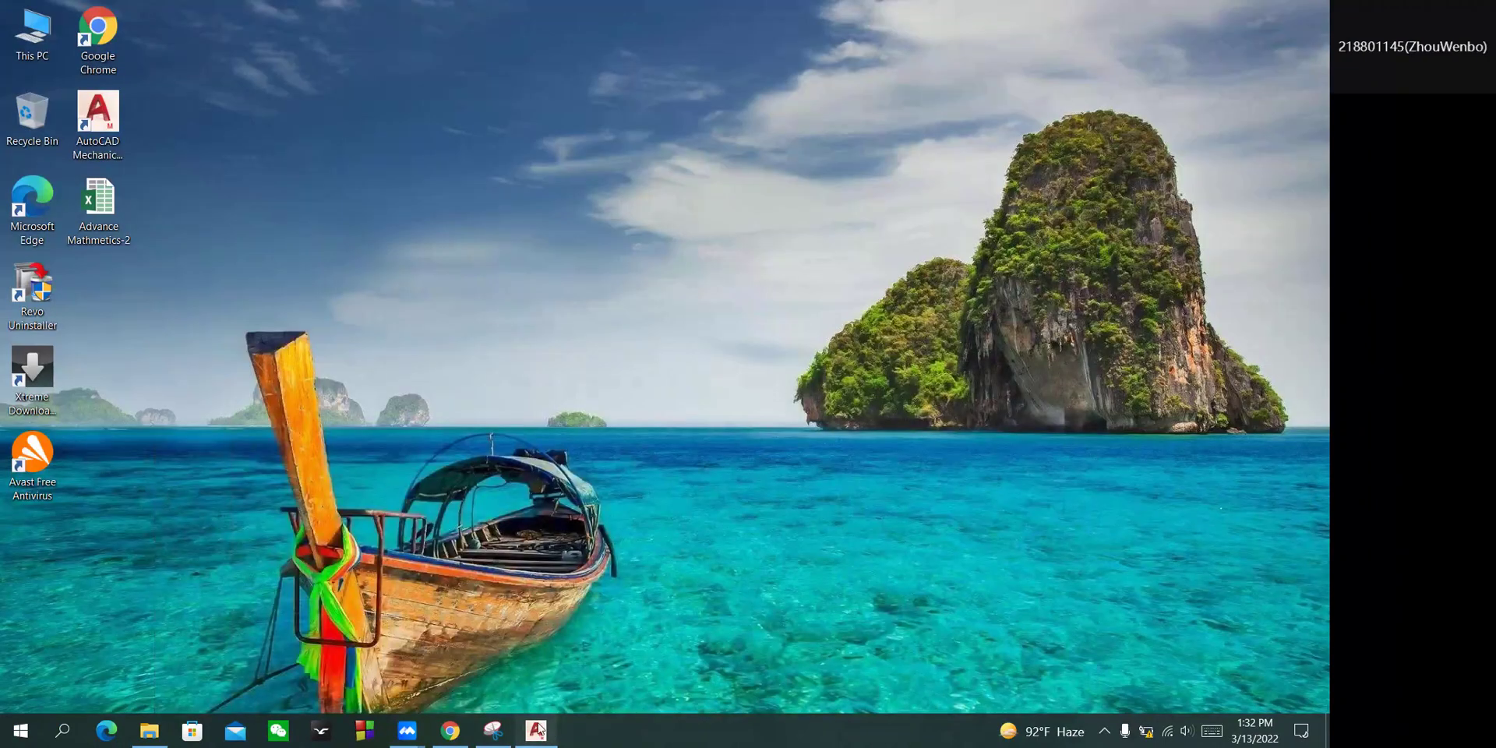
click(494, 730)
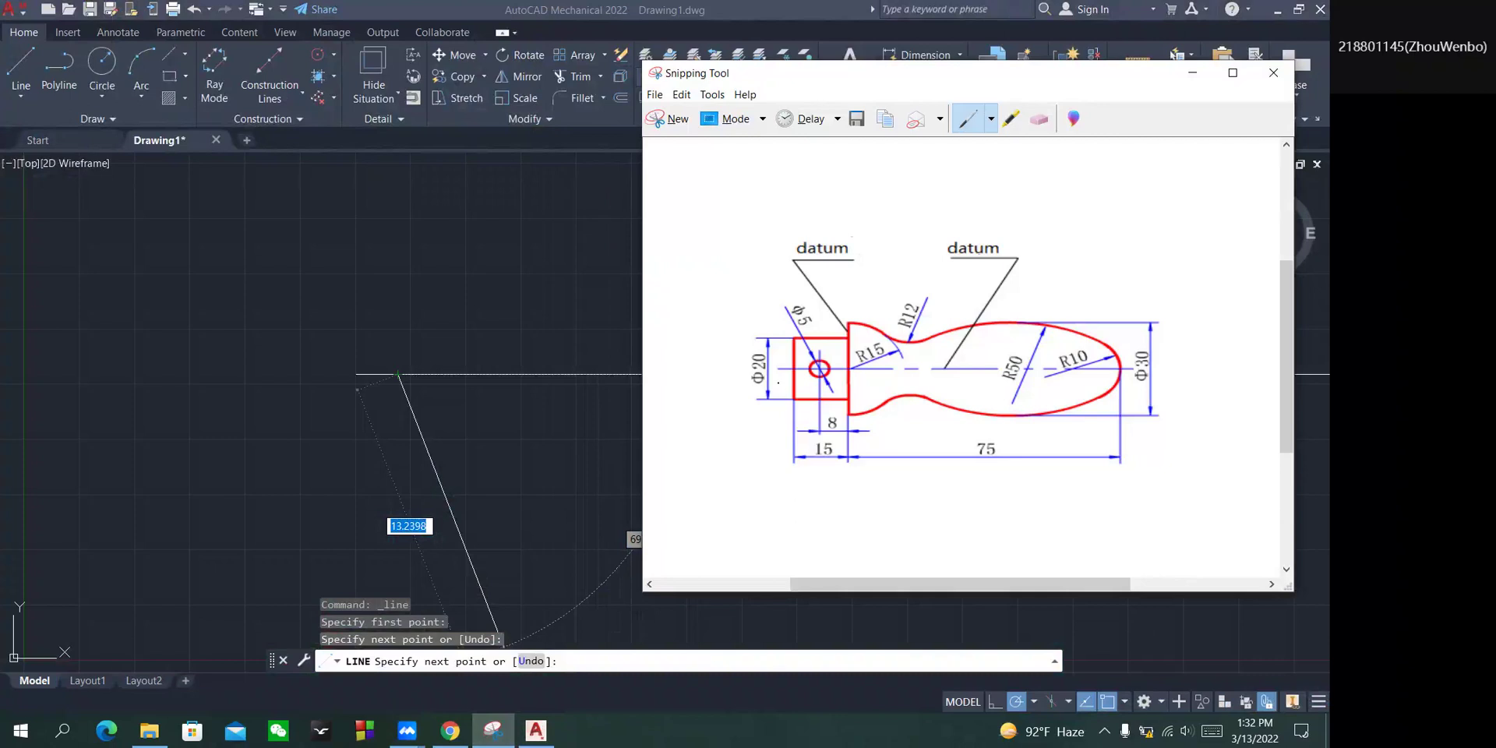
click(1192, 73)
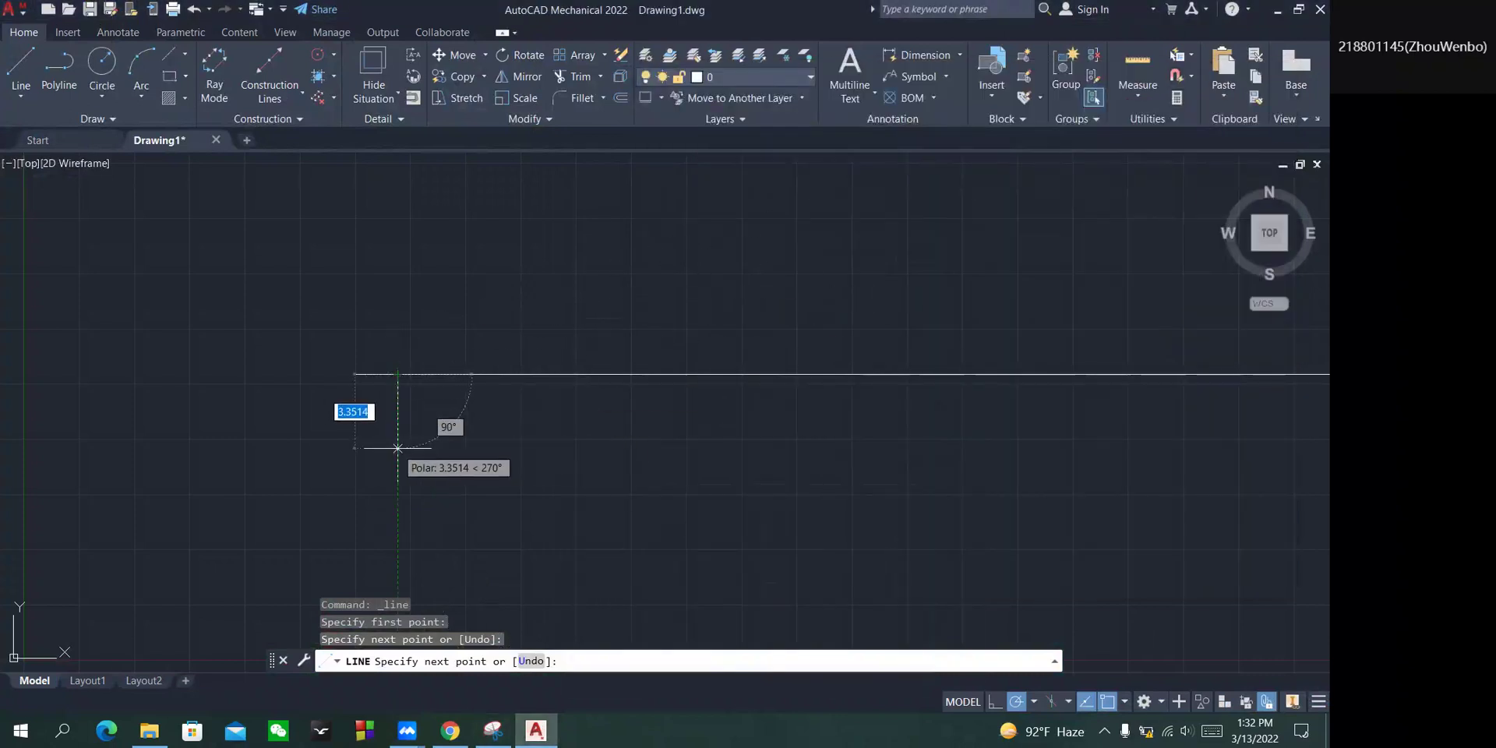
Continue the line 10 units straight down and 20 units straight up to form the rectangle's left edge.
text(1)
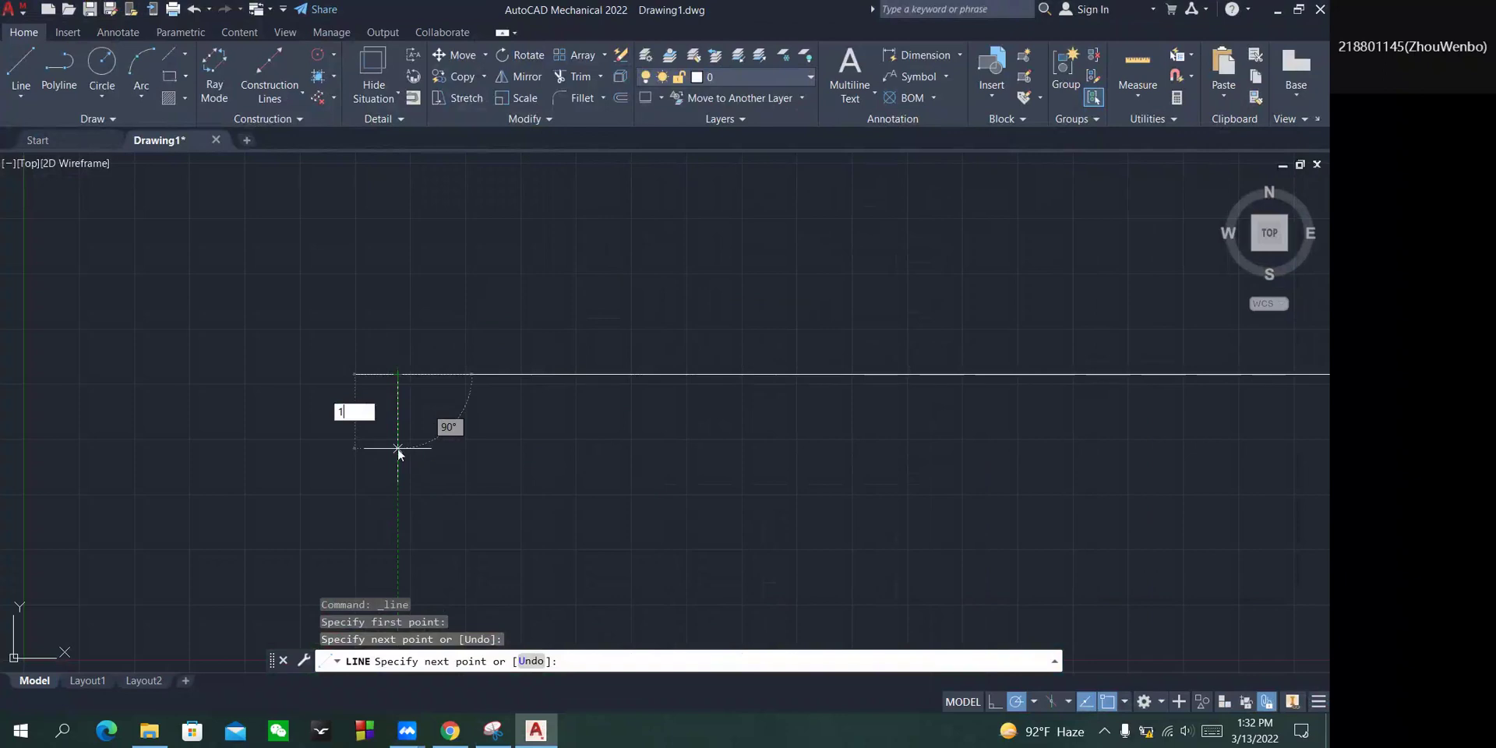
text(0)
key(Return)
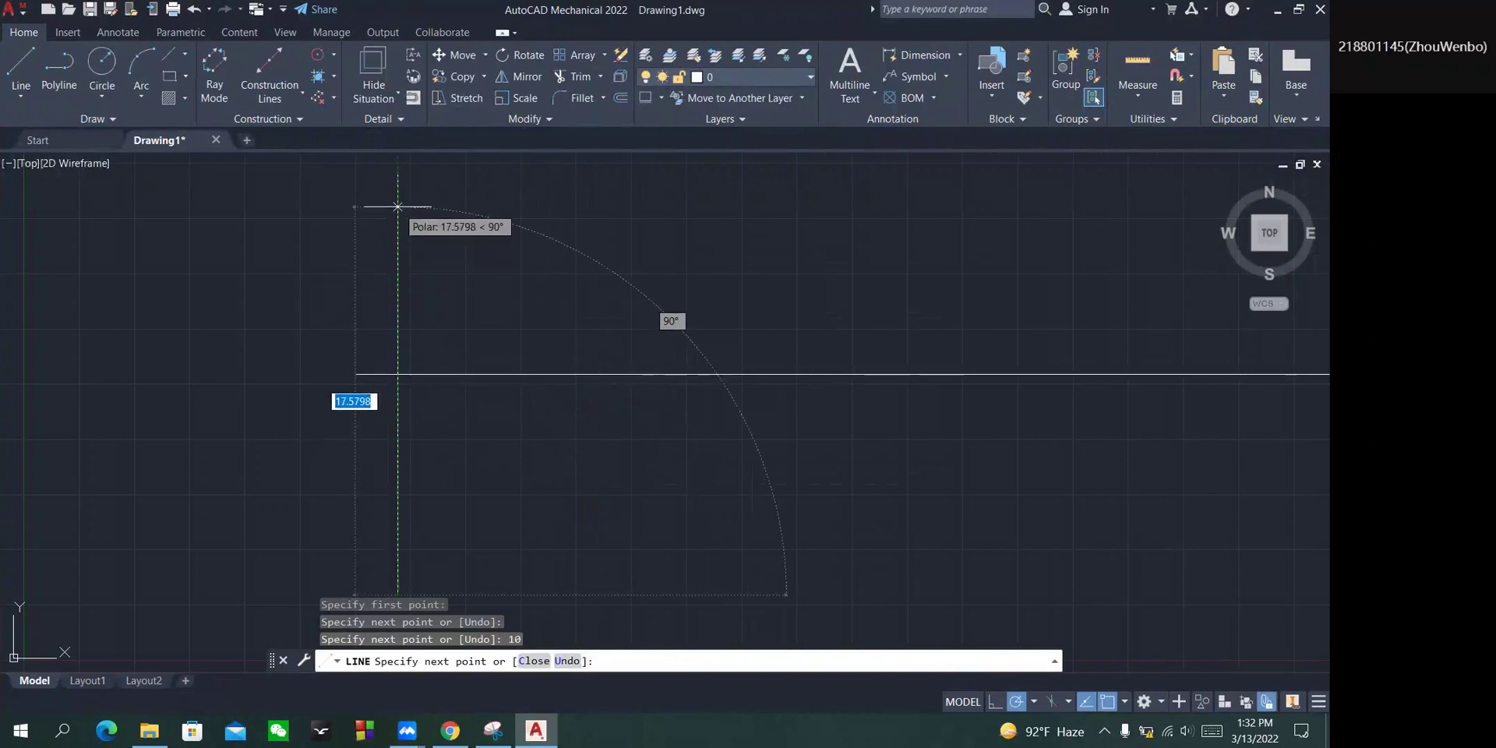
text(20)
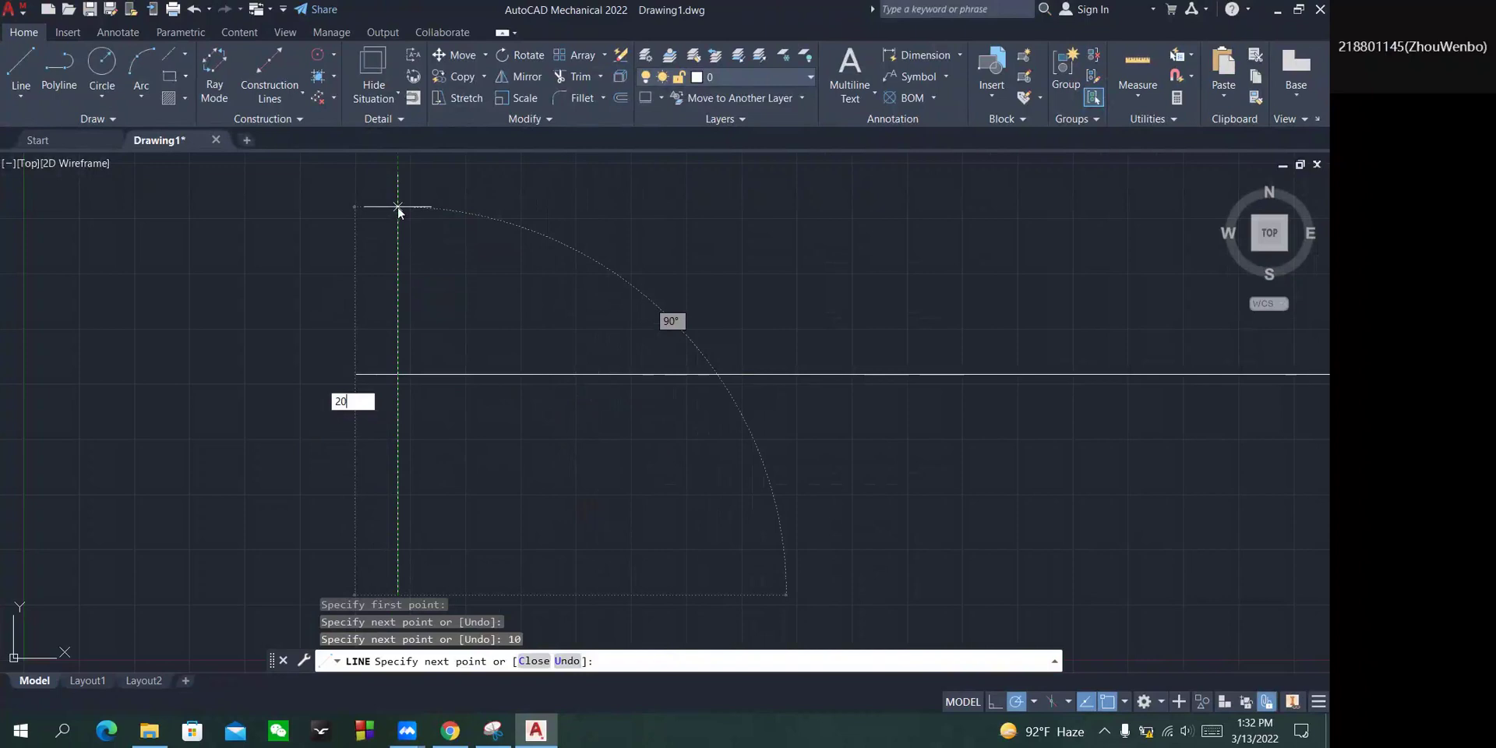
key(Return)
scroll(639, 238, down, 2)
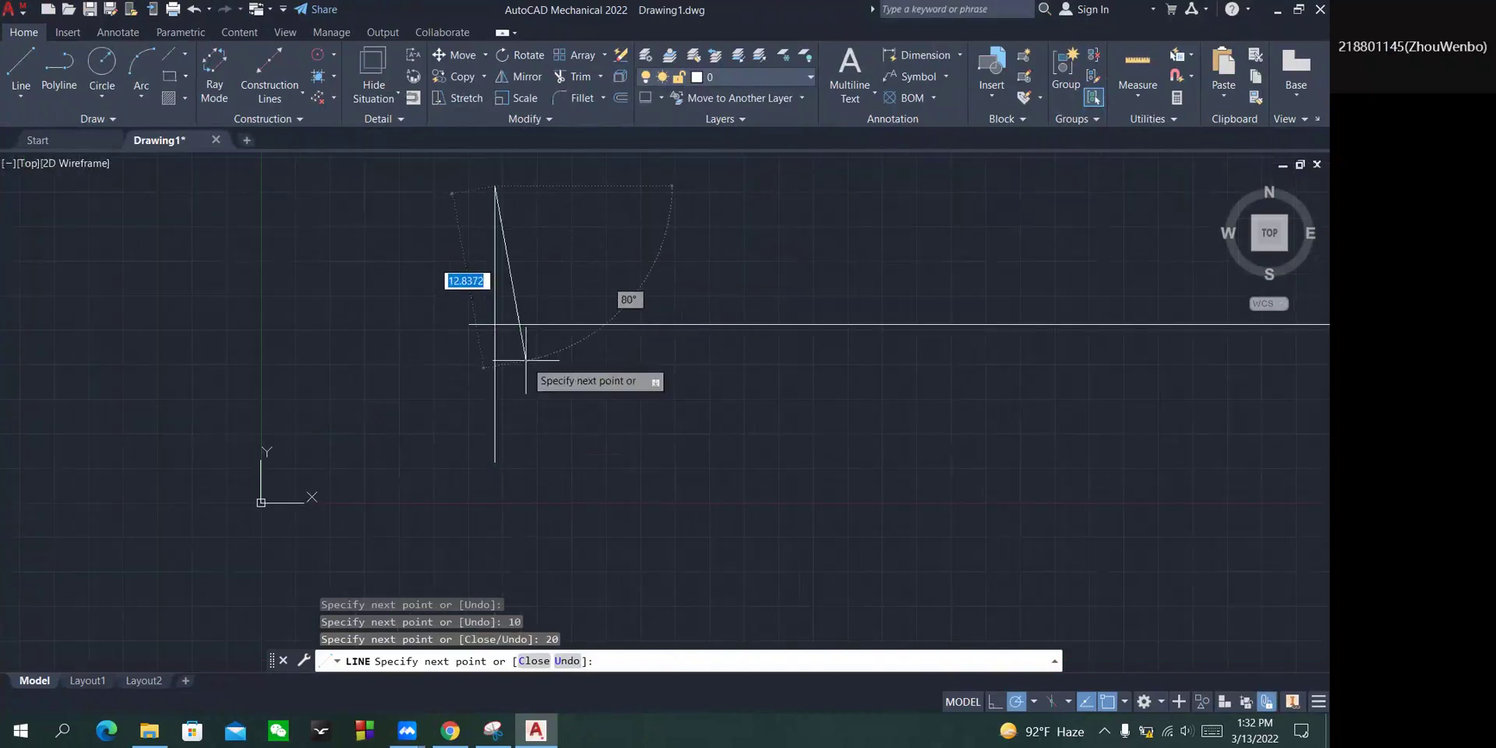
Complete the rectangle from the left edge's lower end with lines 15 units right, 20 units up and 15 units left.
click(25, 59)
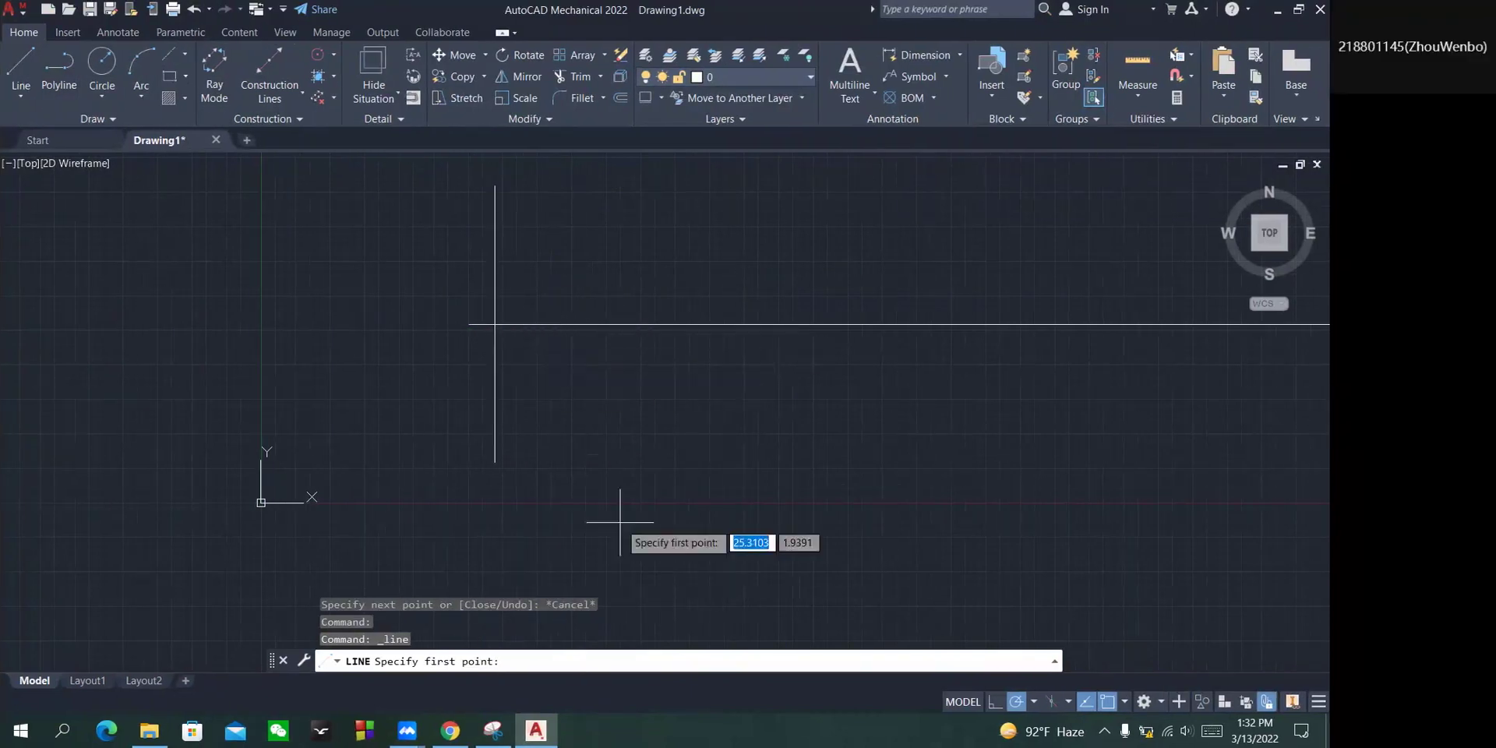
click(494, 730)
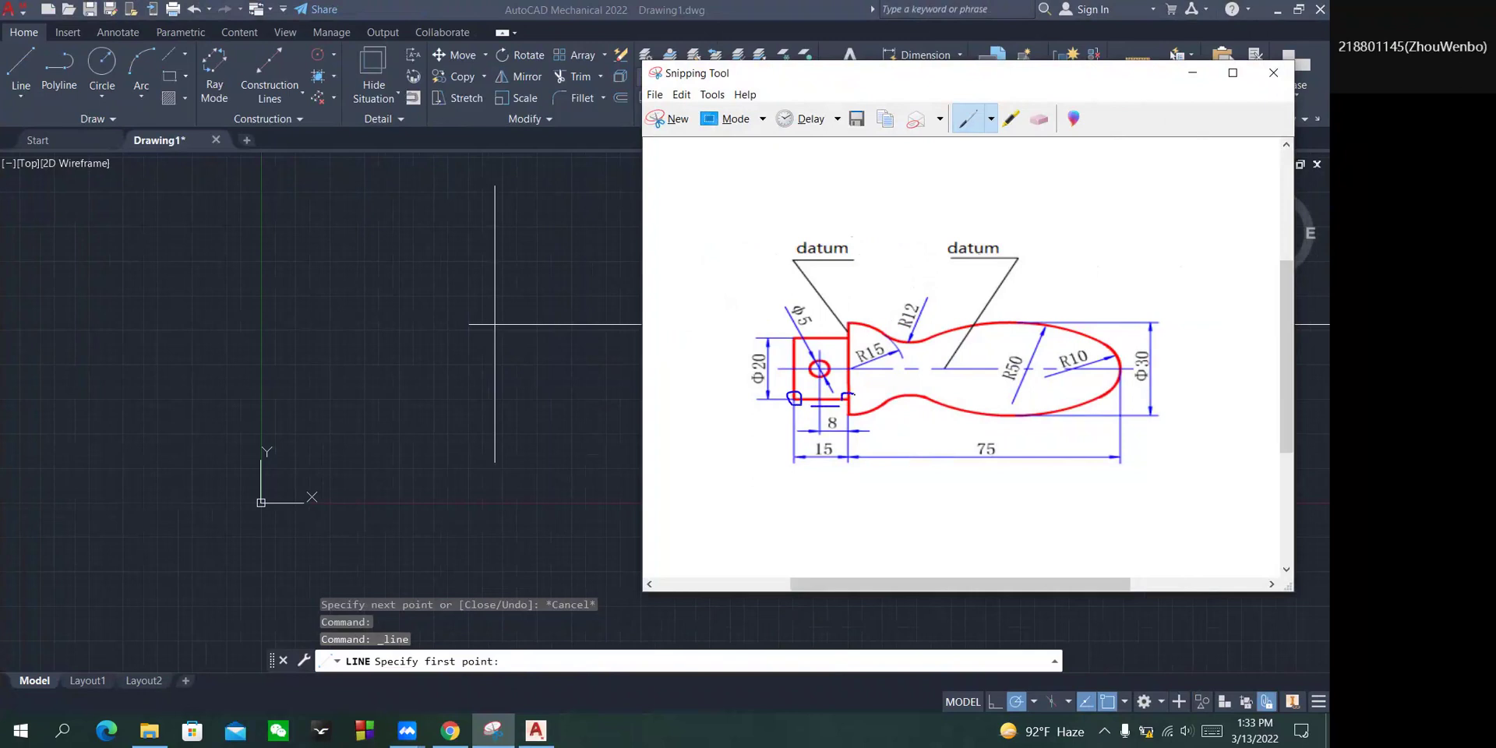
click(1192, 73)
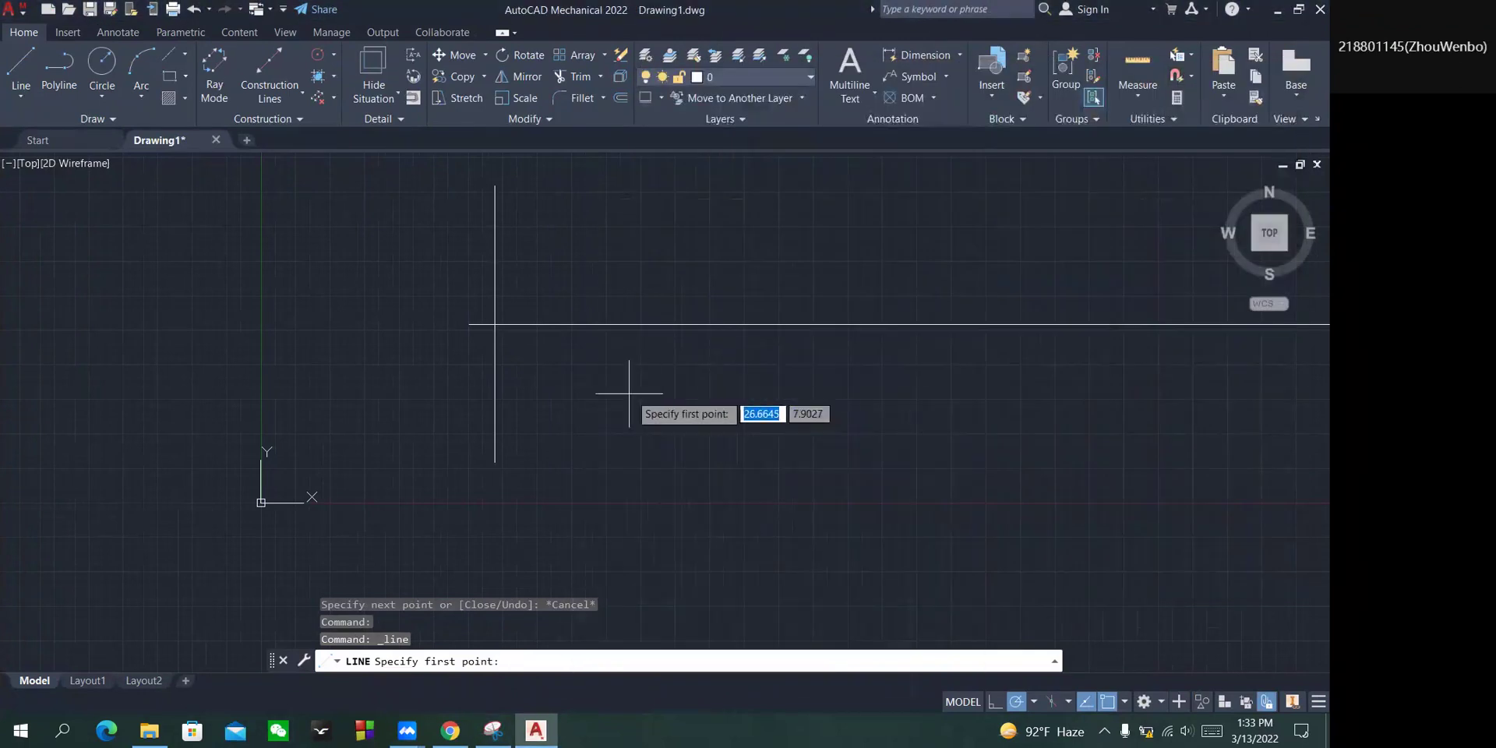
click(21, 64)
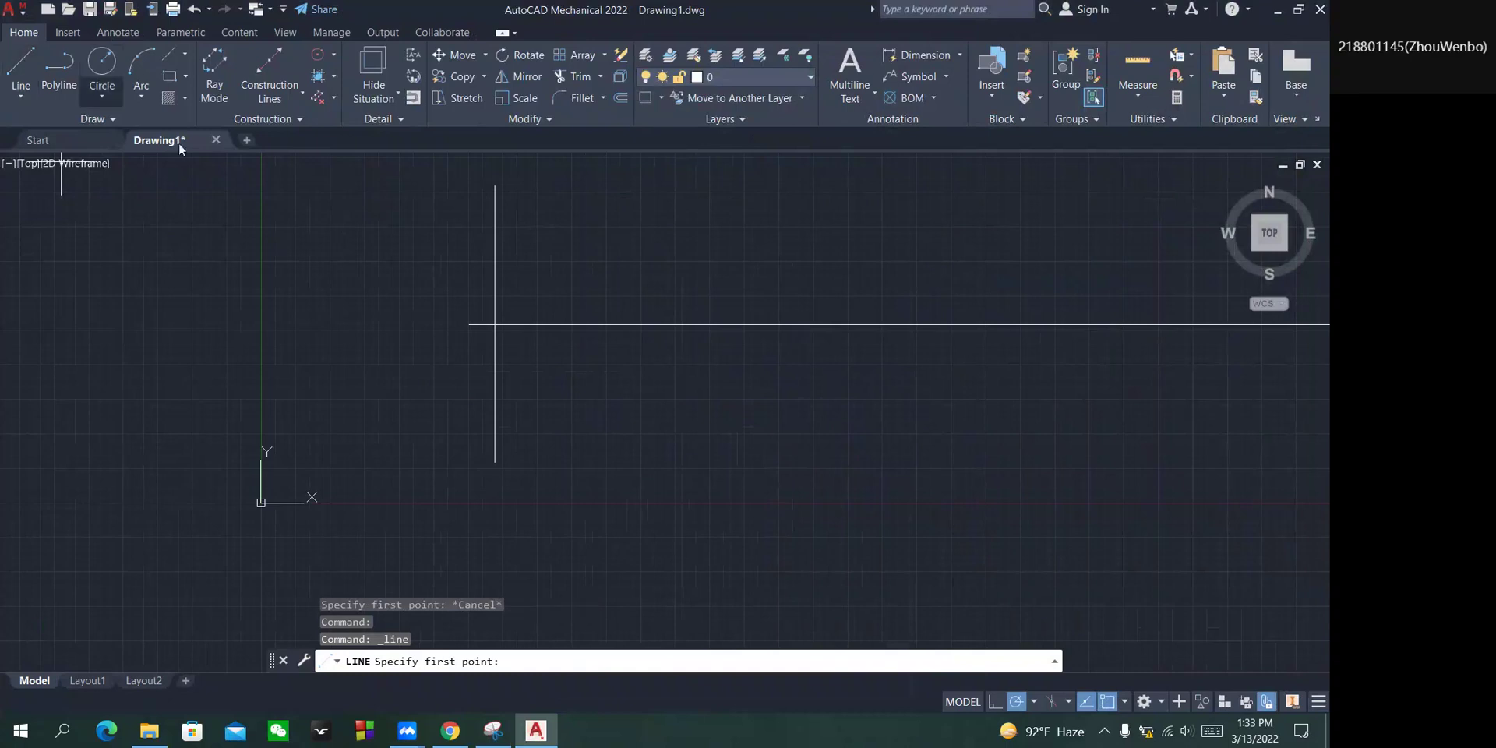
click(495, 462)
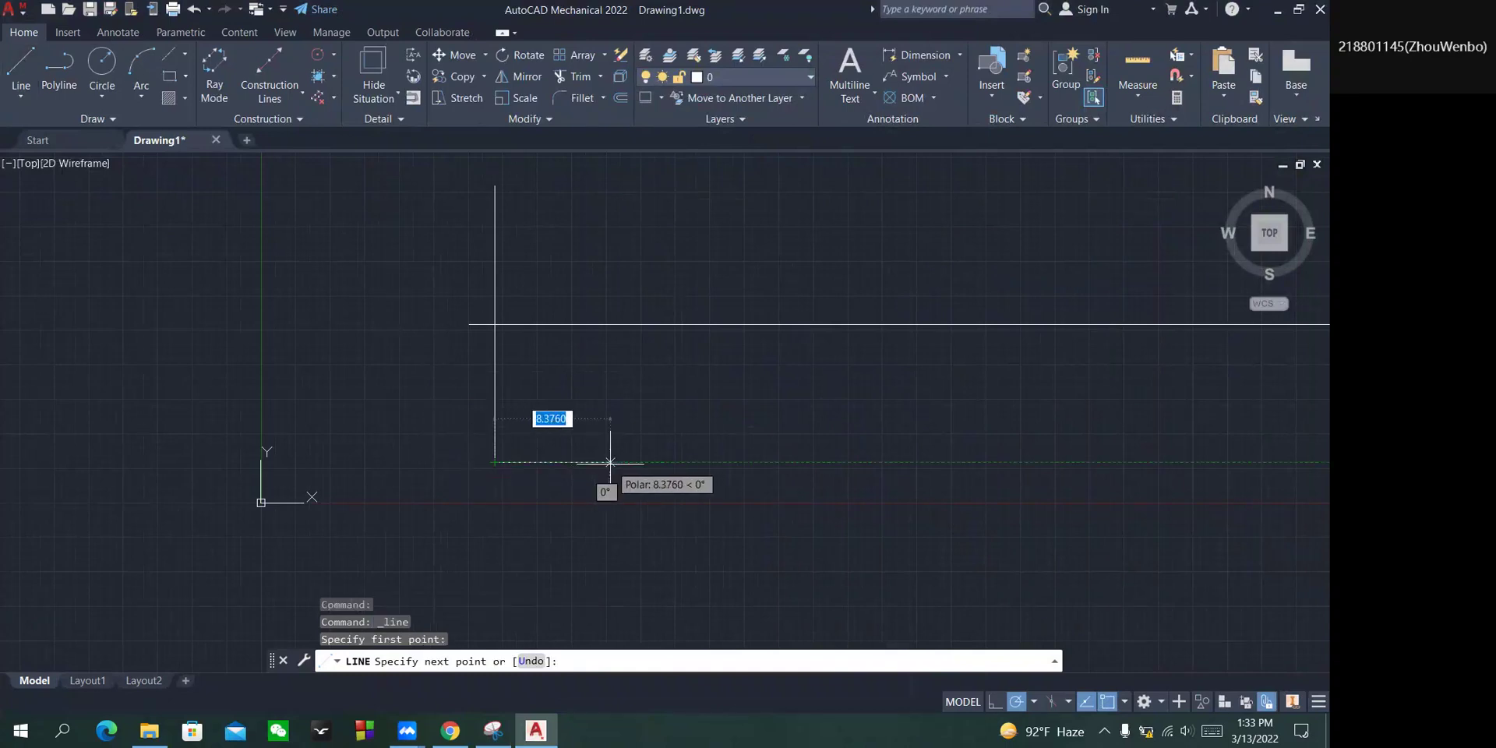
text(15)
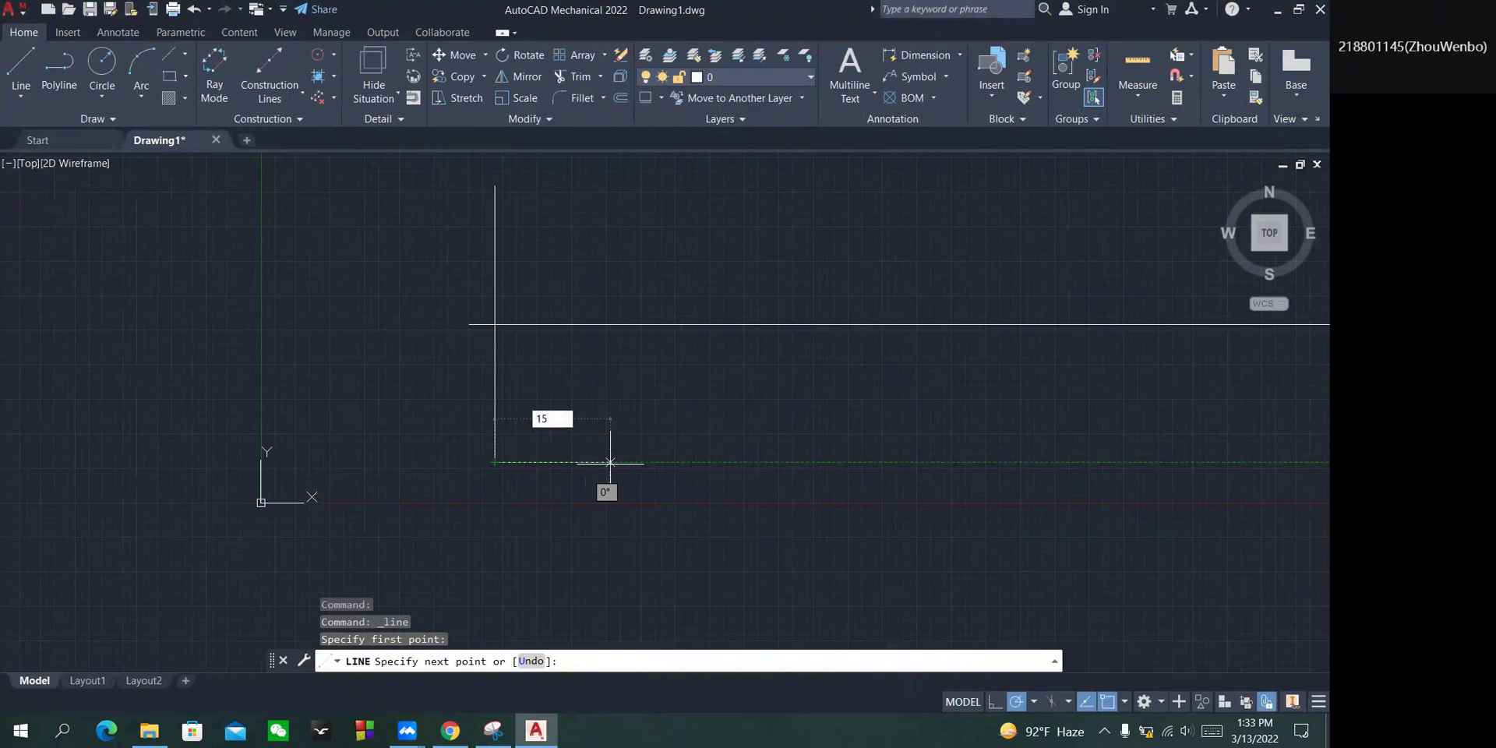
key(Return)
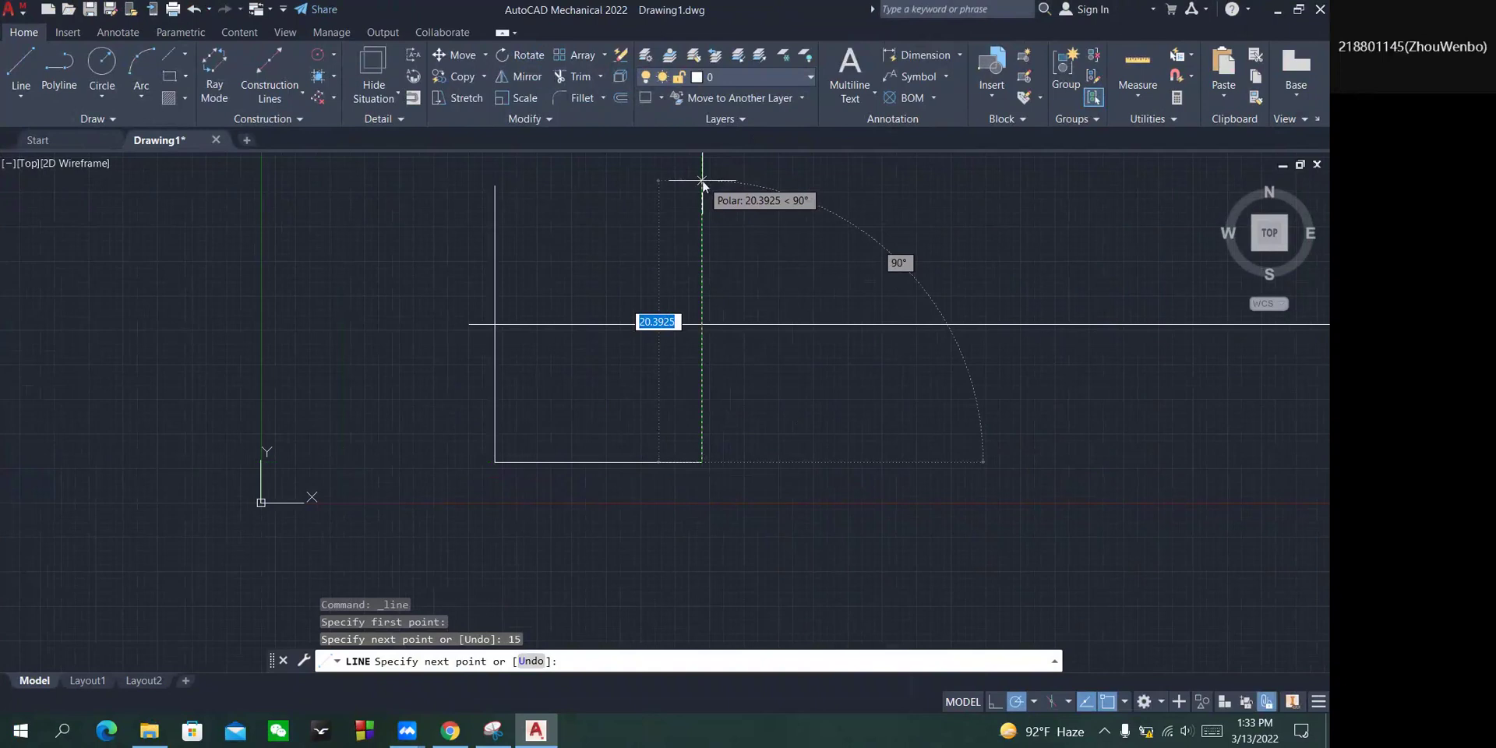
text(20)
key(Return)
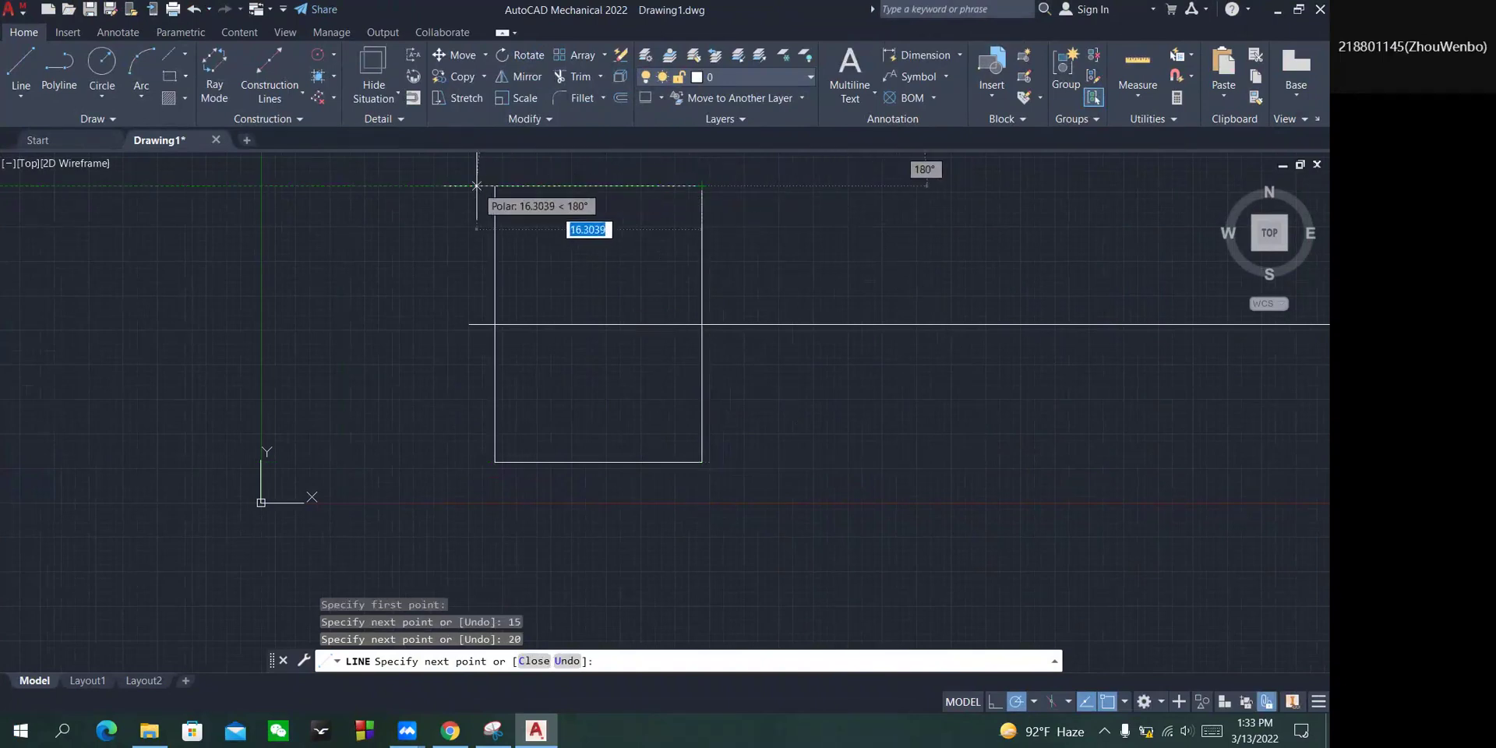
text(15)
key(Return)
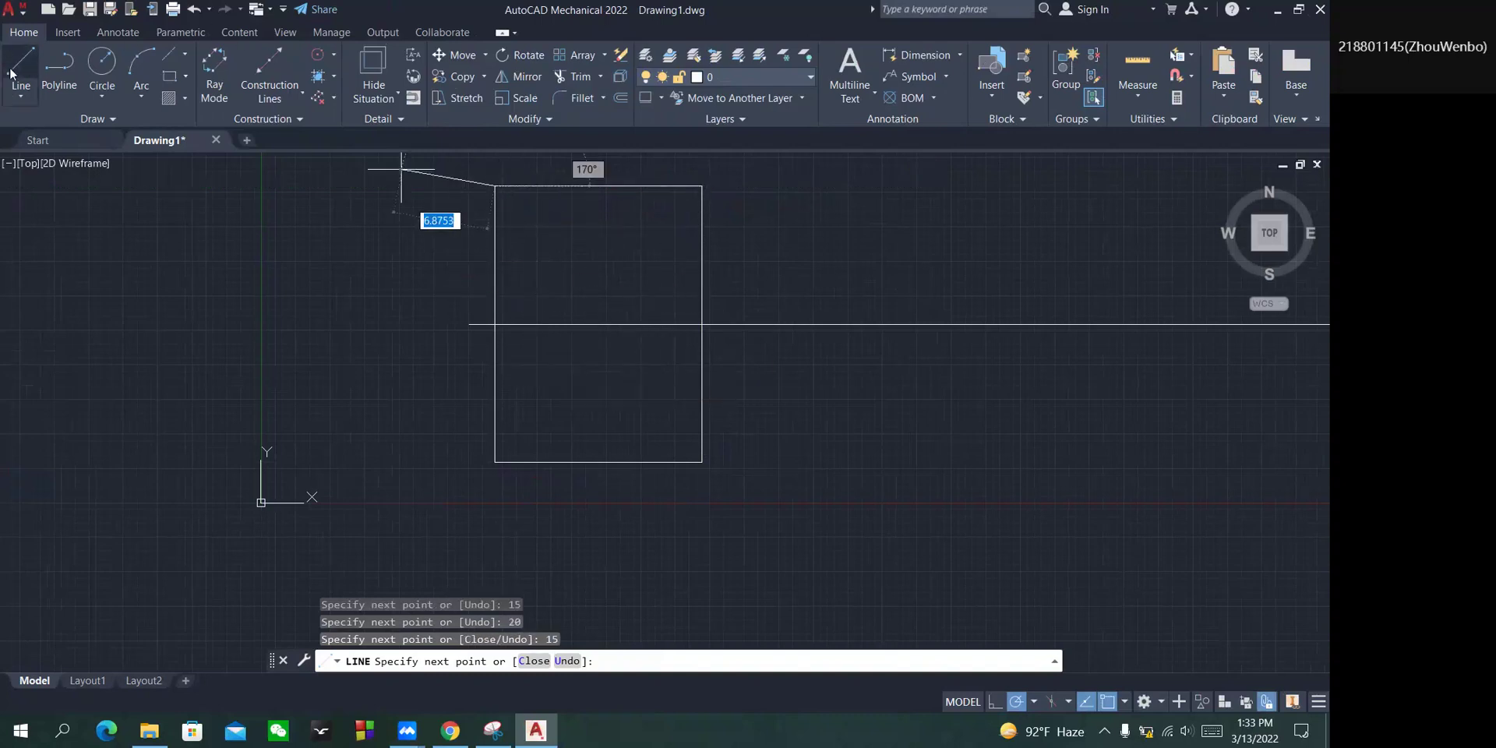
click(11, 72)
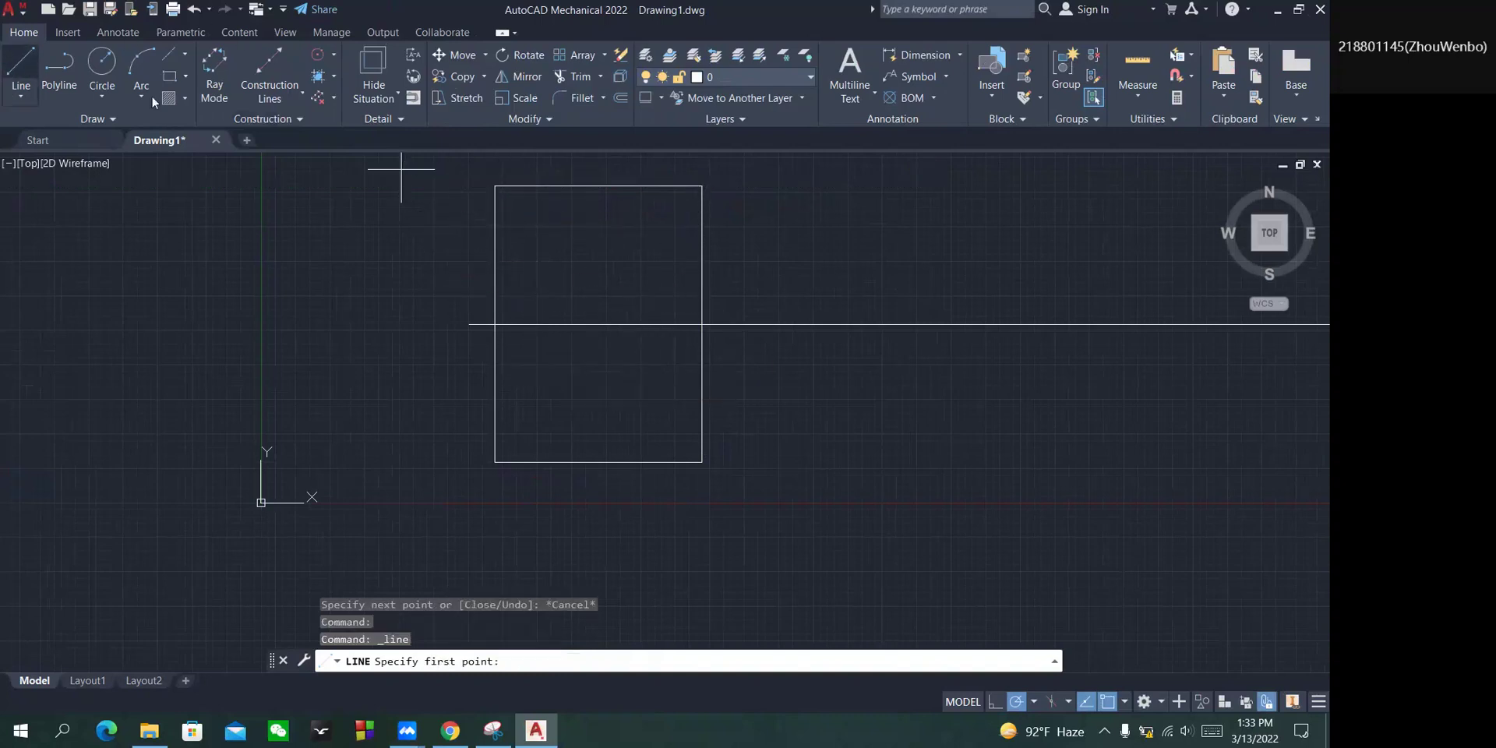
In Snipping Tool, mark the rectangular end, the Φ5 hole label and the 8 dimension on the handle reference, and return to AutoCAD.
click(495, 737)
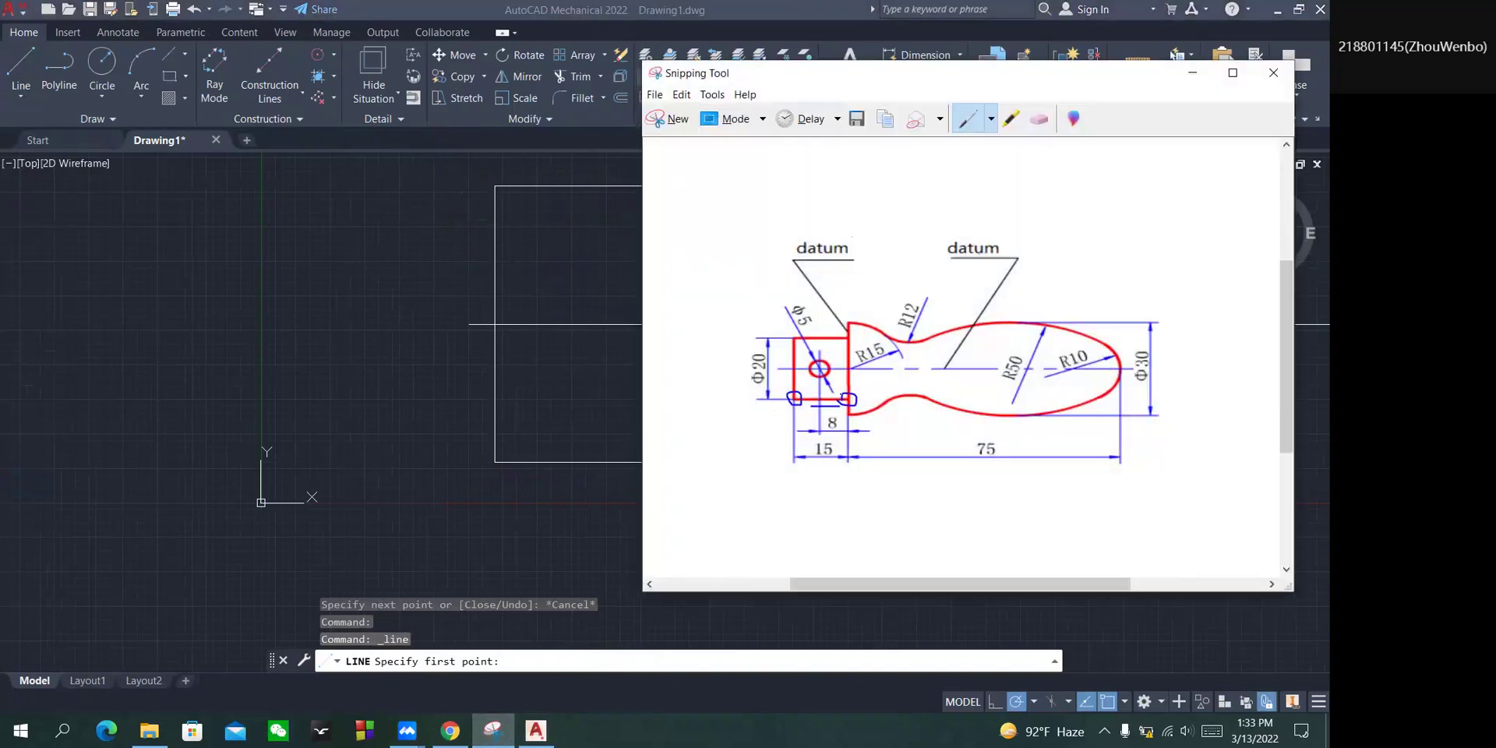
mouse_move(790, 330)
mouse_down()
mouse_move(854, 330)
mouse_move(858, 402)
mouse_move(811, 405)
mouse_move(861, 402)
mouse_move(777, 390)
mouse_move(782, 342)
mouse_up()
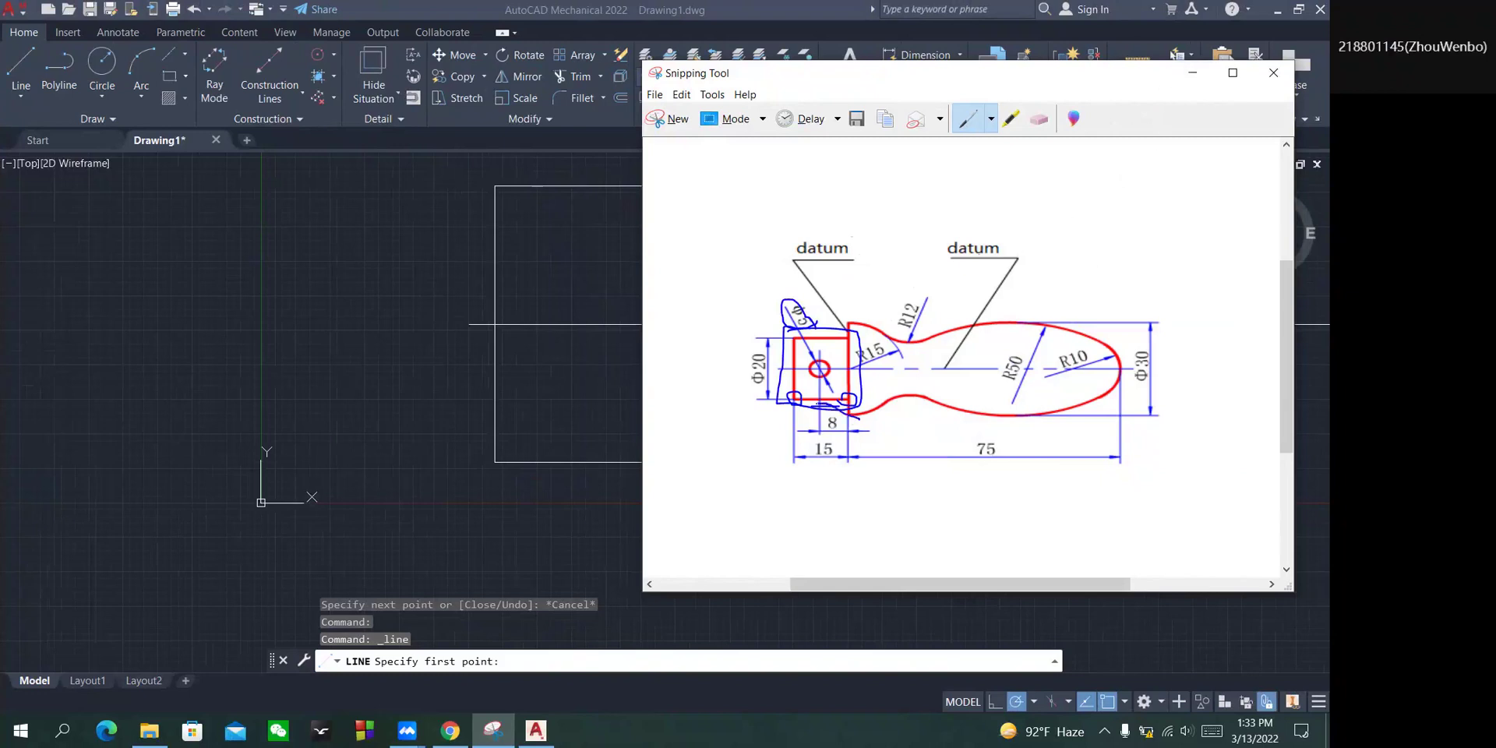
drag(813, 428, 851, 430)
click(1192, 73)
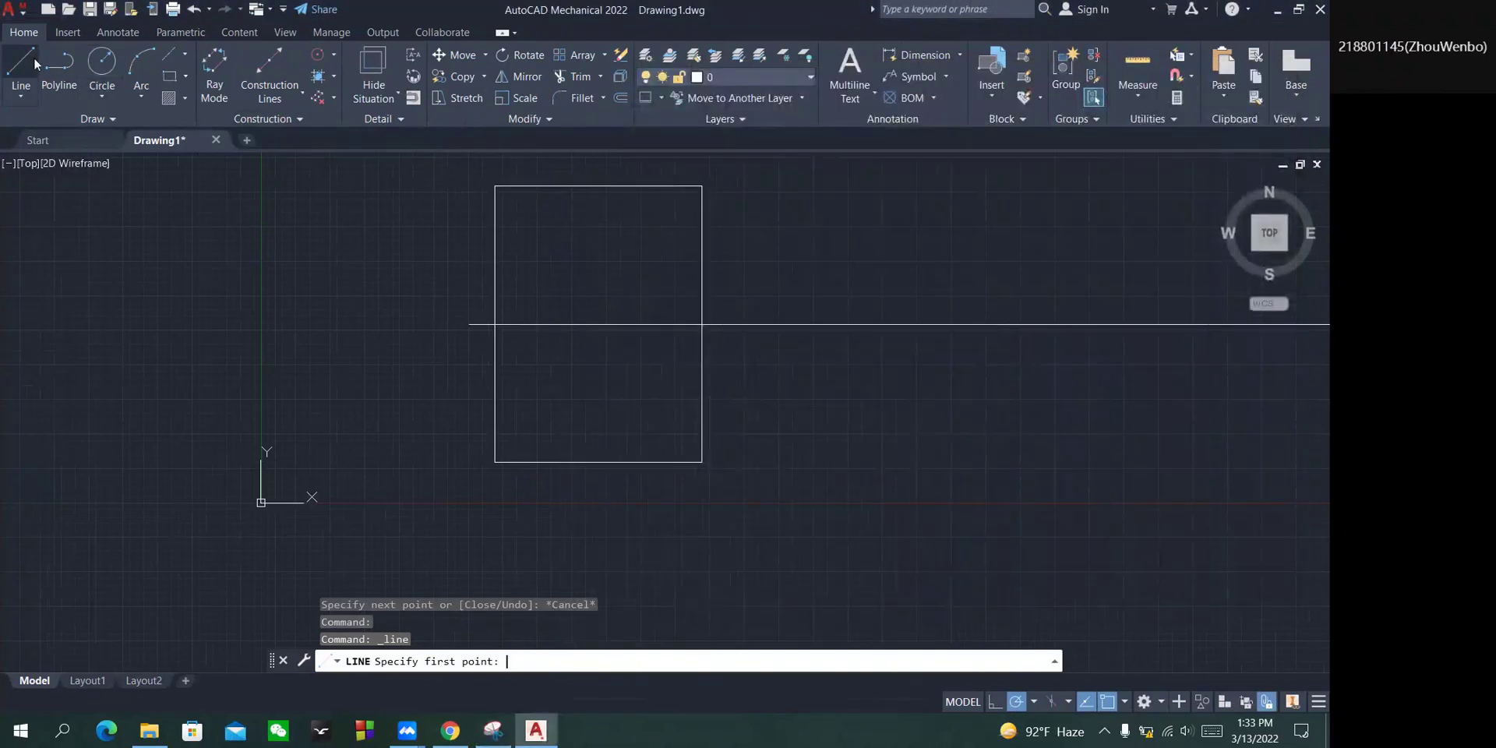
Draw a line from the rectangle's lower-right corner 8 units left along the bottom edge, and continue it 20 units straight up.
click(700, 462)
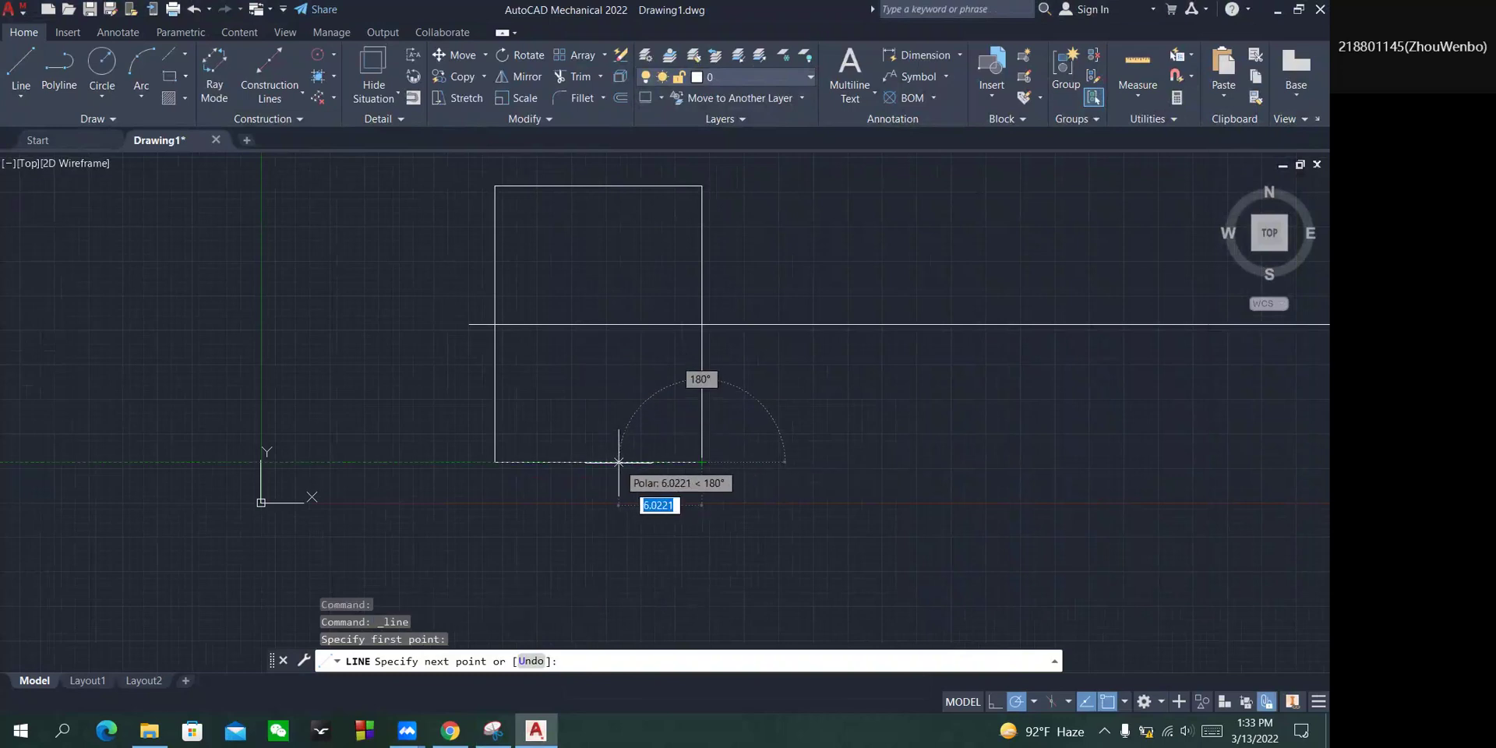
text(8)
key(Return)
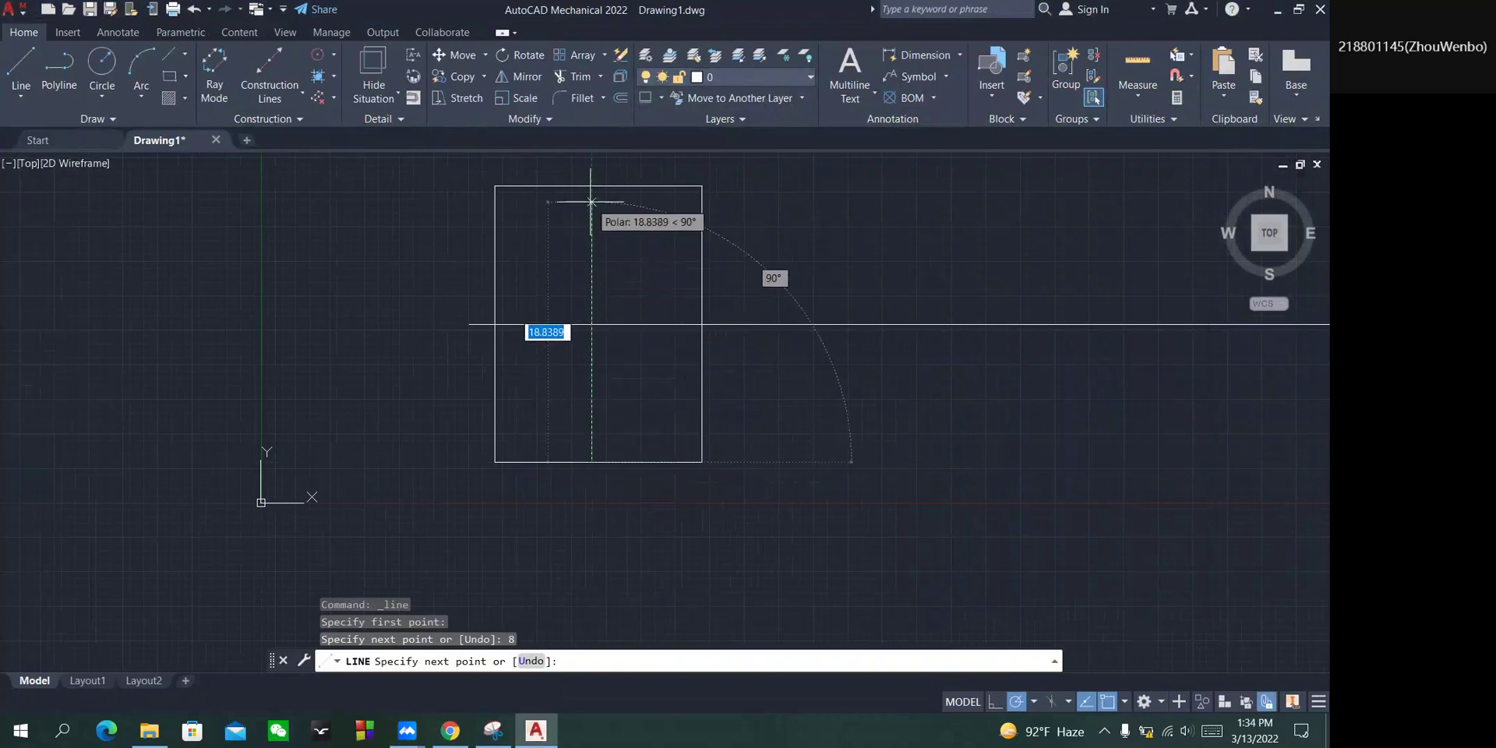
text(20)
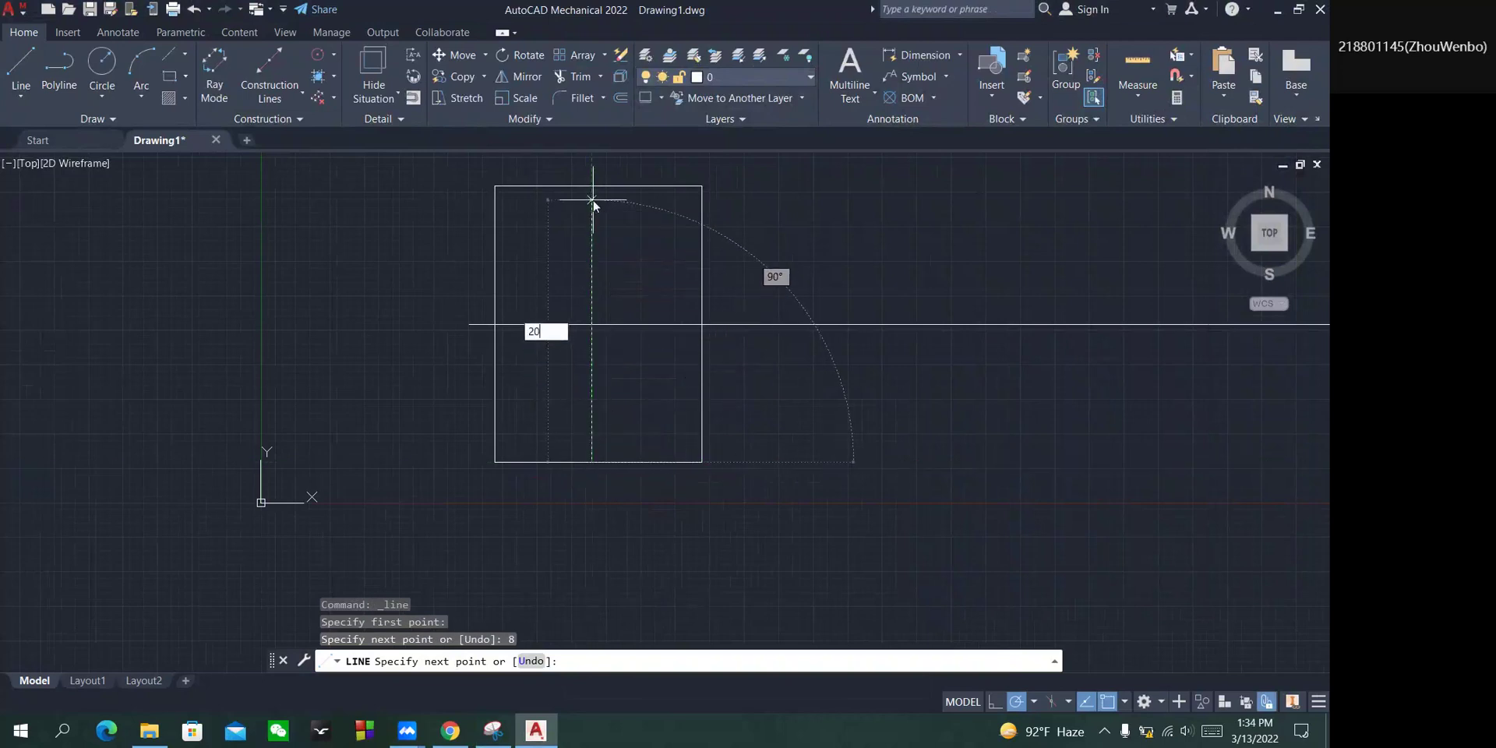
key(Return)
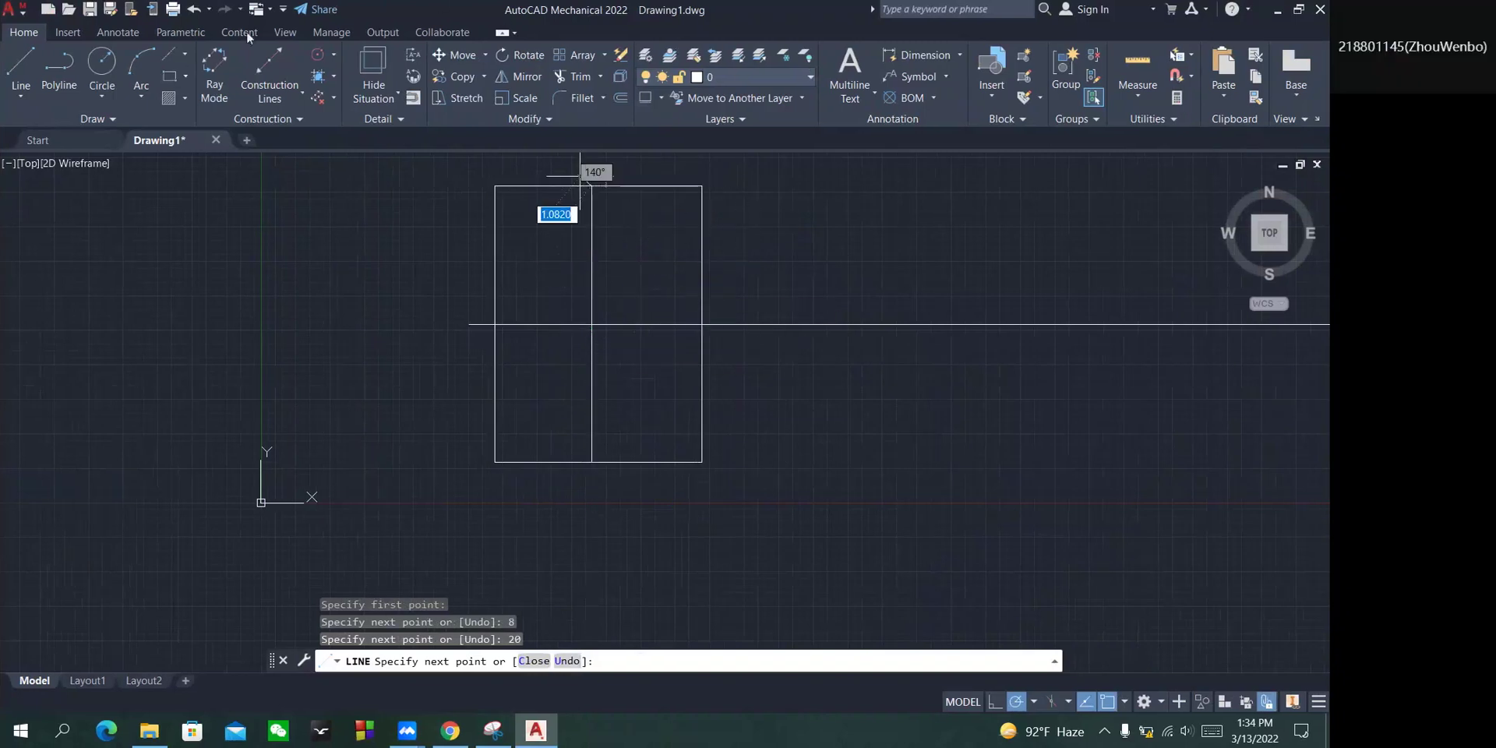
Draw a circle of radius 2.5 centred where the inner vertical line crosses the centerline.
click(21, 66)
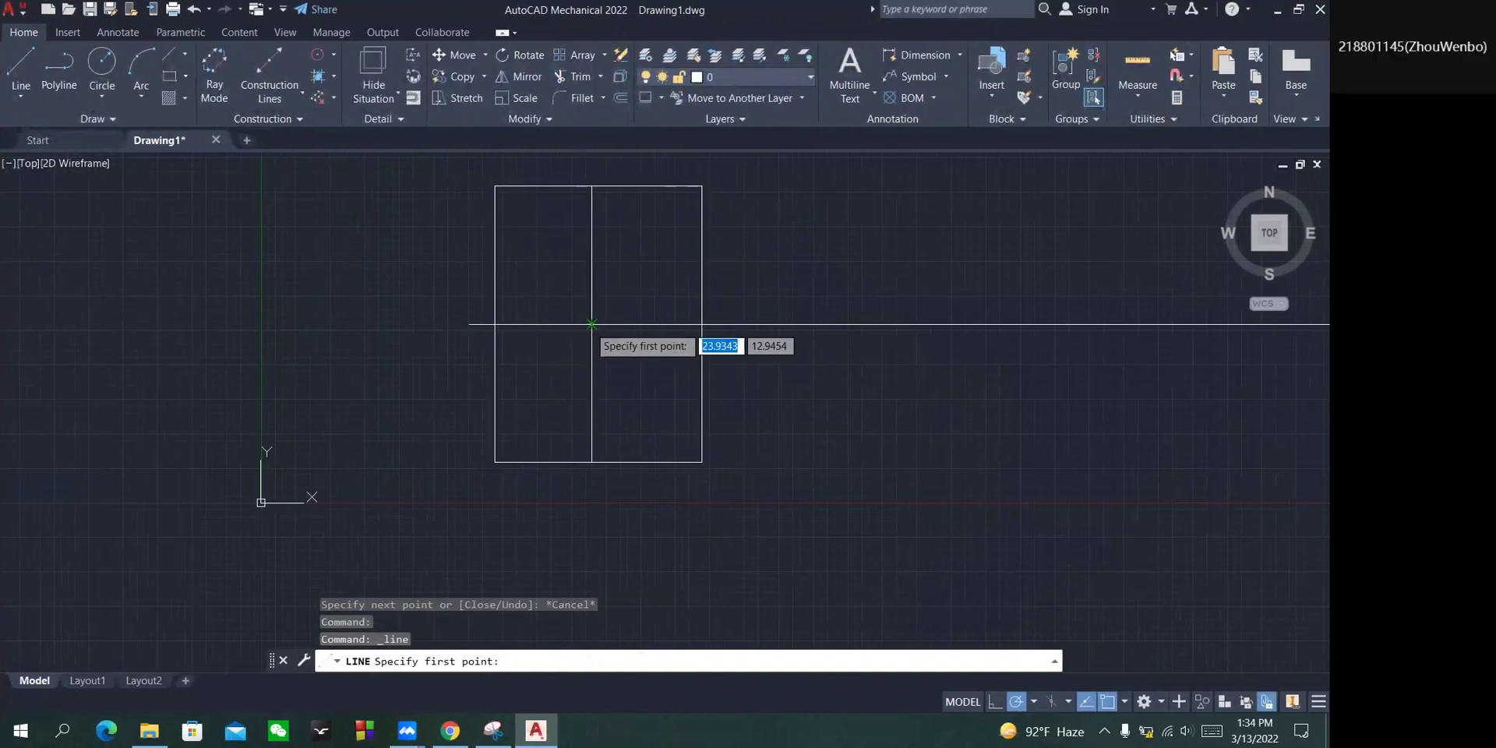
click(102, 64)
click(591, 324)
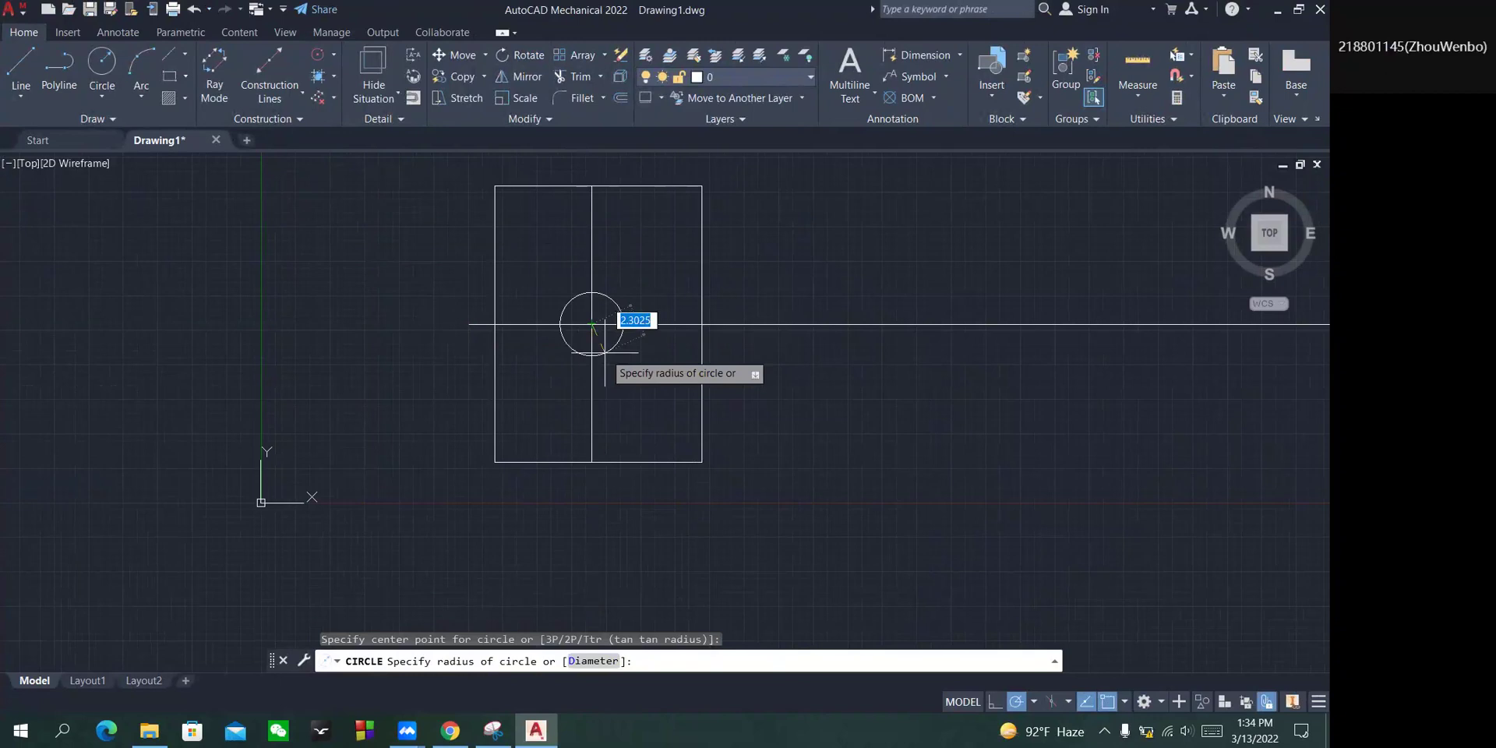
text(2.5)
key(Return)
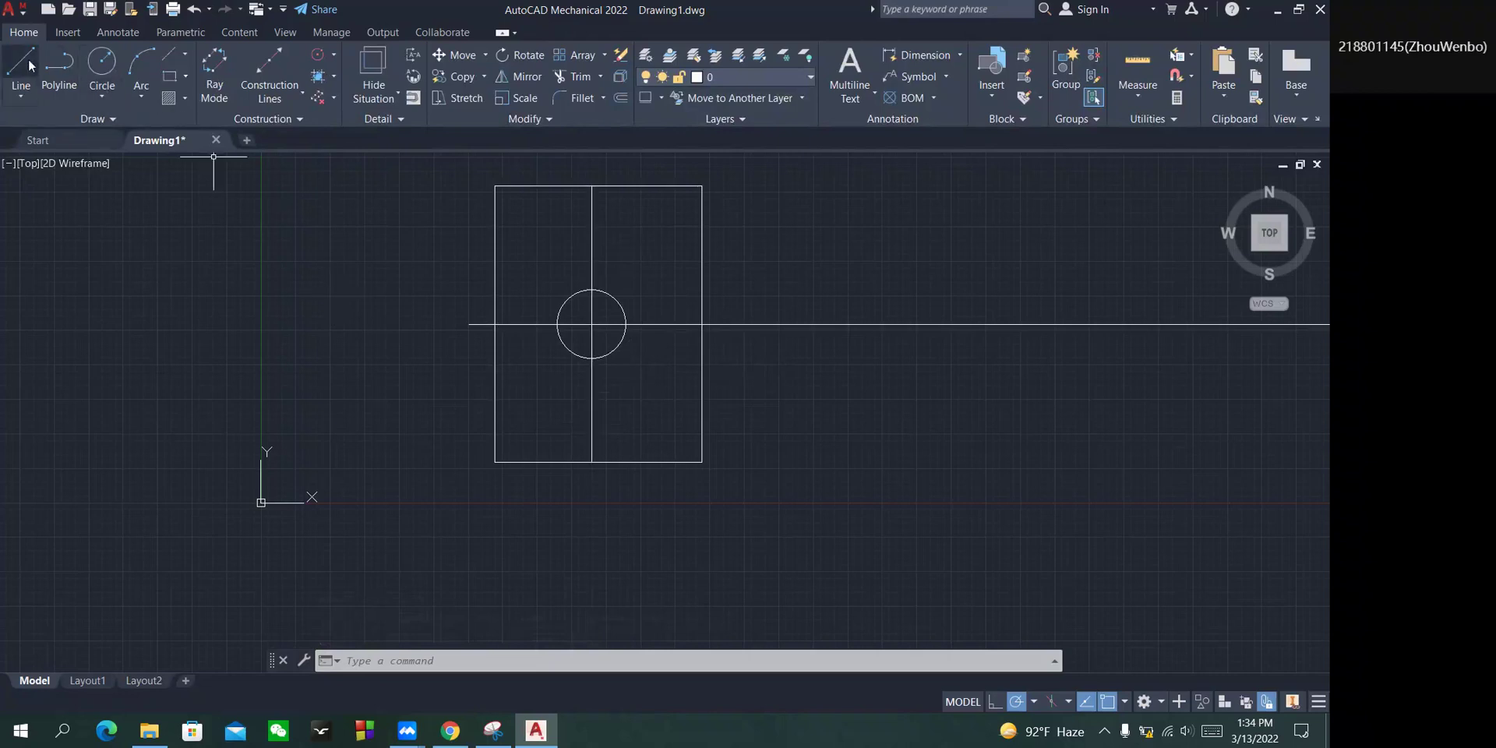
Turn on ray mode and shorten the vertical line through the hole at both ends, leaving it slightly beyond the circle.
click(215, 70)
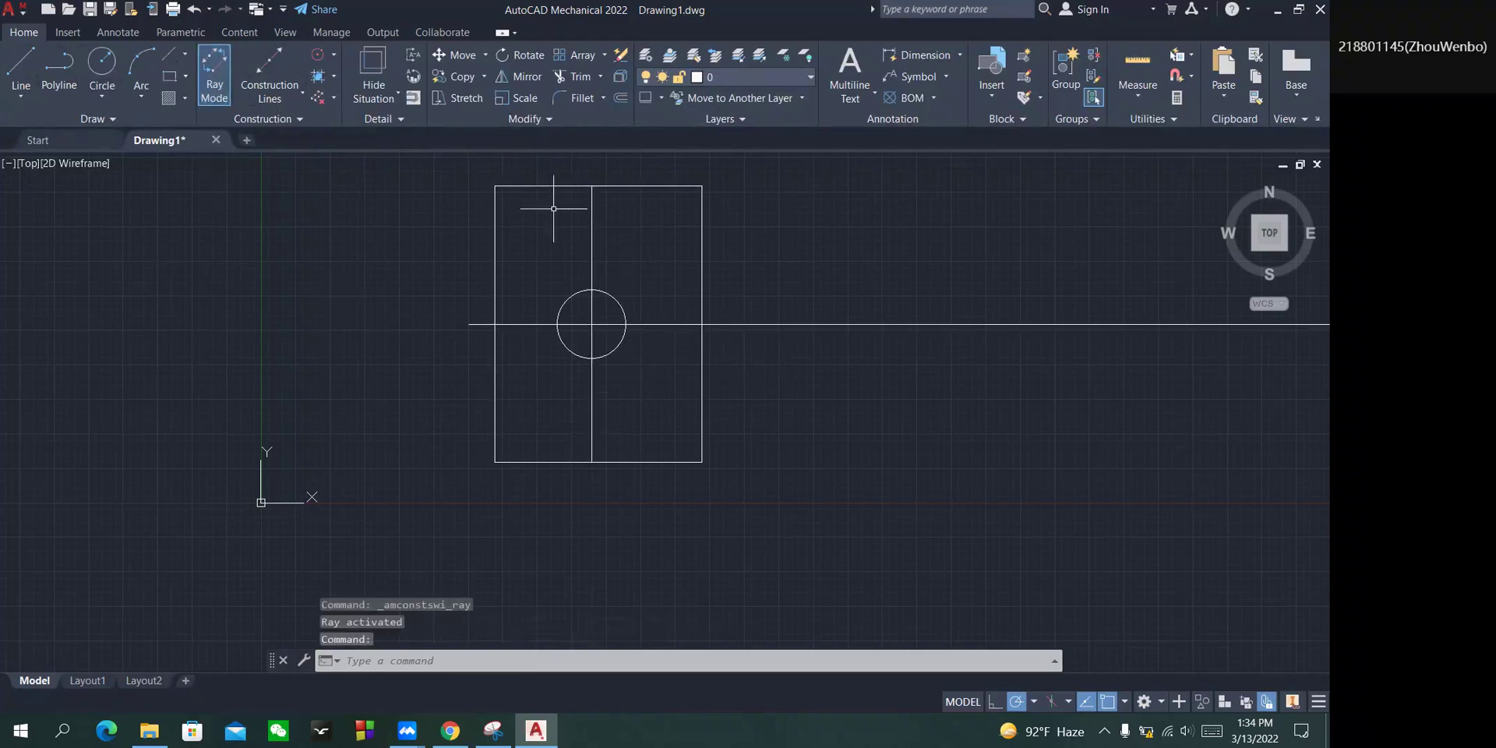
click(589, 244)
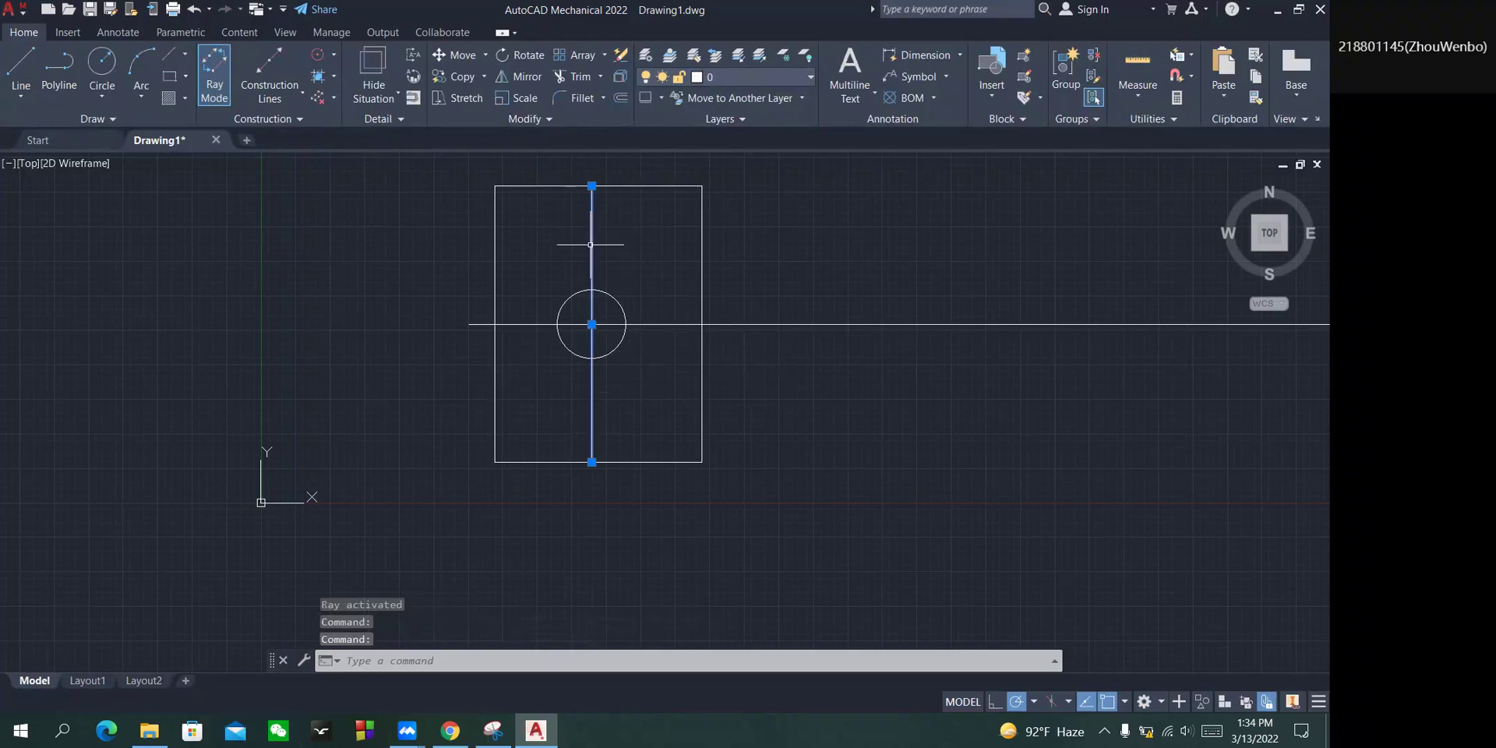
click(592, 186)
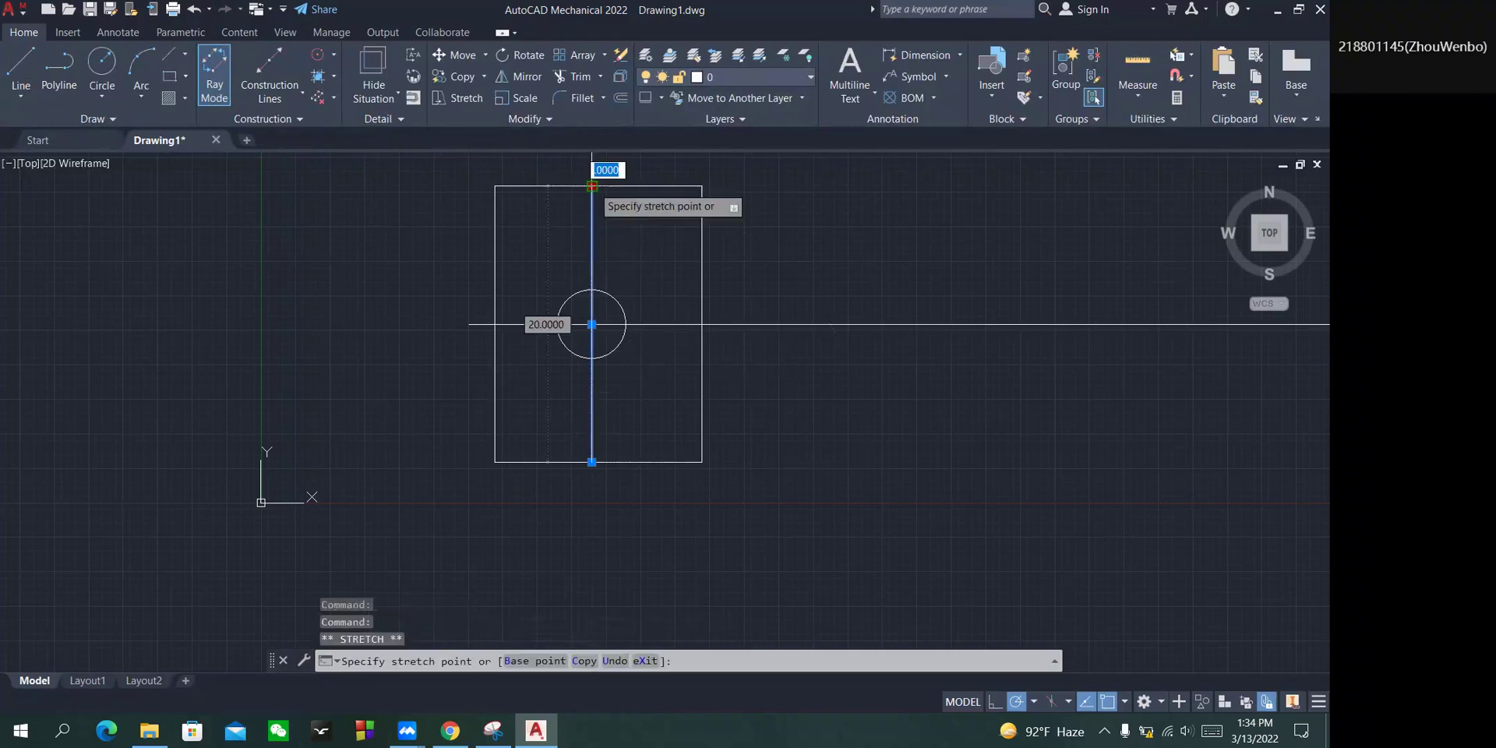
click(592, 255)
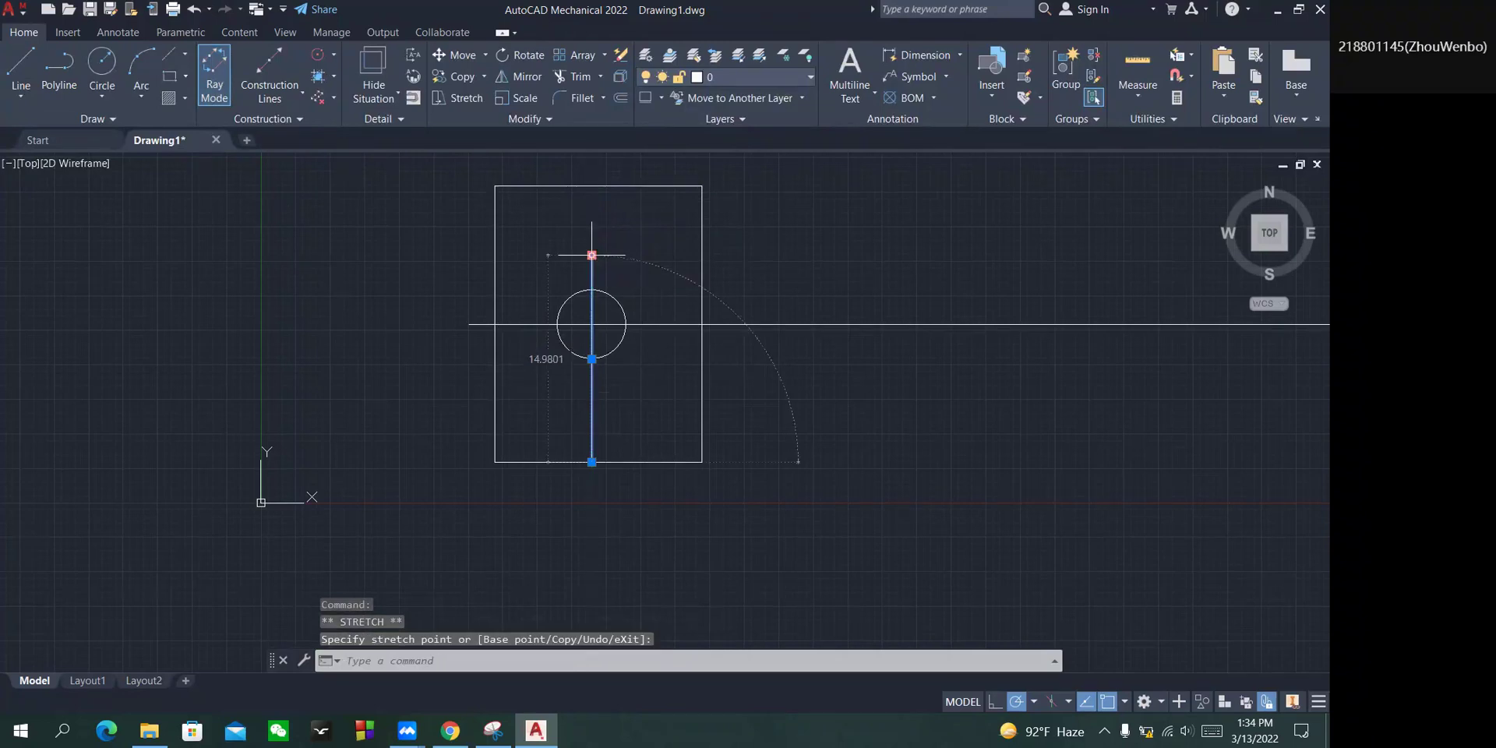
click(592, 462)
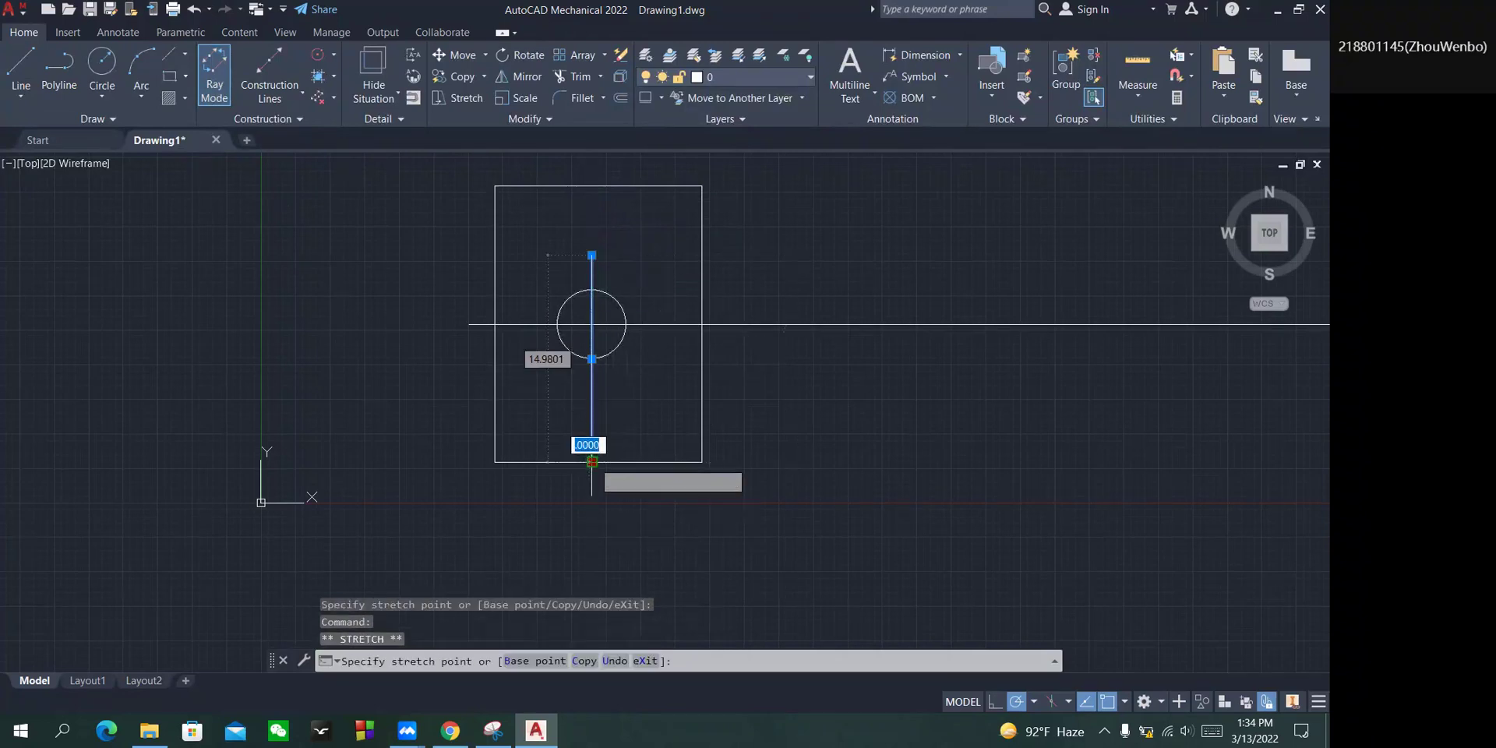
click(592, 399)
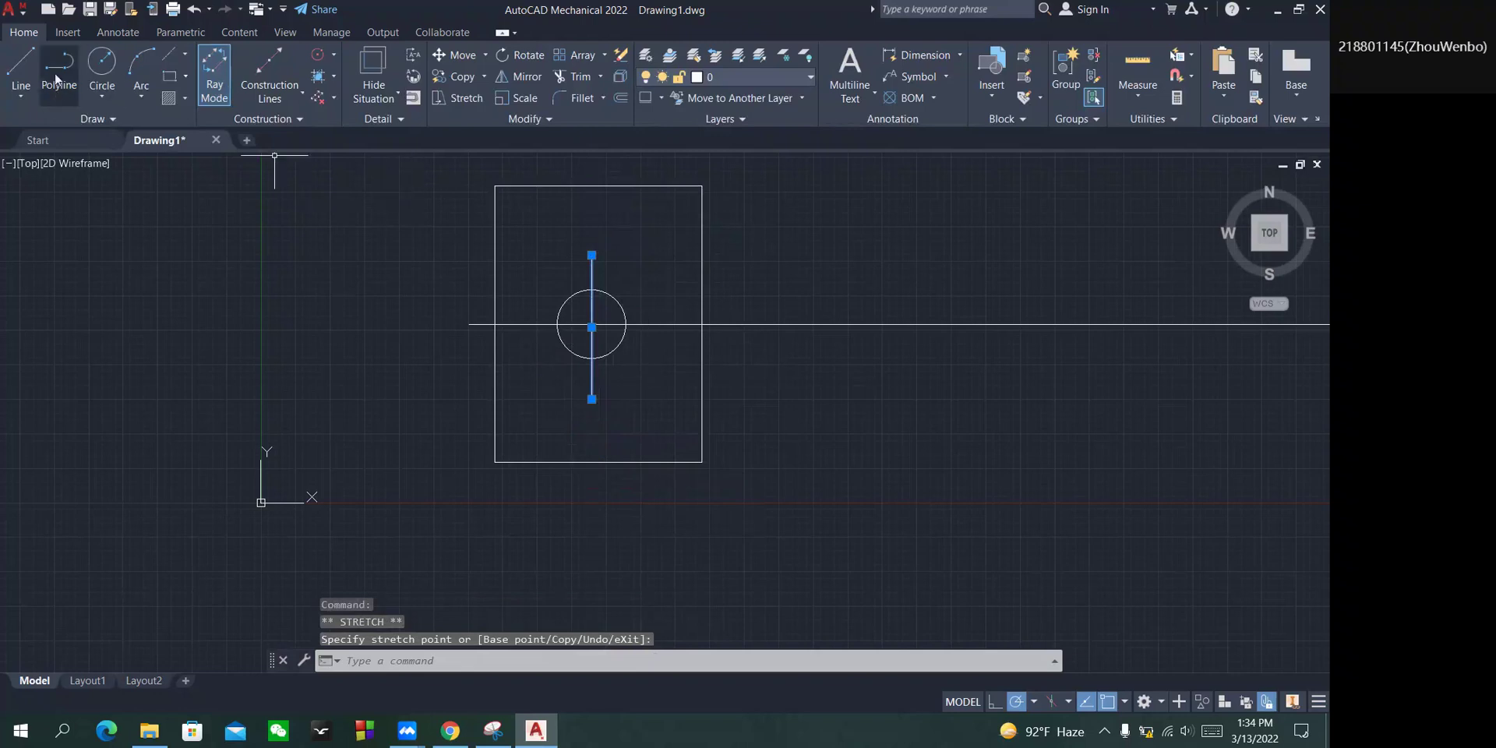
In Snipping Tool, erase the old marks, circle the upper and lower shoulders beside the rectangular end, and return to AutoCAD.
click(21, 66)
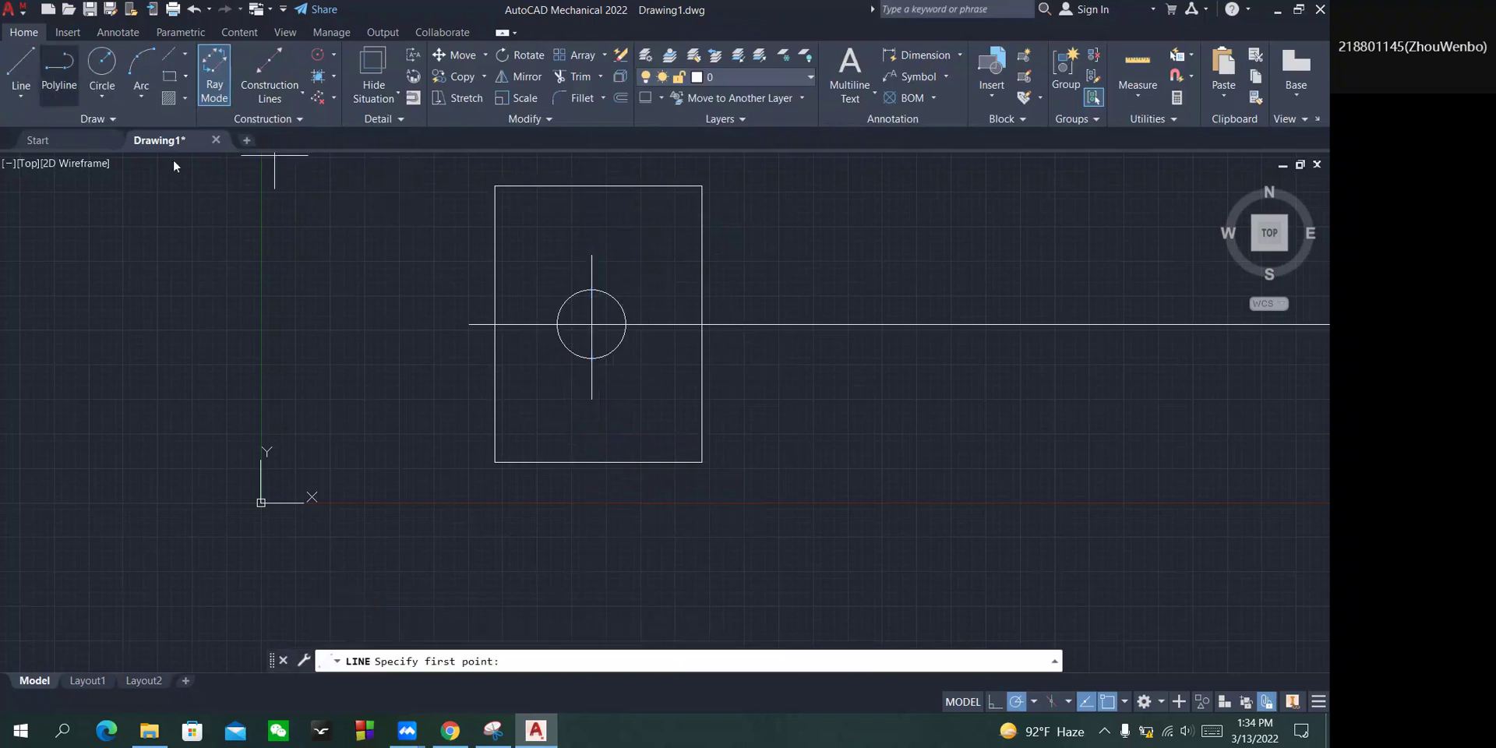
click(493, 730)
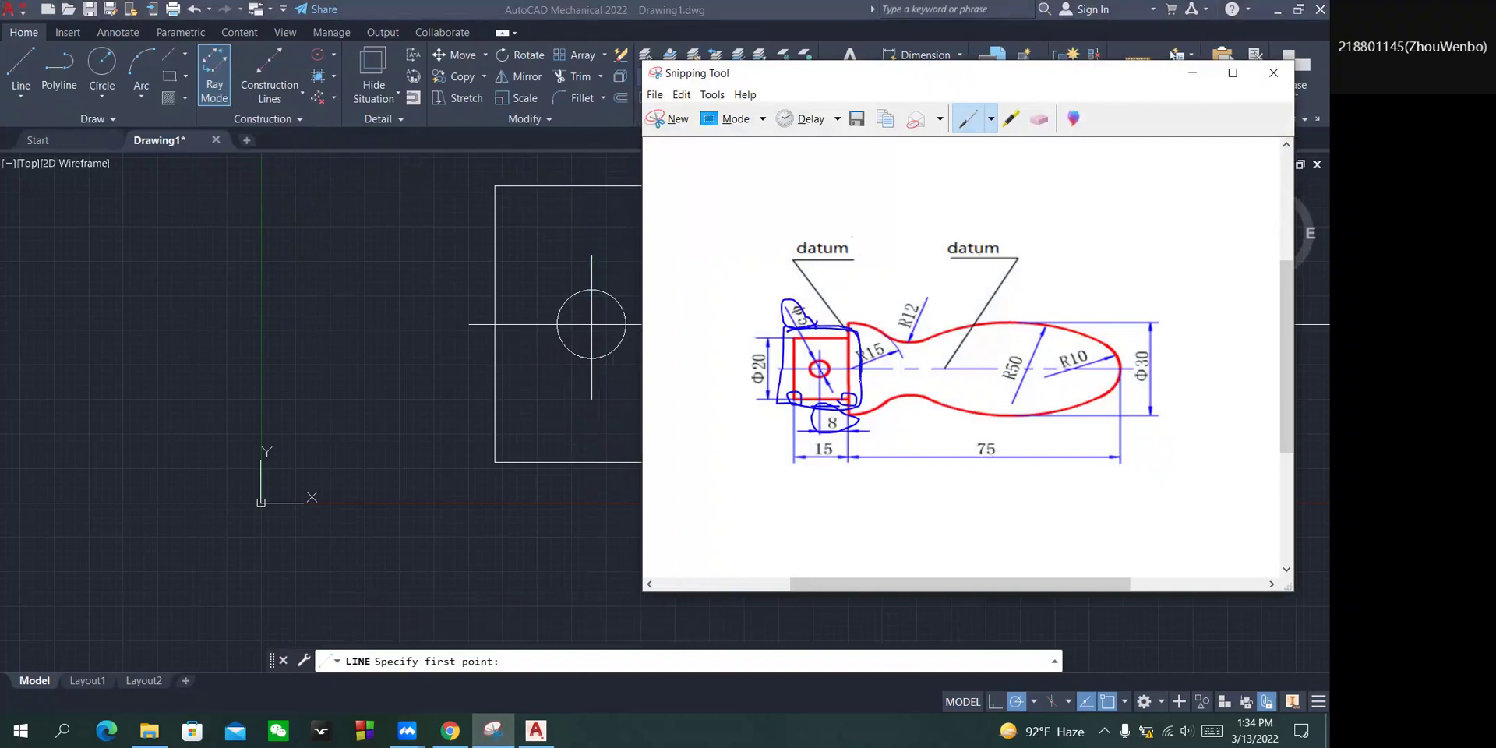
drag(829, 424, 845, 413)
click(1039, 118)
mouse_move(857, 328)
mouse_down()
mouse_move(863, 355)
mouse_move(824, 407)
mouse_move(794, 395)
mouse_up()
drag(807, 323, 774, 313)
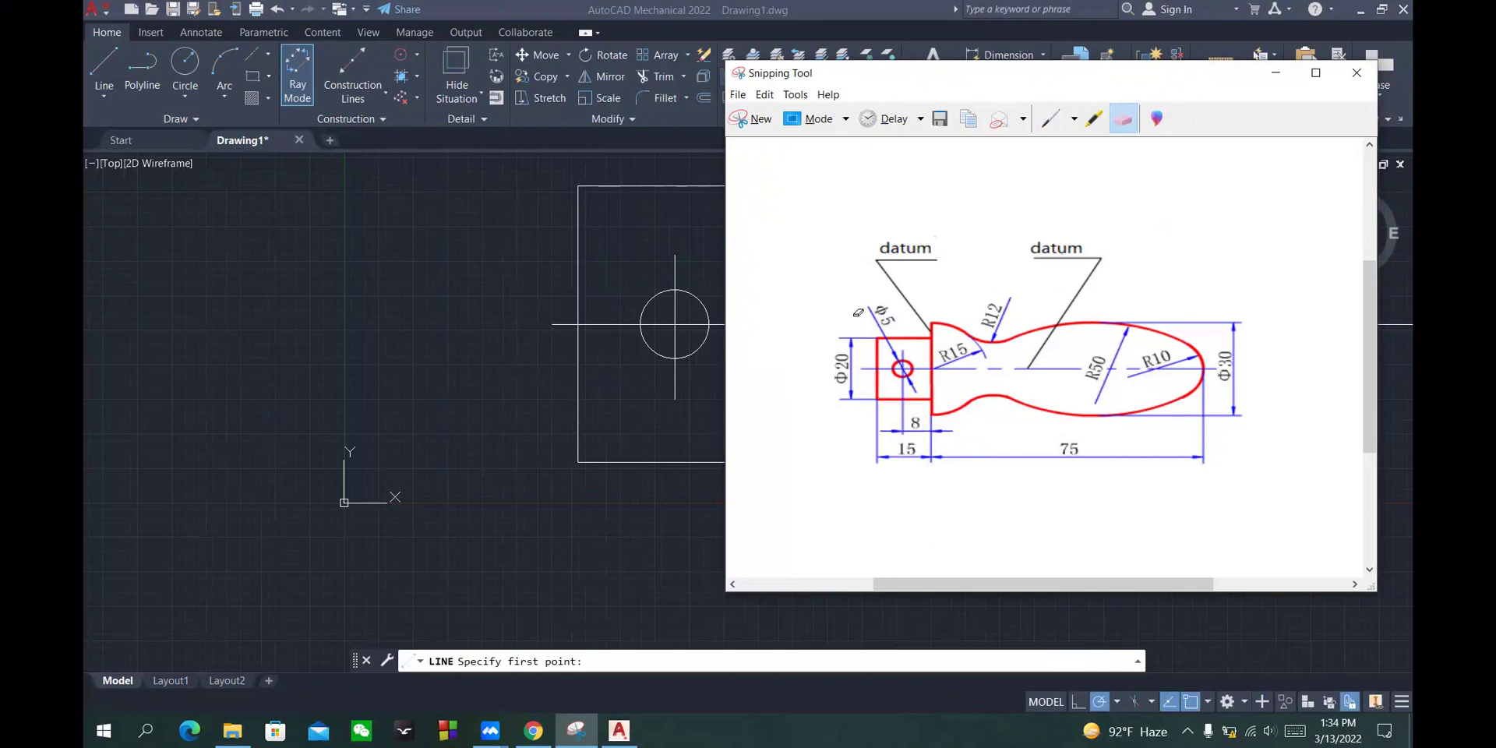
click(1059, 123)
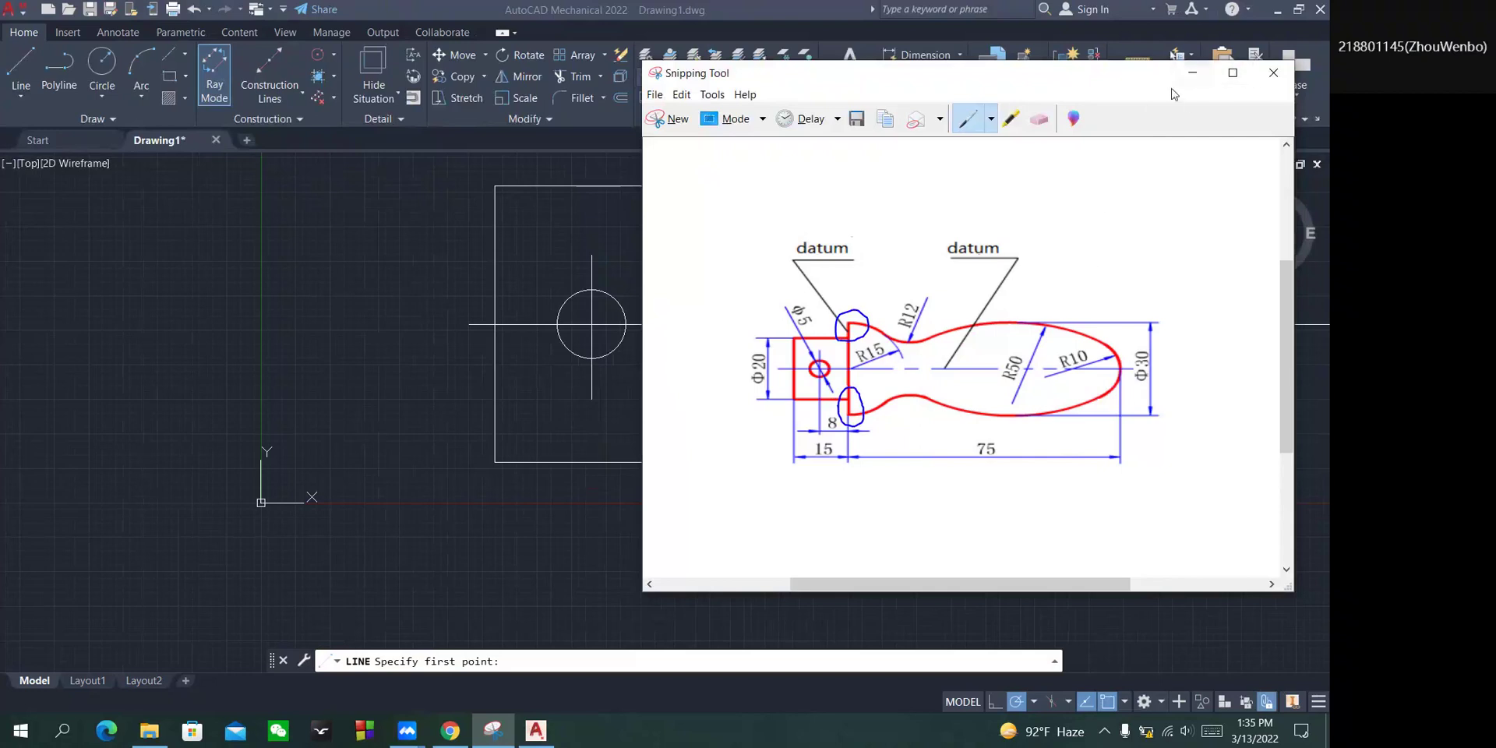
click(1191, 73)
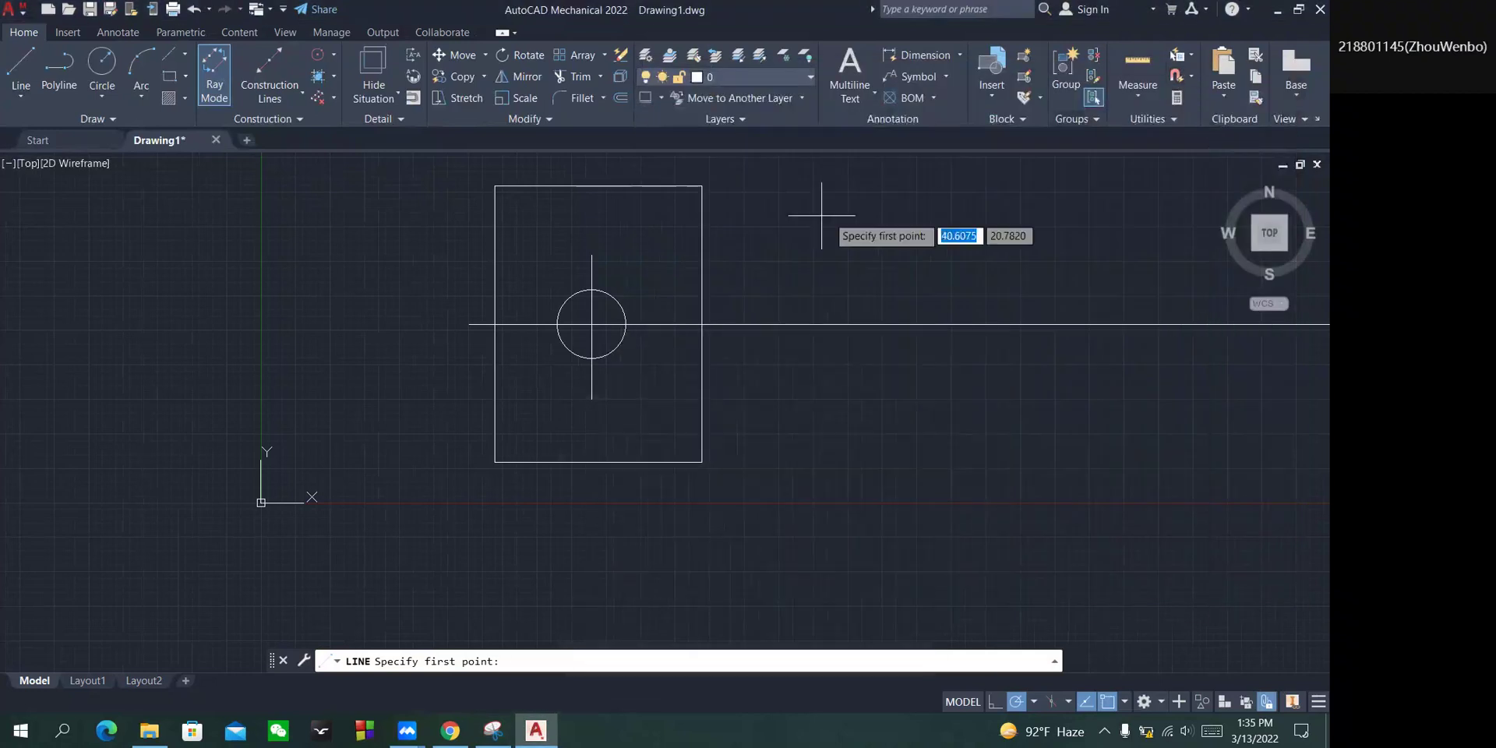
click(21, 64)
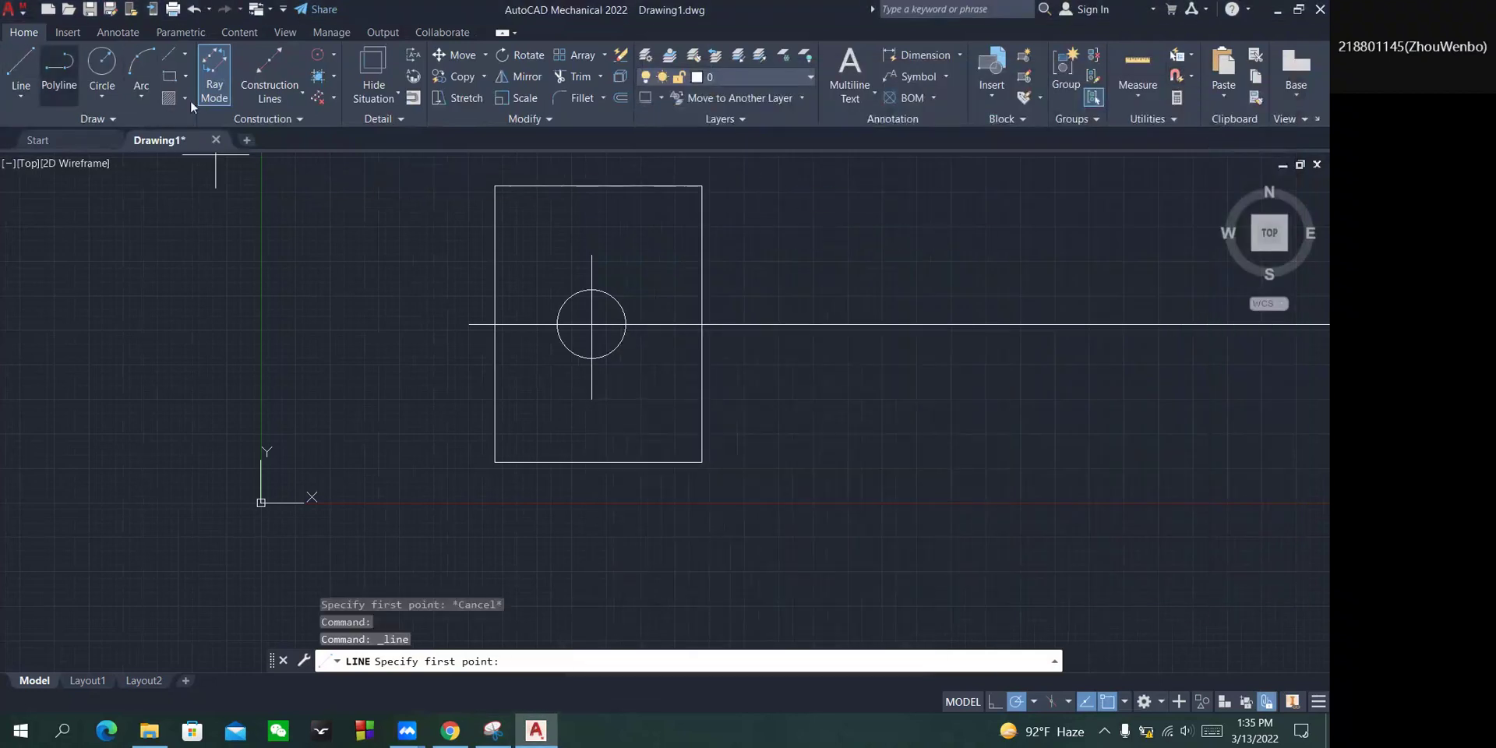
click(702, 185)
scroll(701, 156, down, 1)
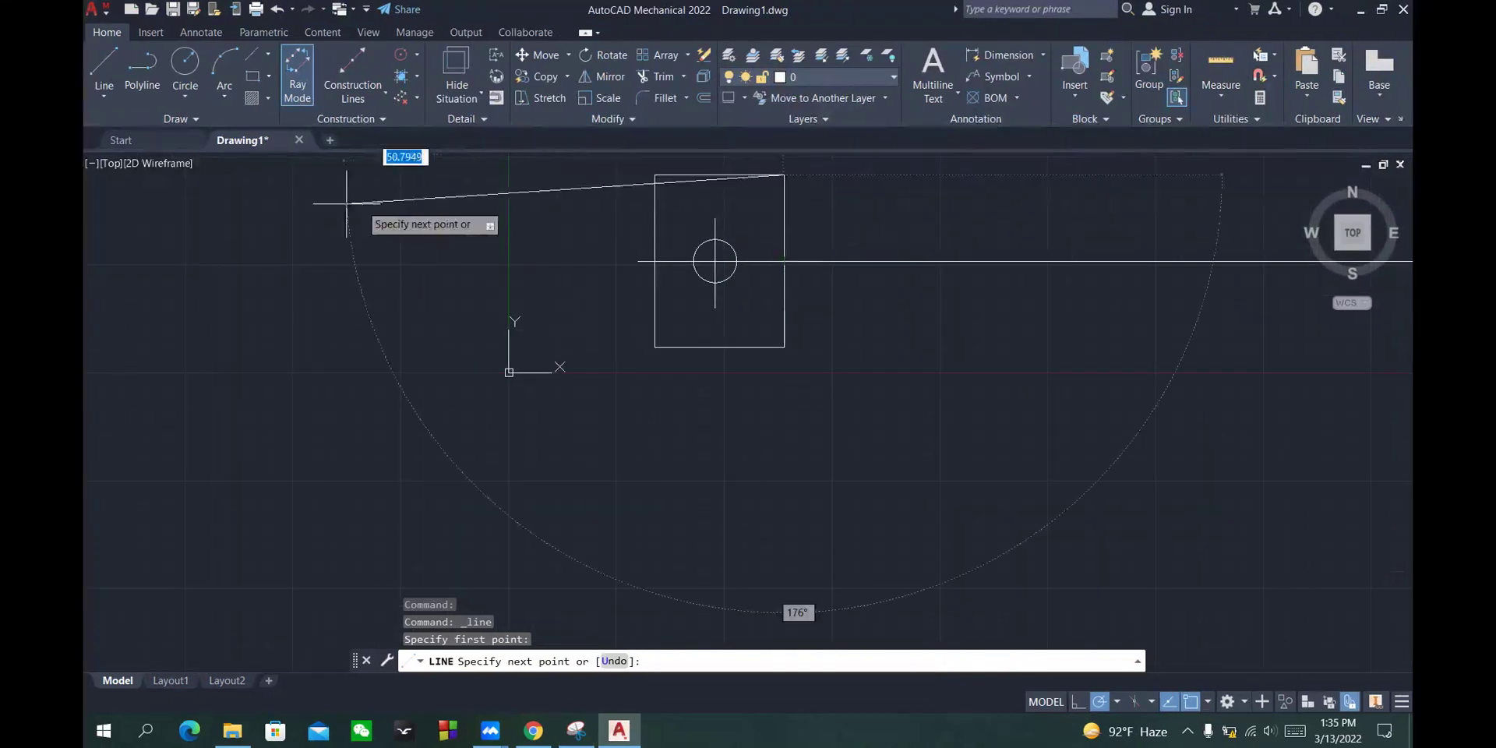
click(21, 66)
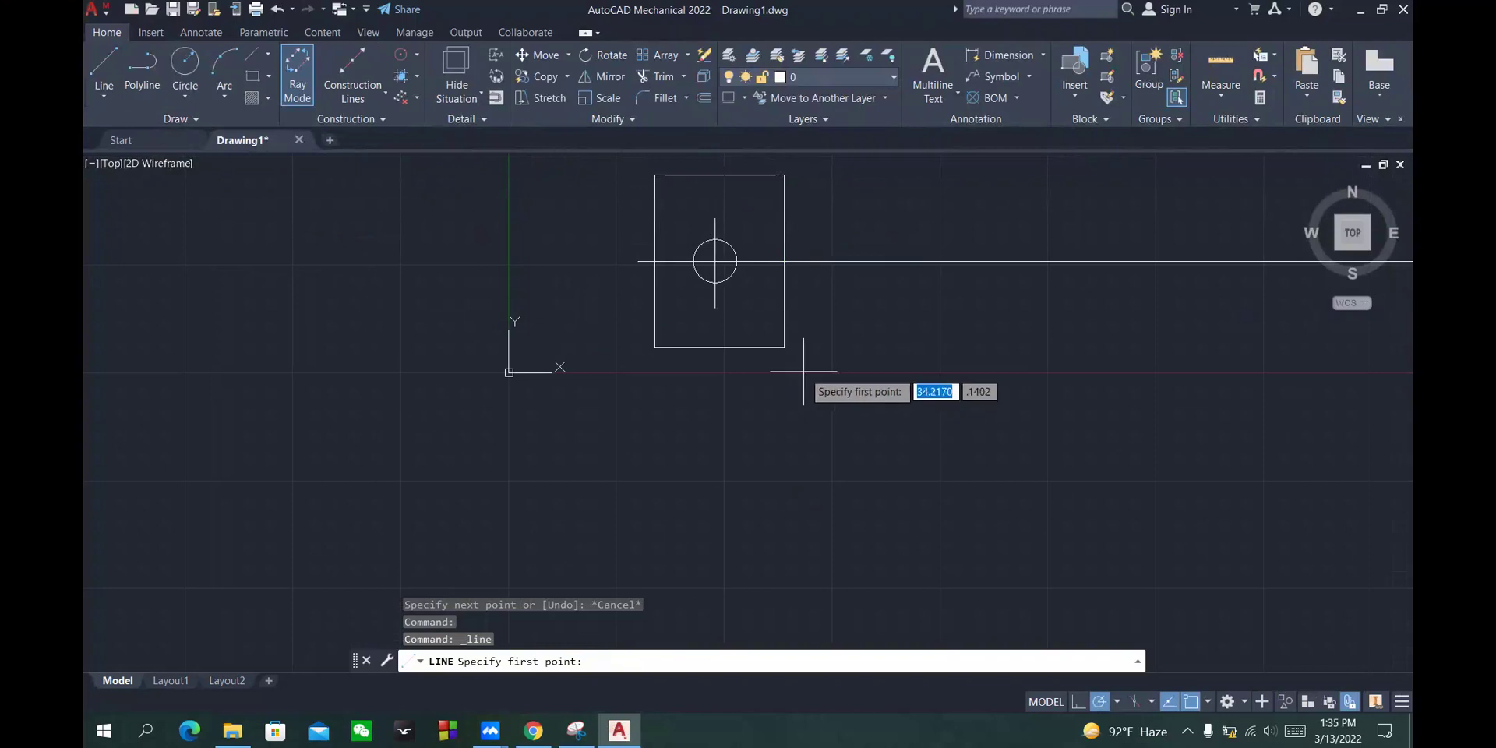
scroll(813, 352, up, 6)
scroll(896, 296, down, 6)
scroll(935, 173, up, 2)
scroll(935, 173, up, 5)
scroll(857, 226, down, 5)
scroll(701, 187, up, 4)
scroll(701, 181, down, 5)
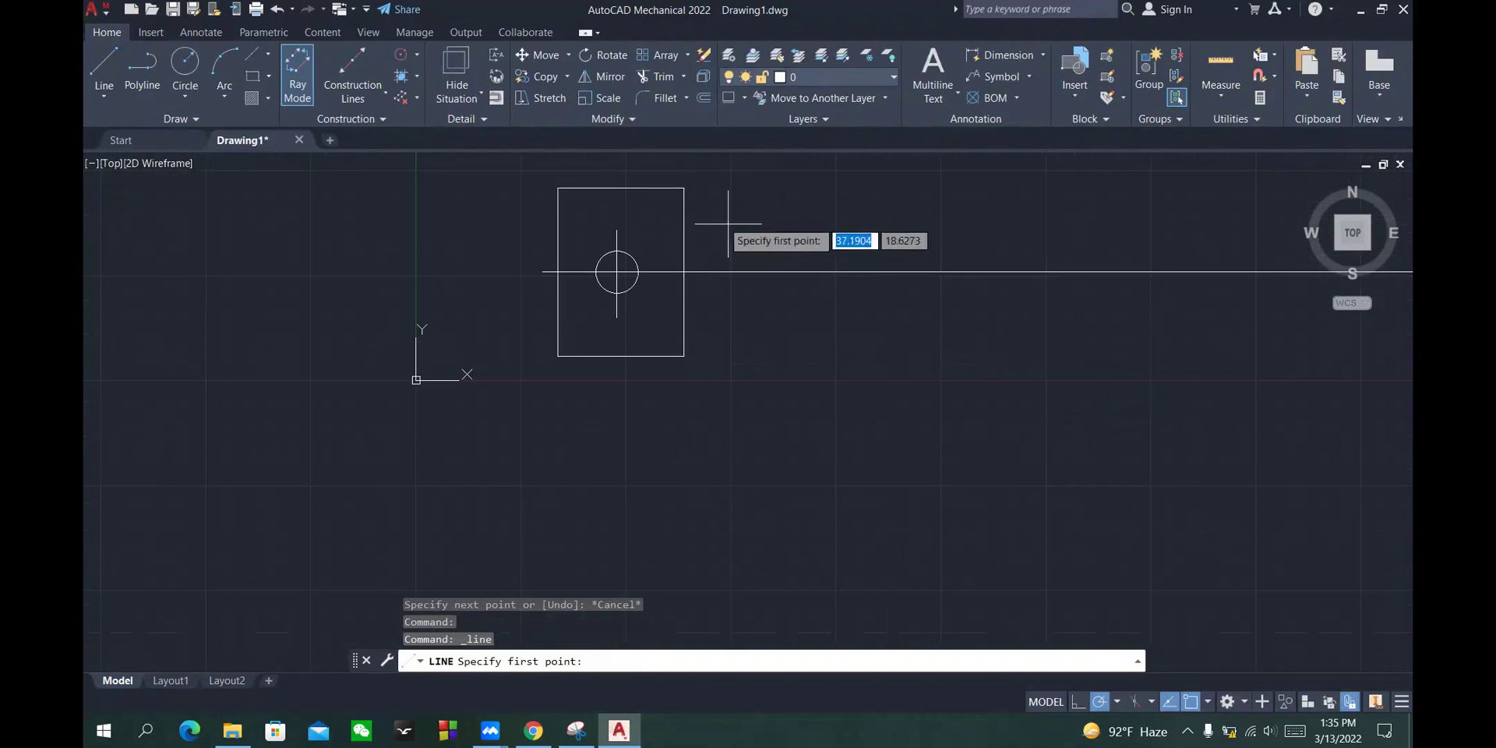
click(618, 189)
right_click(769, 246)
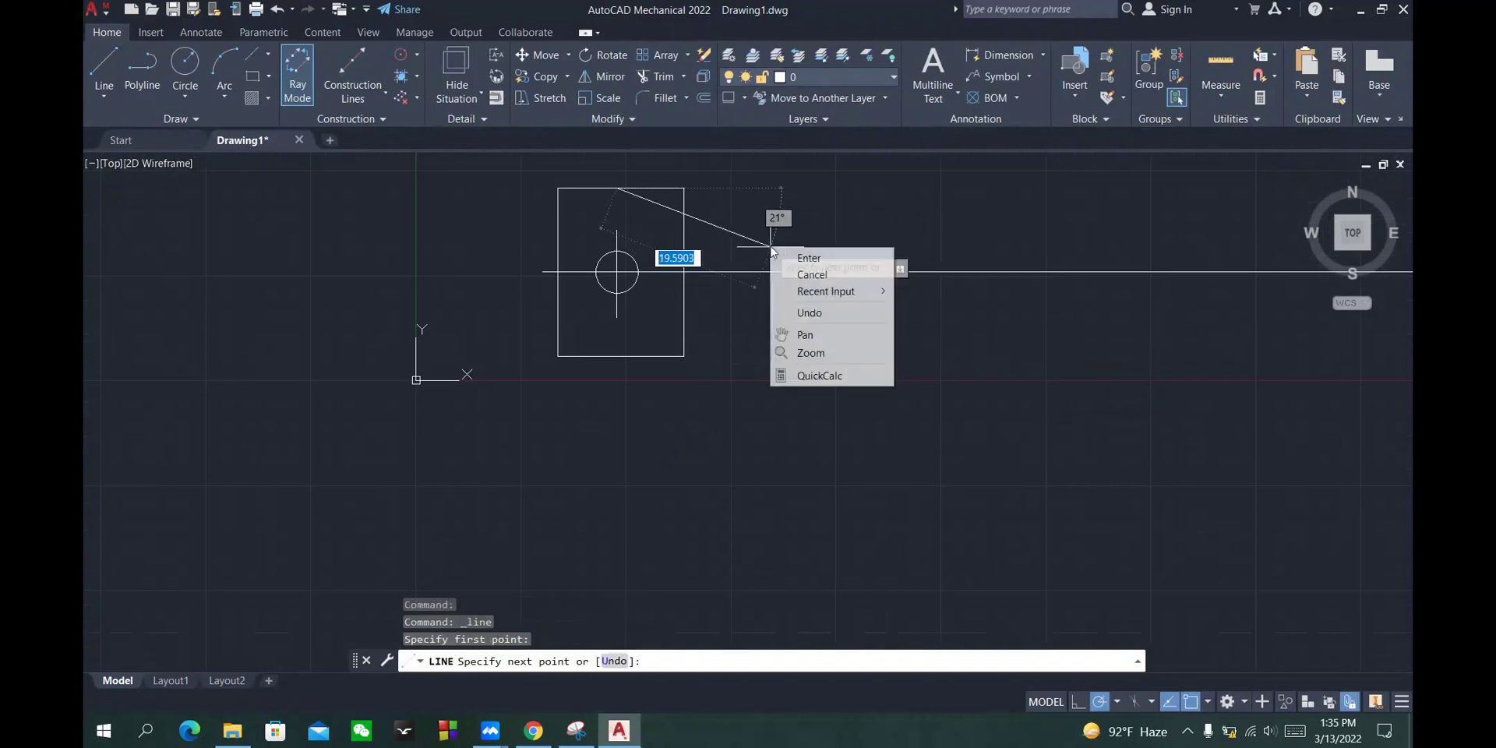
click(802, 335)
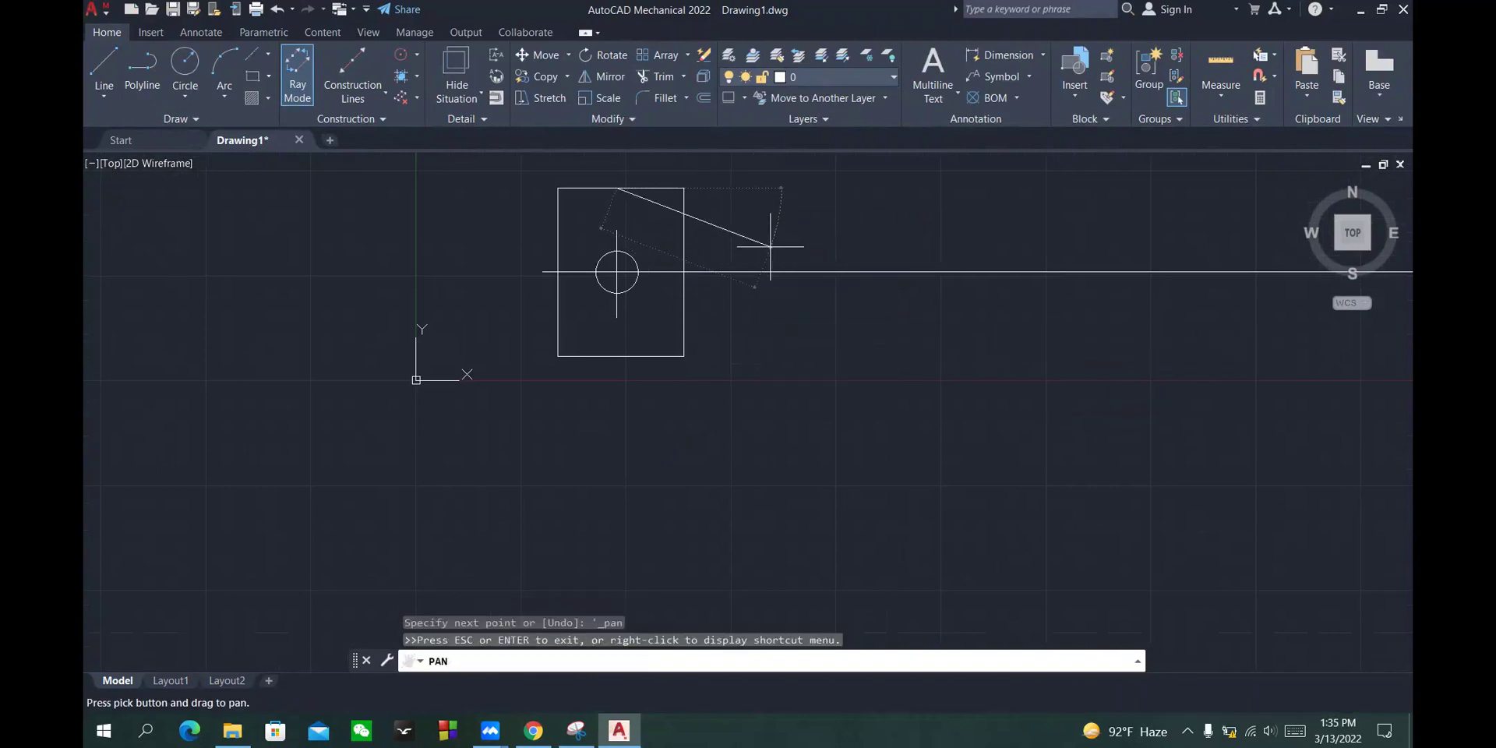
drag(820, 223, 809, 330)
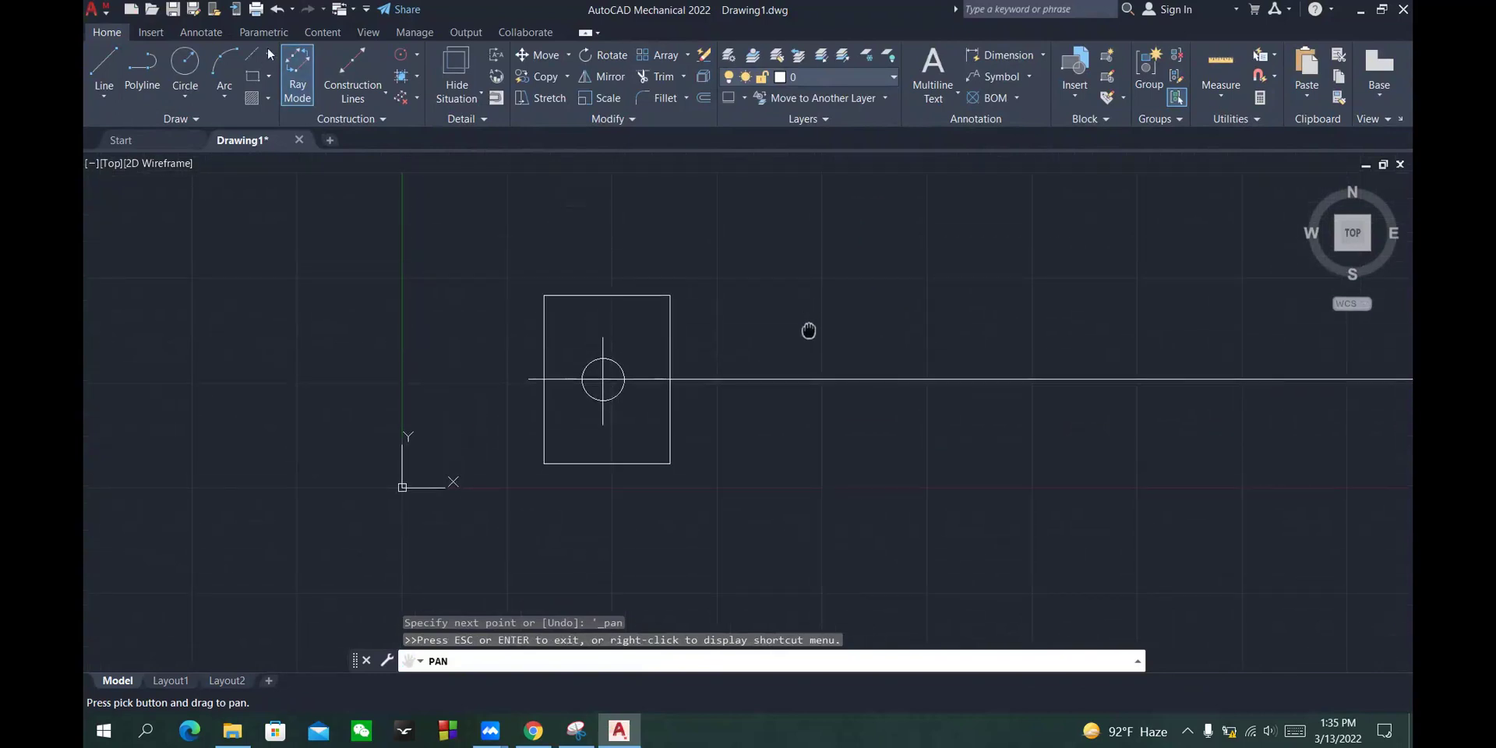
Draw a line from the rectangle's upper-right corner 10 units straight up, and continue it 40 units straight down through the right edge.
click(103, 62)
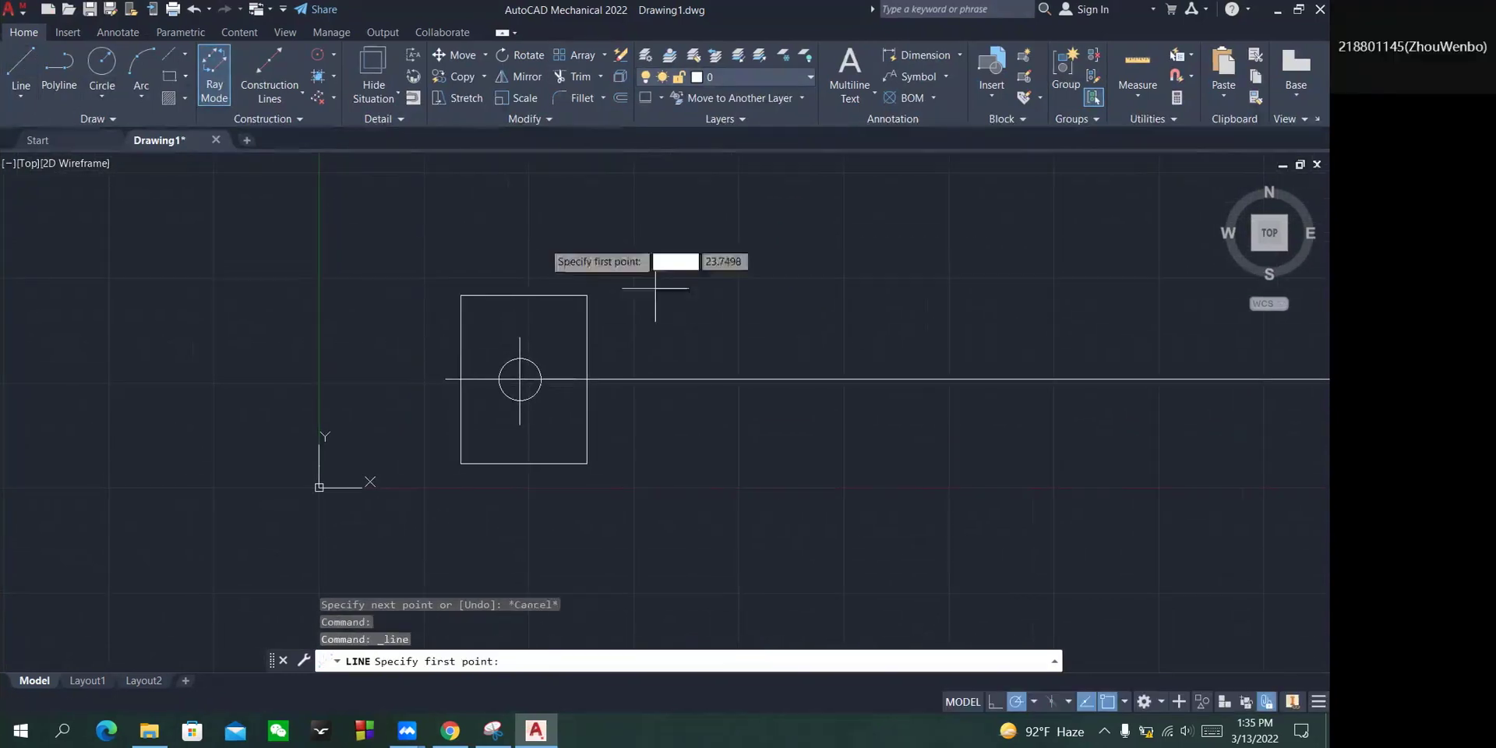
click(587, 295)
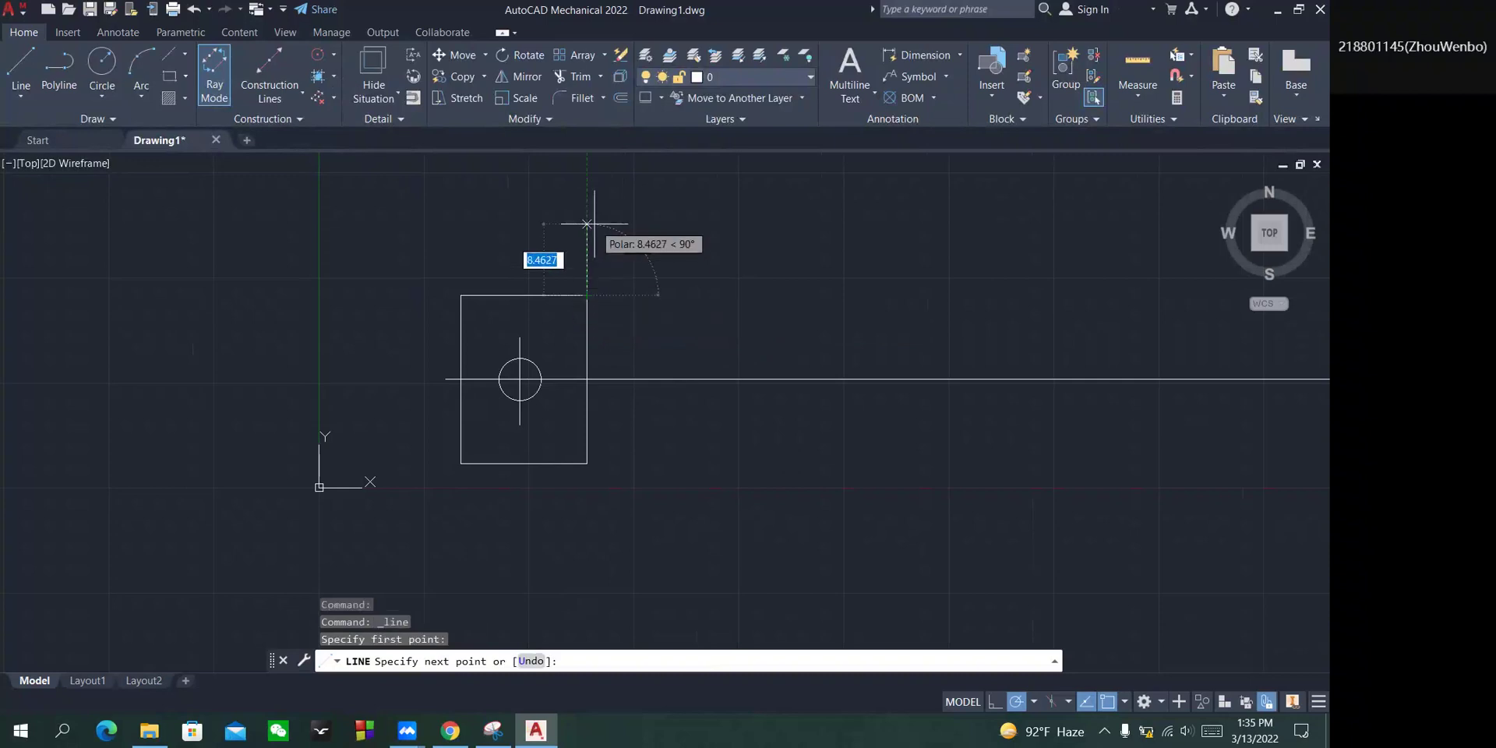
text(10)
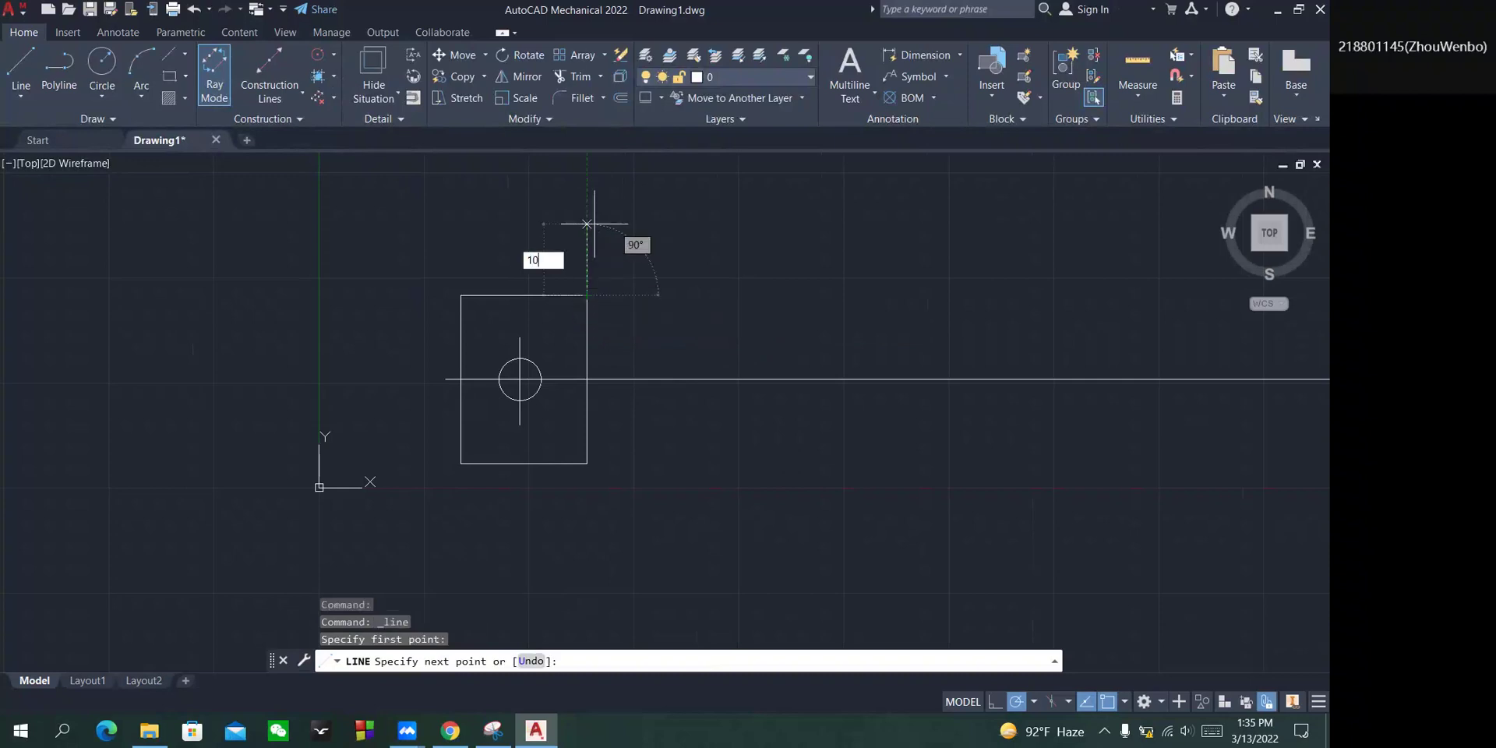
key(Return)
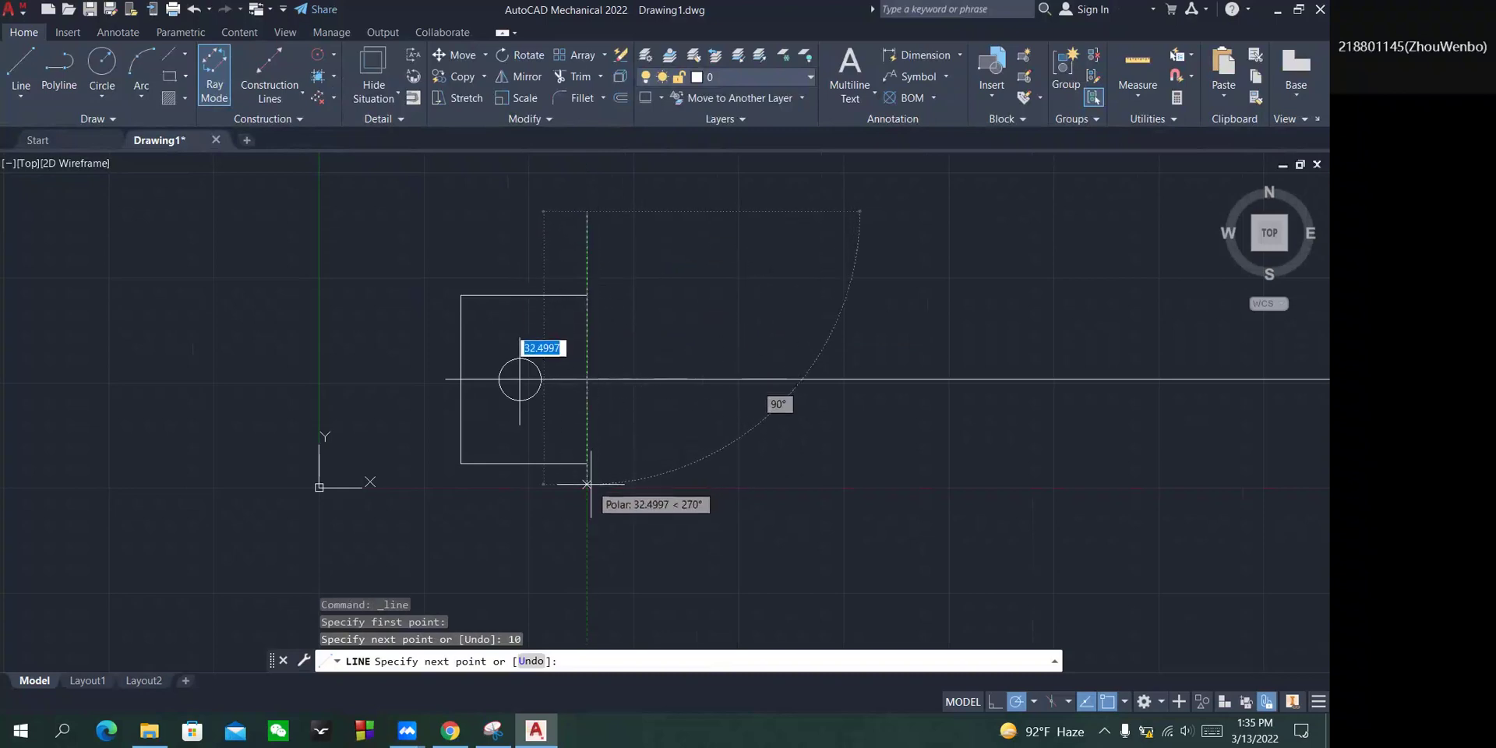
text(40)
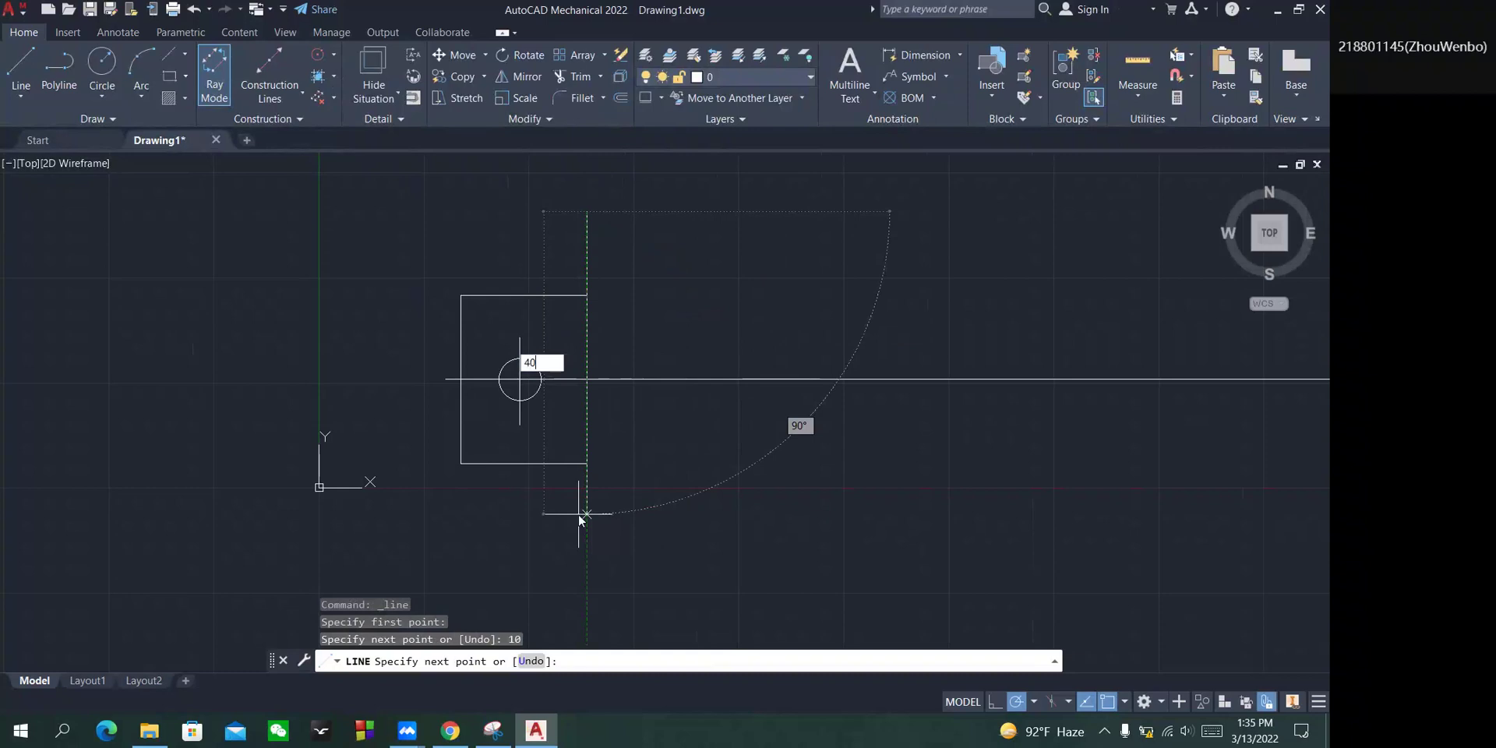
key(Return)
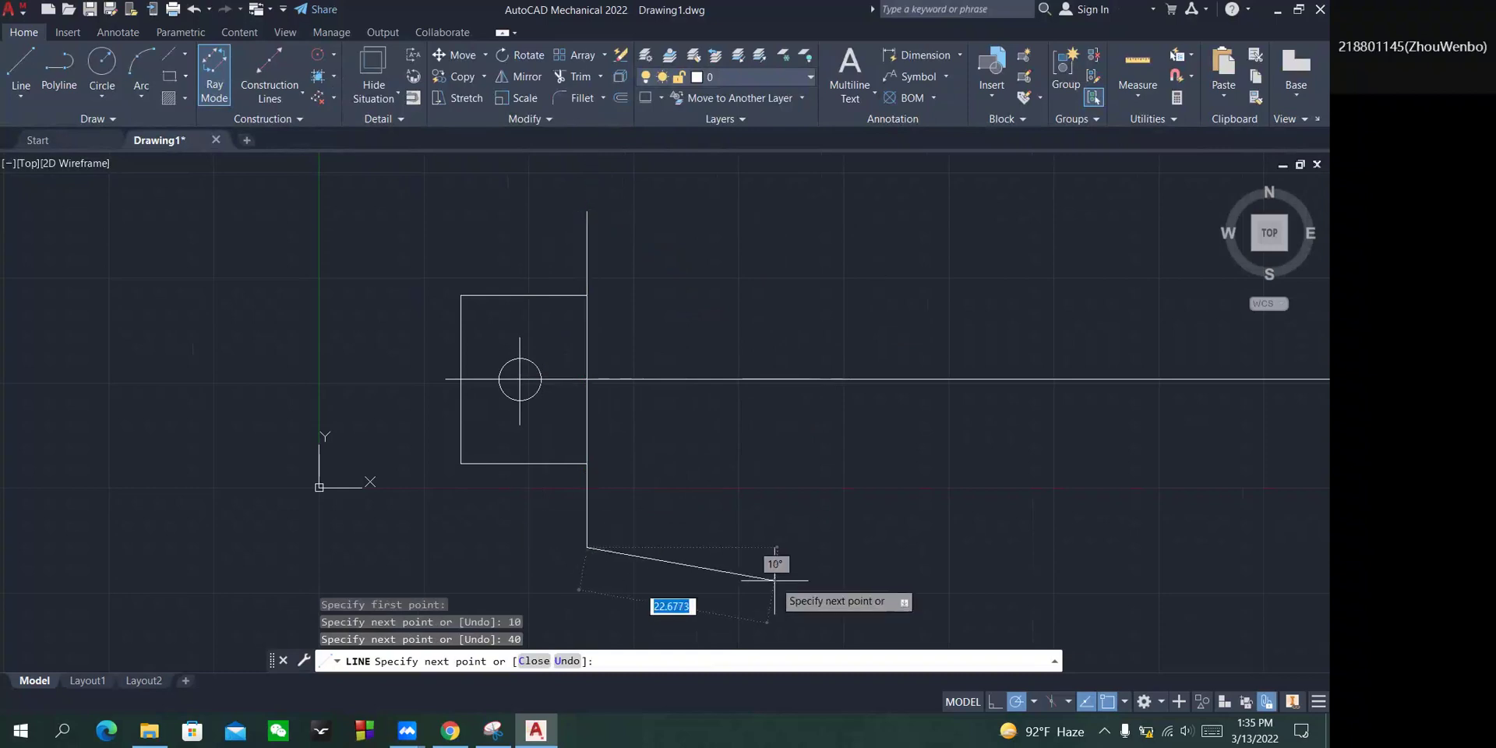
Start a circle, mark the R15 arc, its dimension and its centre on the reference in Snipping Tool, and return to AutoCAD.
click(102, 64)
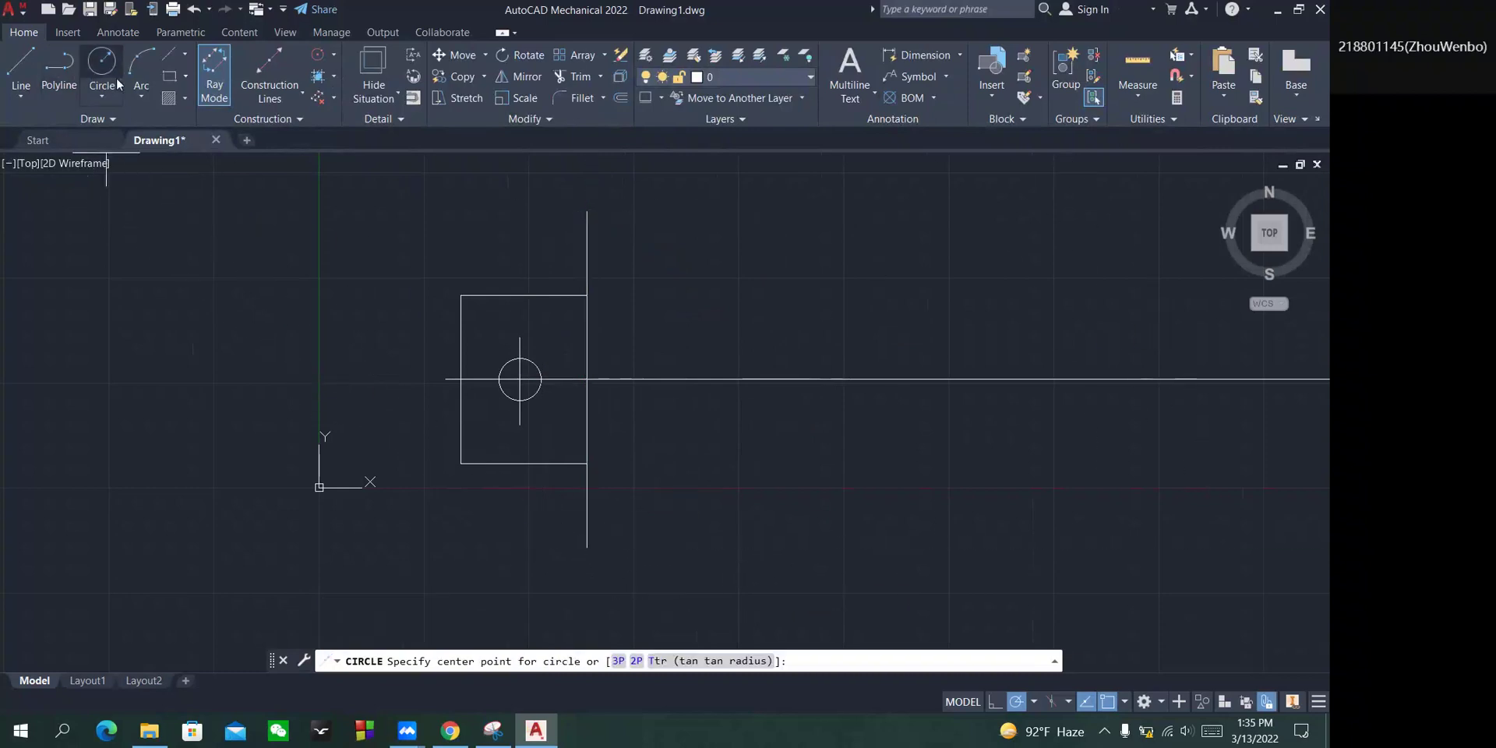
click(505, 732)
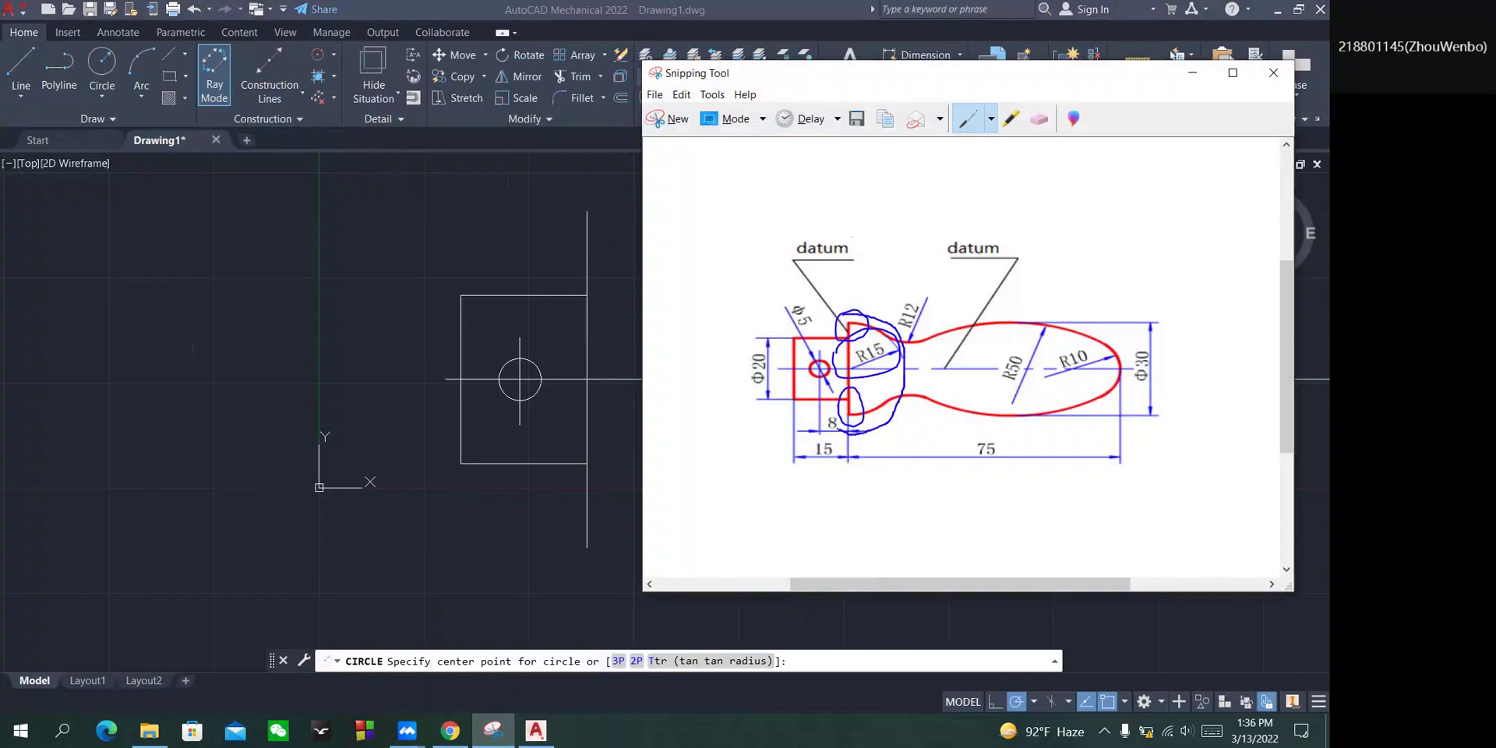
drag(904, 351, 836, 351)
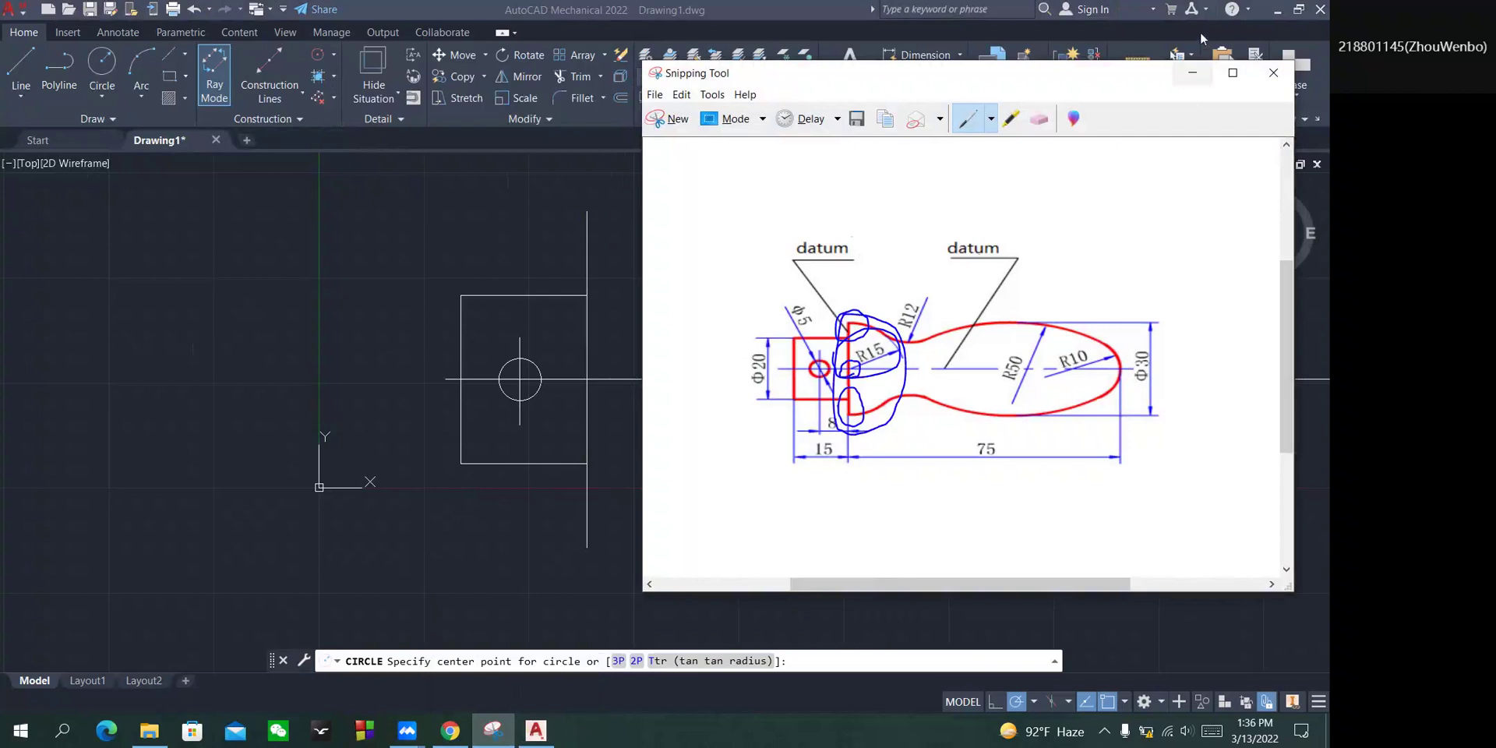
click(1190, 78)
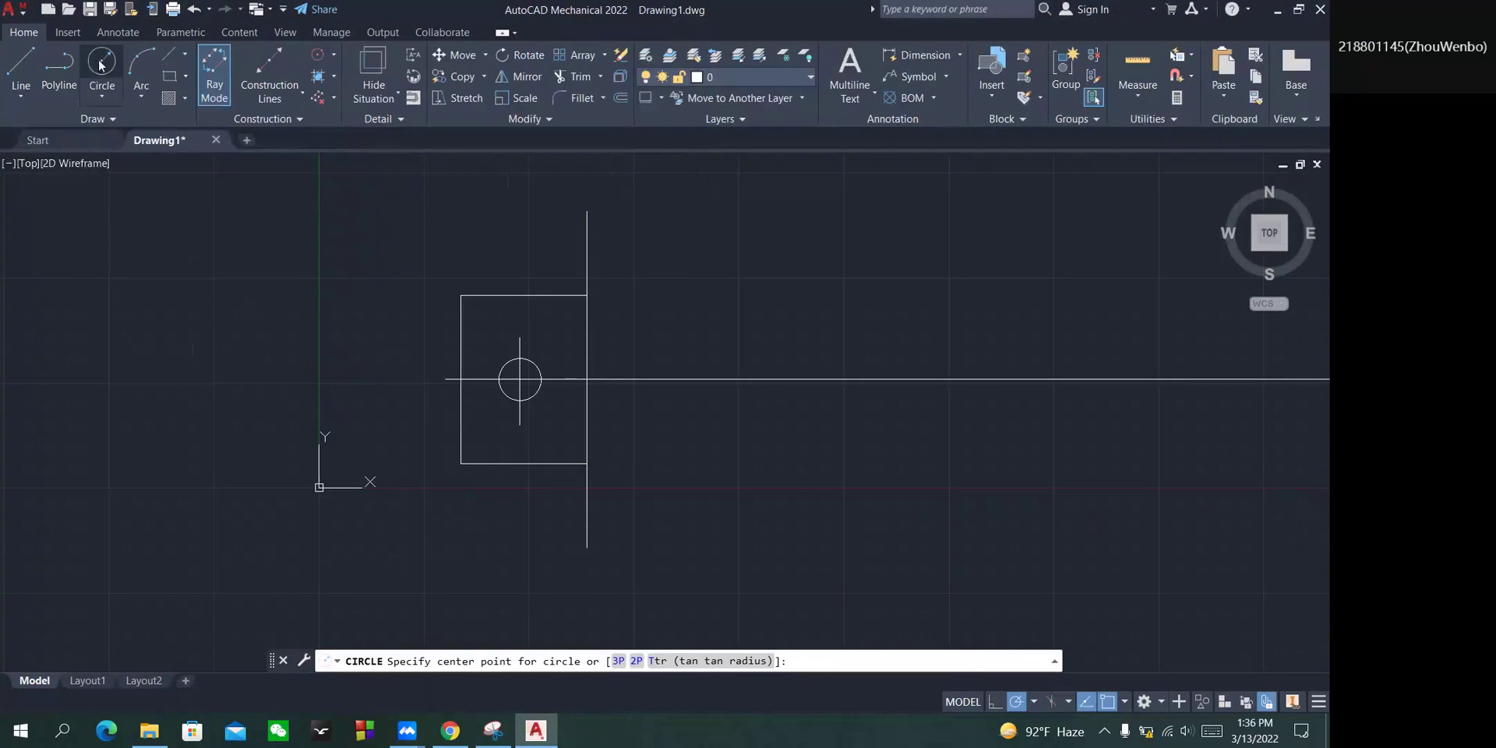
Draw a circle of radius 15 centred where the centreline crosses the vertical shoulder line.
click(586, 379)
text(15)
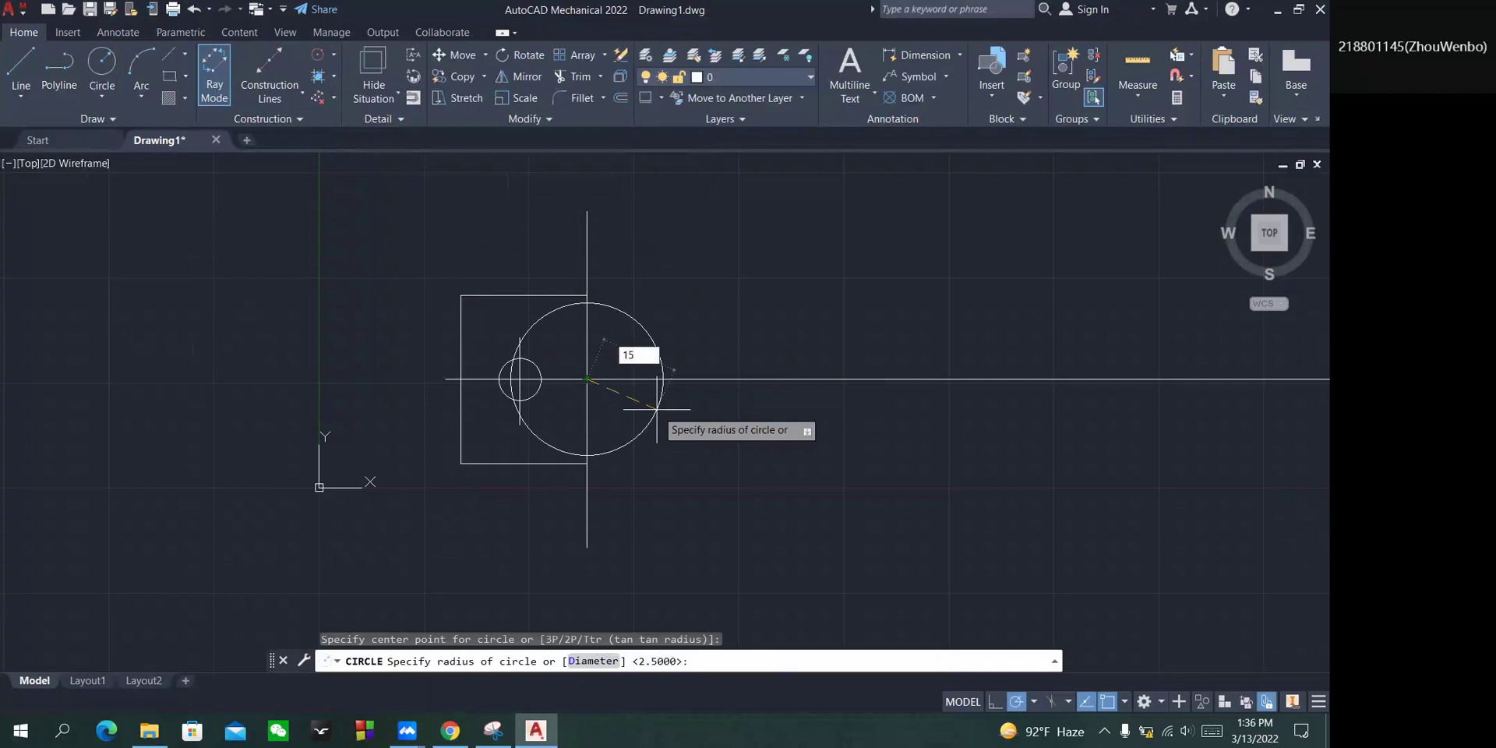
key(Return)
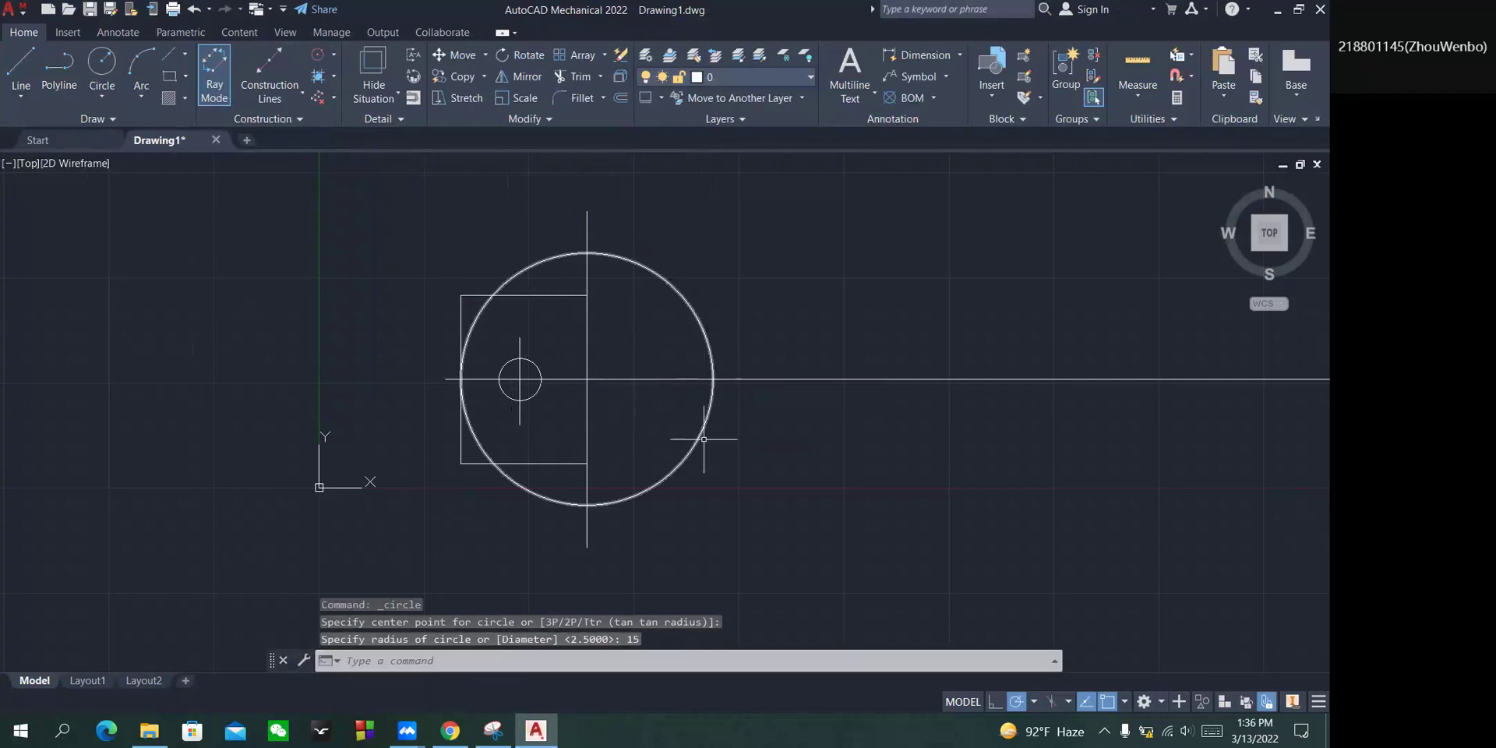
Trim away the left half of the radius 15 circle and the shoulder line's ends that stick out beyond it.
click(644, 661)
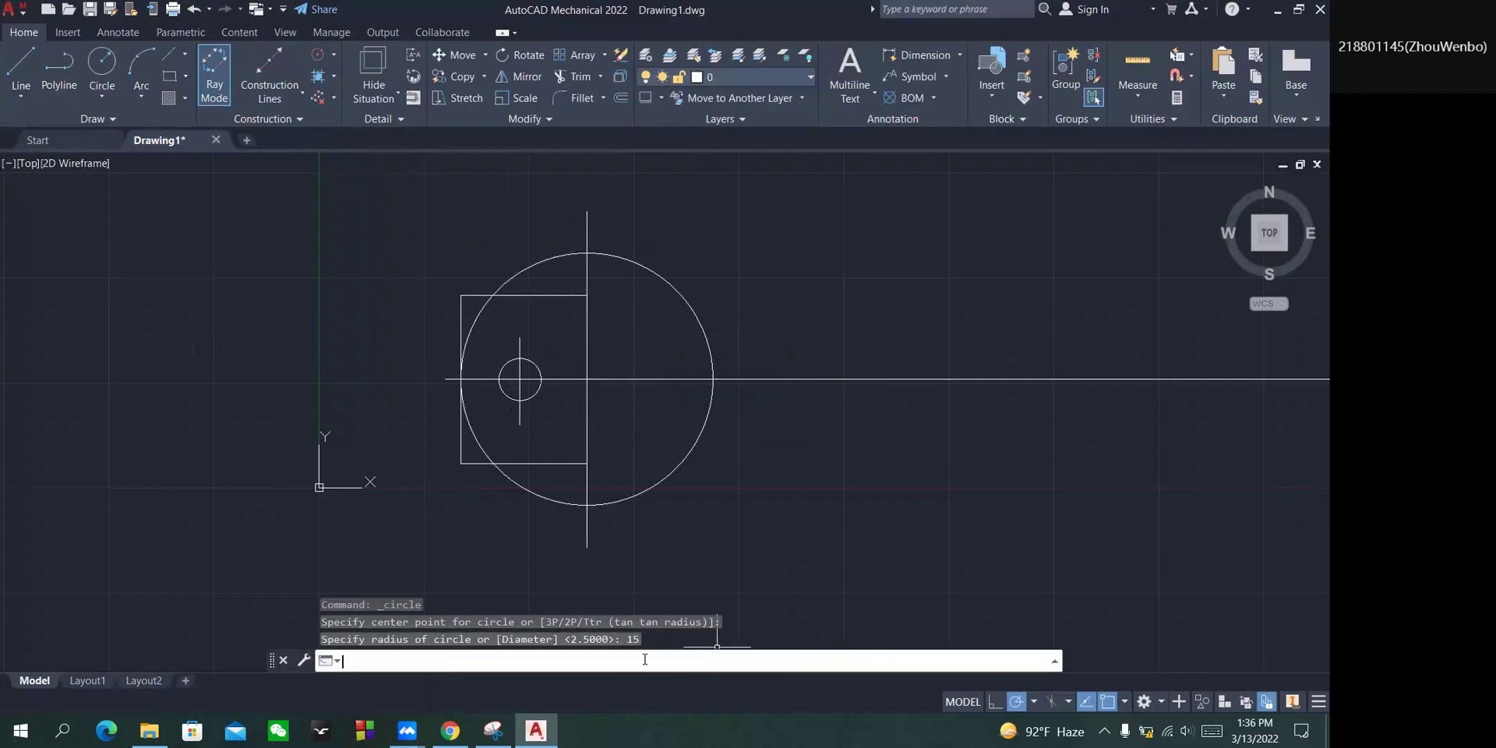
text(tr)
key(Return)
click(522, 269)
click(477, 313)
mouse_move(498, 427)
mouse_down()
mouse_move(451, 428)
mouse_move(482, 442)
mouse_up()
click(519, 494)
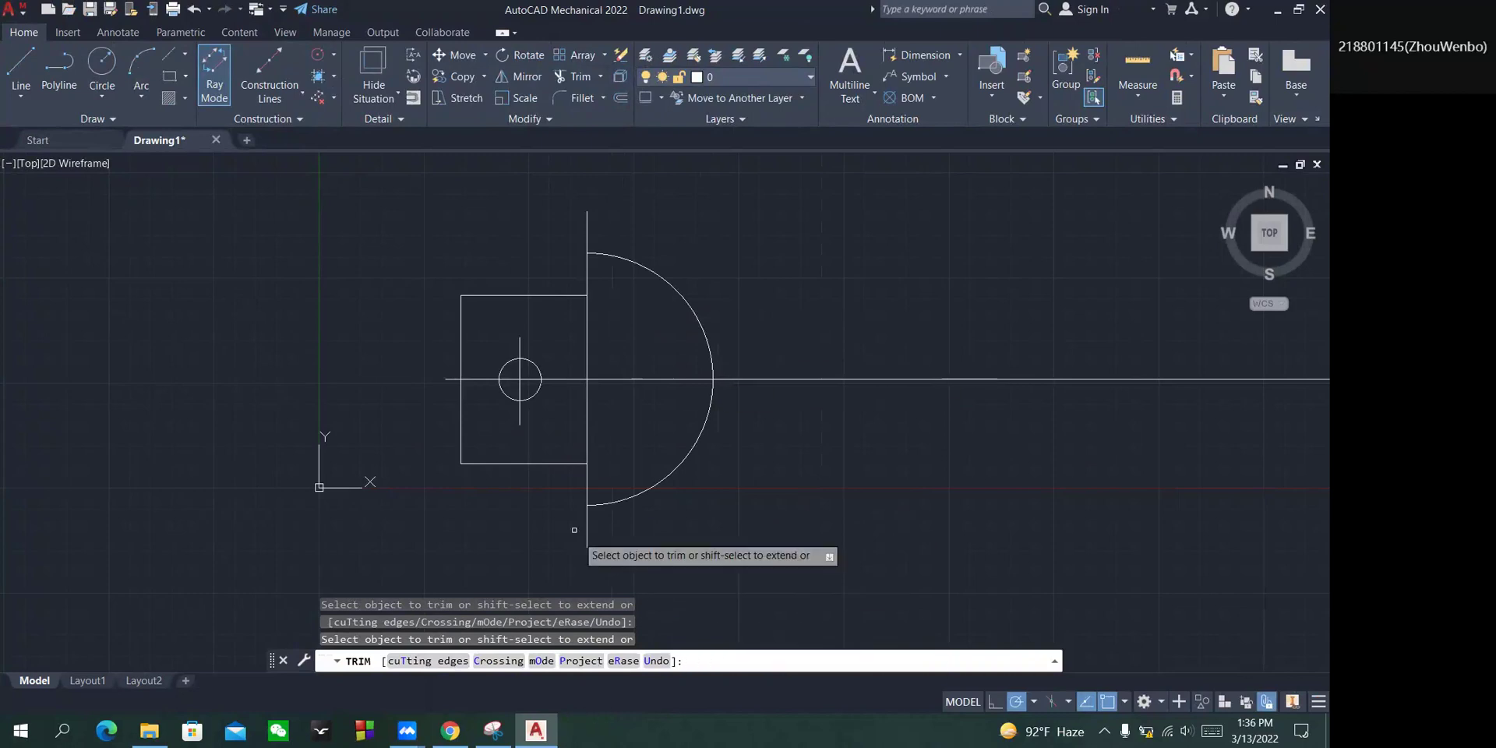
click(588, 221)
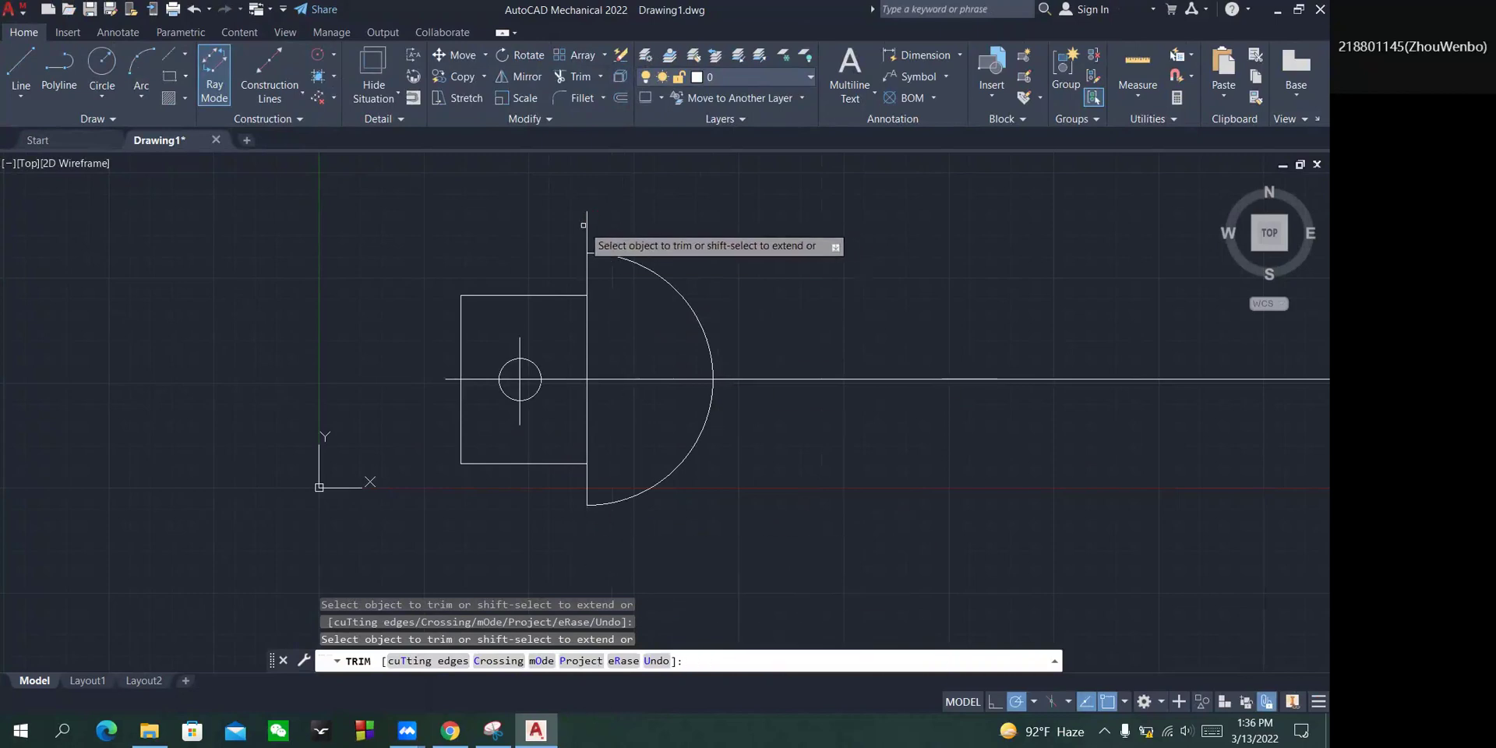
In Snipping Tool, mark the 75 length, the R10 dimension and its centre position on the reference, and return to AutoCAD.
click(499, 732)
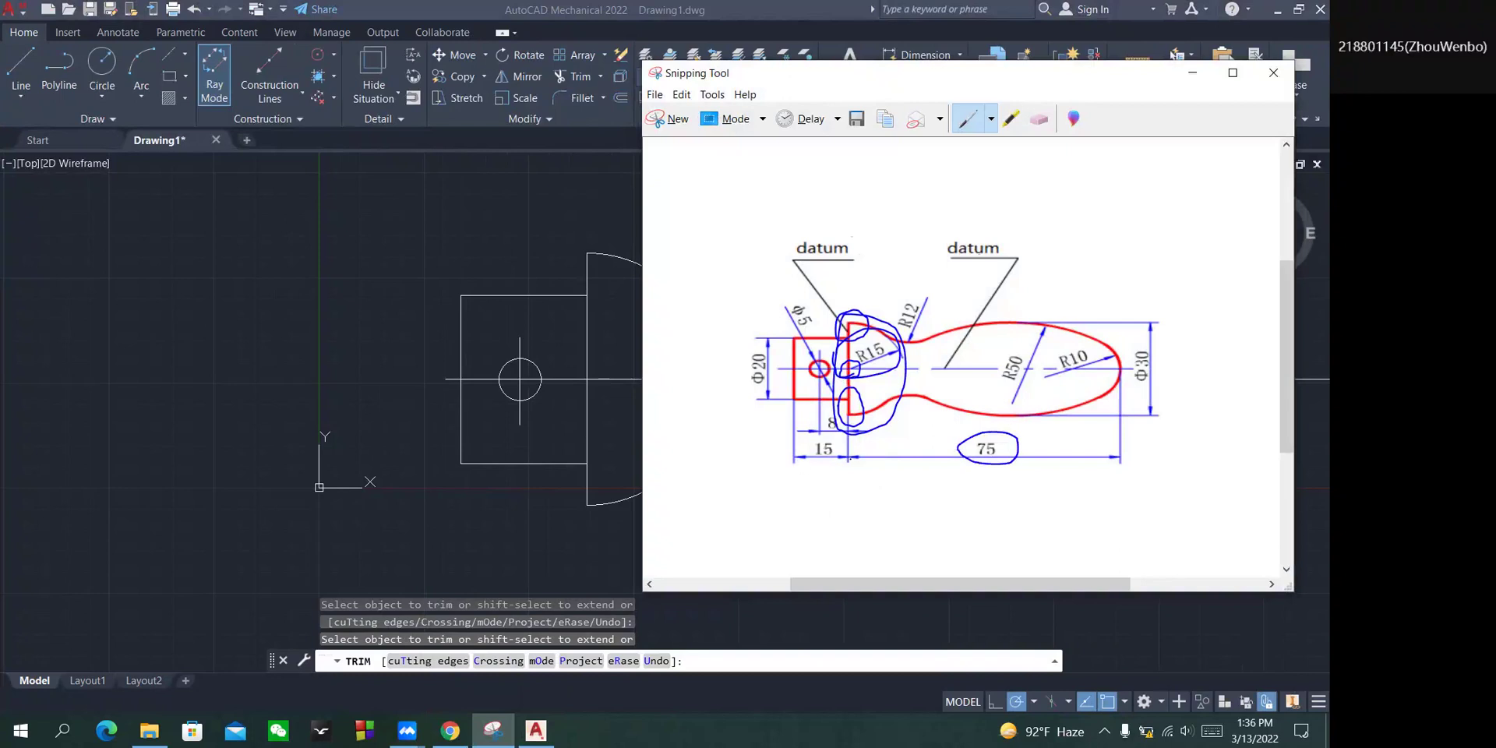
drag(847, 465, 1116, 473)
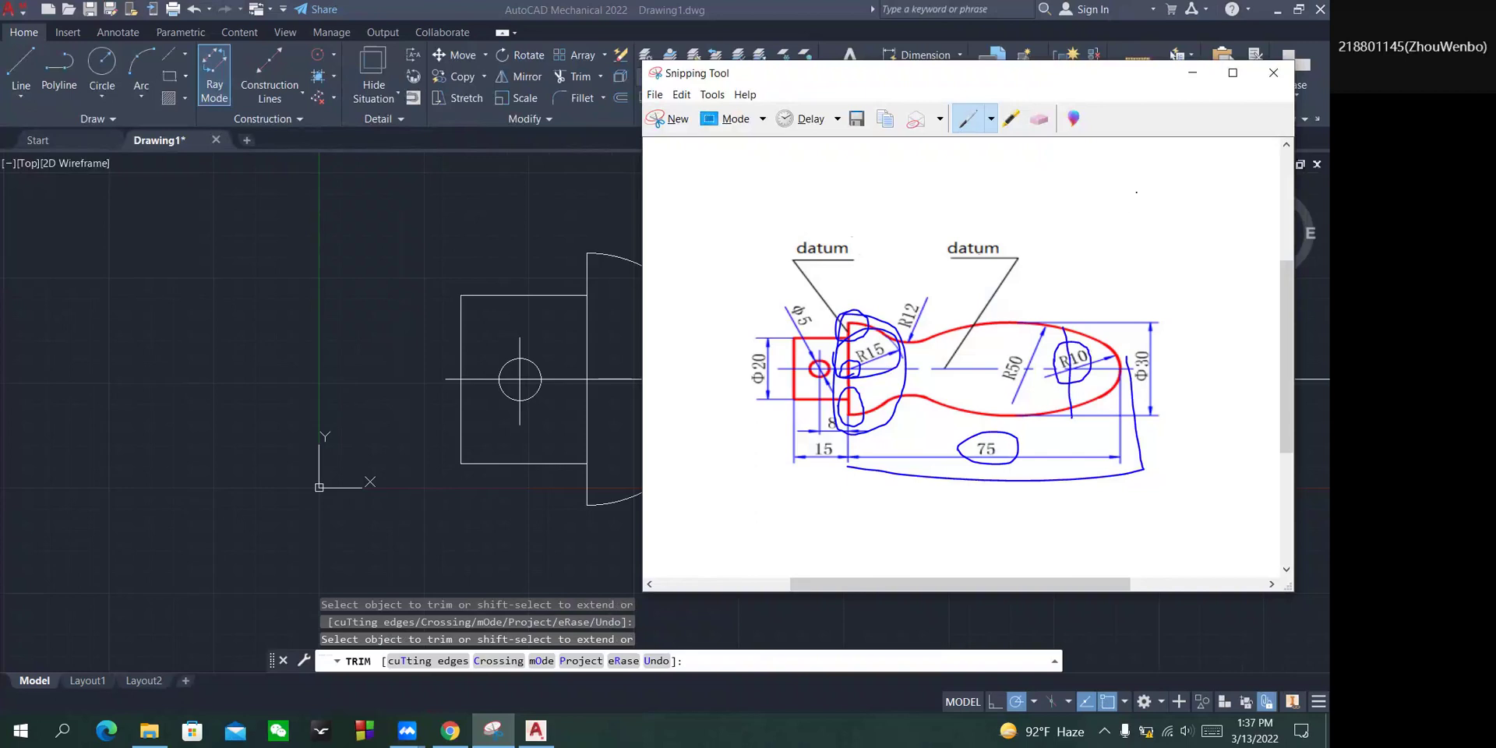
click(1190, 76)
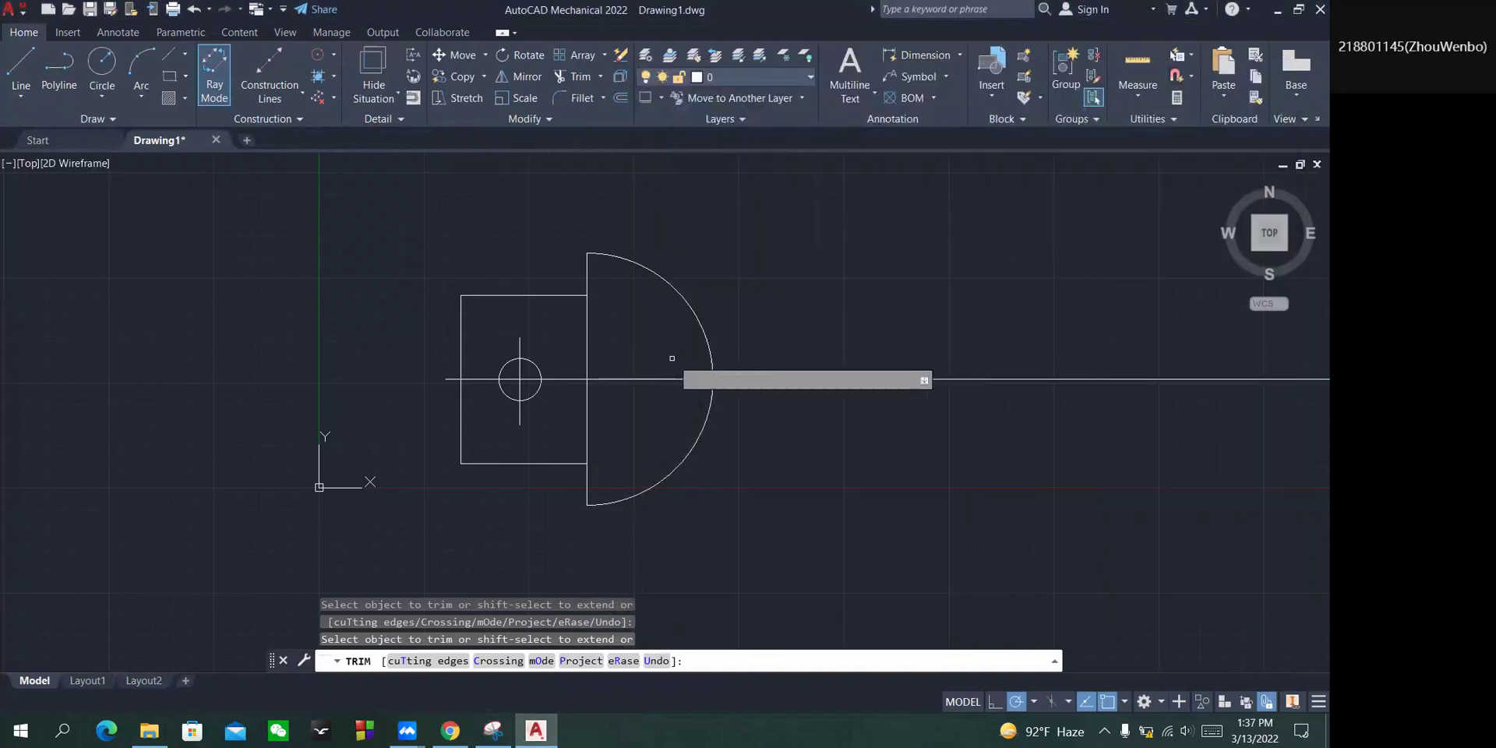
Draw a line from the shoulder's midpoint 65 units right along the centreline, continuing 10 units down and 20 units straight up.
click(21, 66)
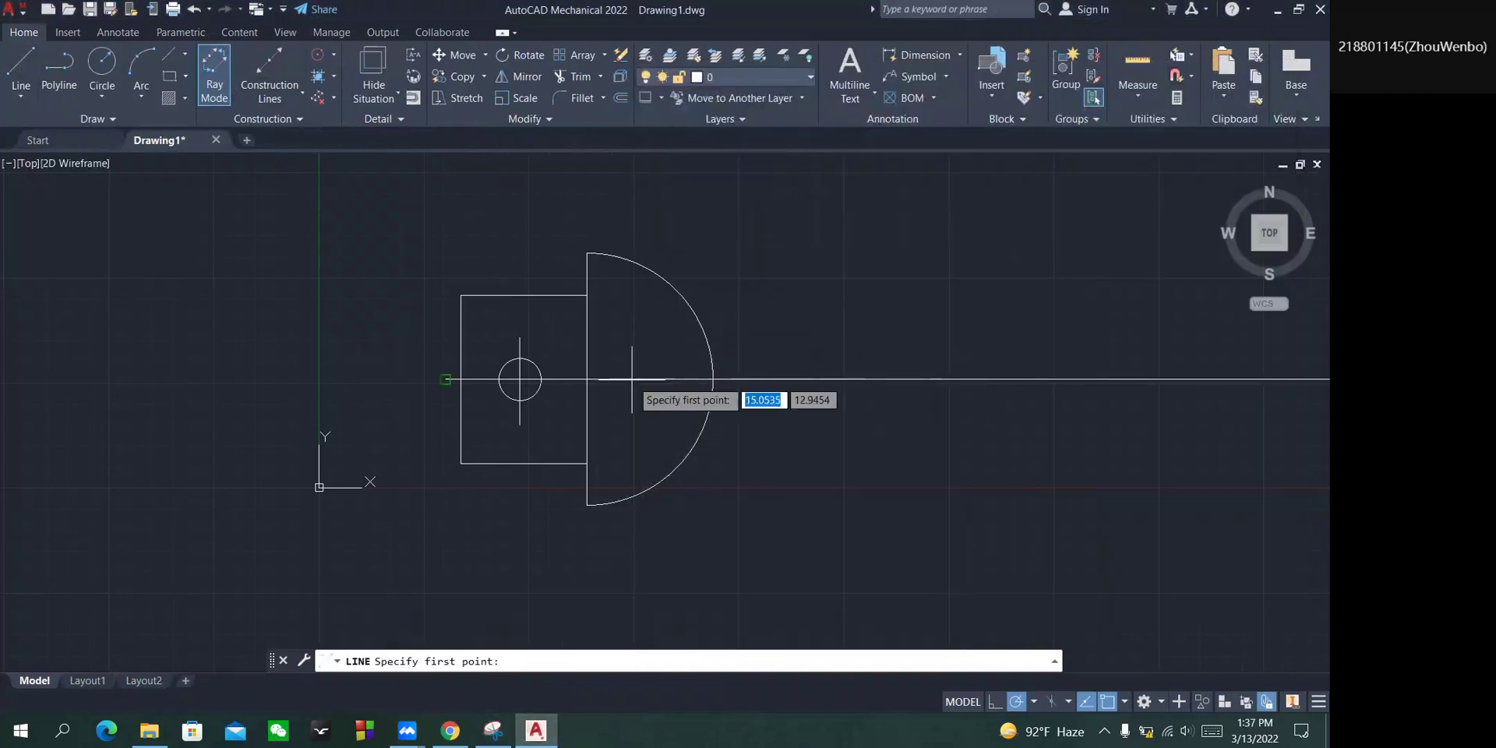
click(586, 380)
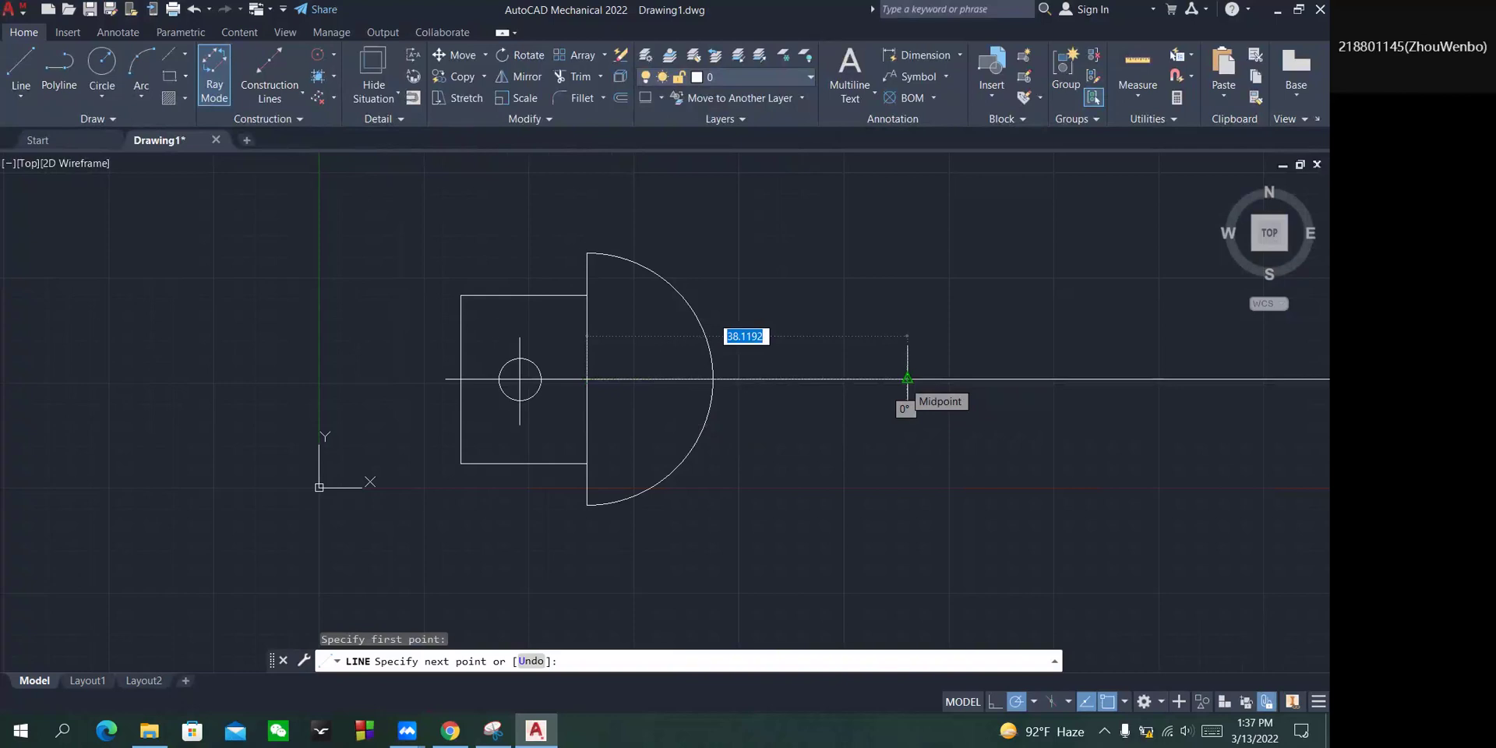
text(65)
key(Return)
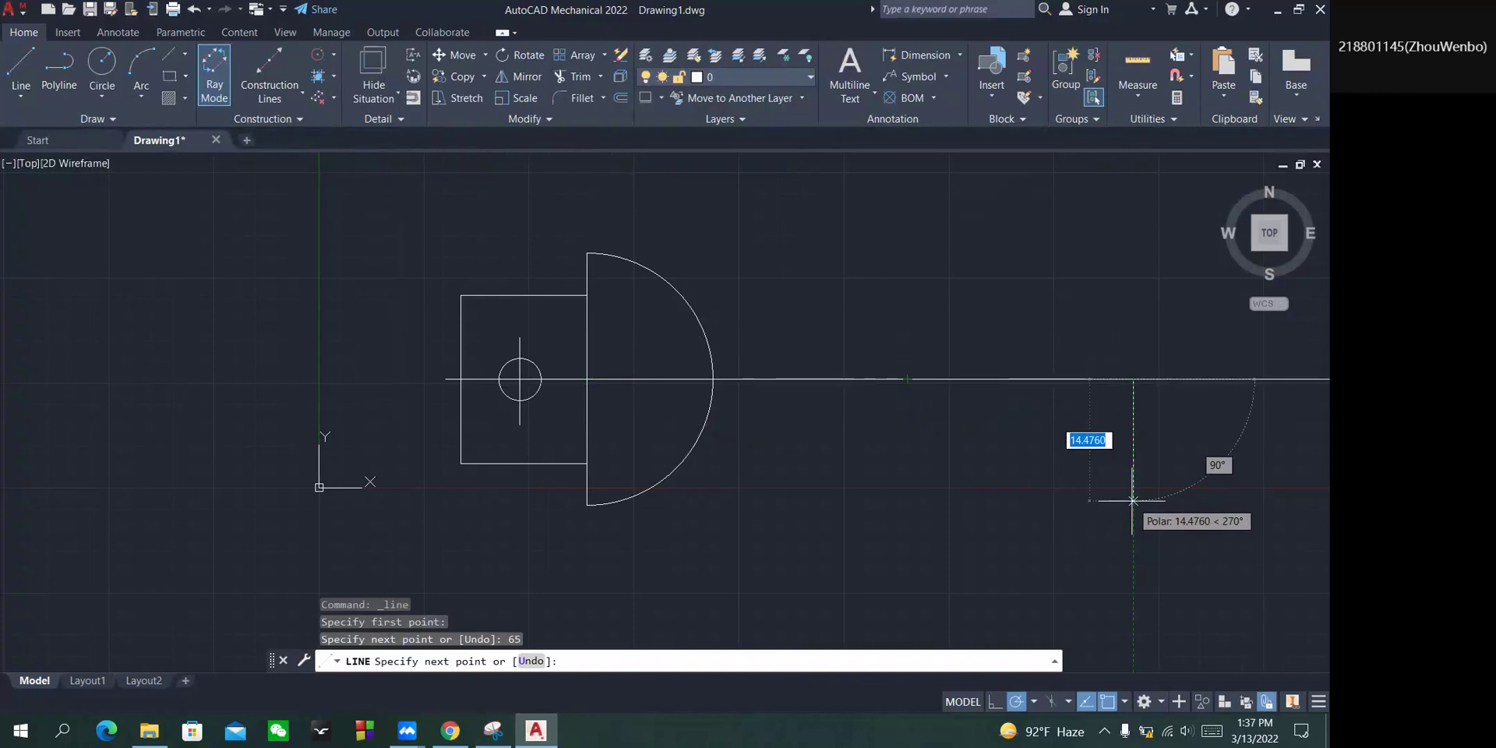
text(1)
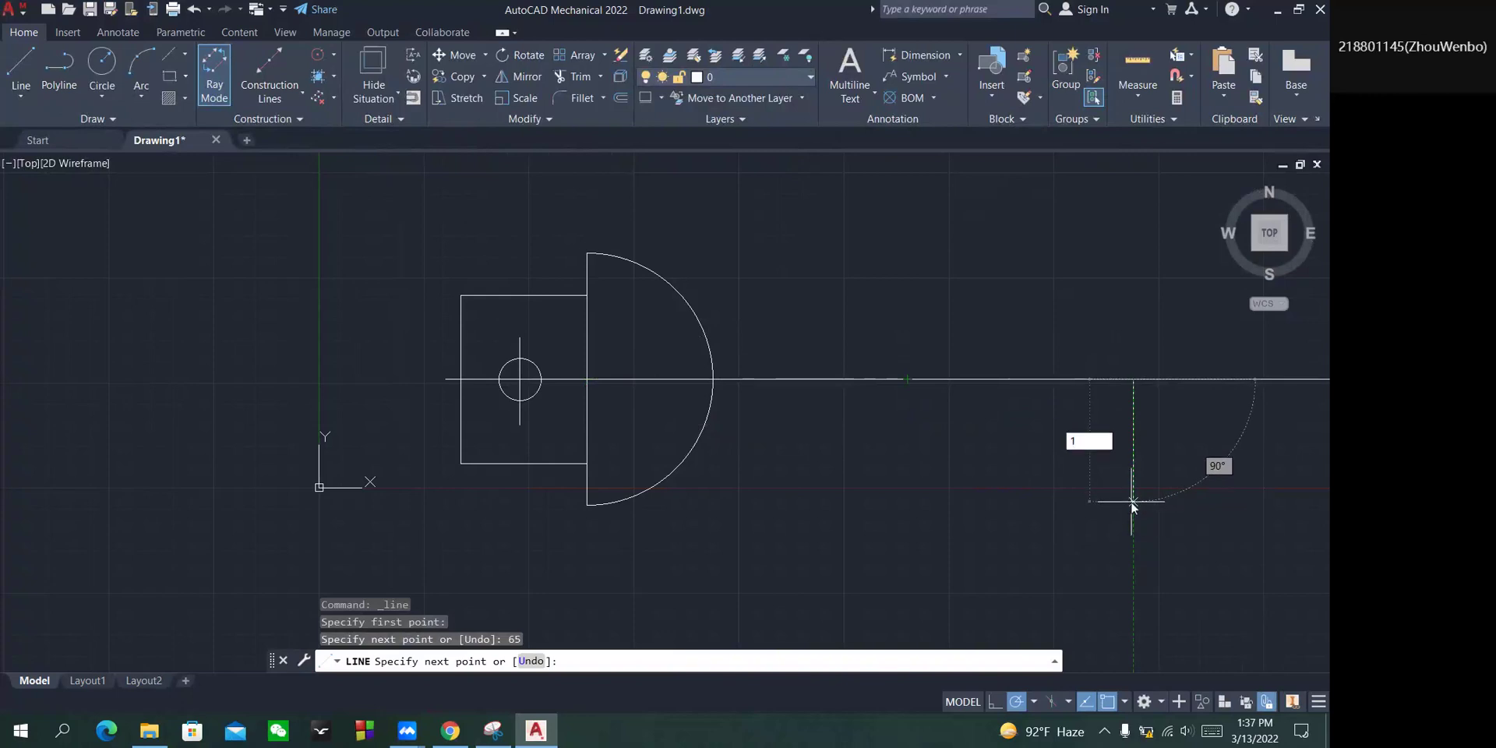
text(0)
key(Return)
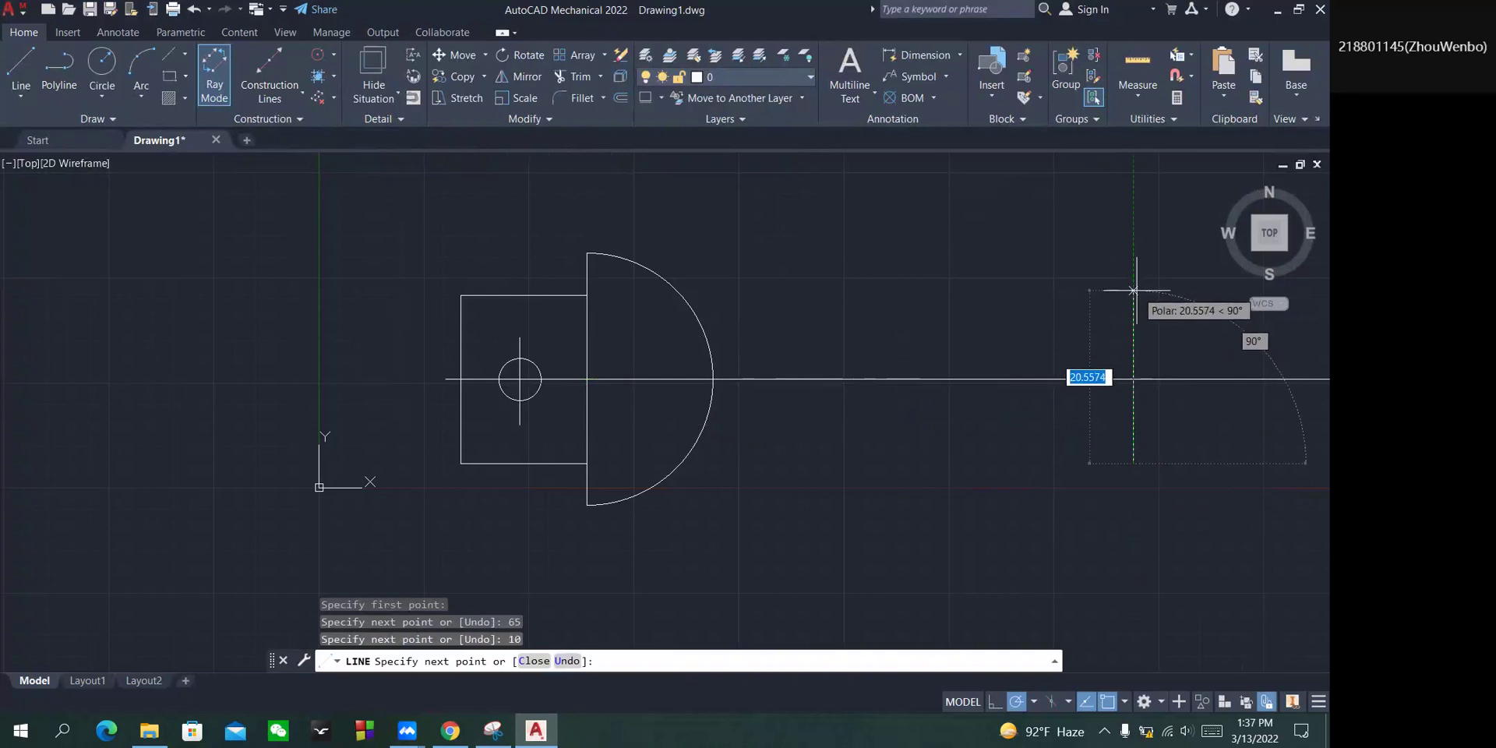
text(20)
key(Return)
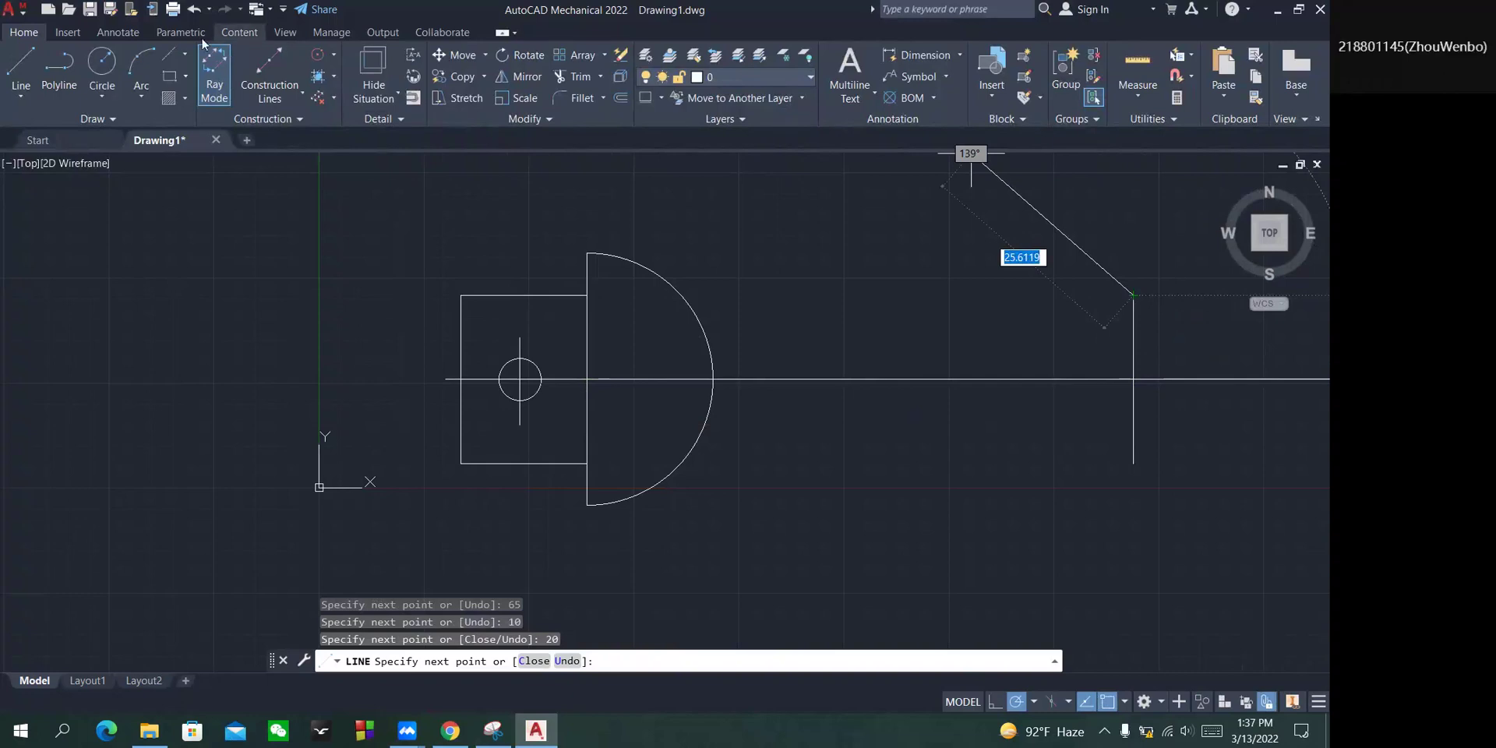
Draw a circle of radius 10 centred where the new 20-unit vertical line crosses the centreline.
click(102, 66)
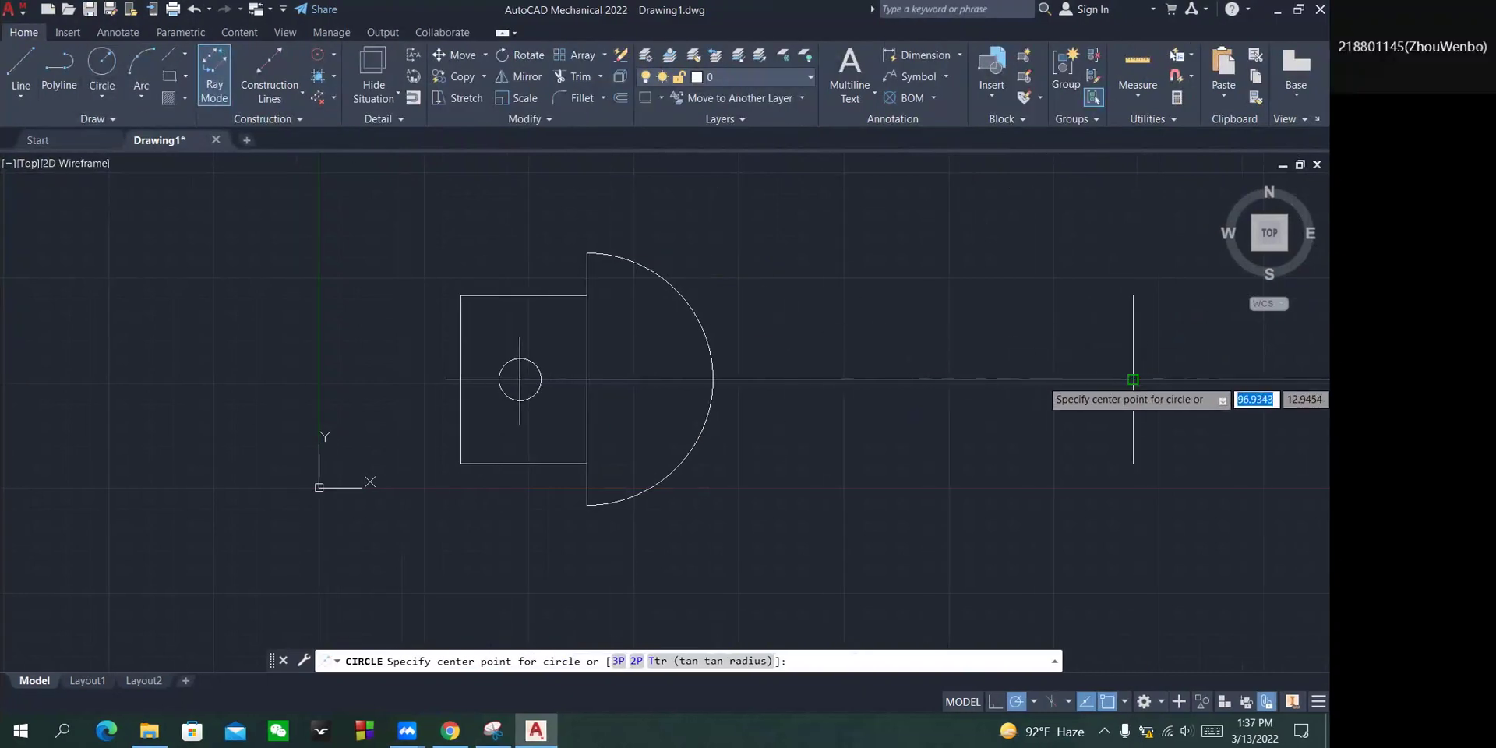
click(1133, 379)
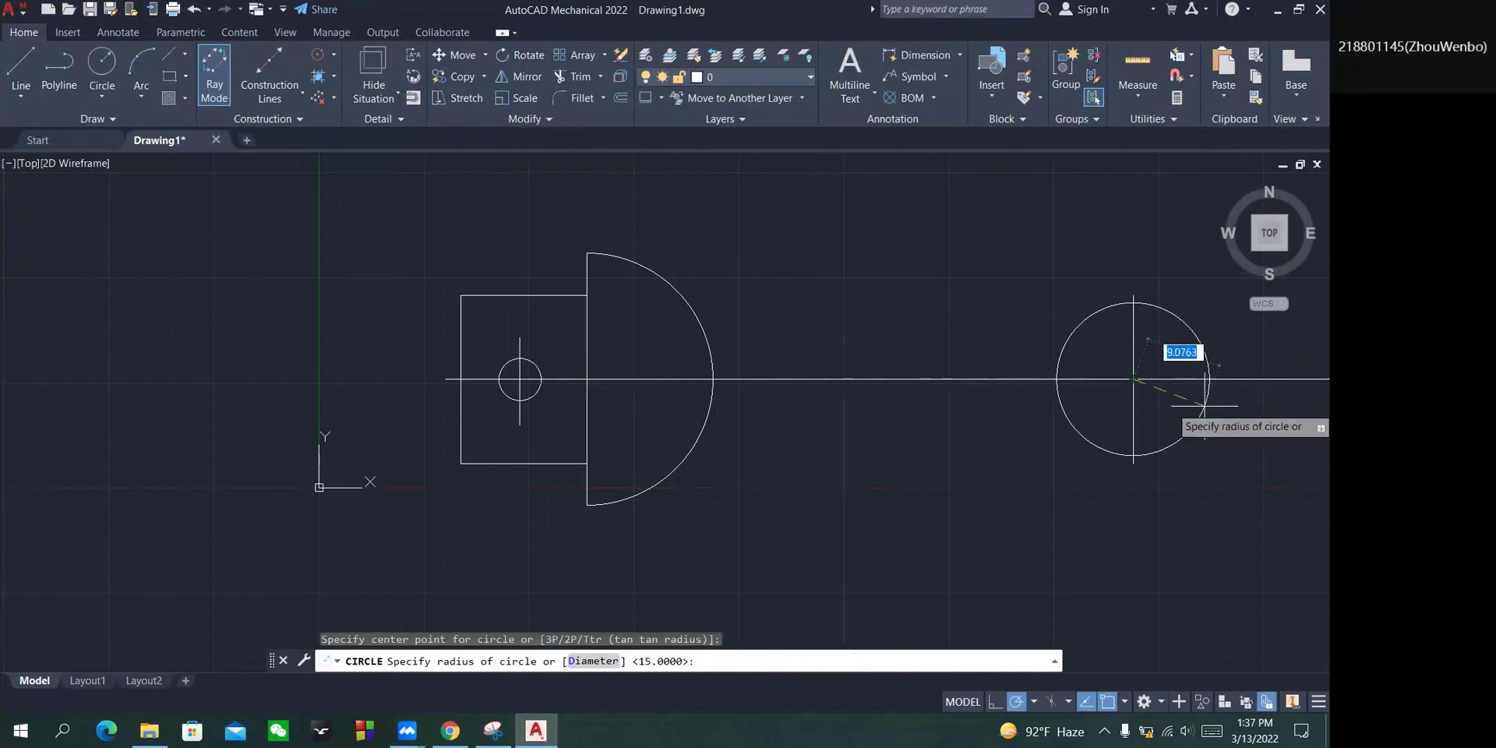
text(10)
key(Return)
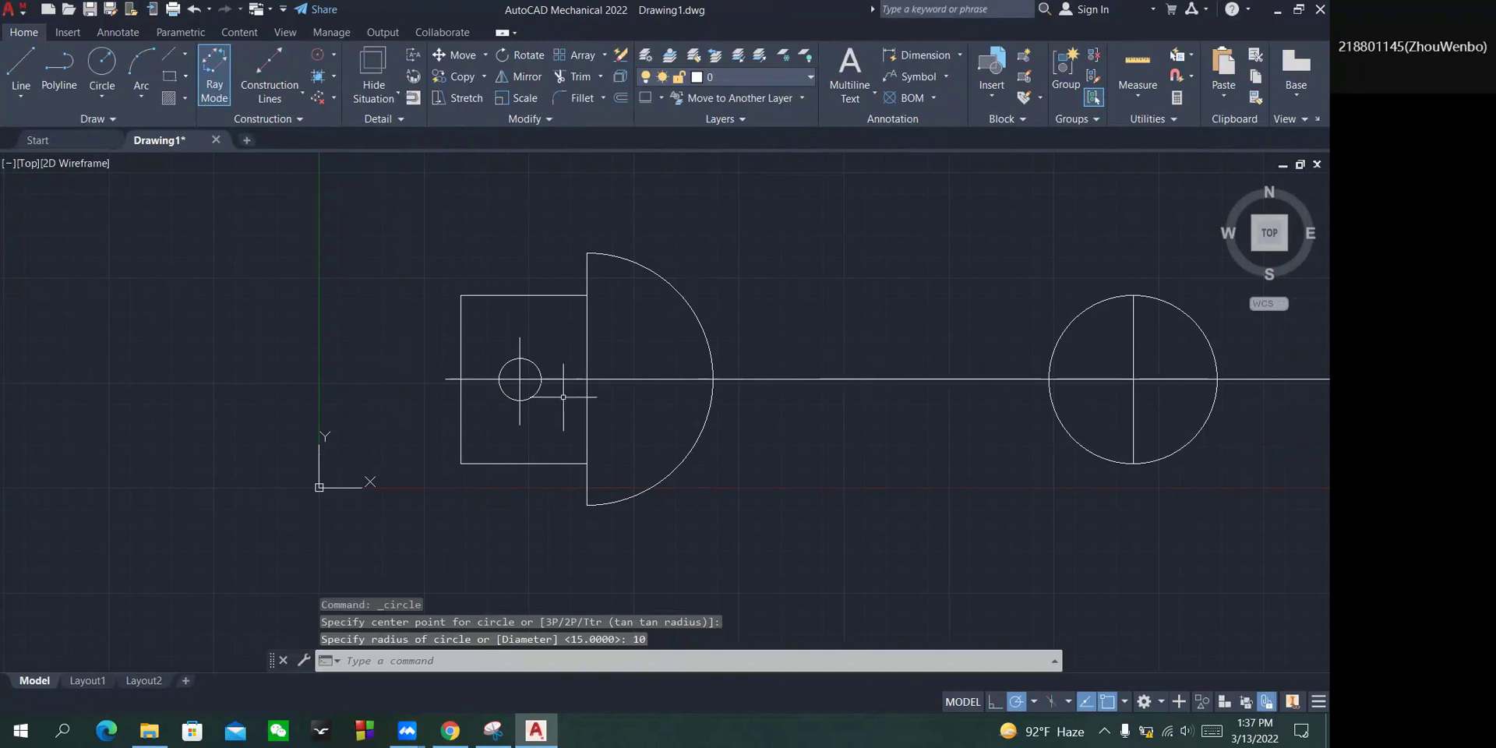
In Snipping Tool, circle the R50 dimension and trace the handle's large upper and lower arcs, and return to AutoCAD.
click(548, 661)
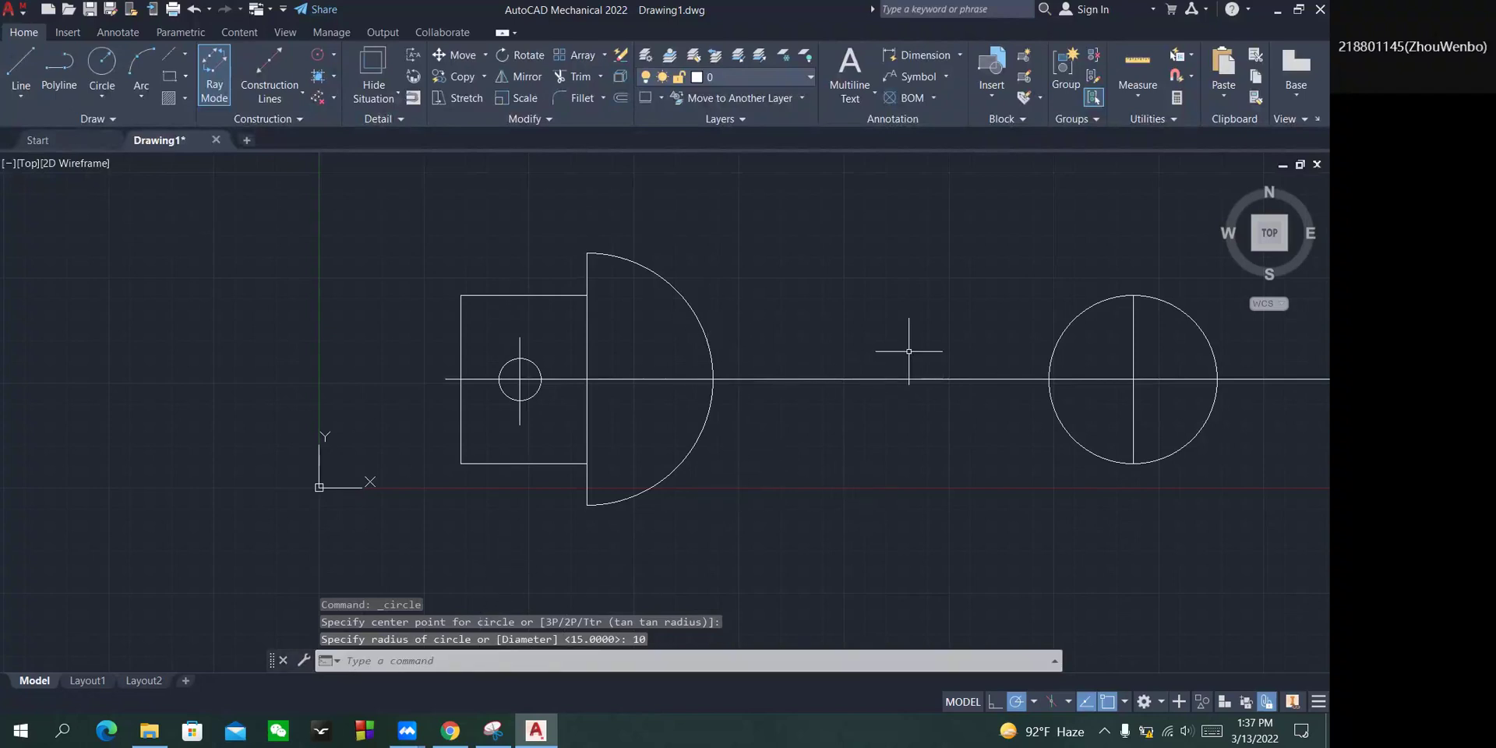
scroll(896, 382, down, 4)
scroll(886, 390, up, 2)
scroll(909, 390, down, 2)
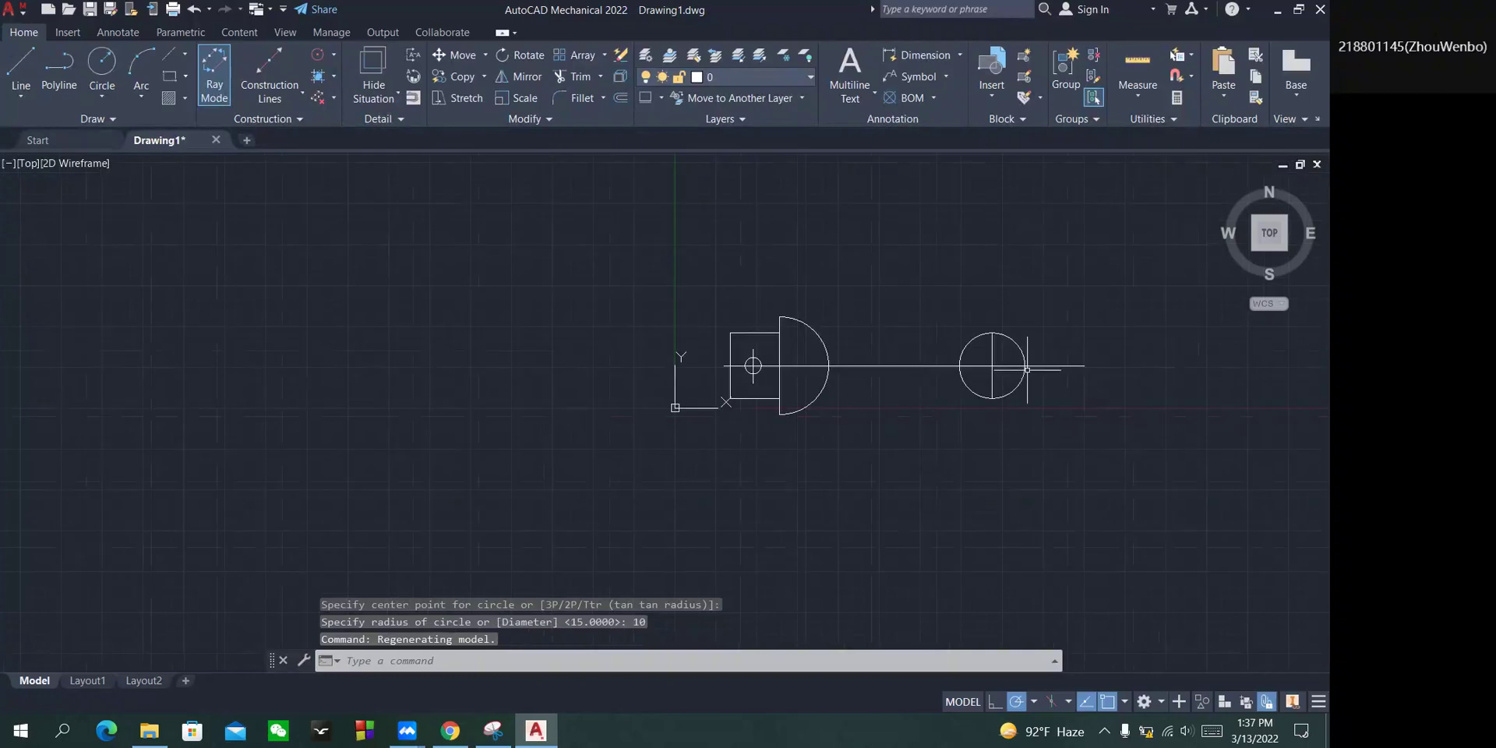
scroll(1027, 370, up, 2)
click(505, 726)
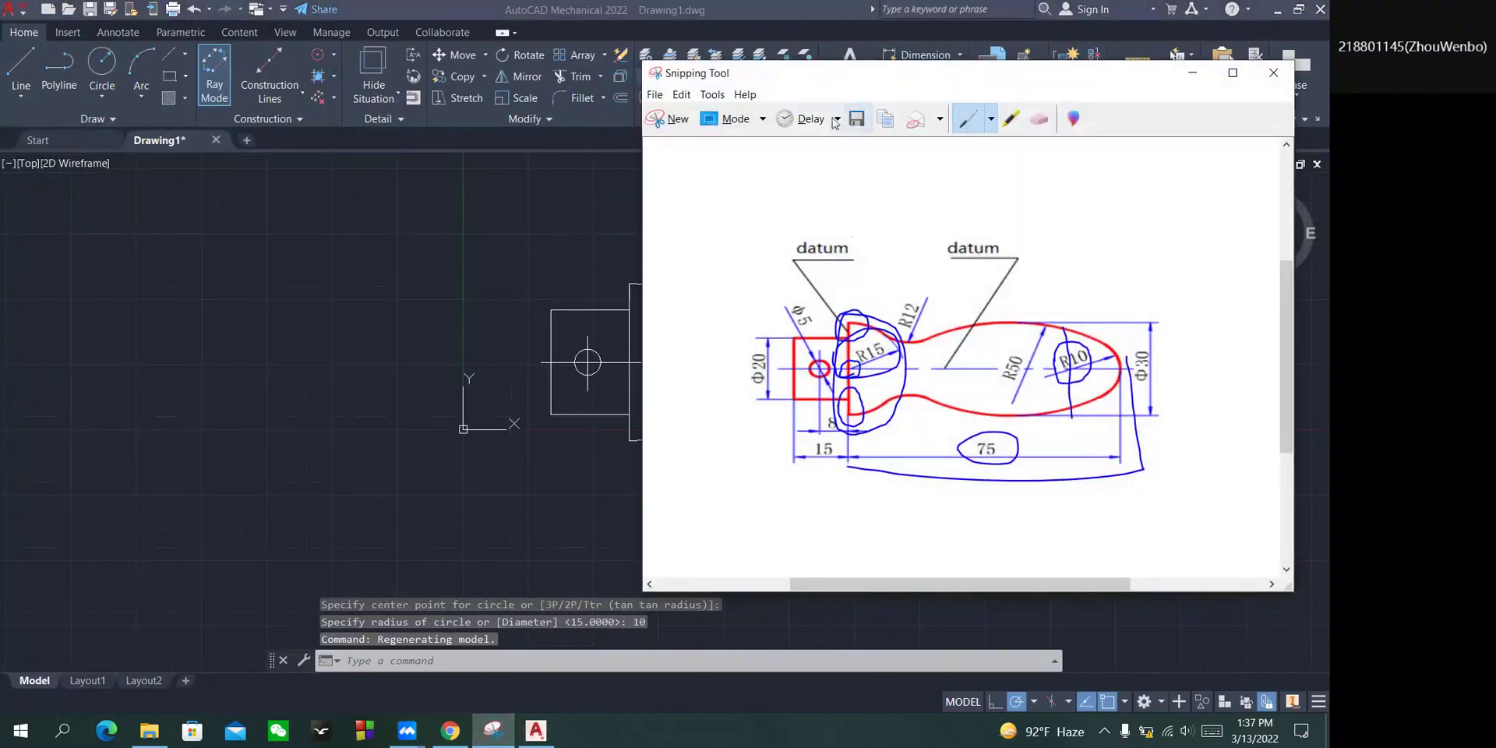
mouse_move(987, 360)
mouse_down()
mouse_move(1006, 328)
mouse_move(1034, 334)
mouse_move(1028, 385)
mouse_move(989, 387)
mouse_up()
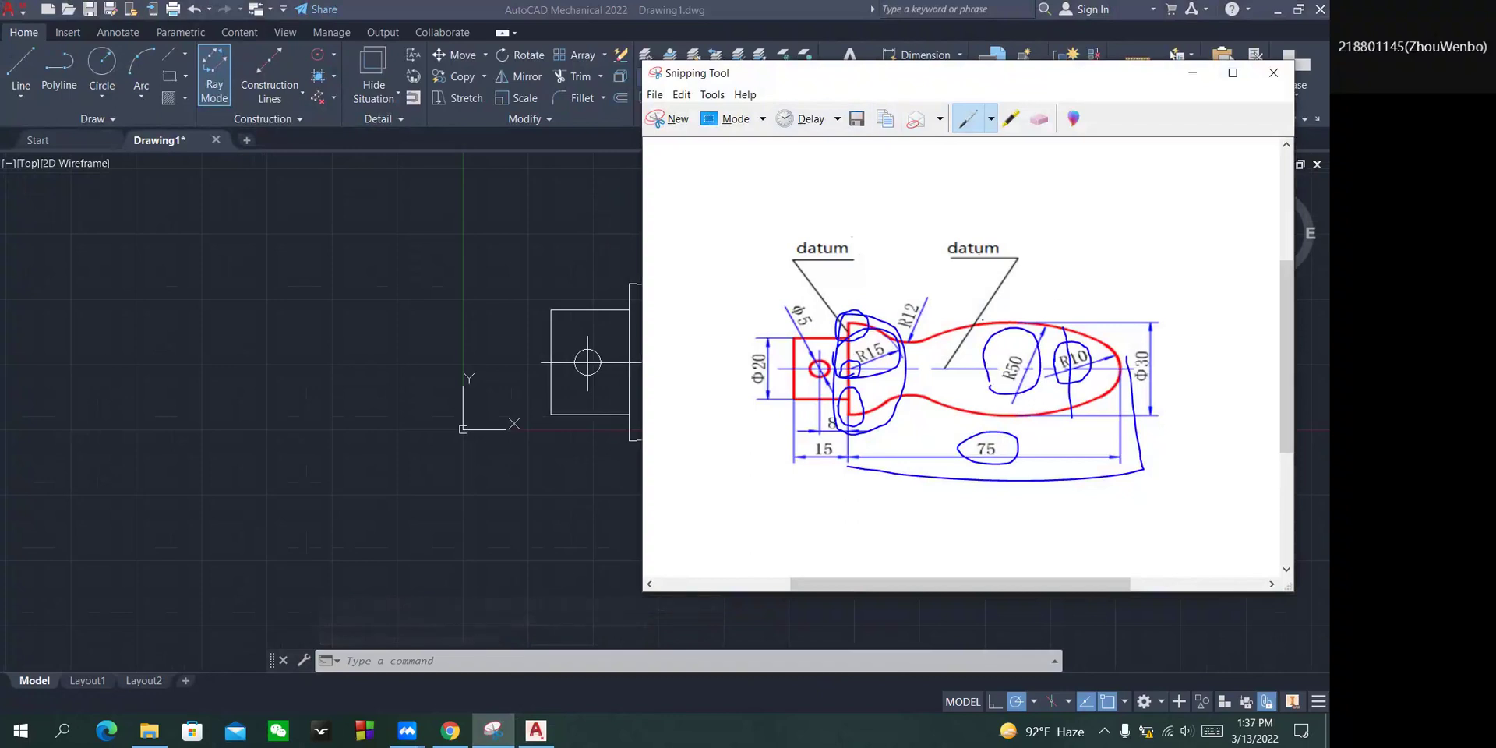
mouse_move(945, 333)
mouse_down()
mouse_move(1047, 322)
mouse_move(1089, 341)
mouse_move(1059, 332)
mouse_up()
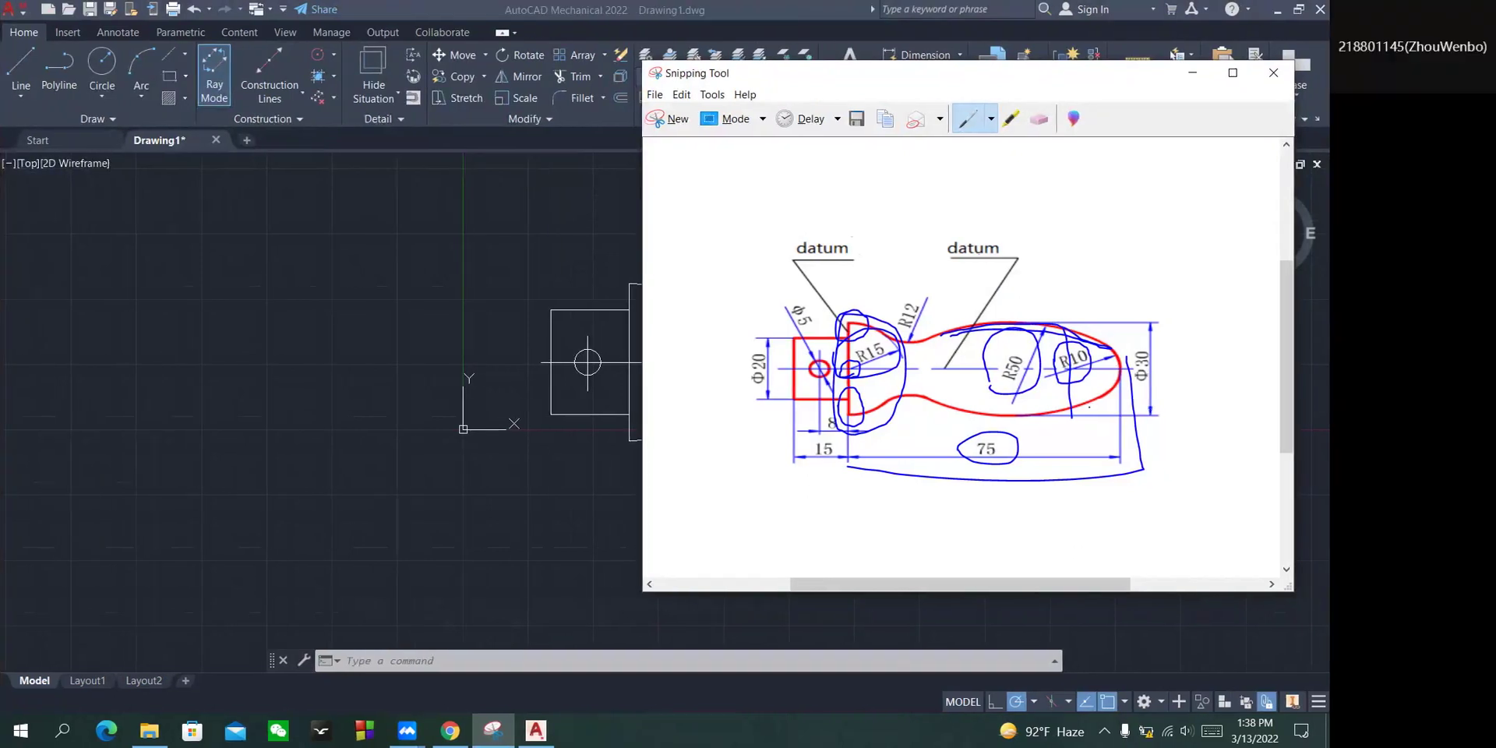
drag(1066, 372, 976, 426)
click(1192, 74)
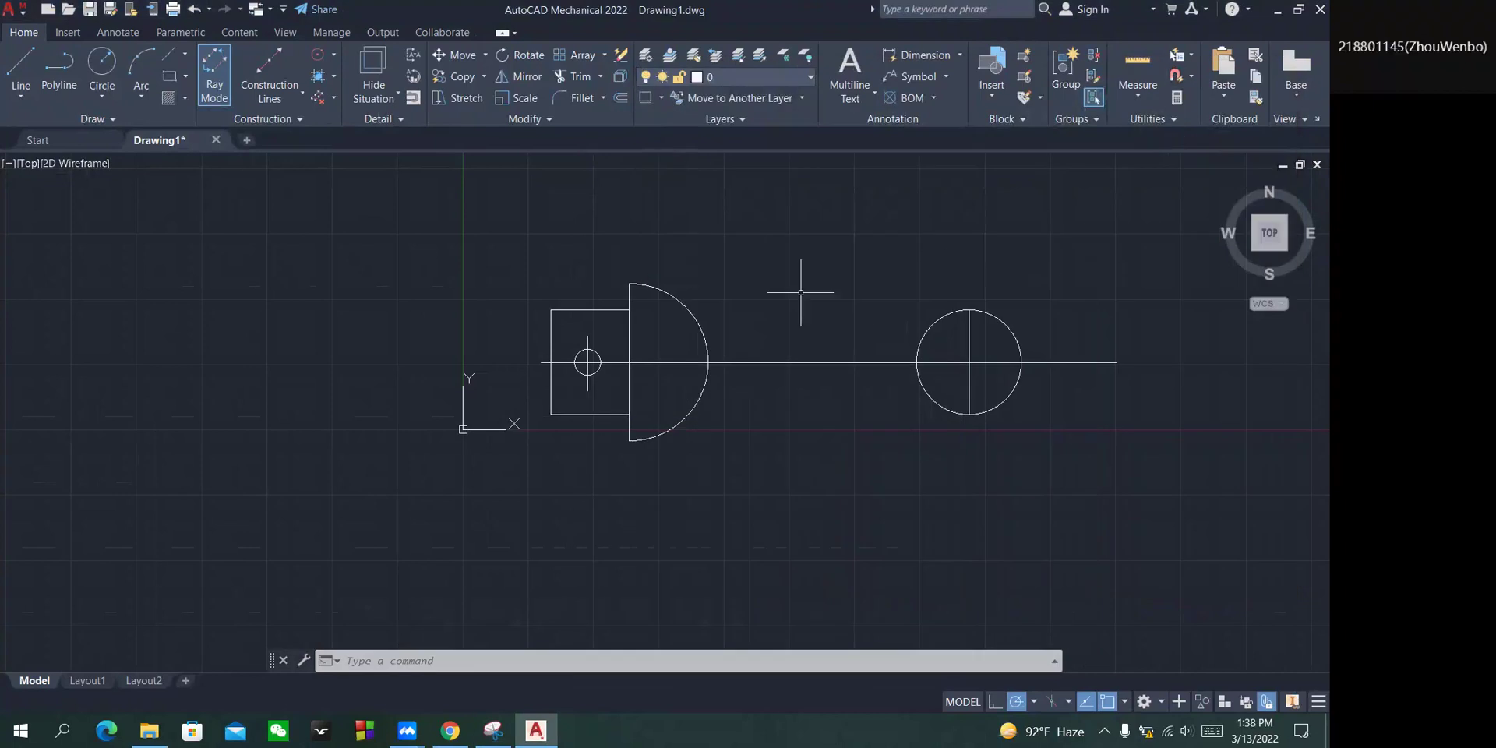
Draw a line from the shoulder's midpoint 35 units straight down, and continue it 70 units horizontally to the right.
click(21, 66)
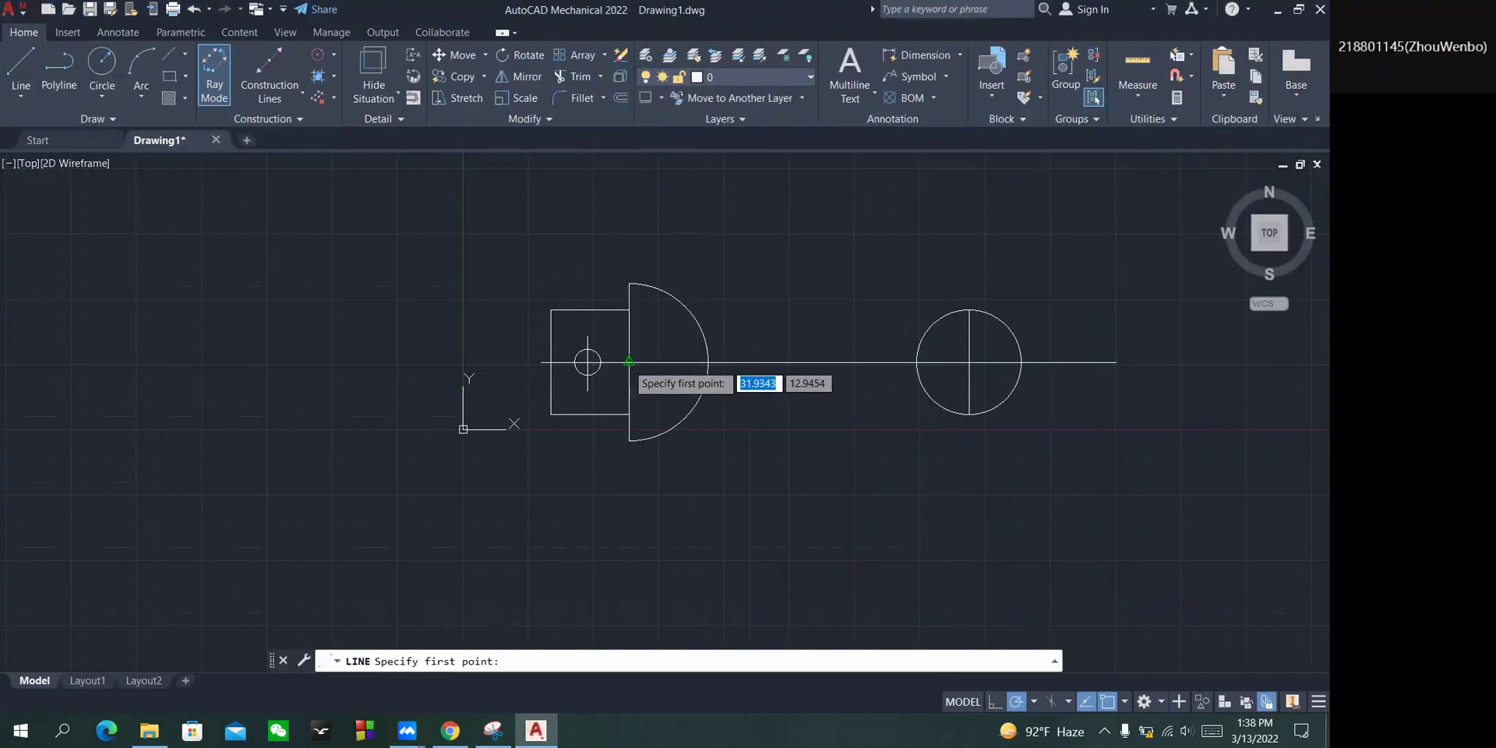
click(629, 362)
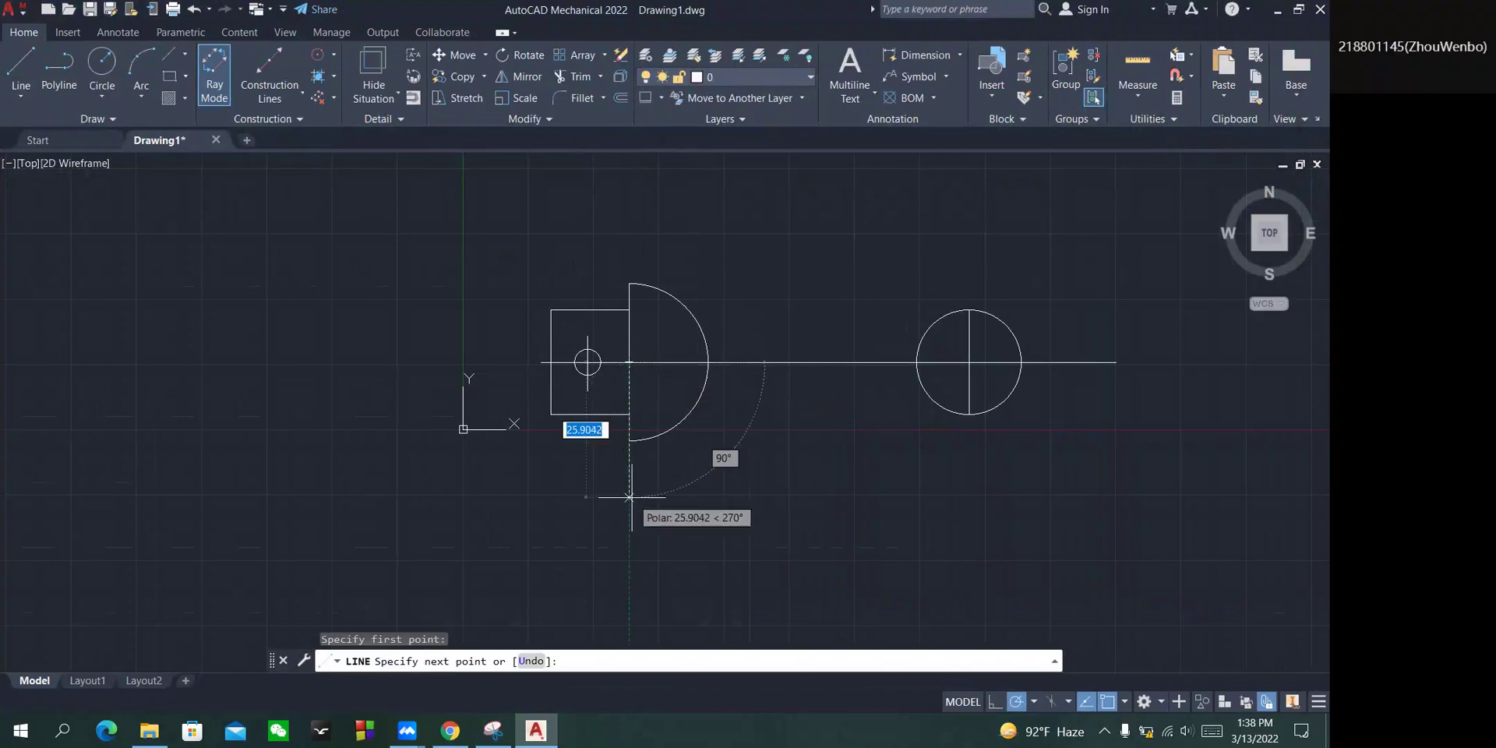
text(35)
key(Return)
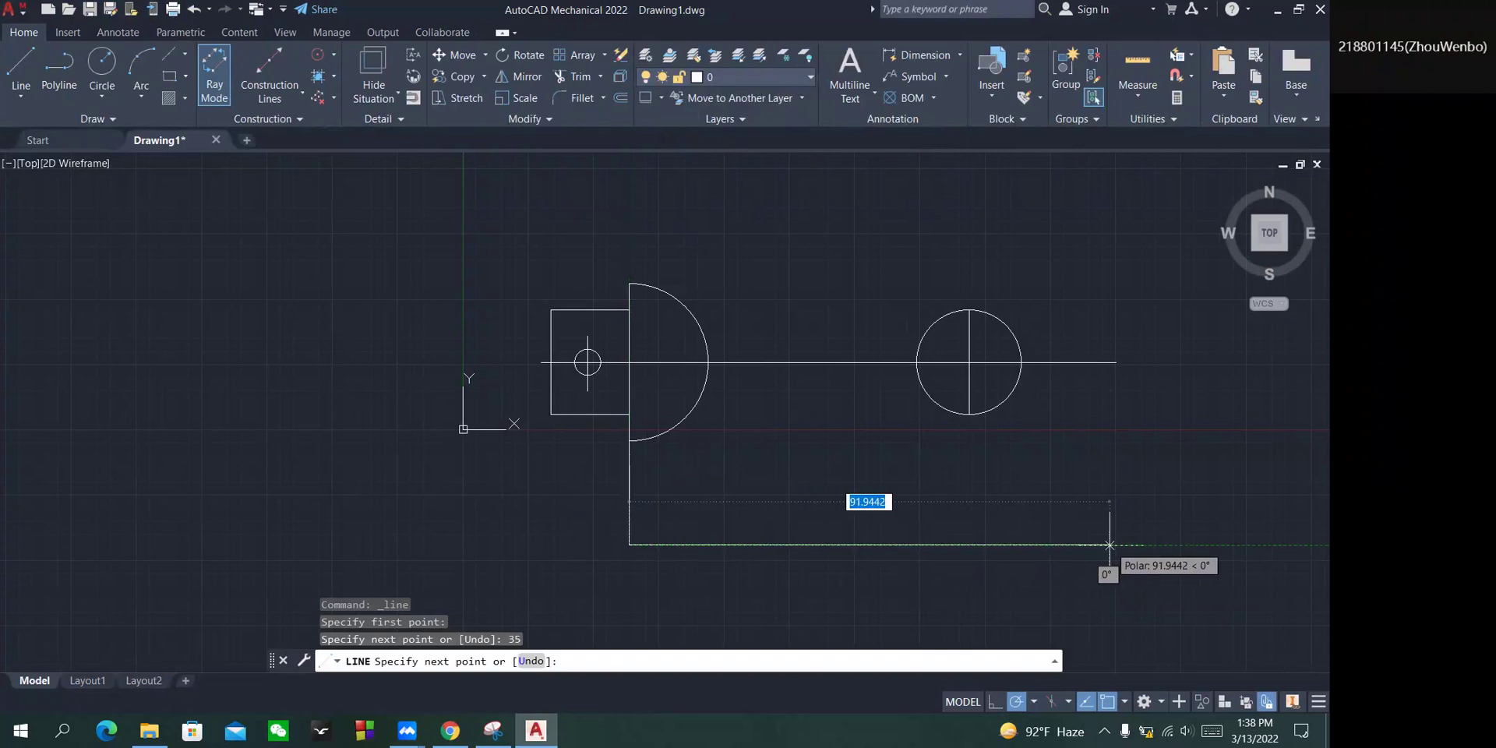
text(3)
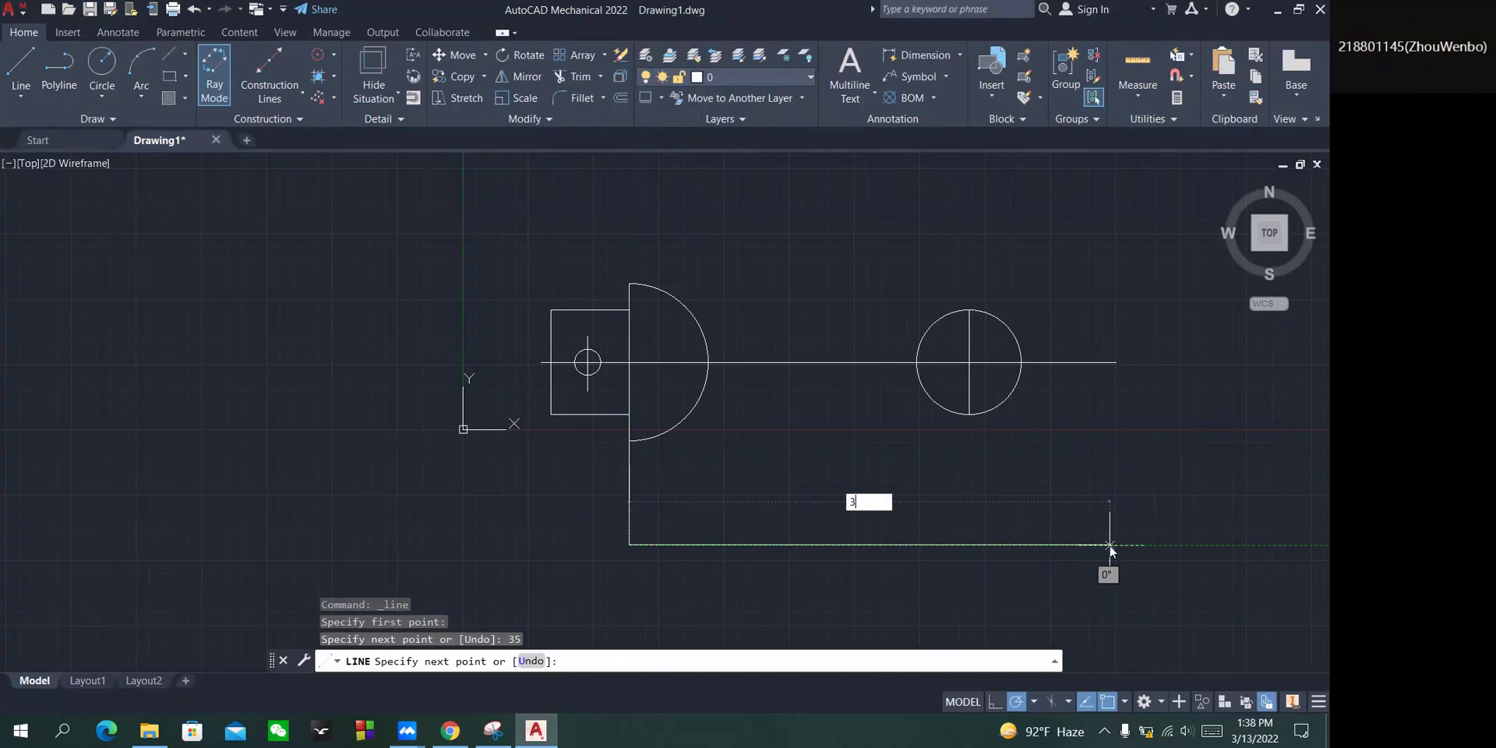
key(BackSpace)
text(70)
key(Return)
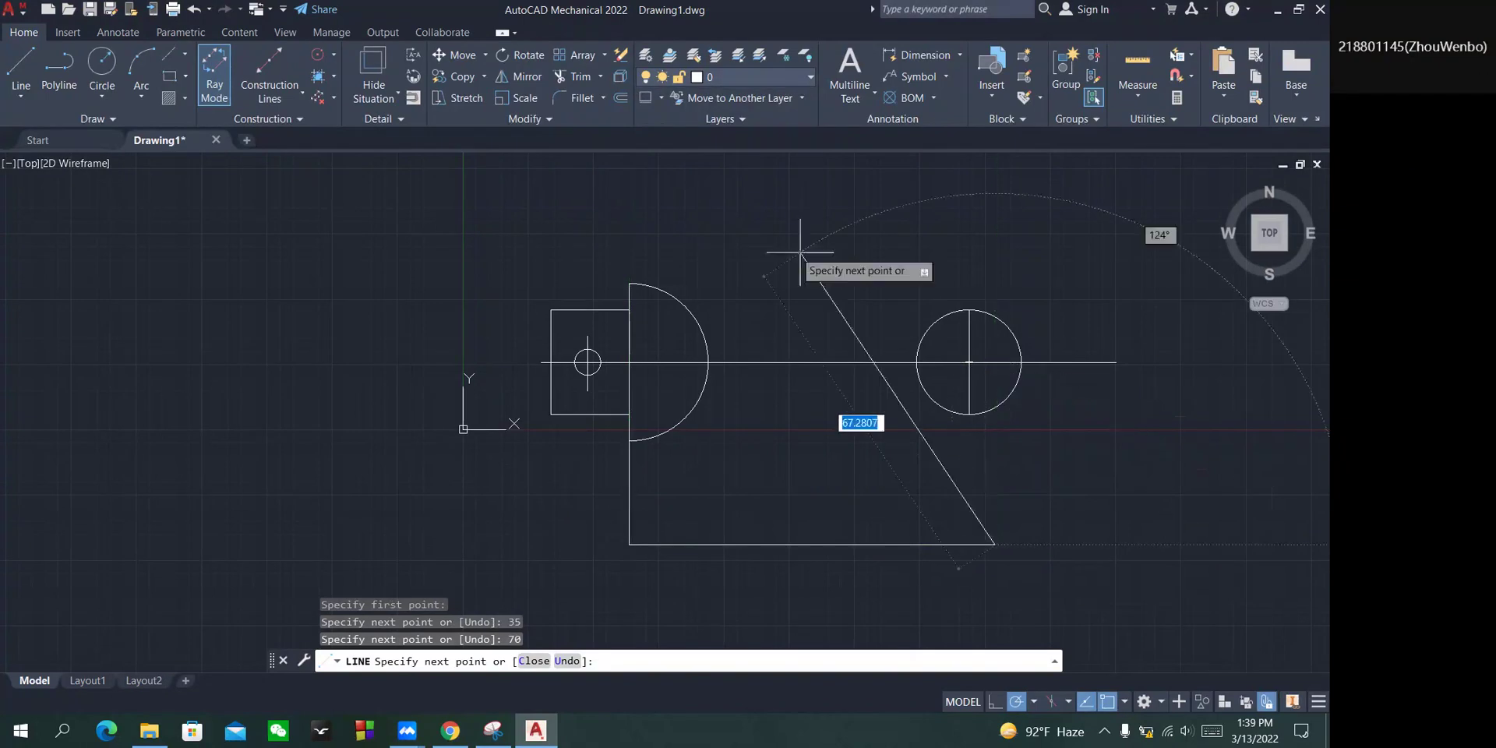
click(23, 69)
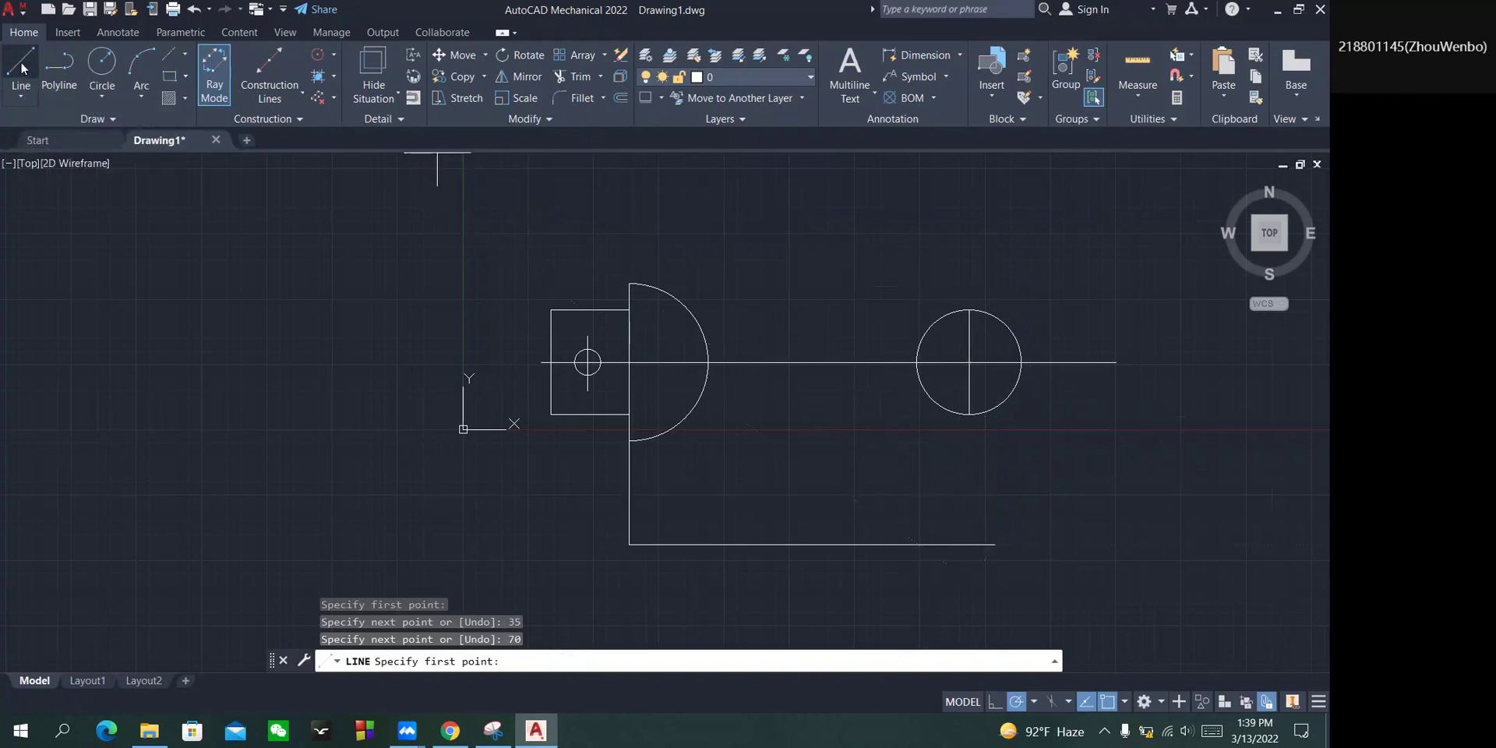
Draw a circle of radius 40 concentric with the radius 10 circle.
click(102, 65)
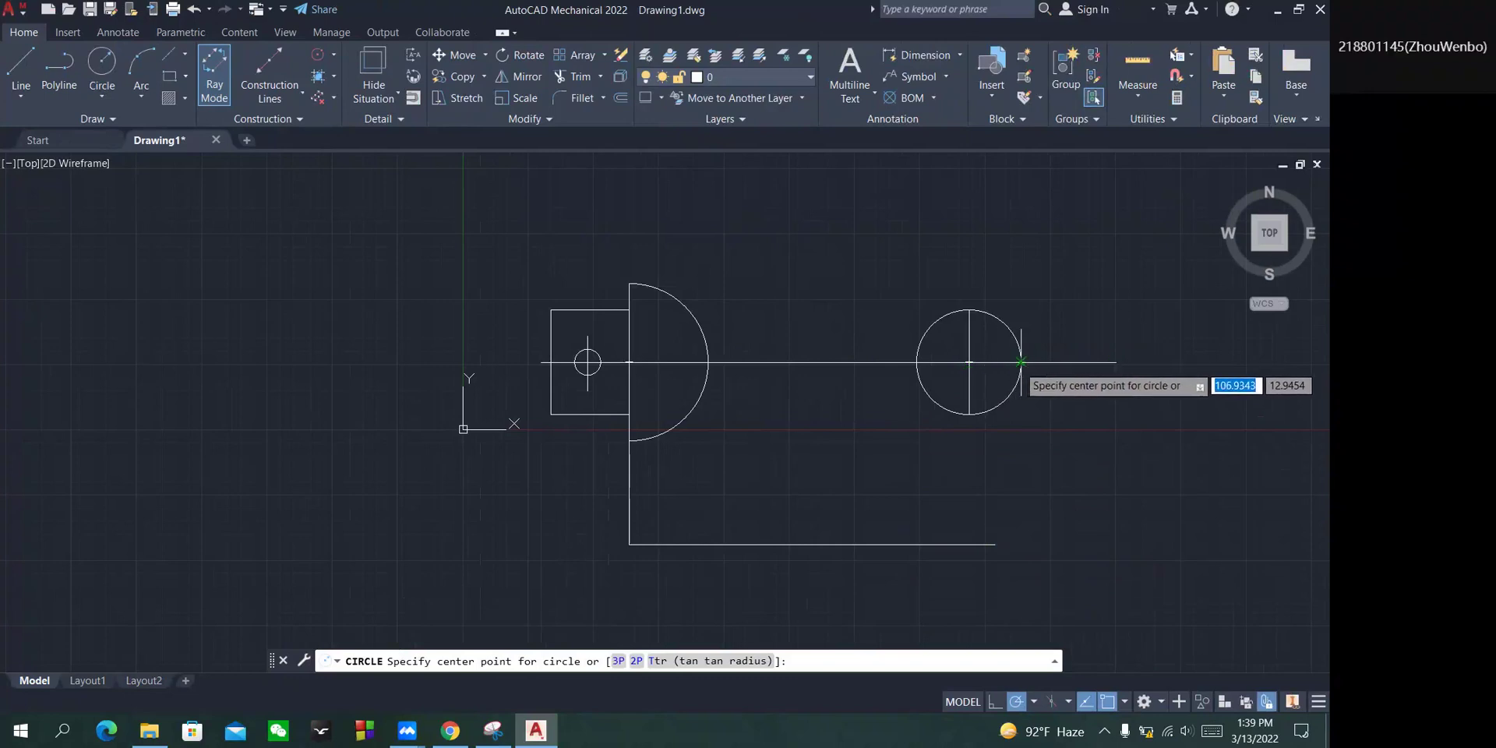
click(968, 362)
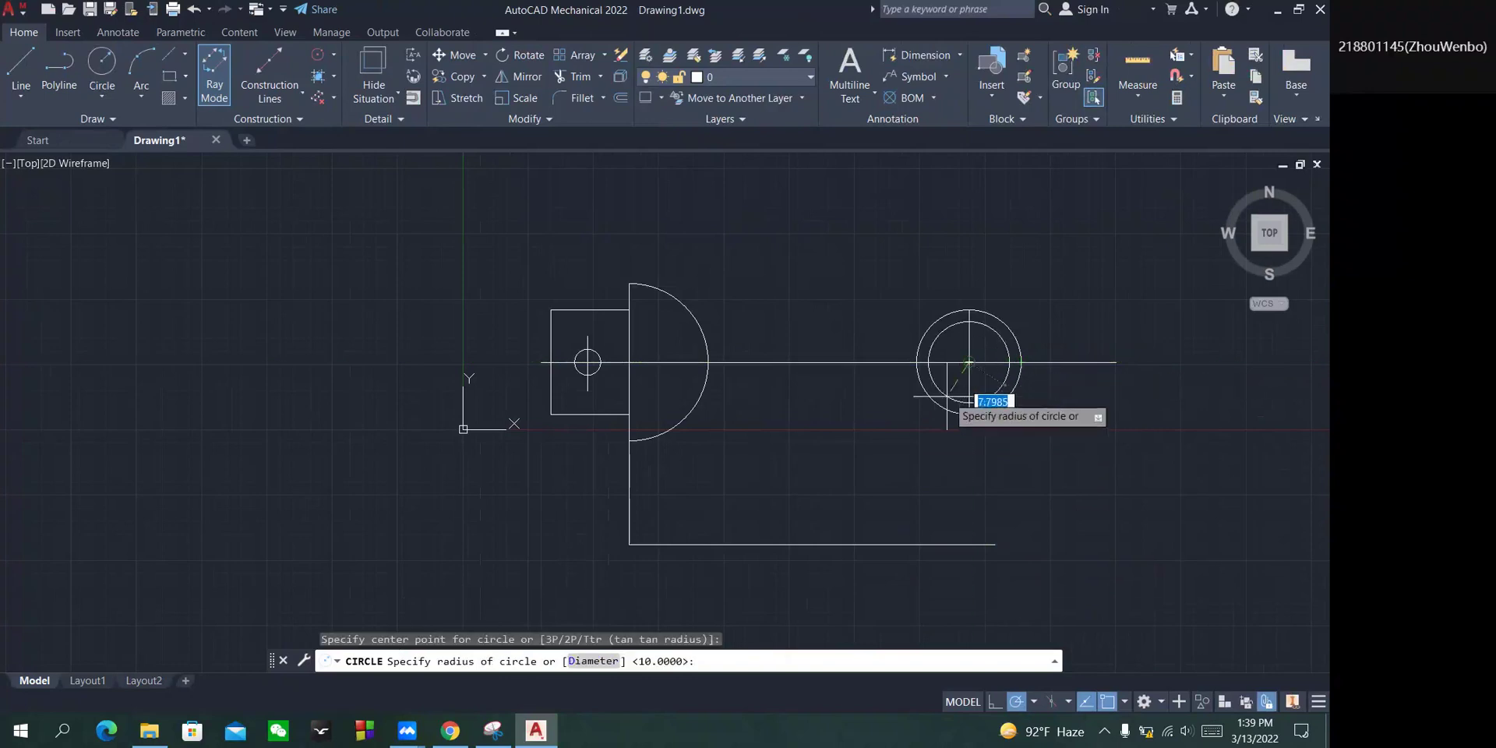
text(40)
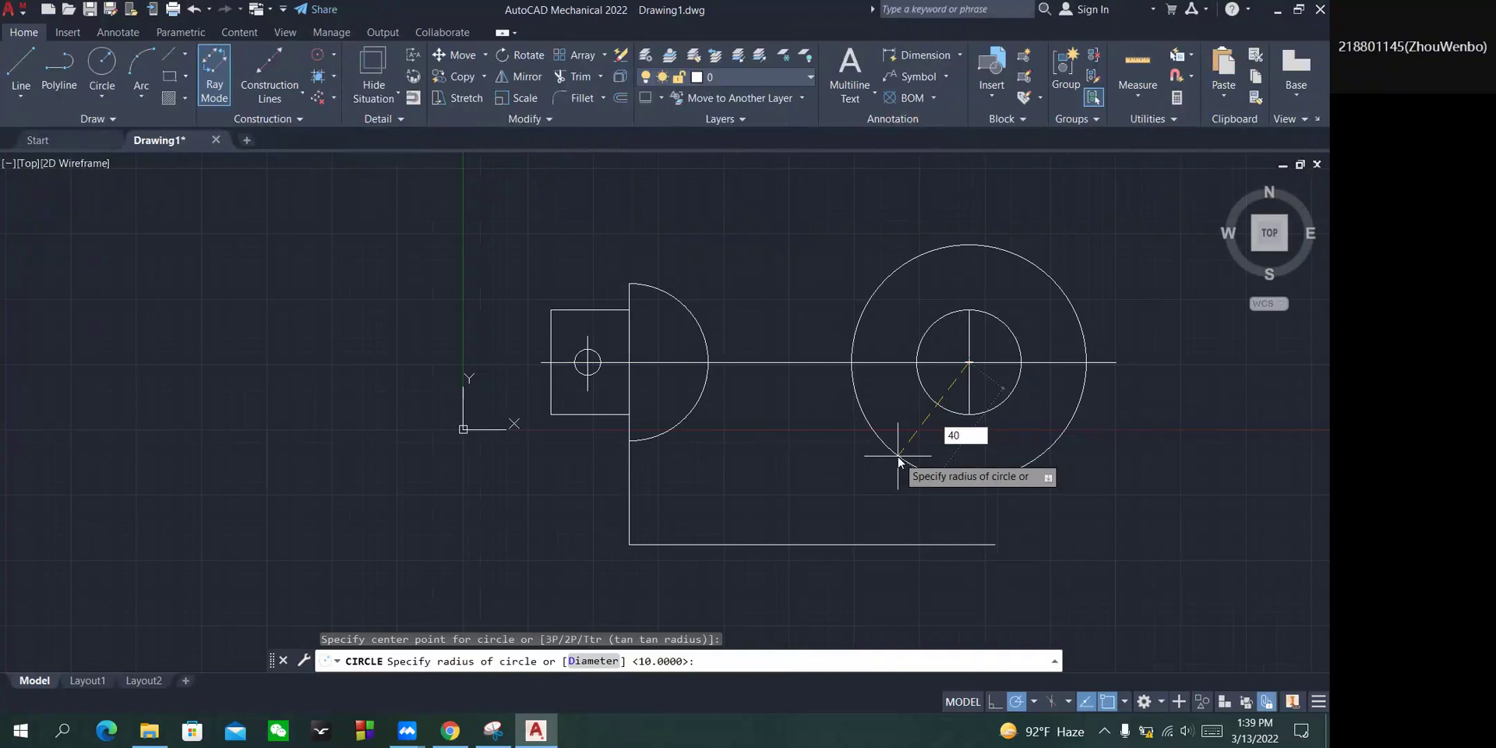
key(Return)
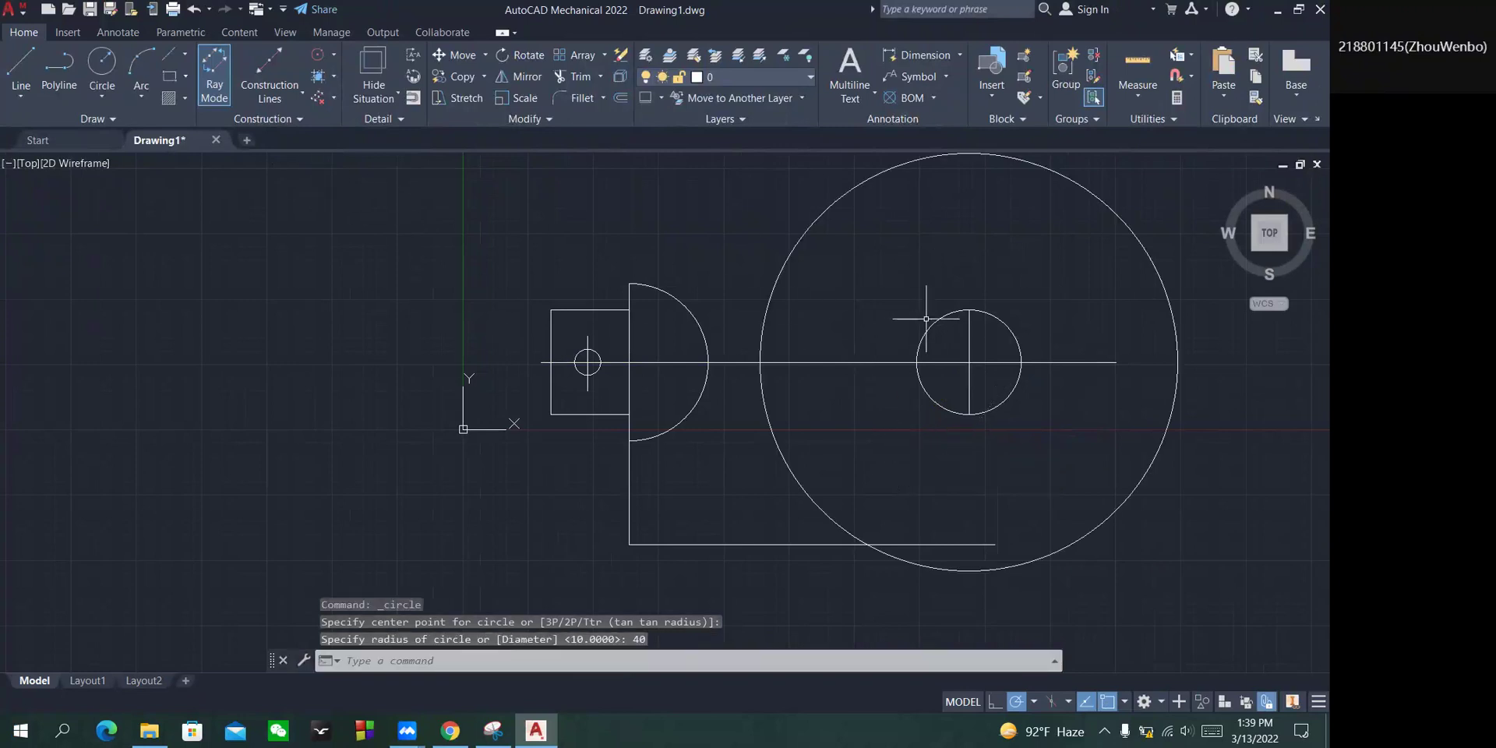
Draw a short vertical line downward from the right end of the lower 70-unit horizontal line.
click(614, 659)
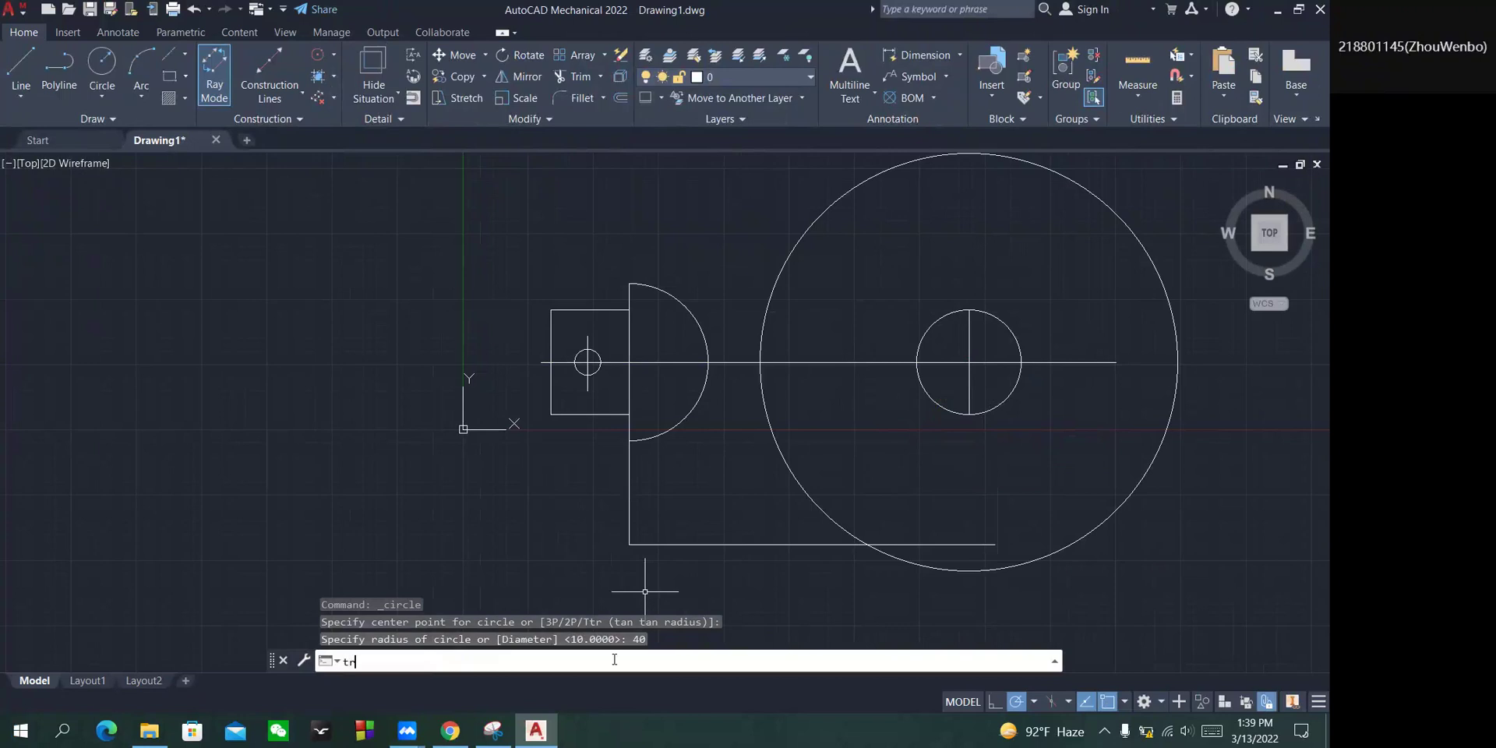
key(Return)
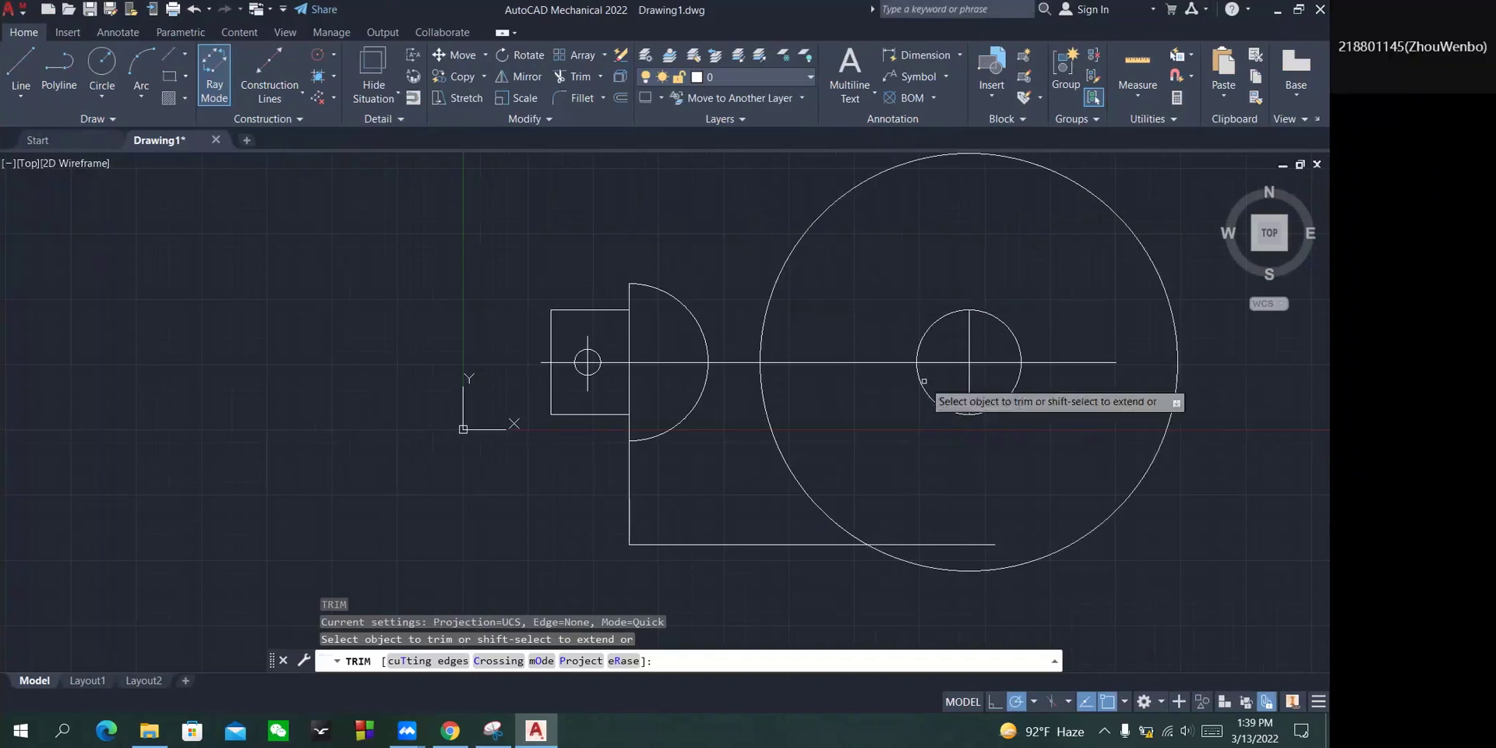
click(21, 62)
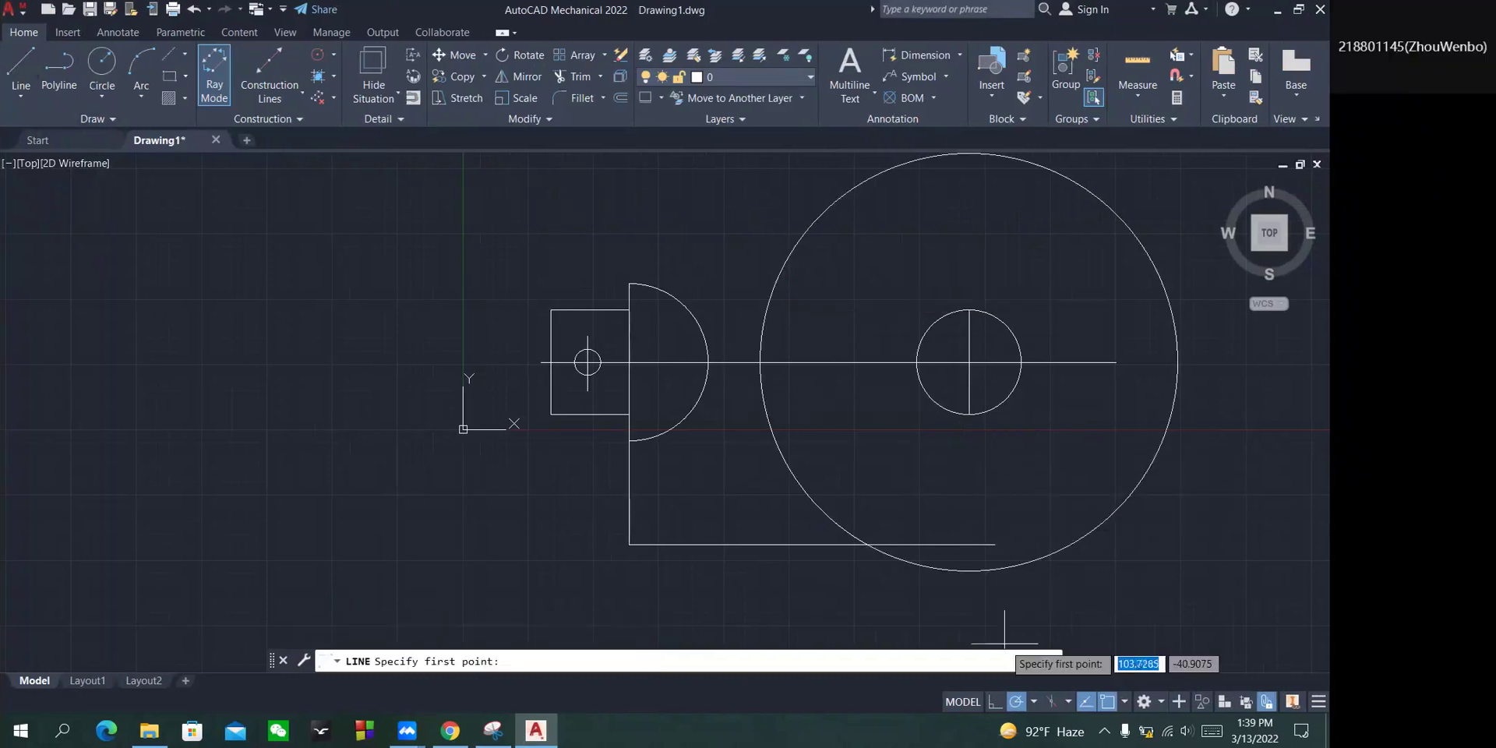
click(994, 598)
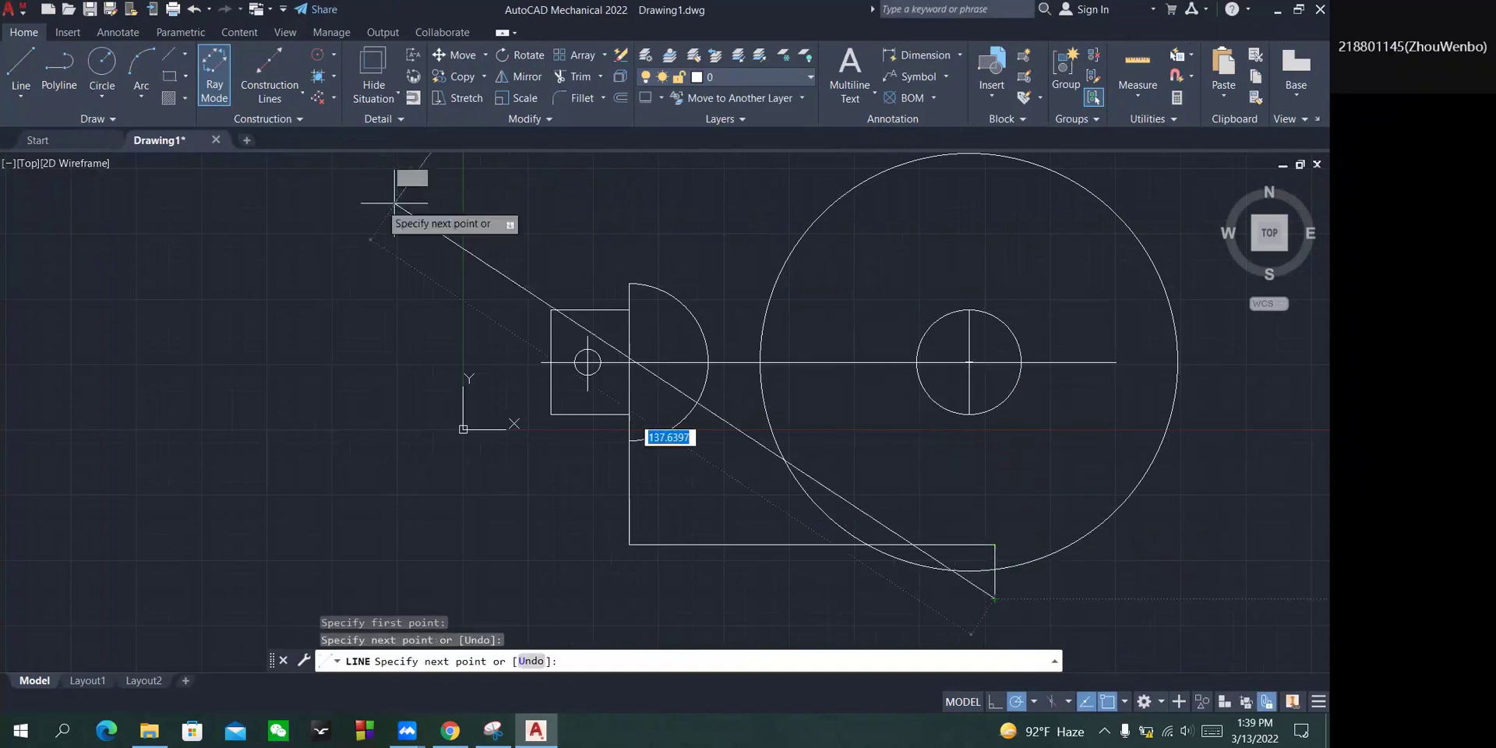
click(23, 60)
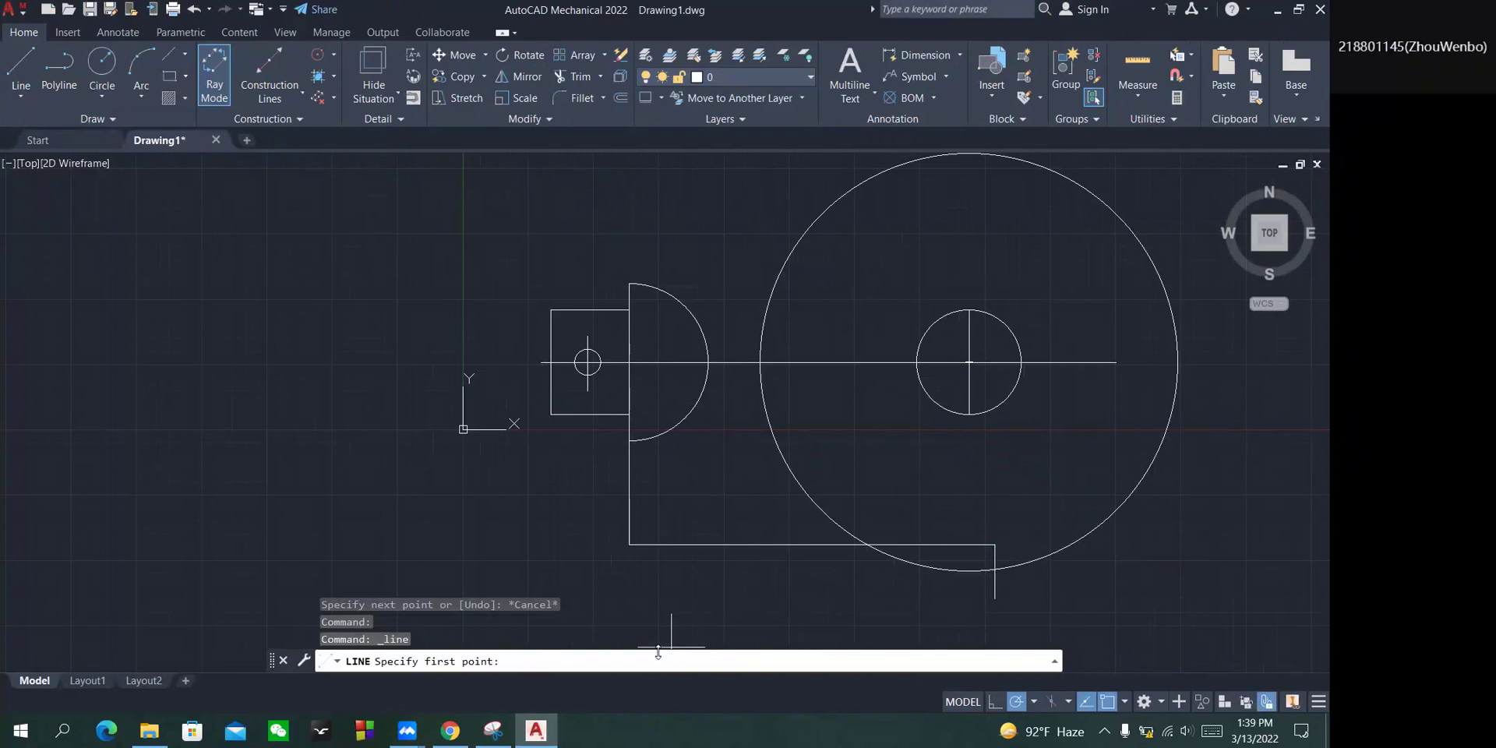
text(tr)
key(Return)
key(Return)
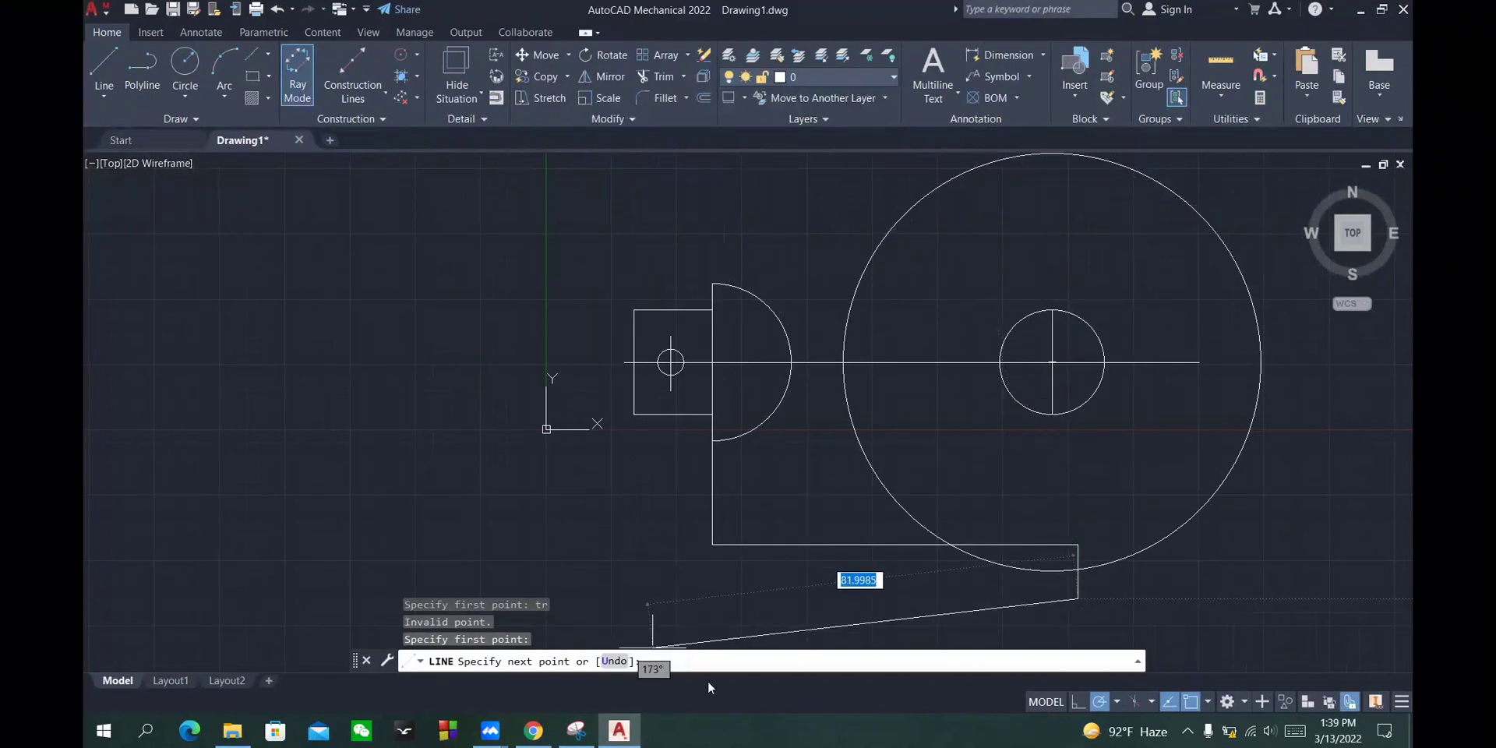
click(299, 74)
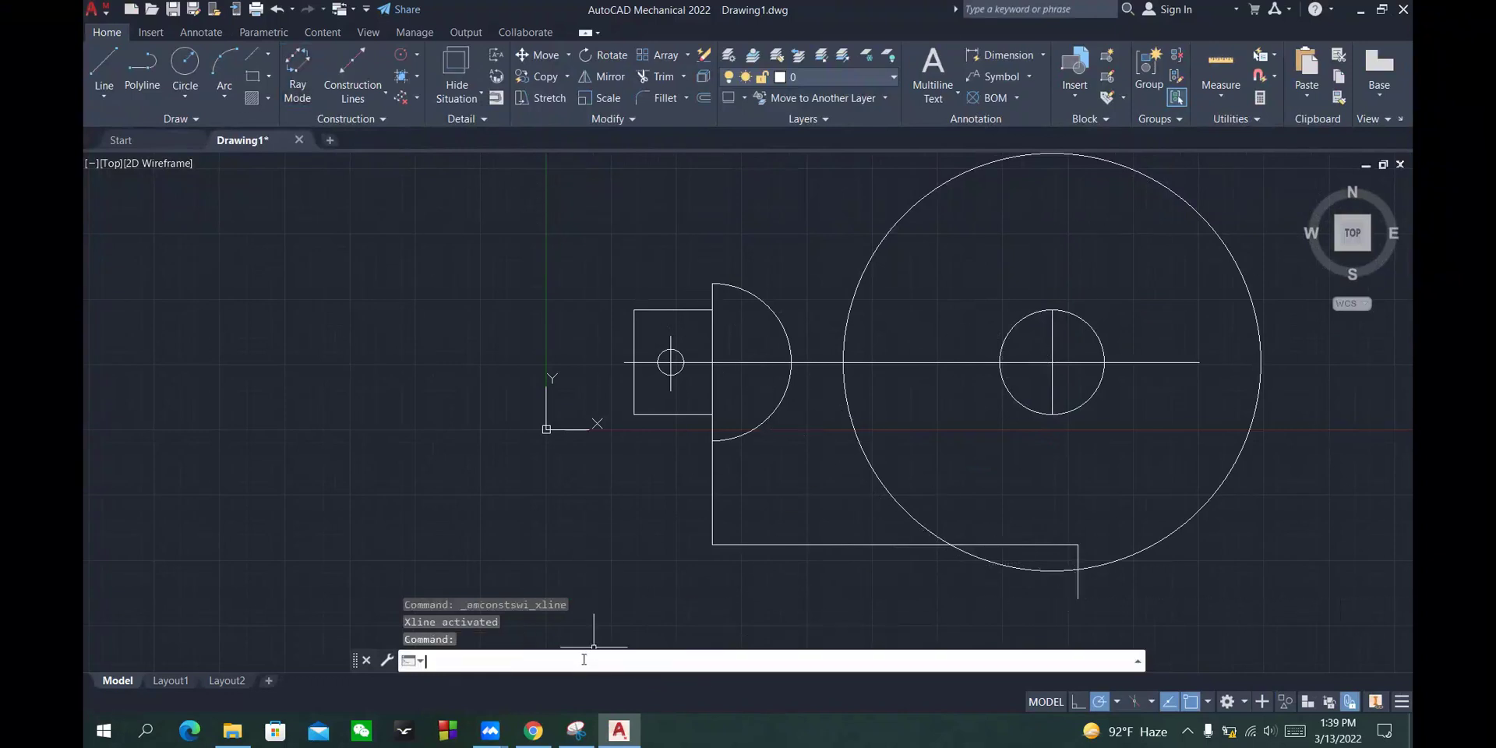
Trim away the whole radius 40 circle and the short vertical line at the right end of the lower horizontal line.
text(tr)
key(Return)
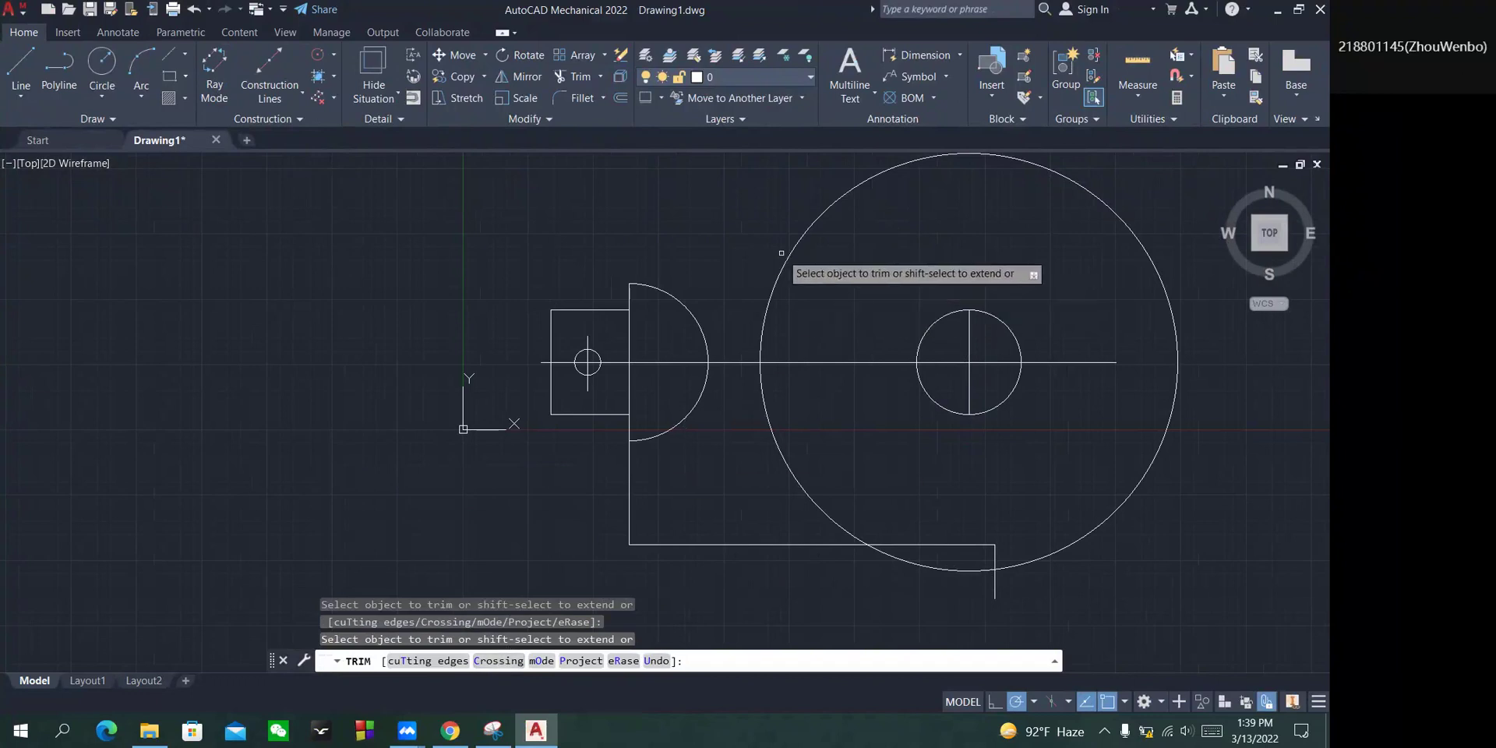
click(781, 253)
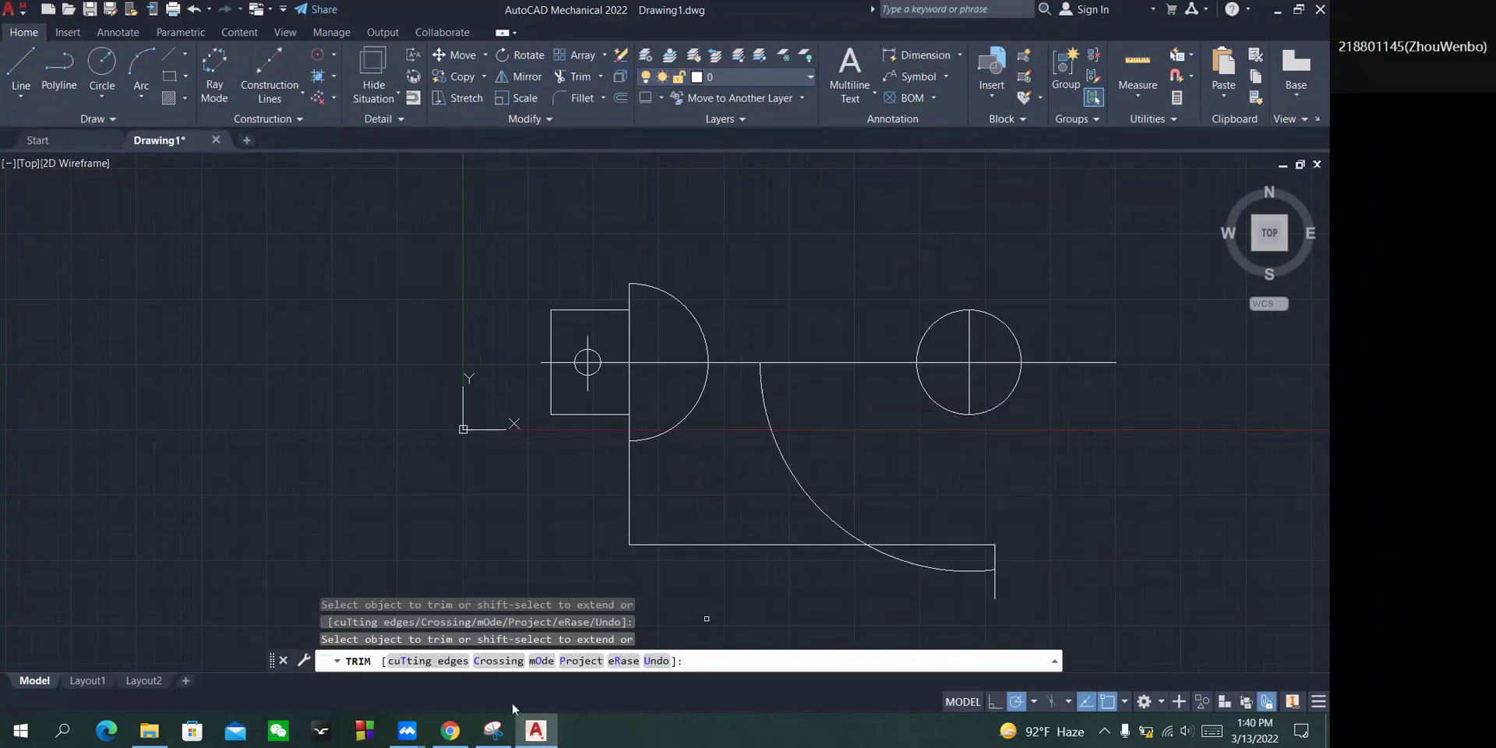
click(995, 584)
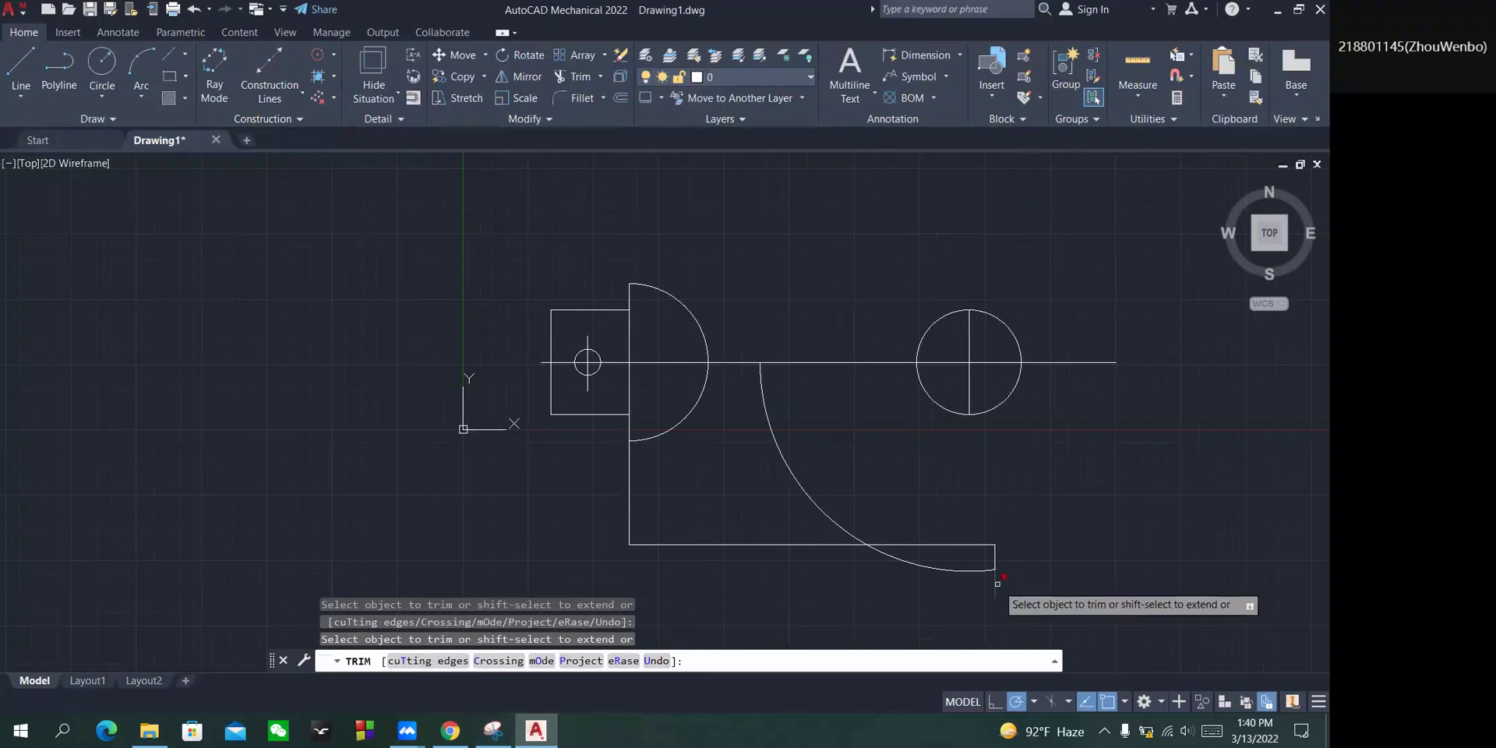
click(996, 559)
click(979, 570)
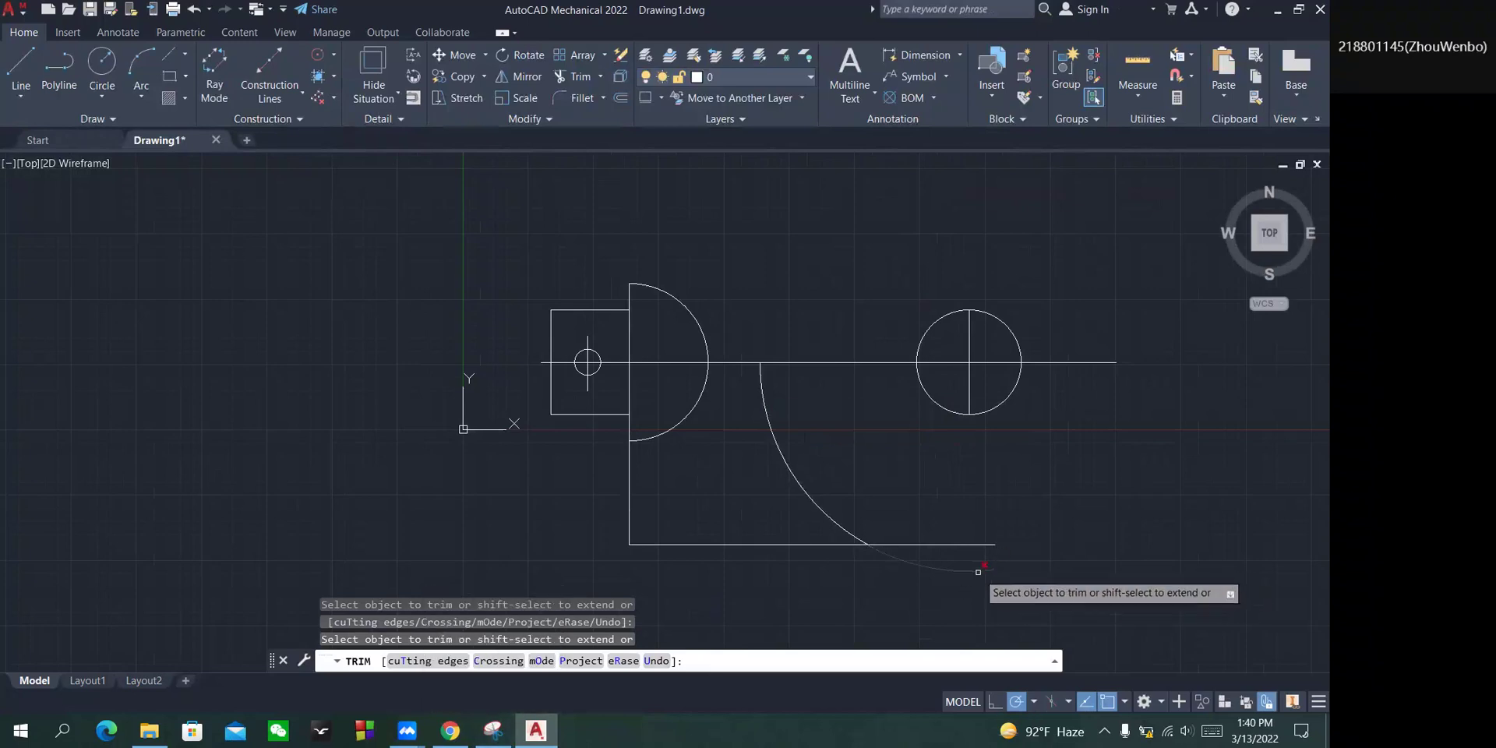
click(801, 489)
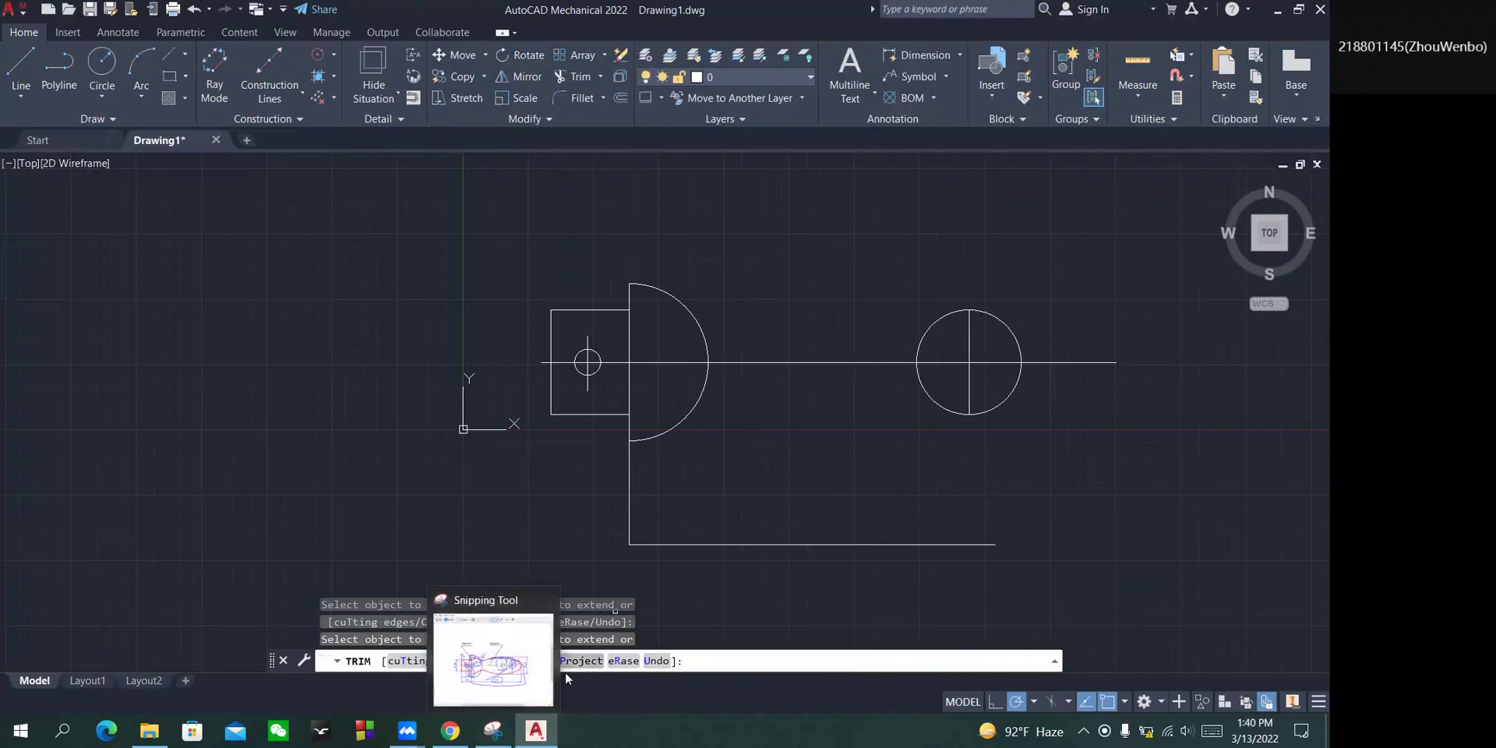
Draw a line from the lower horizontal line's right end 70 units straight up, and continue it 70 units horizontally to the left.
click(493, 728)
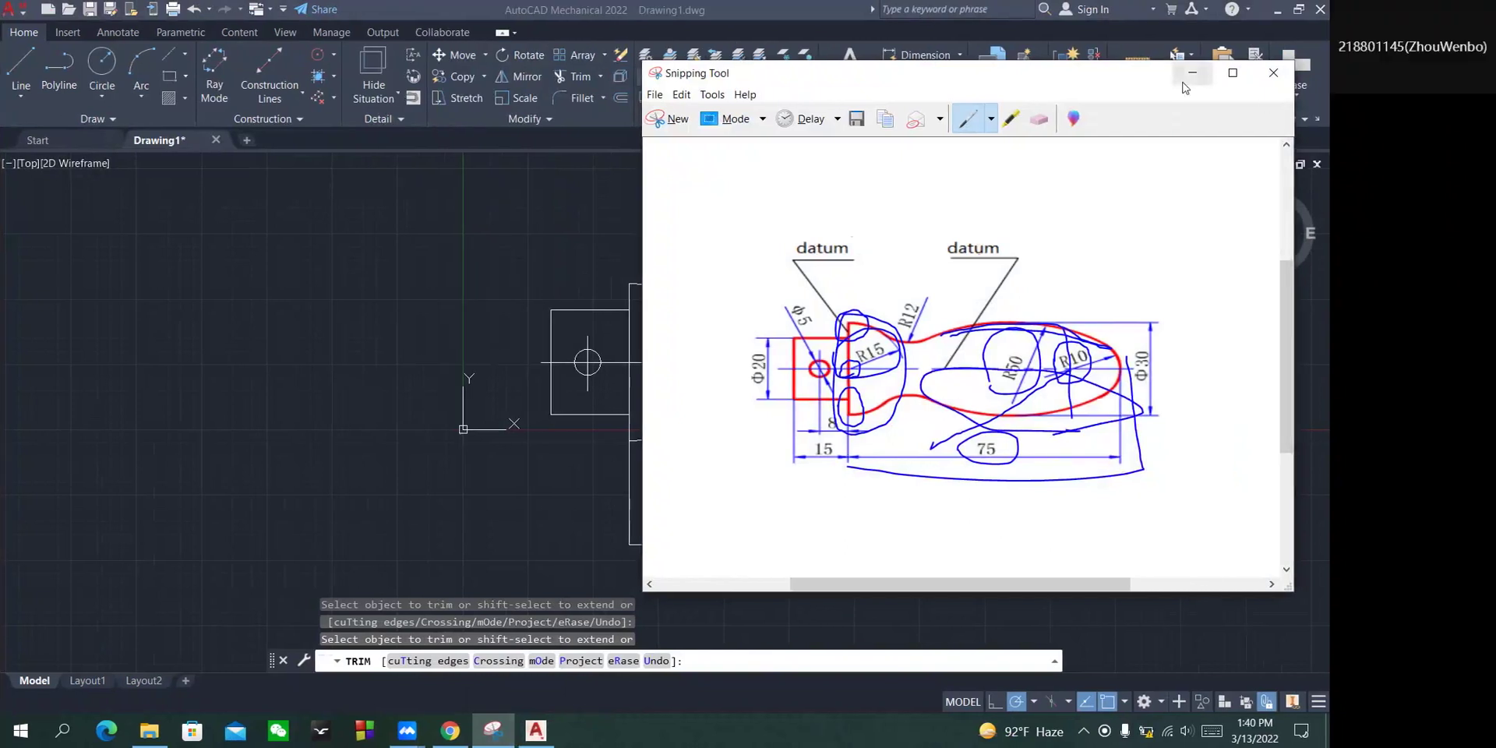
click(536, 730)
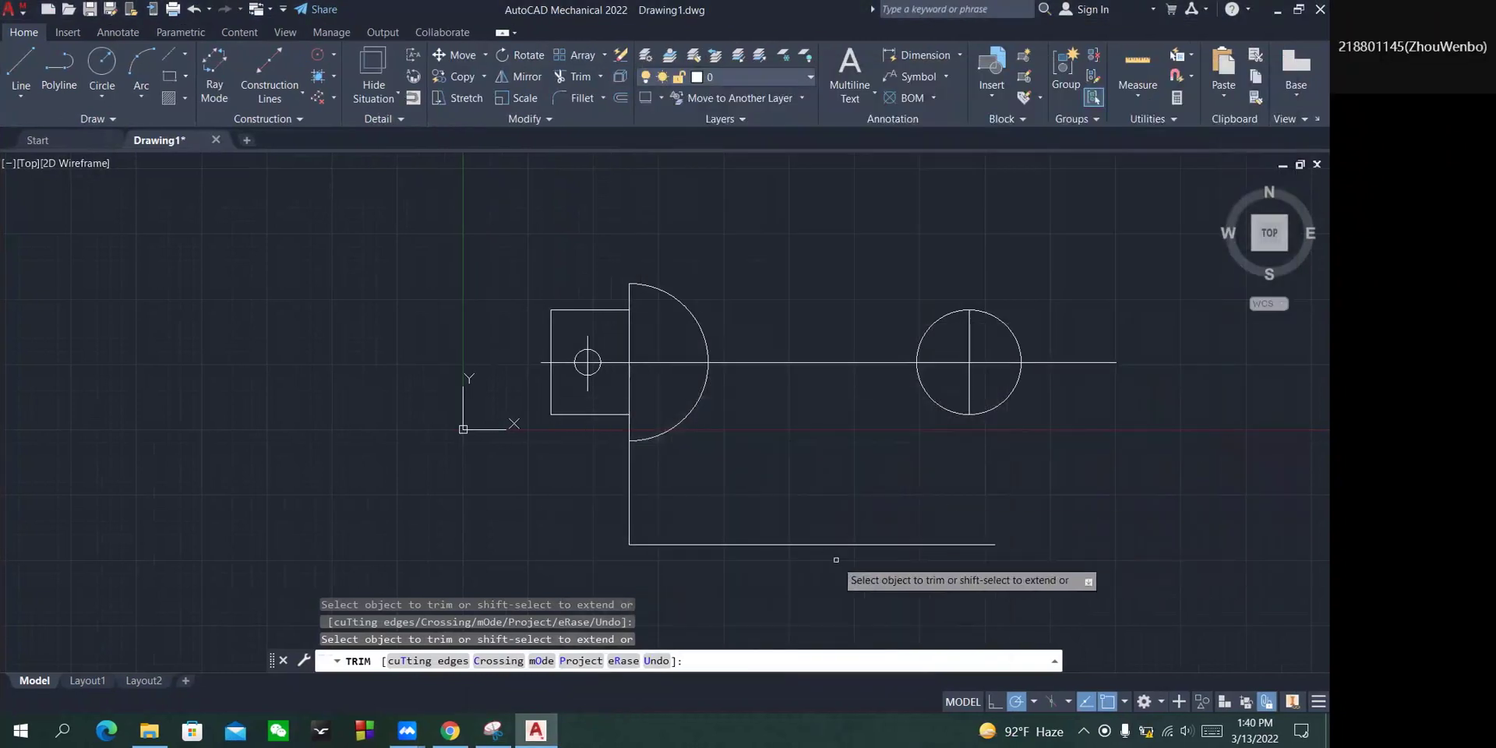
click(21, 78)
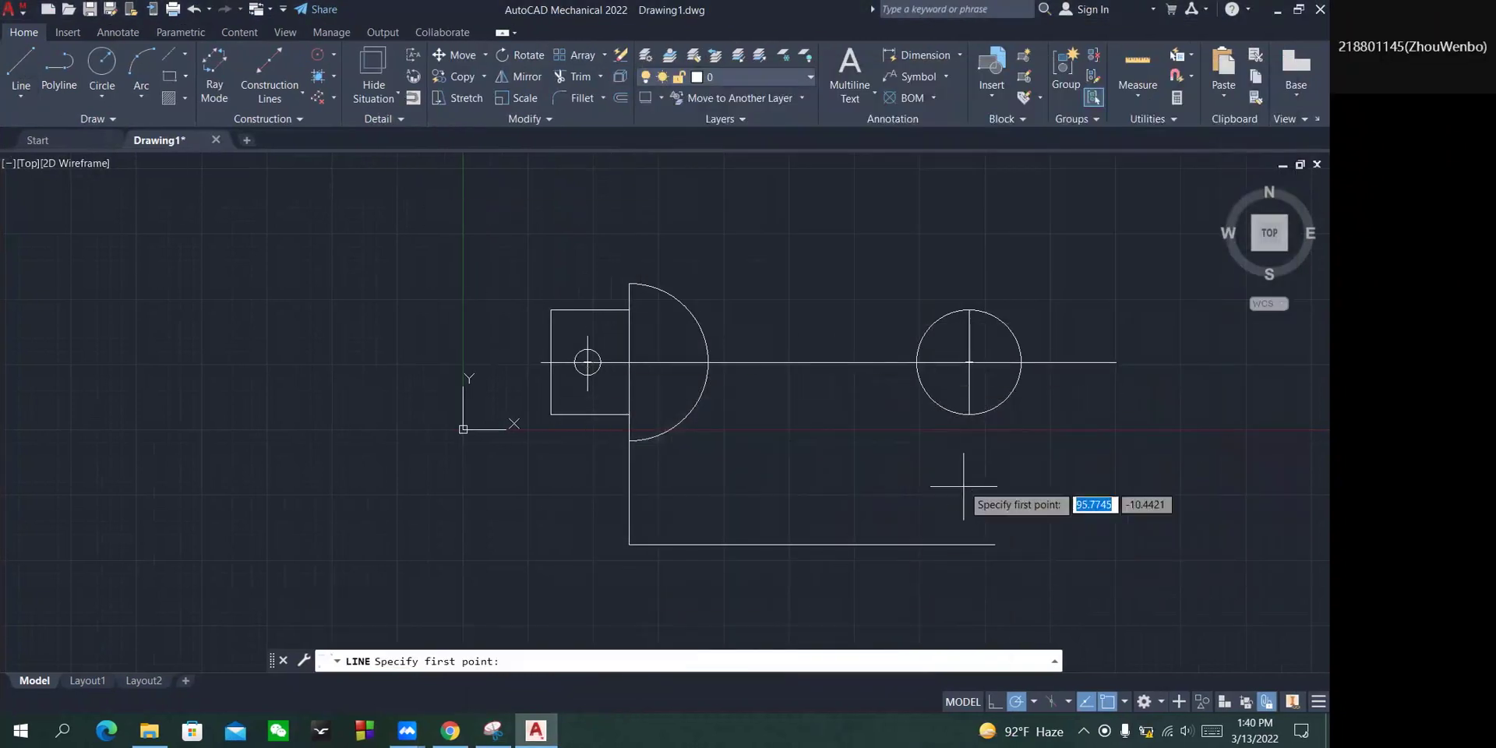
click(994, 544)
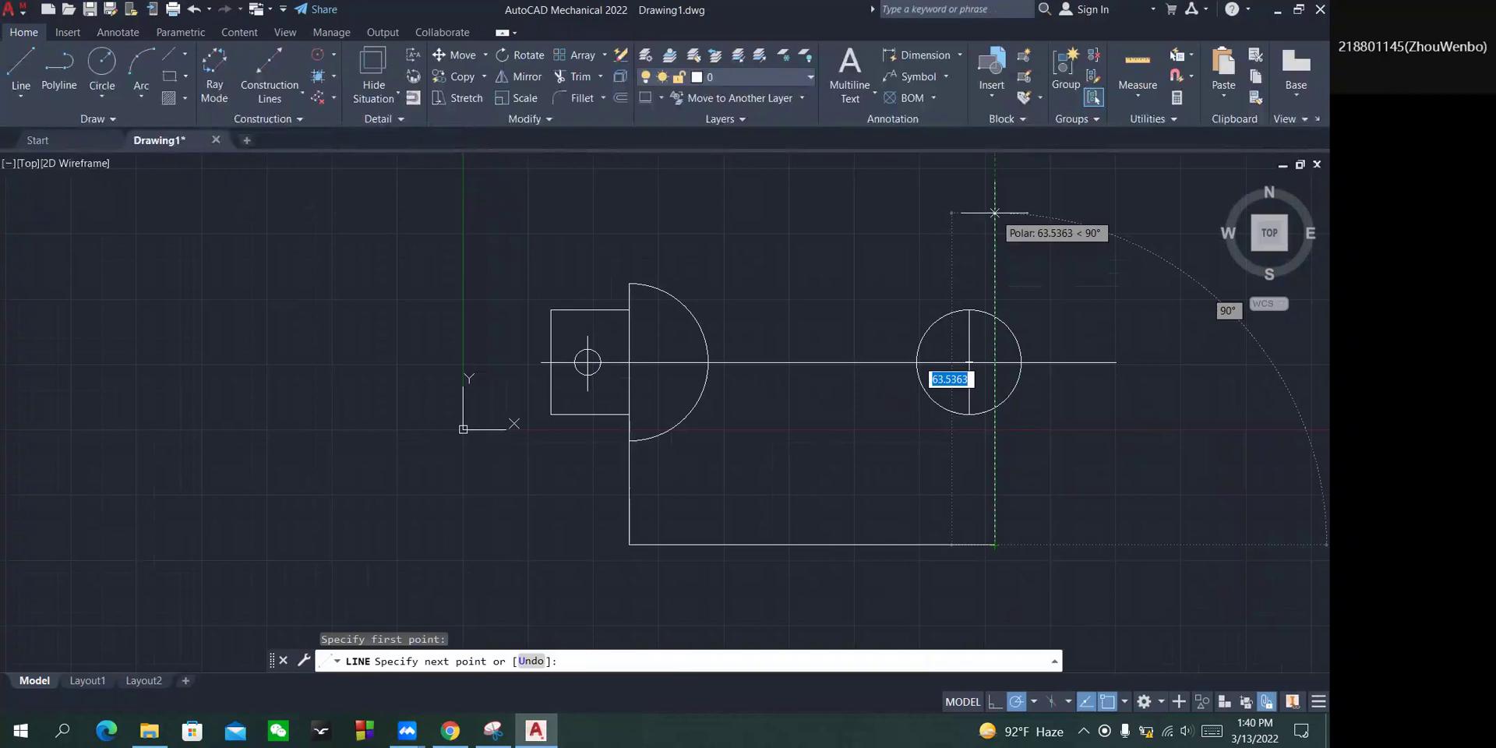
text(70)
key(Return)
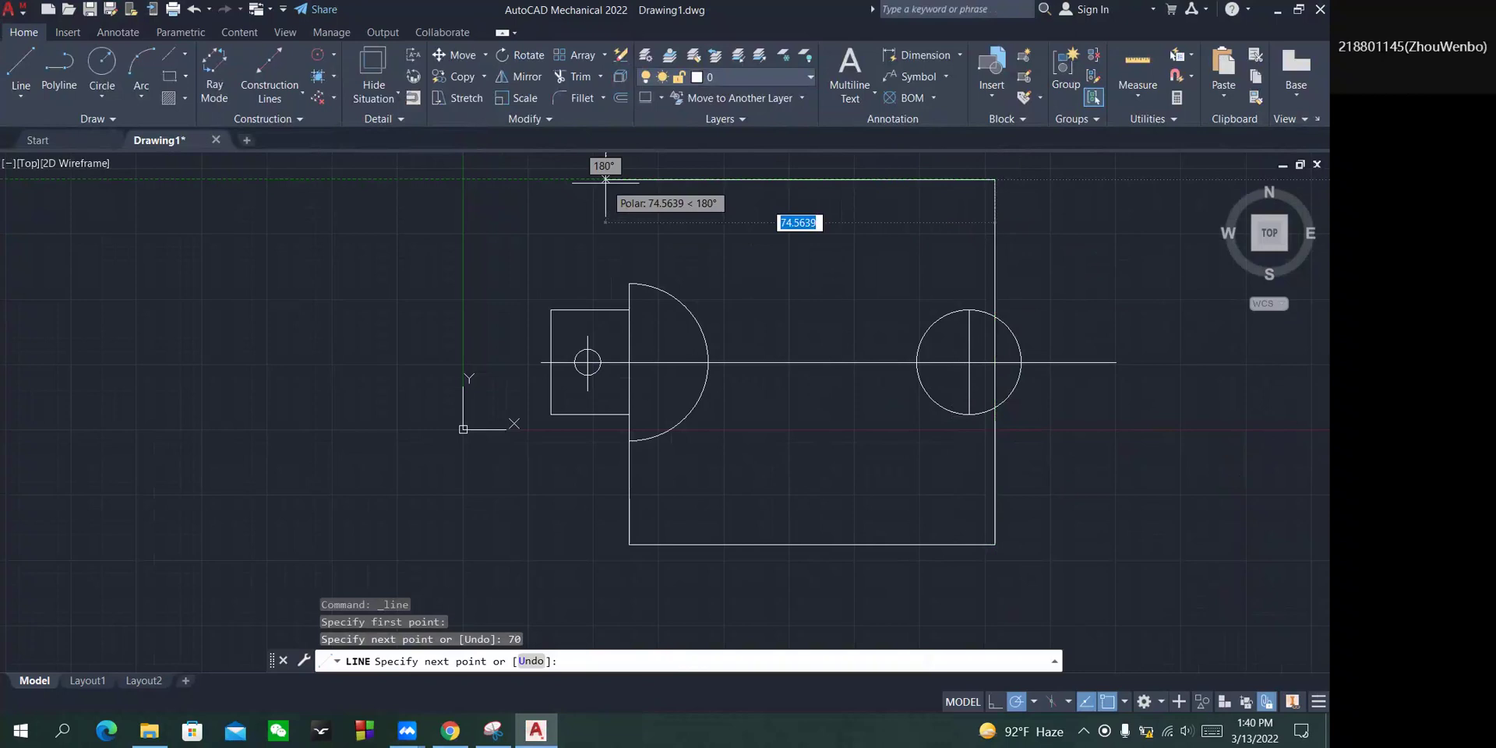
text(70)
key(Return)
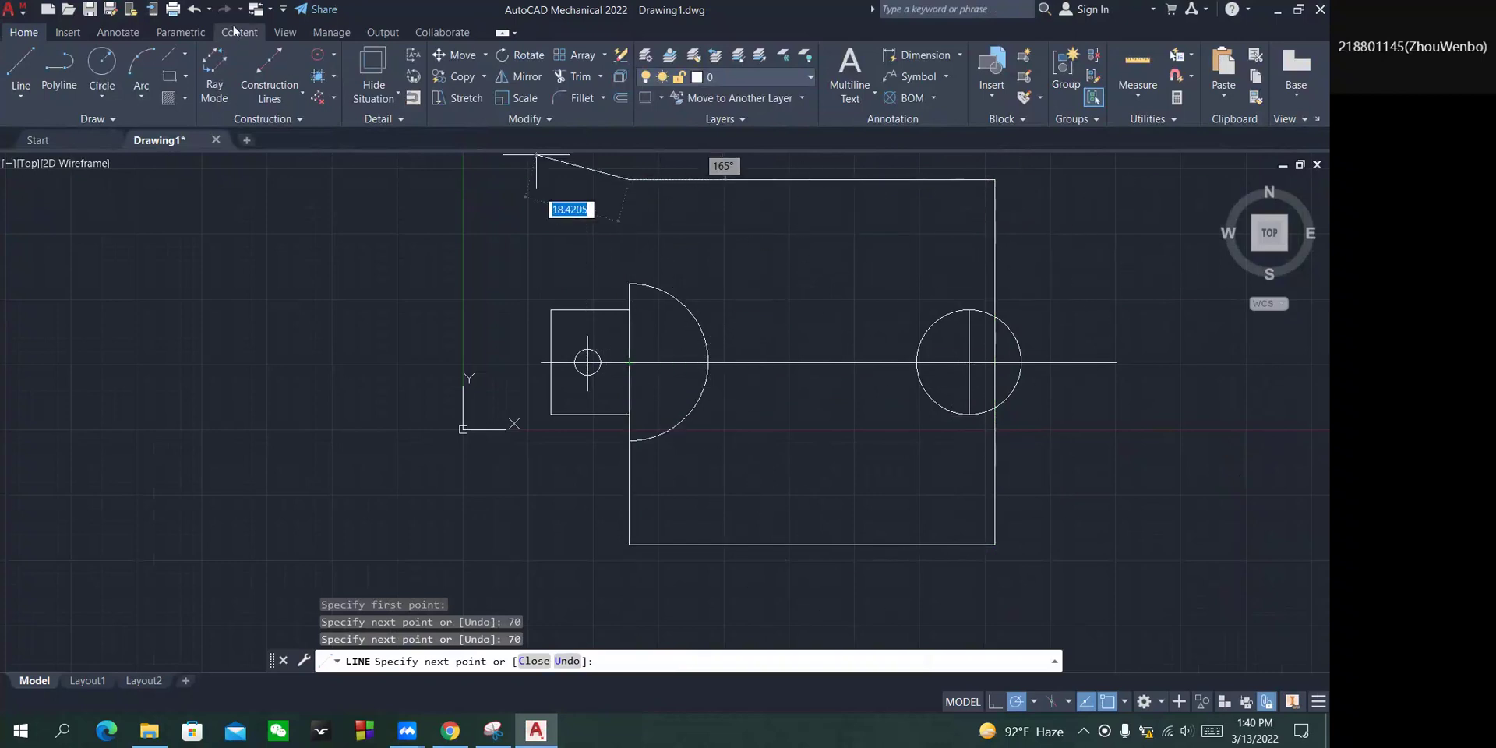
click(209, 68)
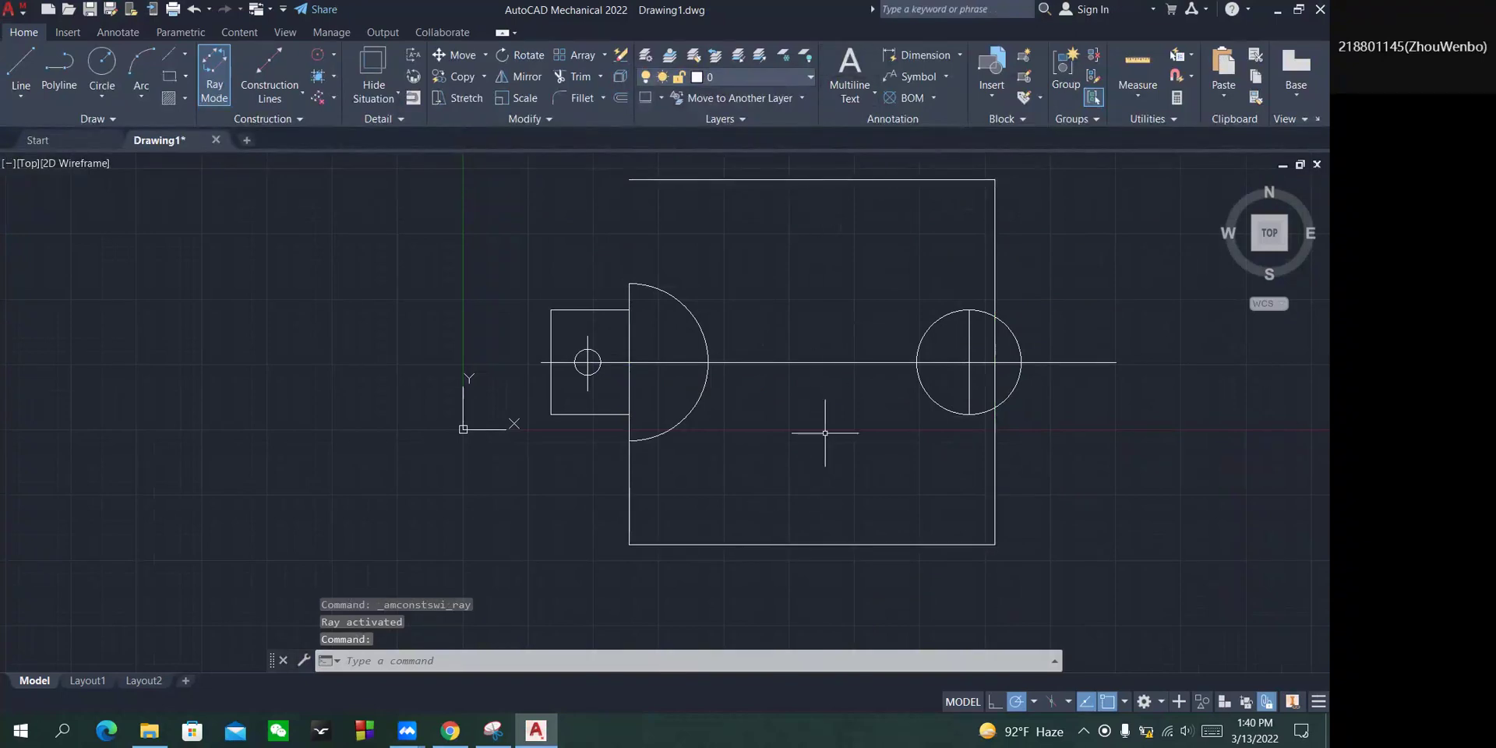
Draw a circle of radius 40 centred on the radius 10 circle's centre.
click(101, 66)
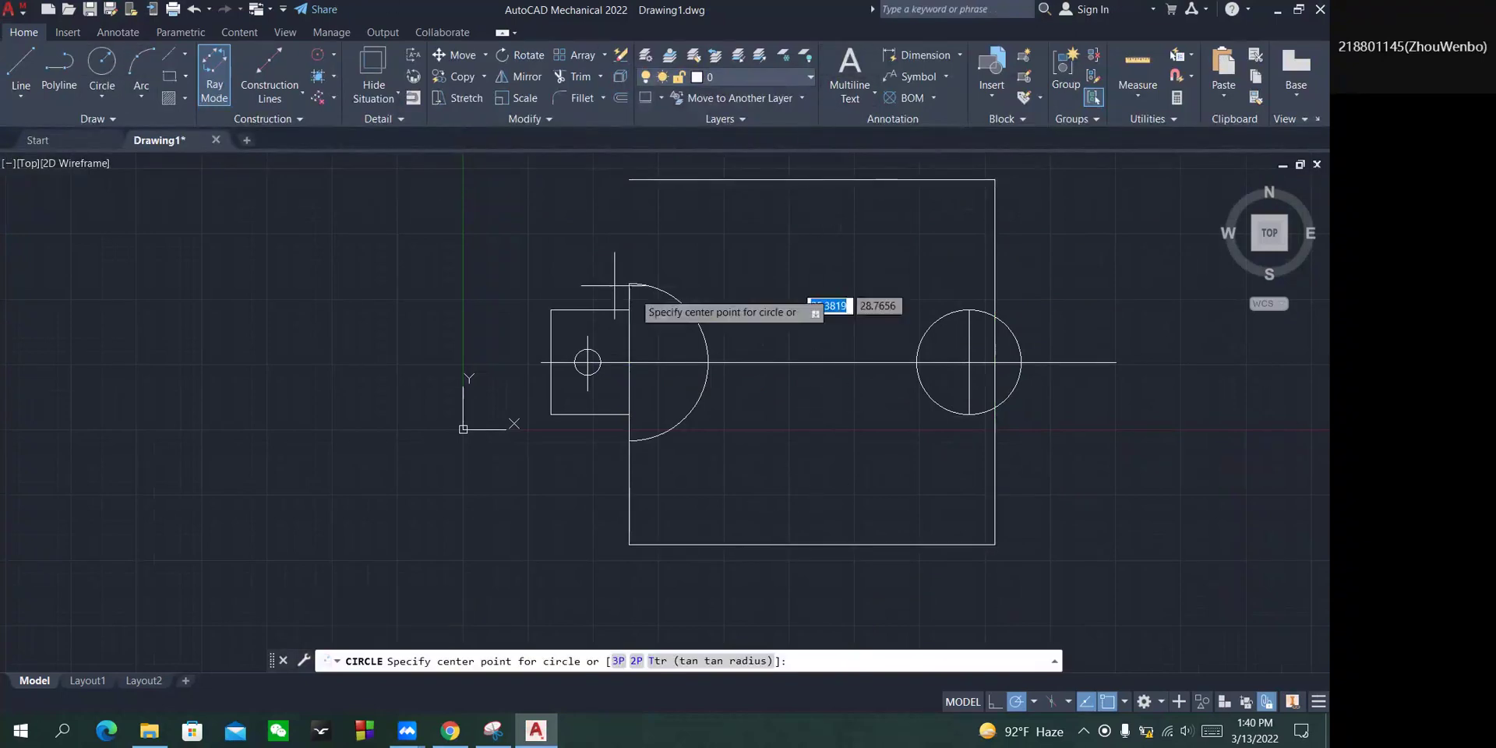
click(968, 362)
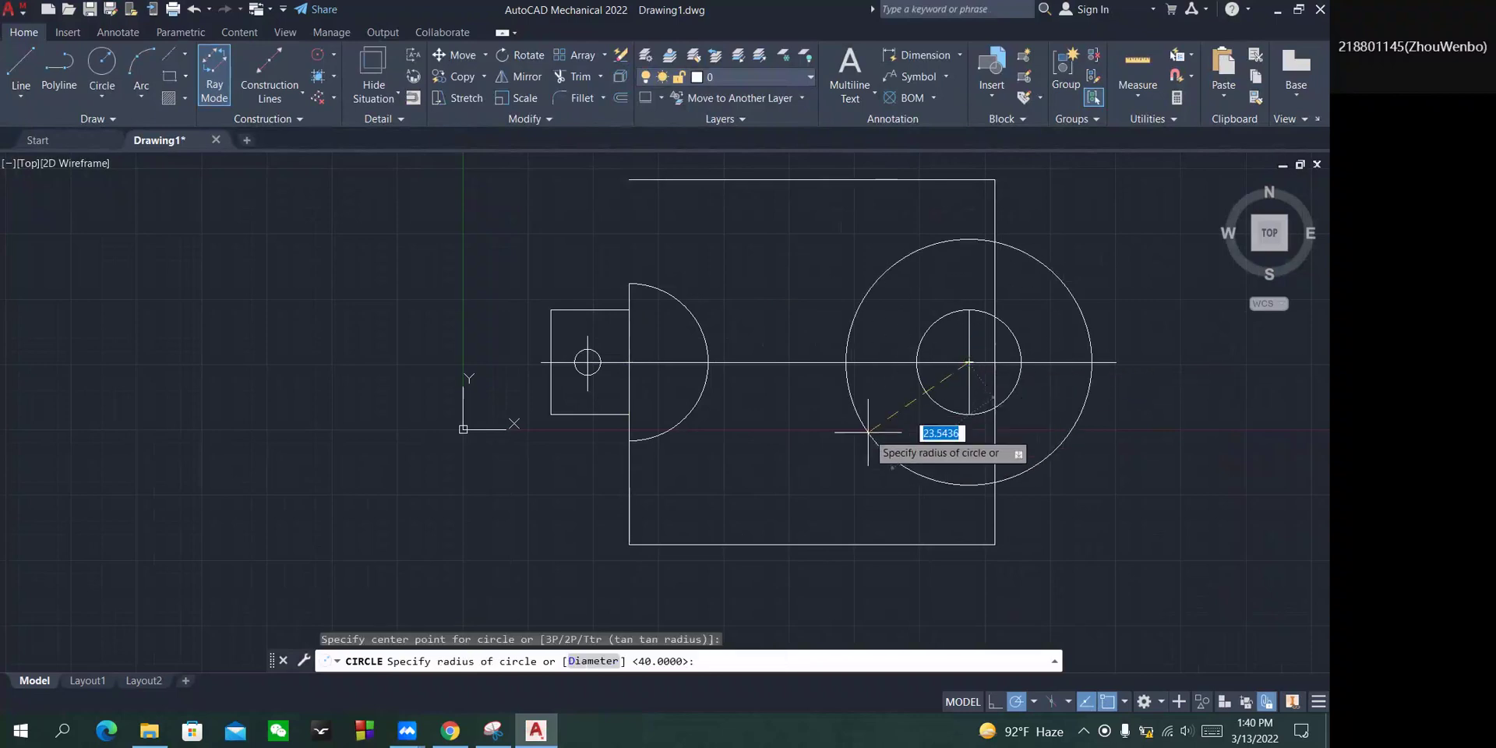
key(Return)
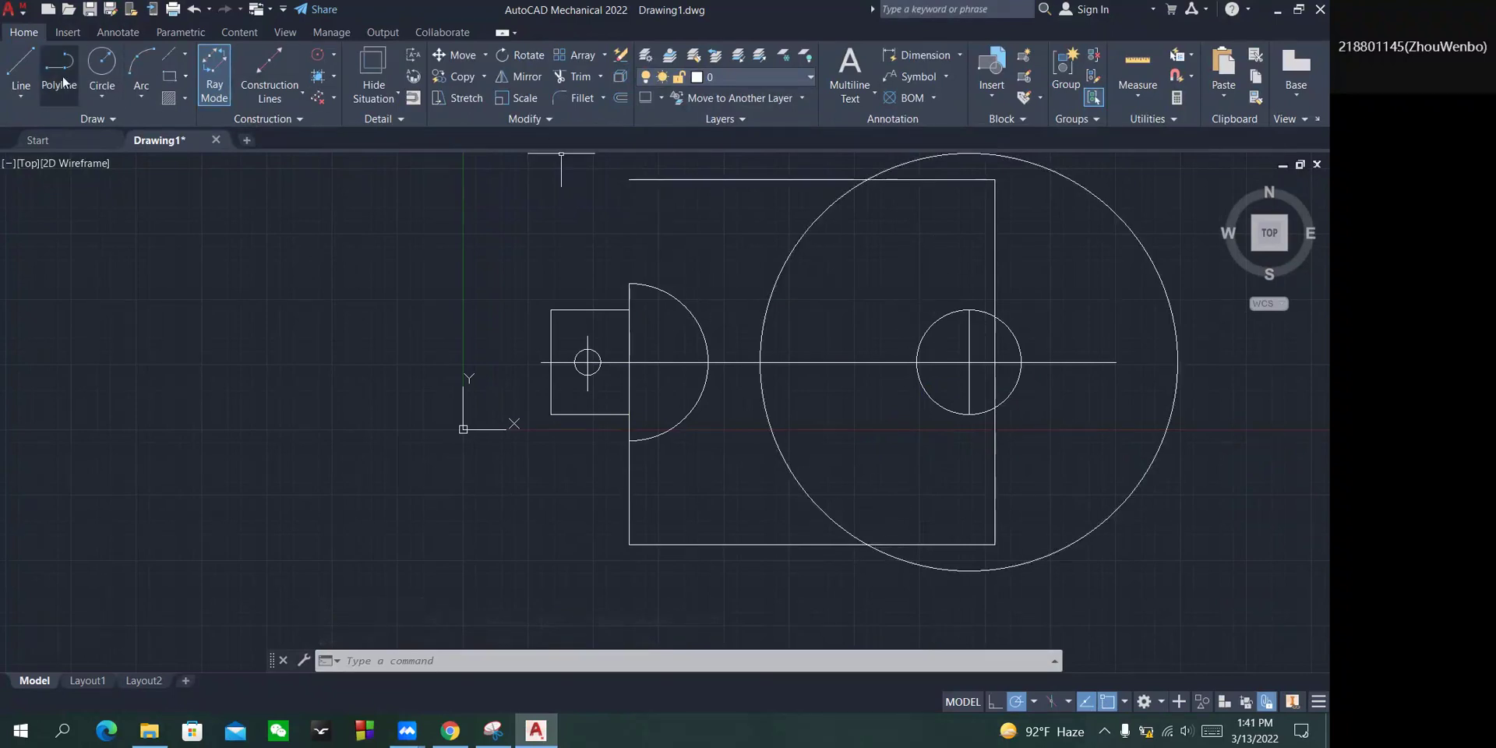
In Snipping Tool, erase the pen stroke tracing the handle's large lower arc, and return to AutoCAD.
click(95, 66)
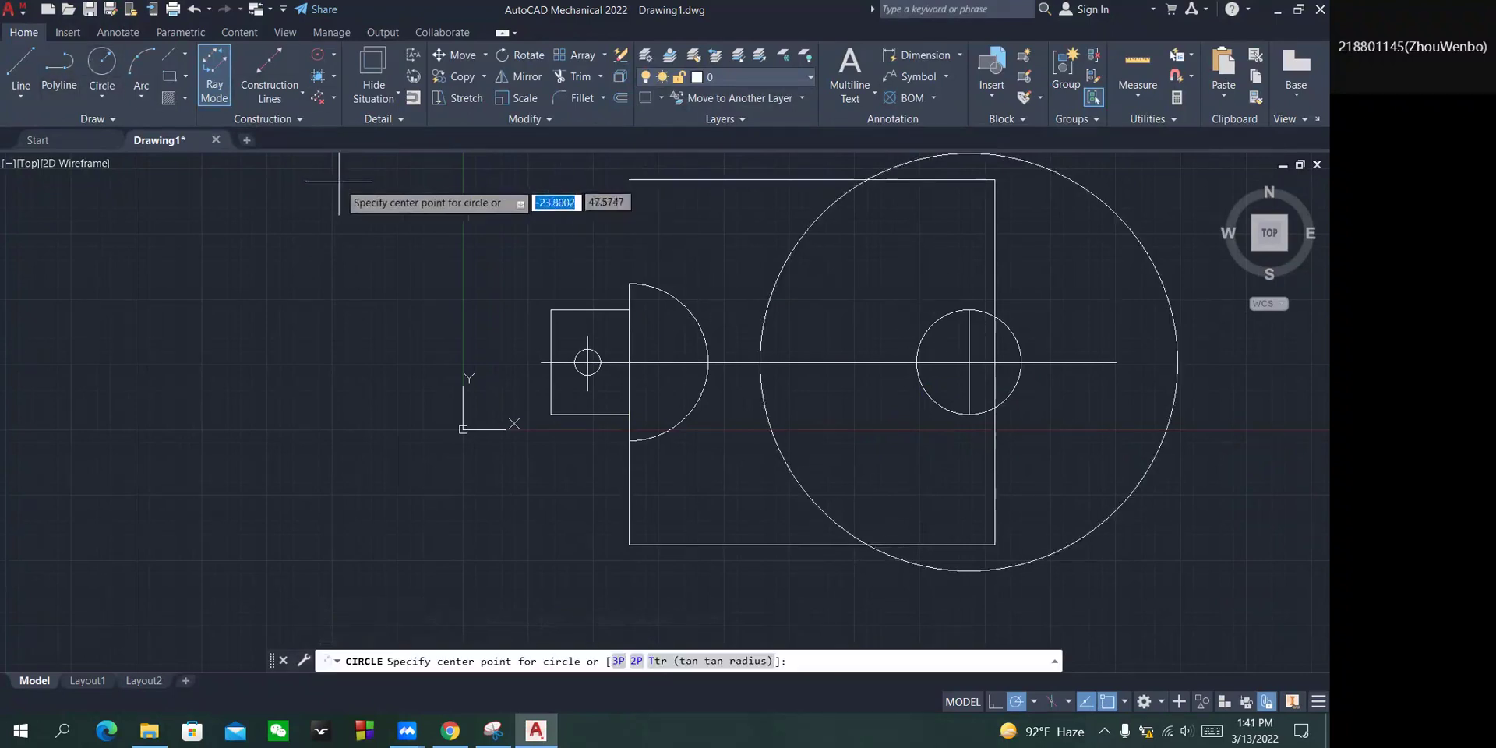
click(498, 733)
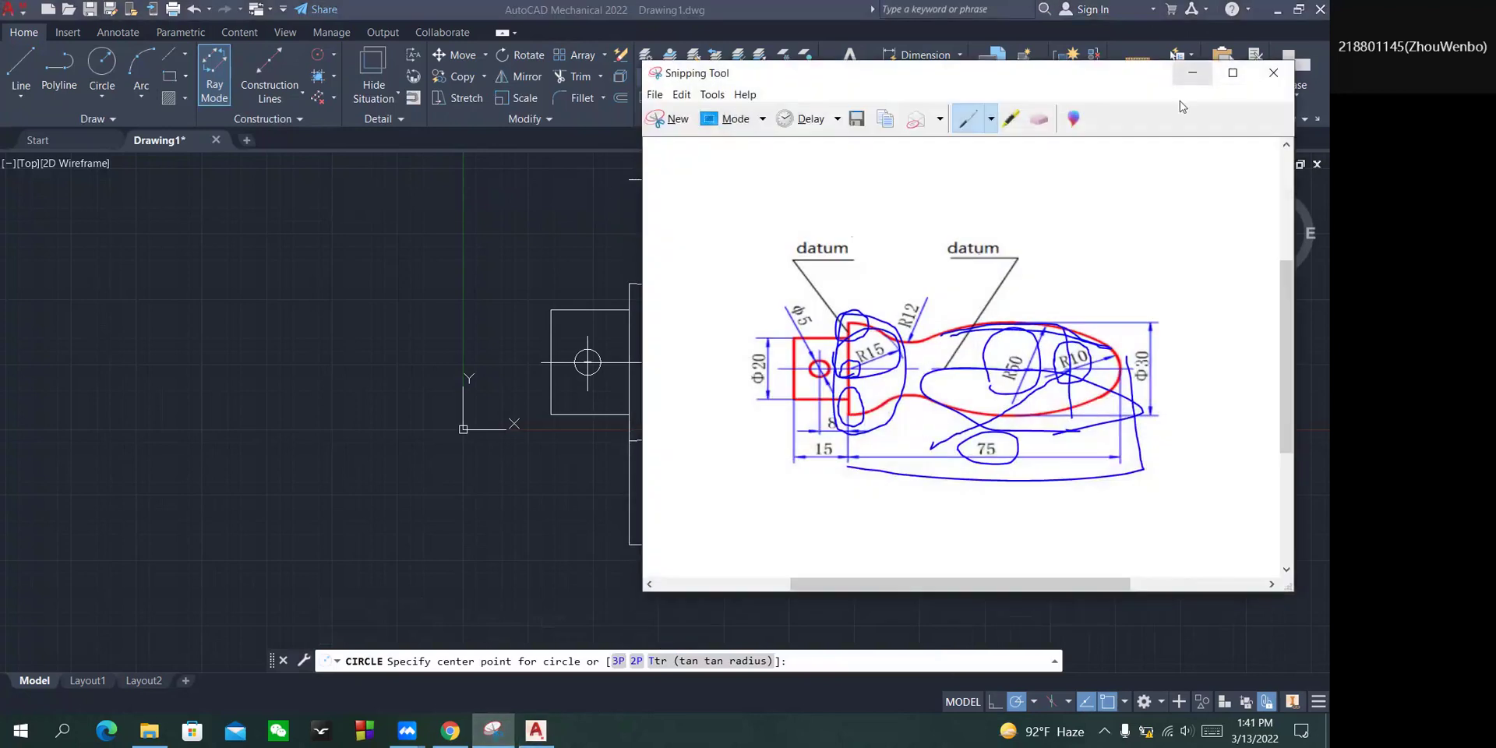
click(1040, 120)
click(1017, 366)
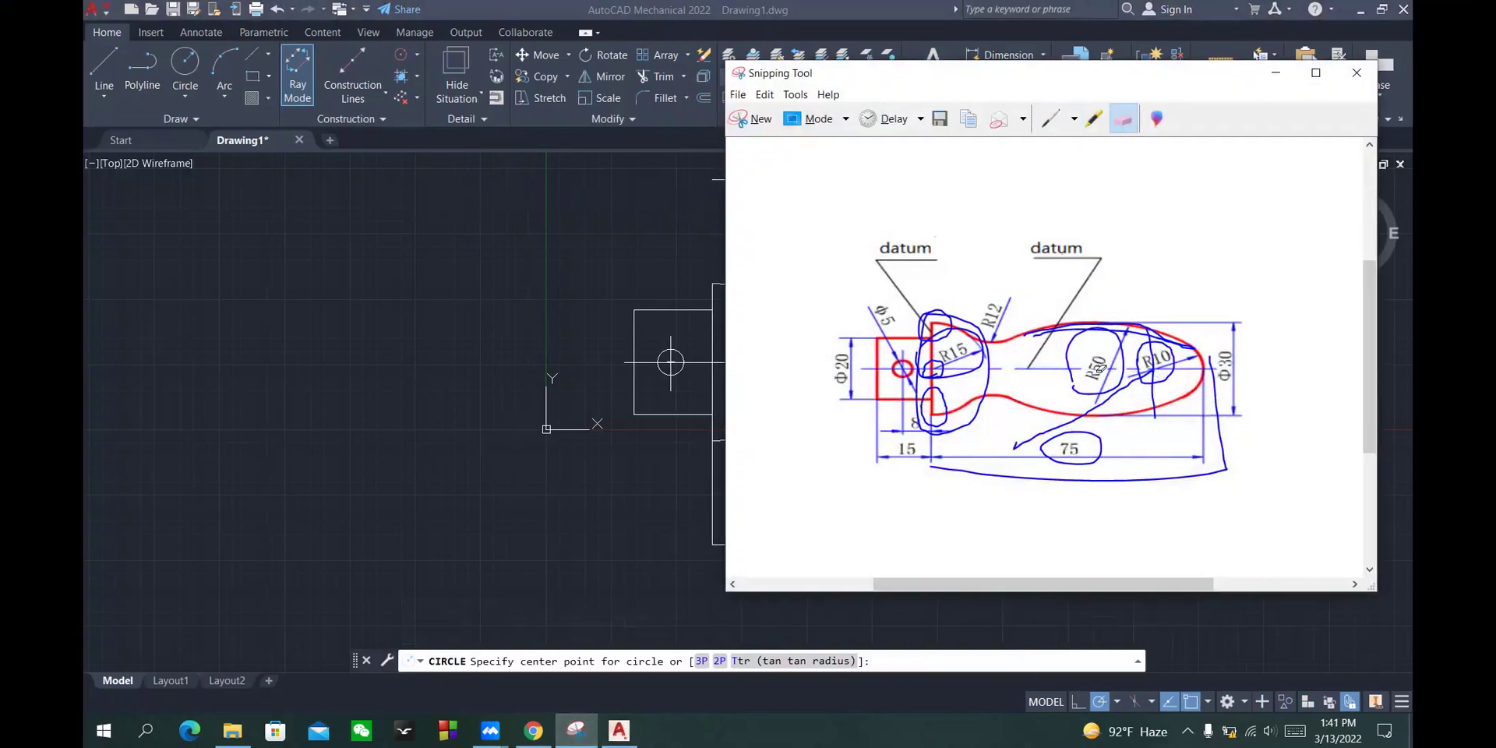
click(1195, 79)
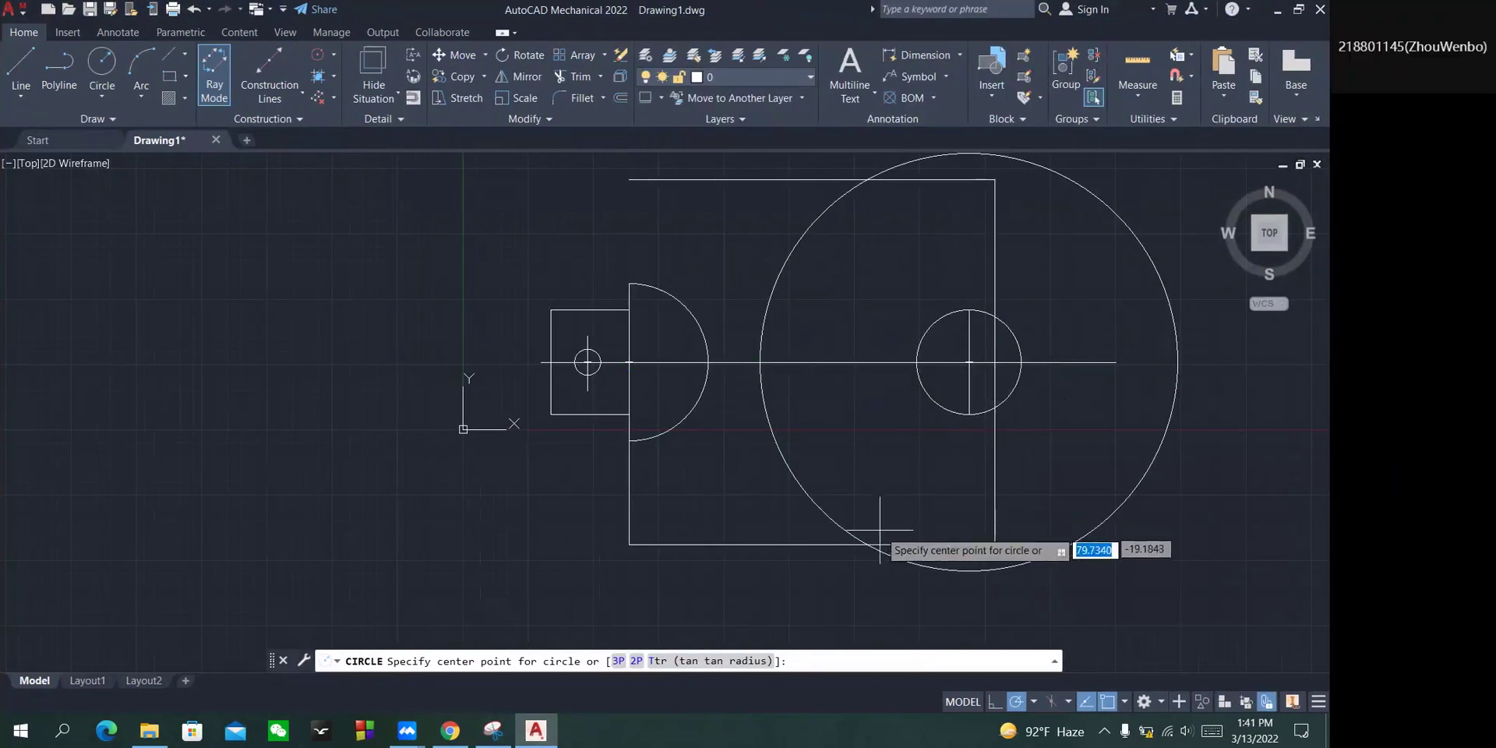
Draw a circle of radius 50 centred where the radius 40 circle crosses the lower horizontal line.
click(867, 544)
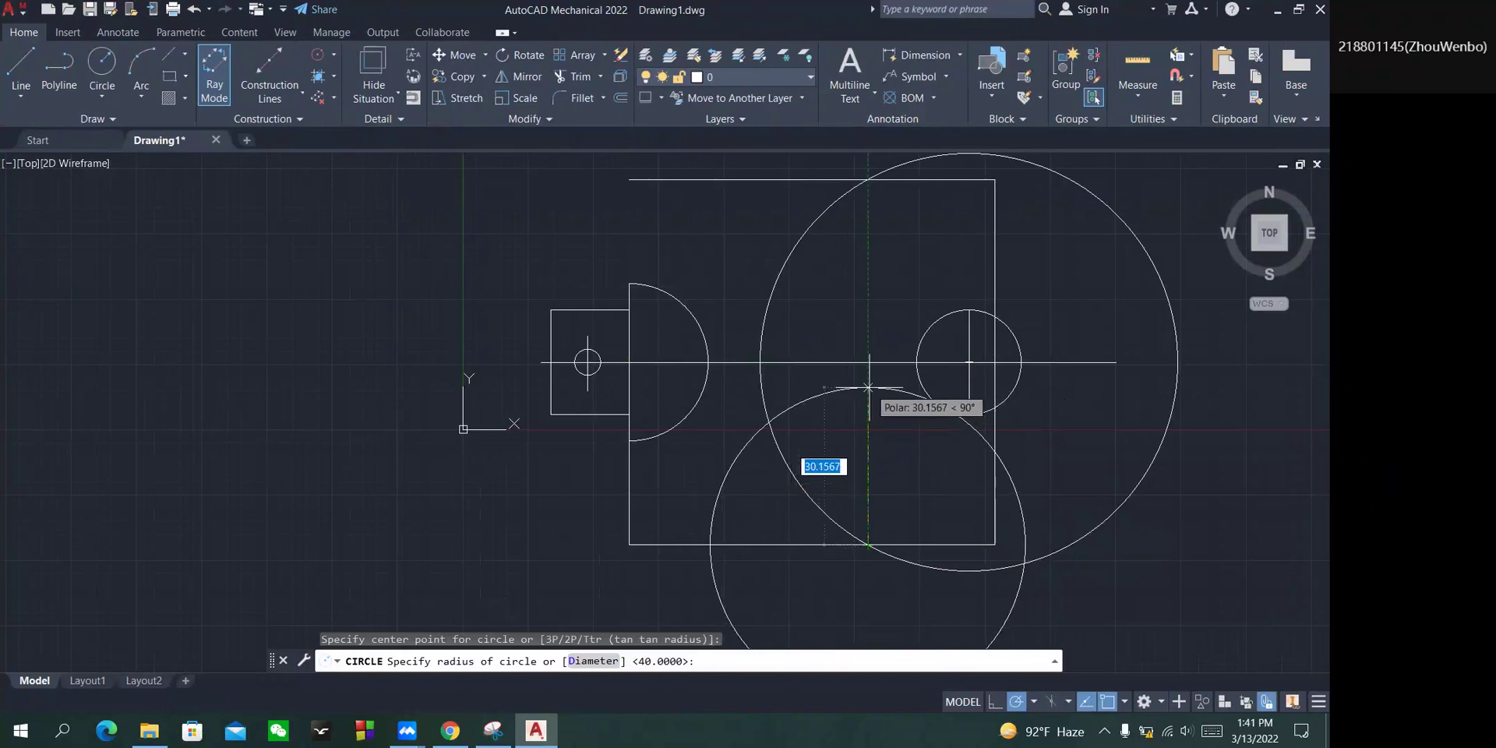
text(50)
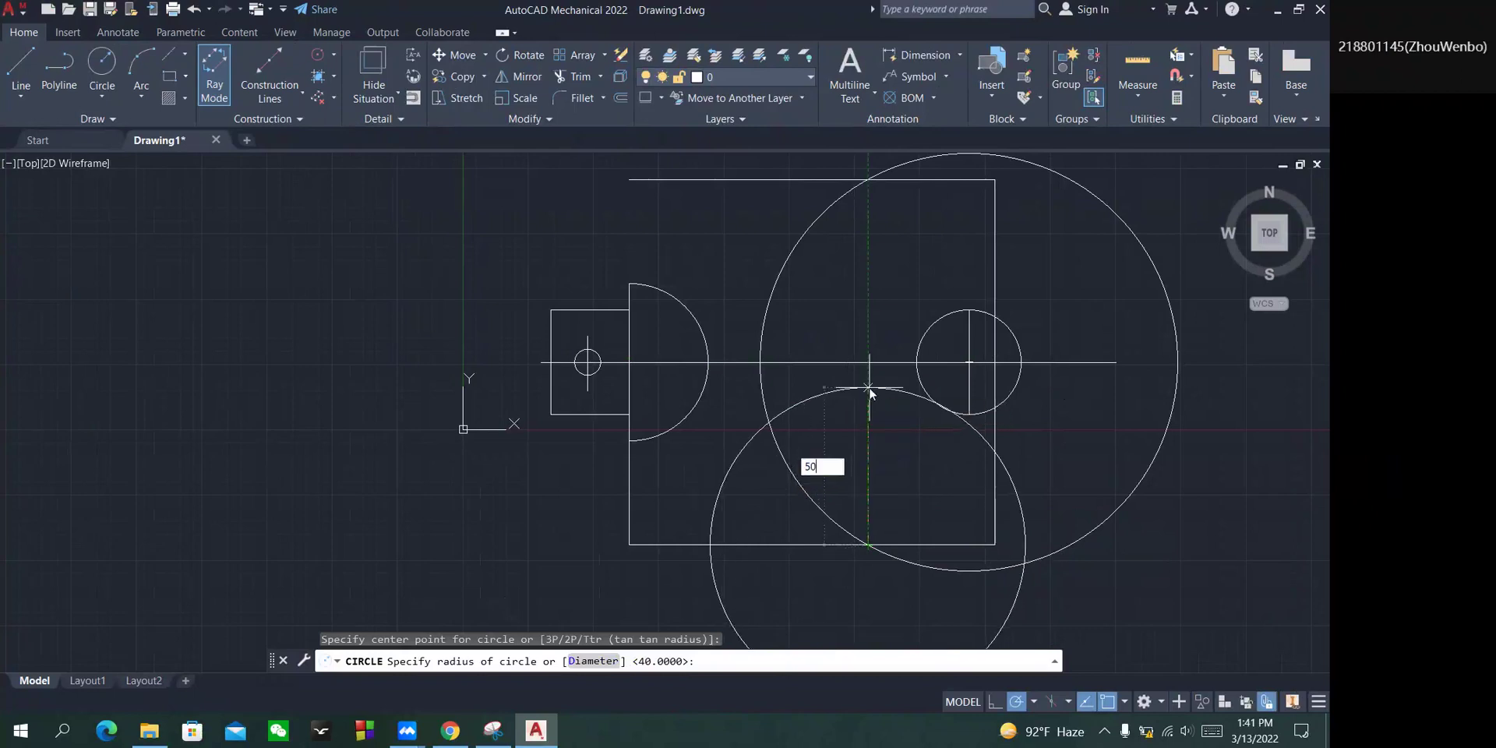
key(Return)
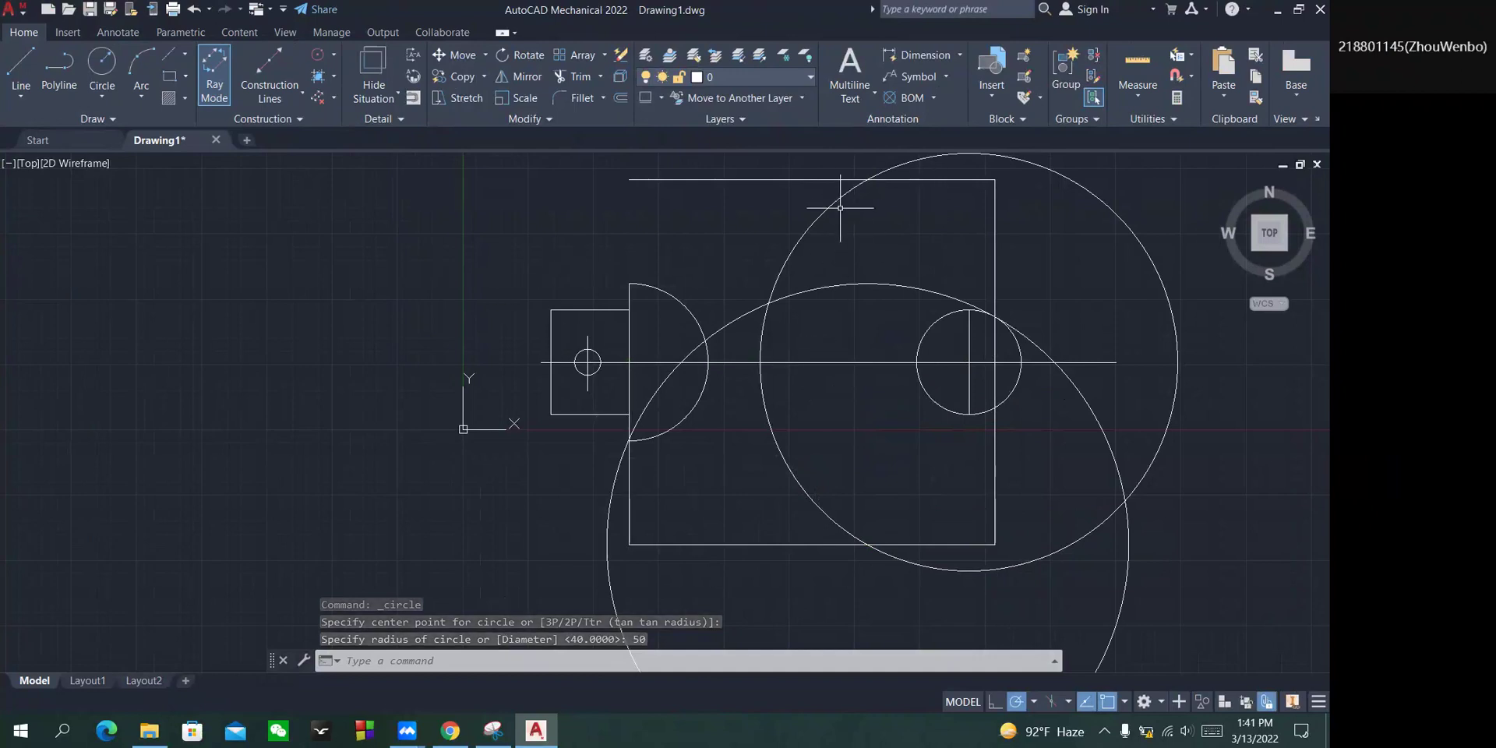
Draw a circle of radius 50 centred where the radius 40 circle crosses the upper horizontal line.
click(102, 63)
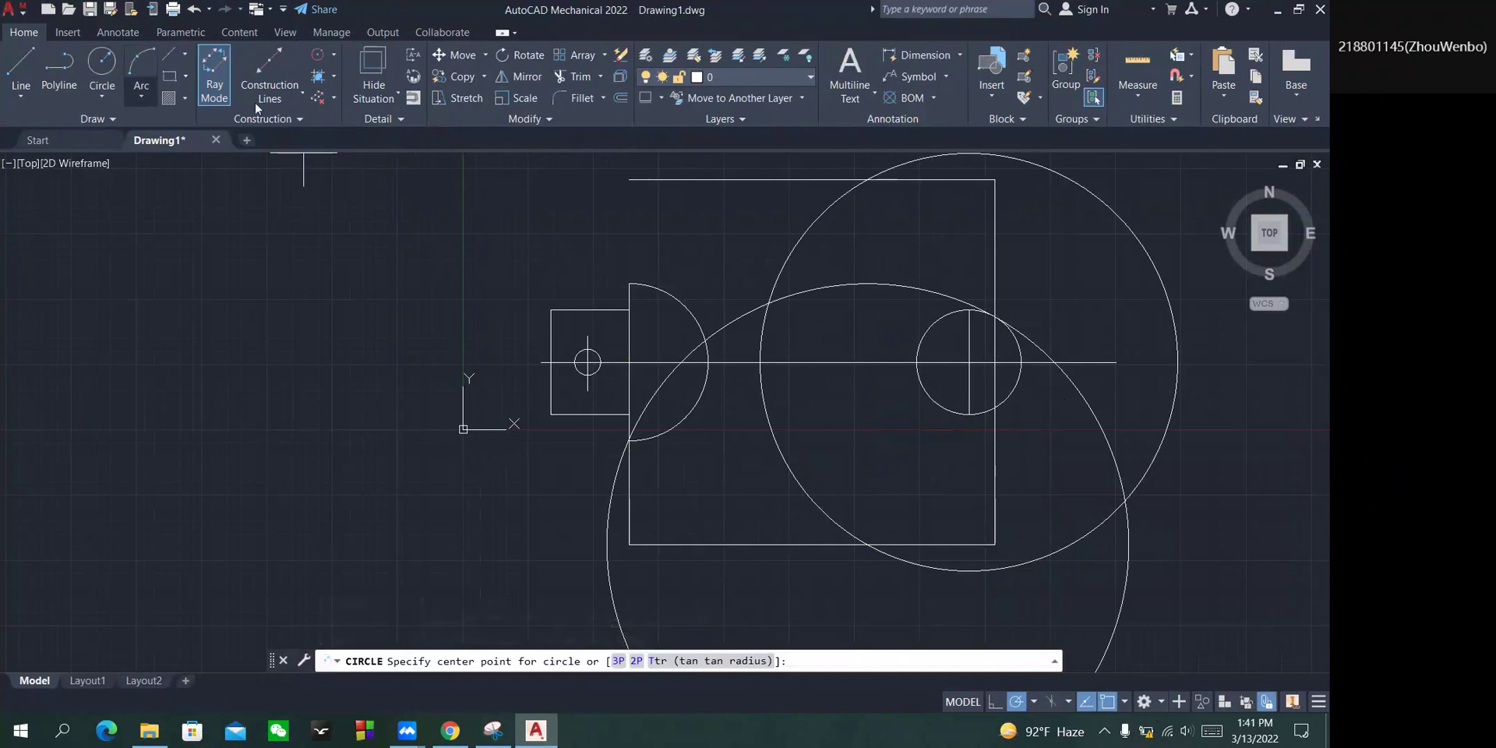
click(867, 179)
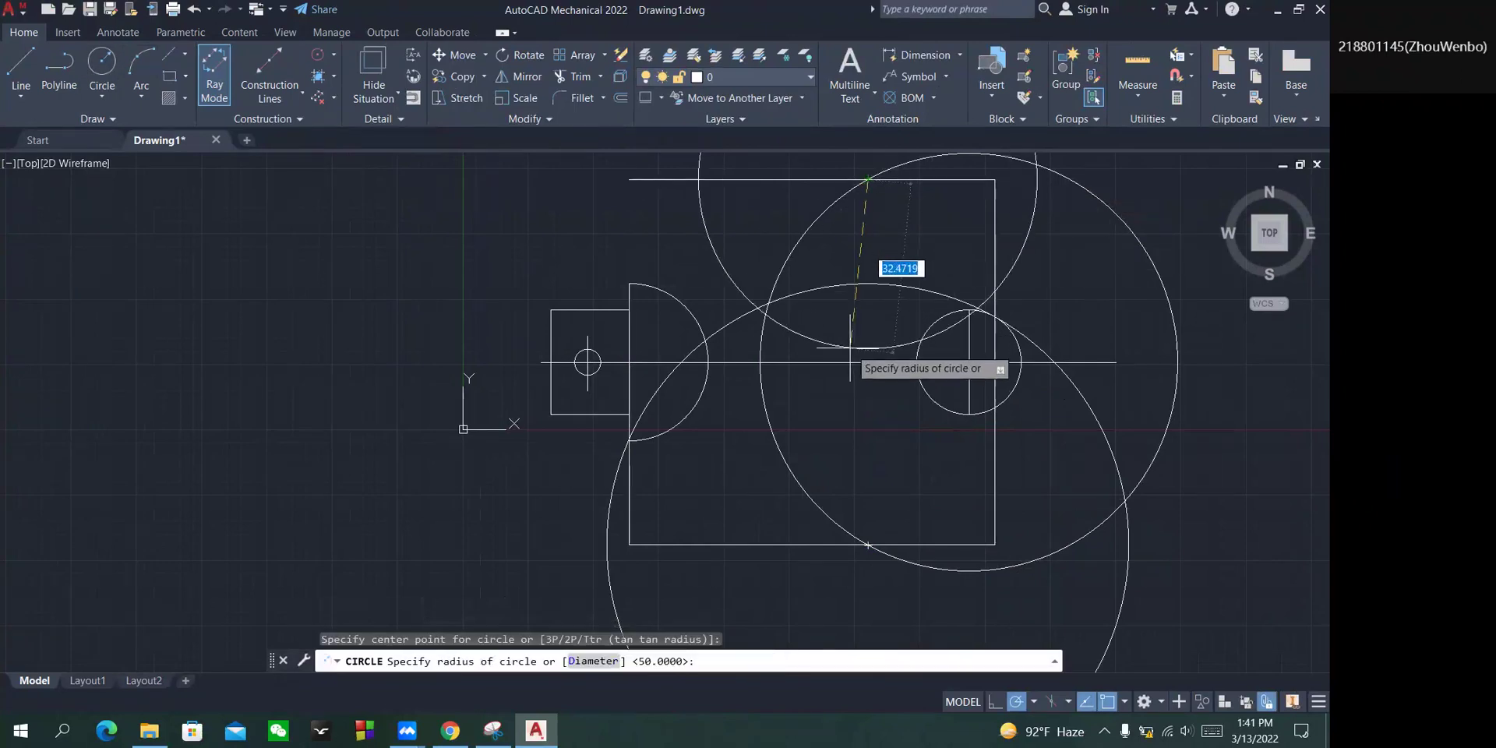
key(Return)
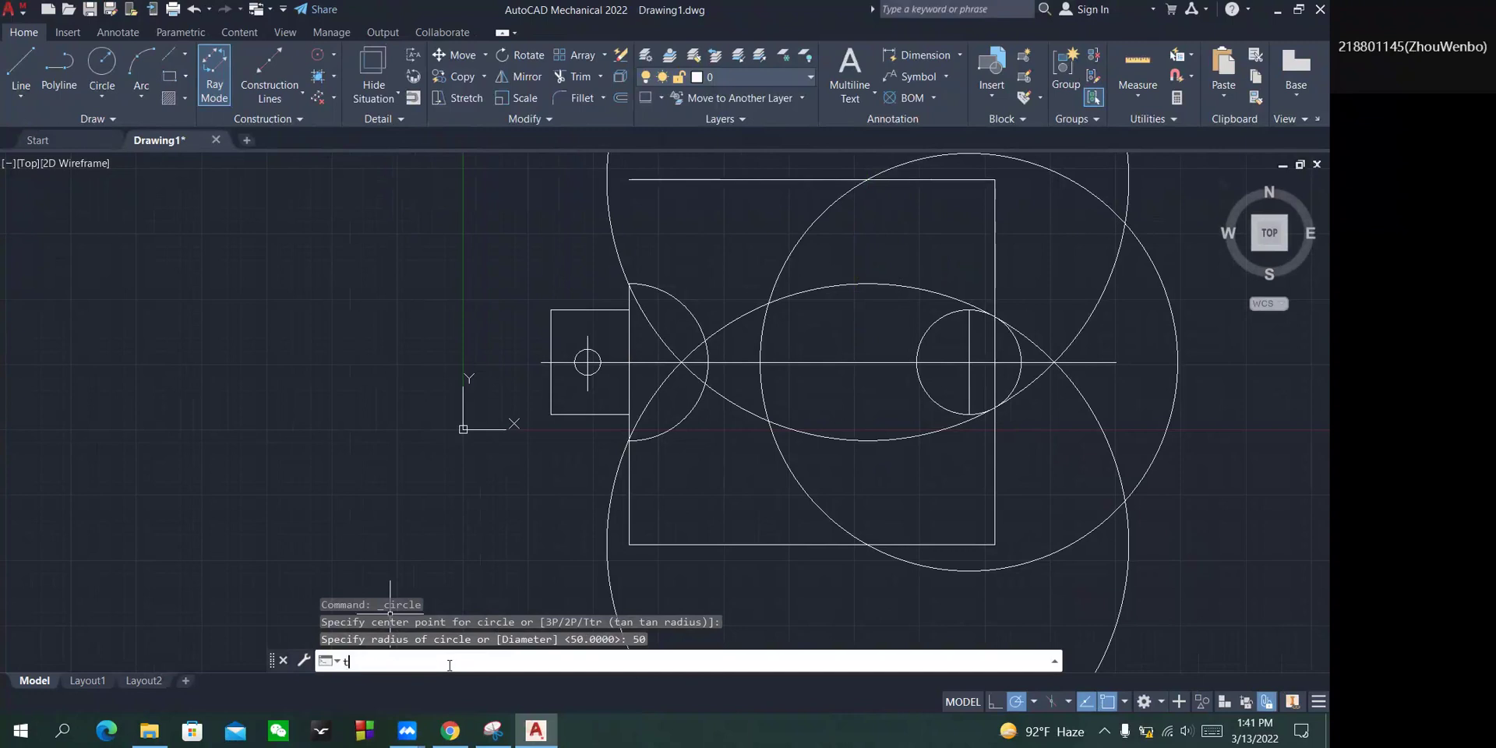
Trim off the outer part of the radius 50 circle centred on the upper horizontal line.
text(tr)
key(Return)
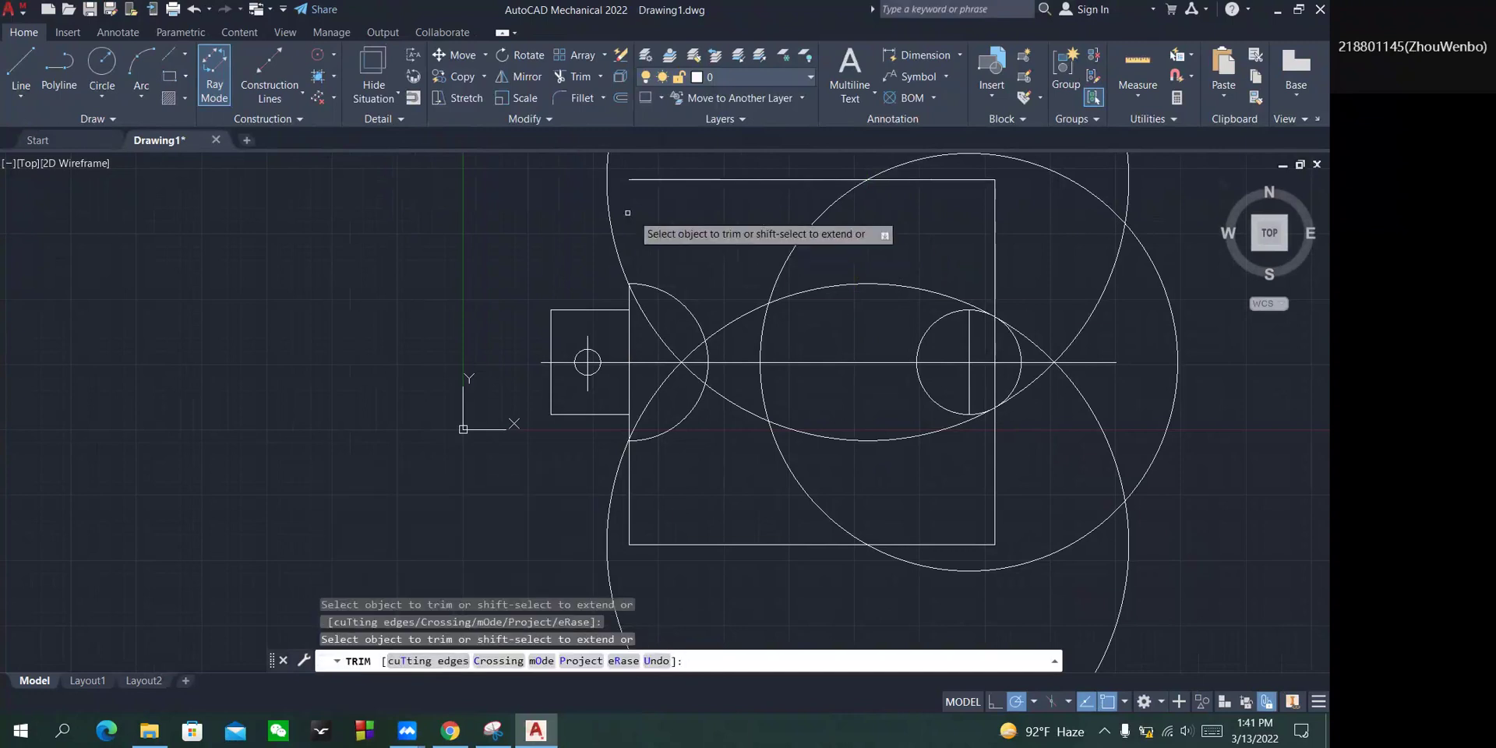
click(1102, 282)
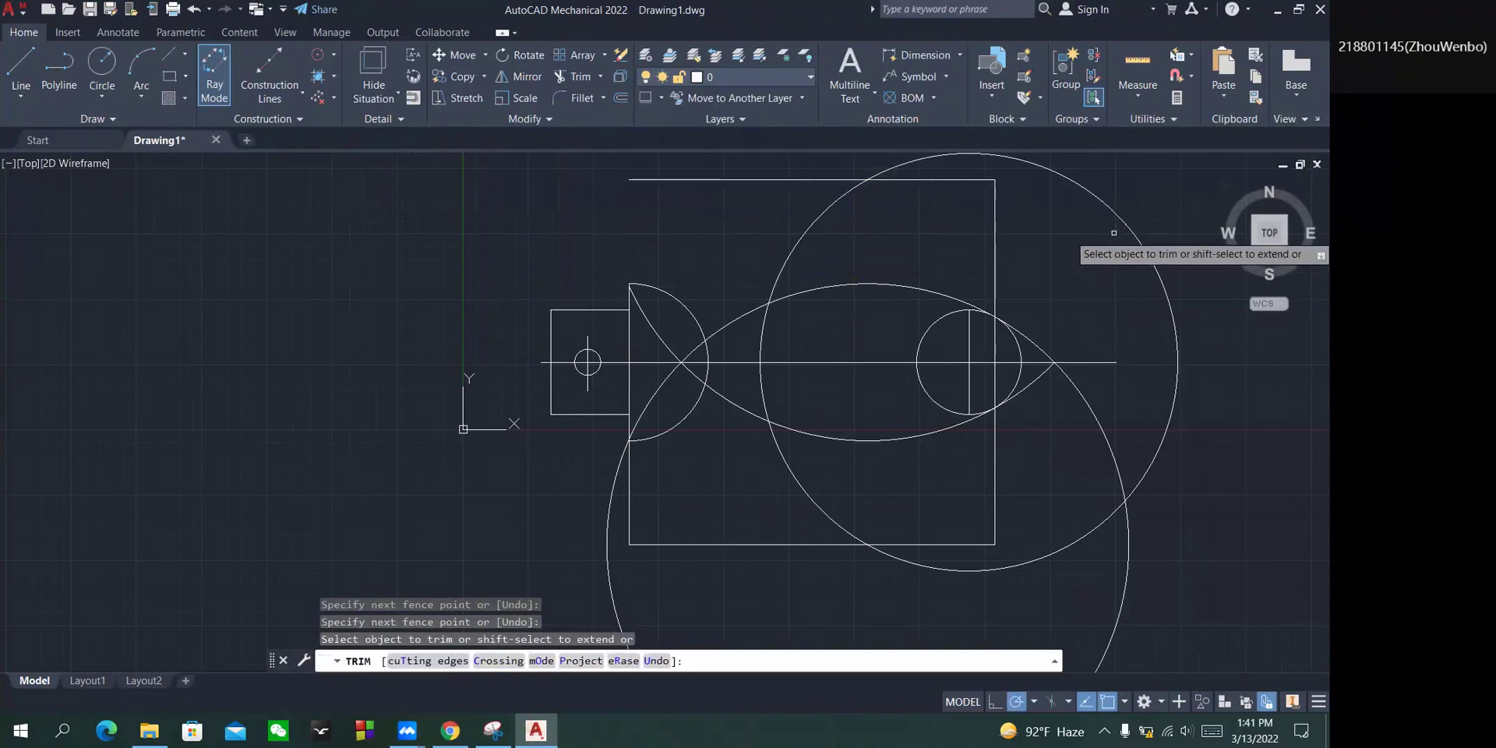
Trim away the radius 40 construction circle around the radius 10 circle, segment by segment.
key(Return)
click(826, 209)
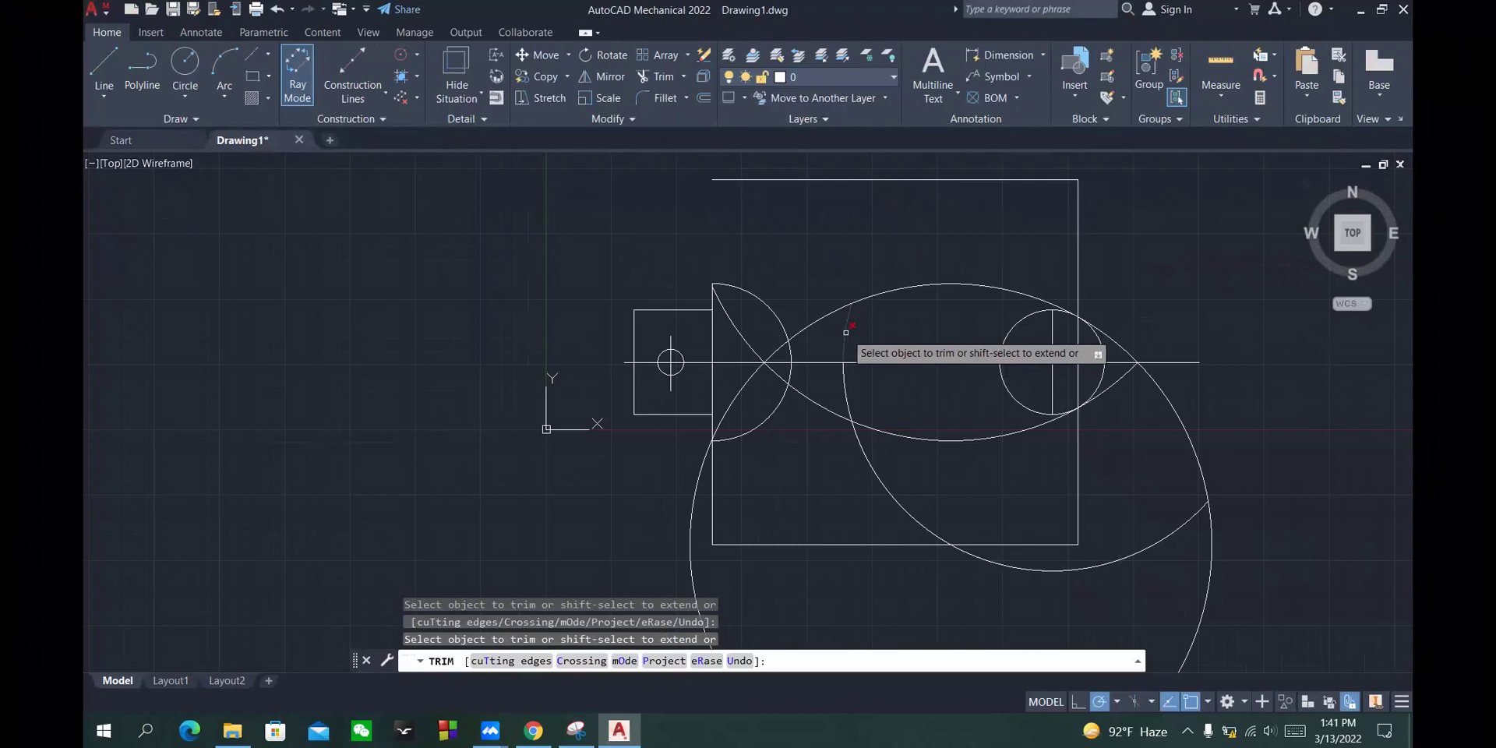
click(846, 333)
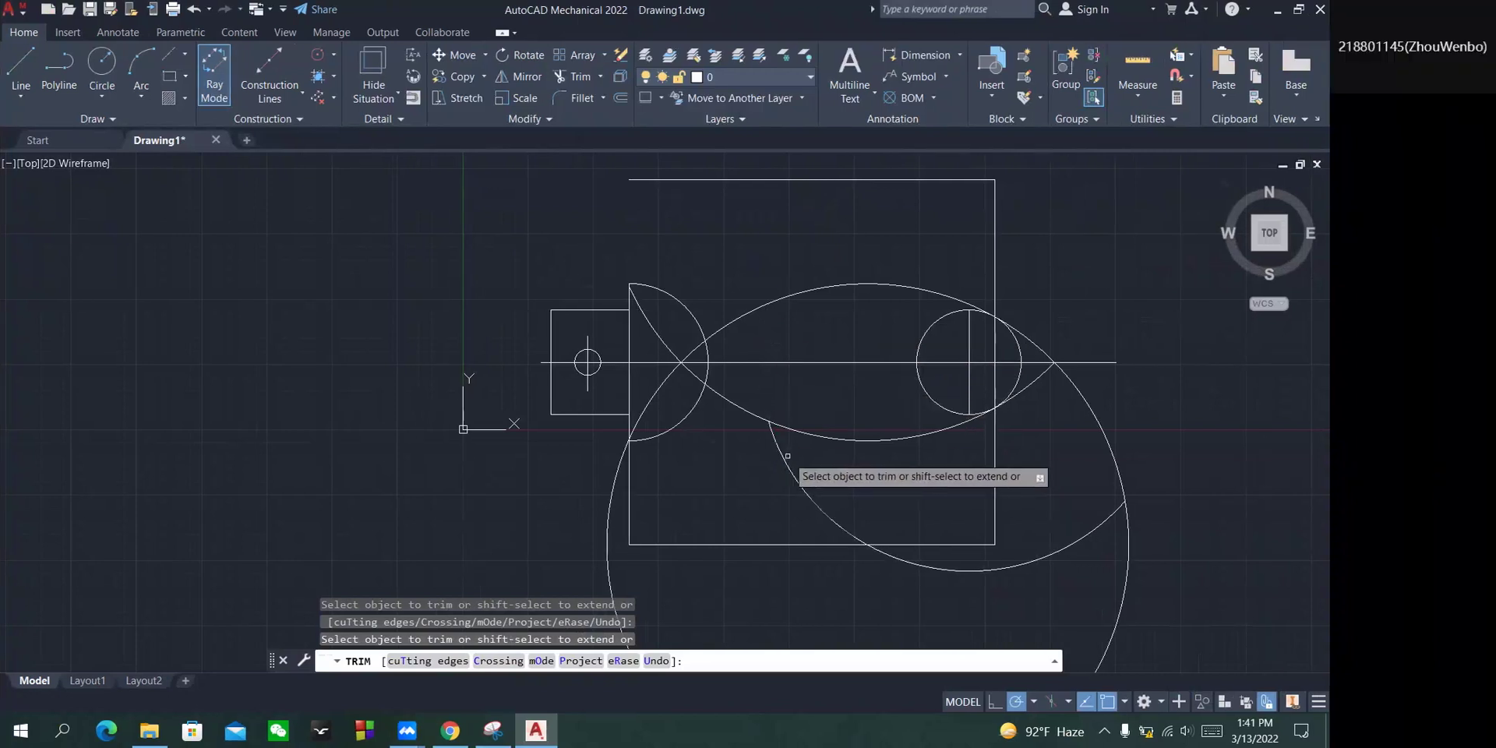
click(789, 455)
click(984, 563)
click(992, 574)
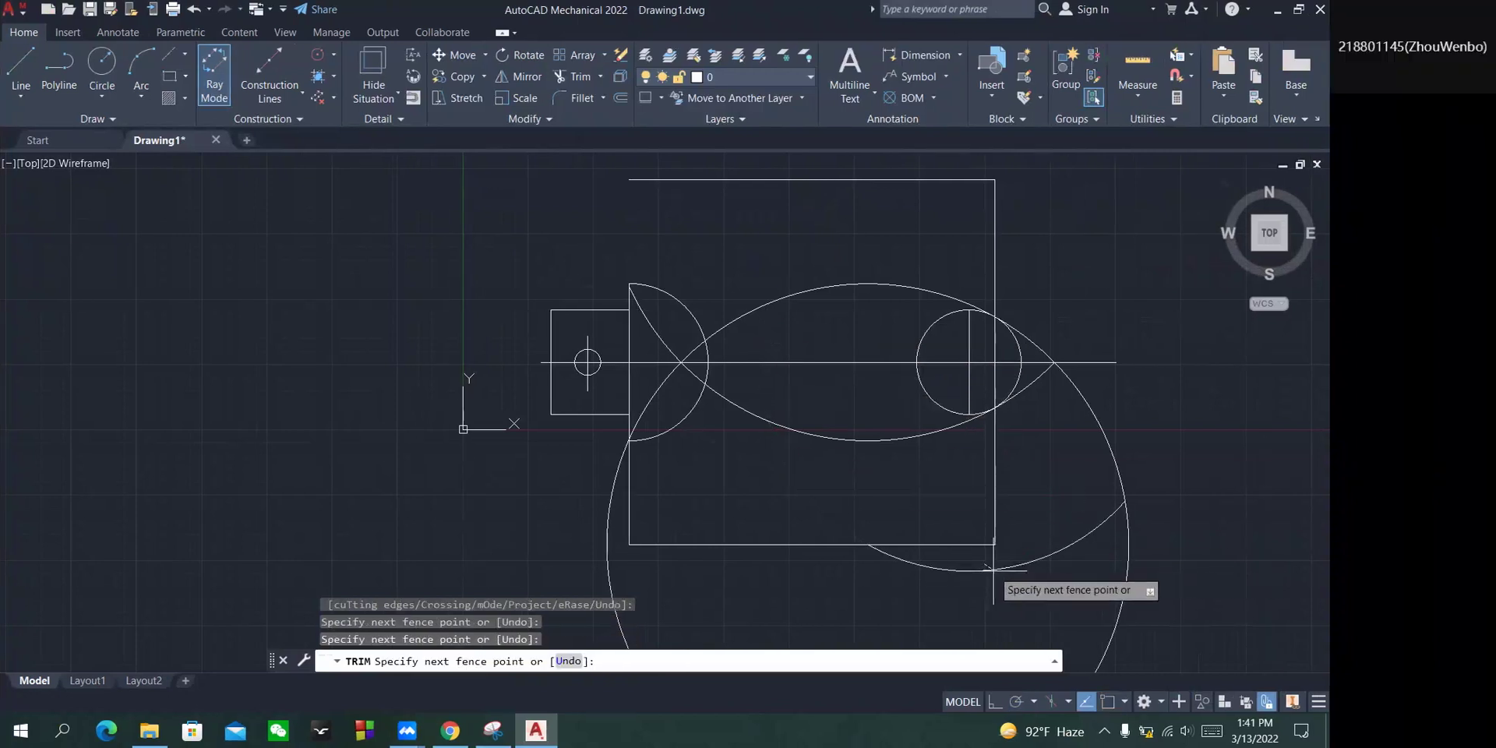
key(Return)
Trim away the vertical construction line joining the far ends of the upper and lower horizontal lines.
click(993, 468)
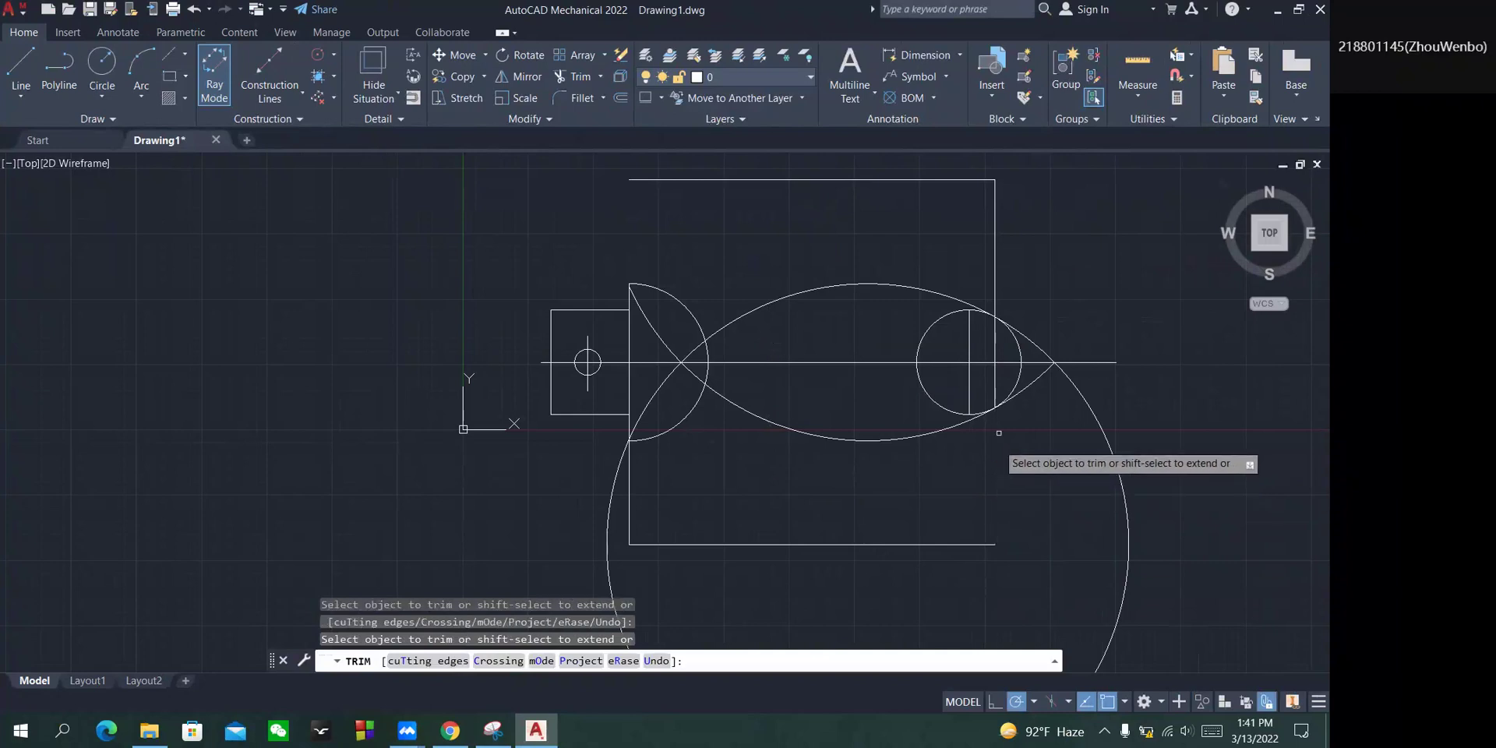
click(994, 342)
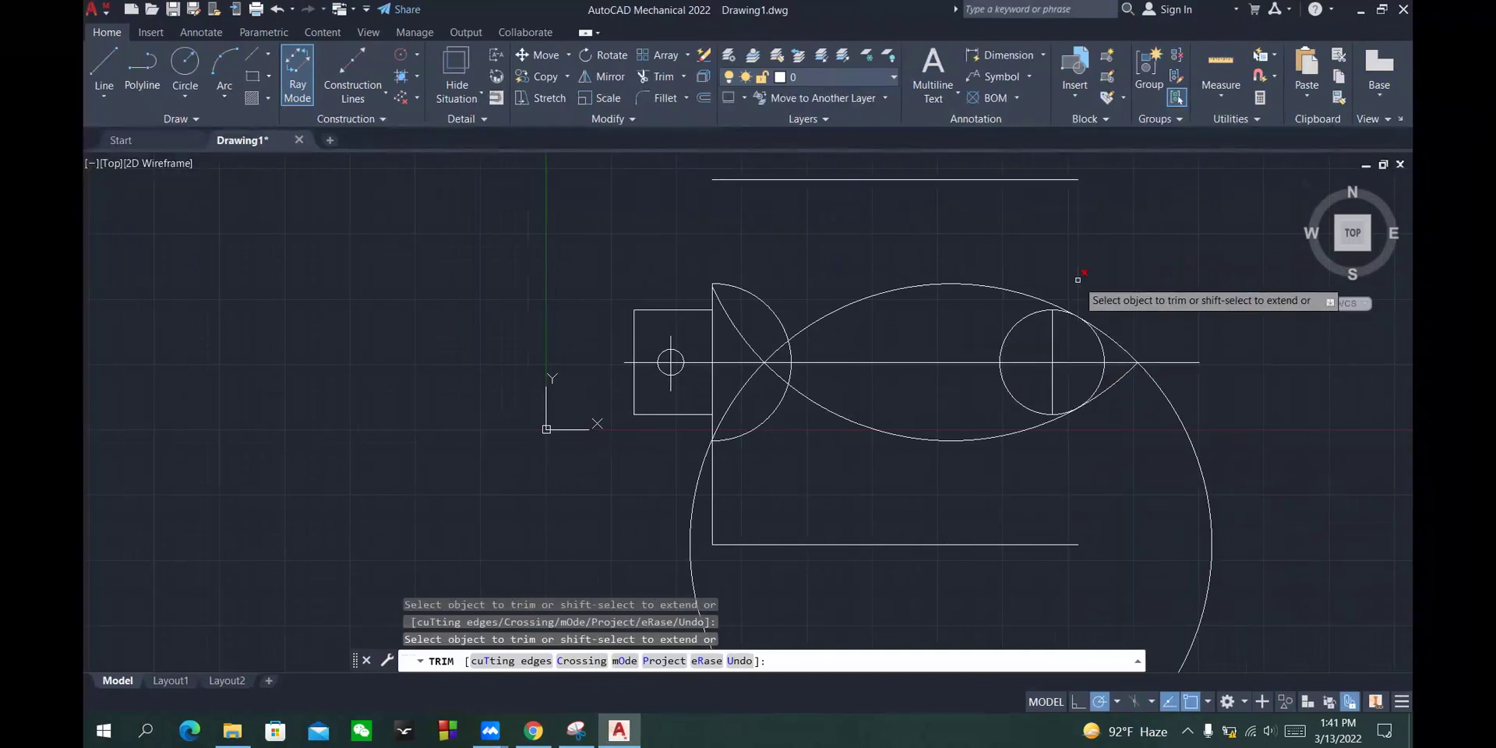
click(993, 280)
Trim the radius 50 arcs beyond the radius 10 circle, including the remaining circle's outer part, and shorten the centreline's far end.
click(1125, 345)
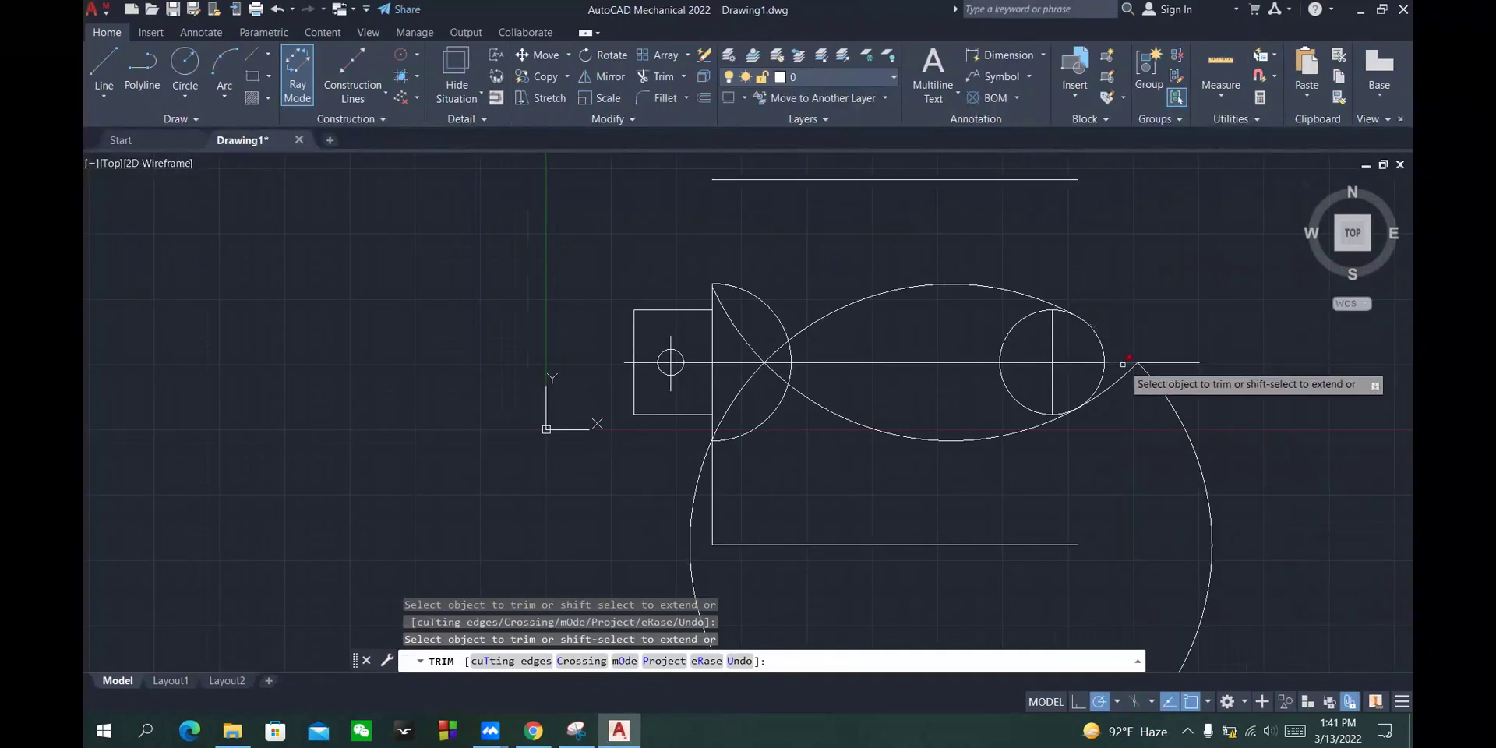
click(1116, 380)
click(1166, 363)
click(1160, 390)
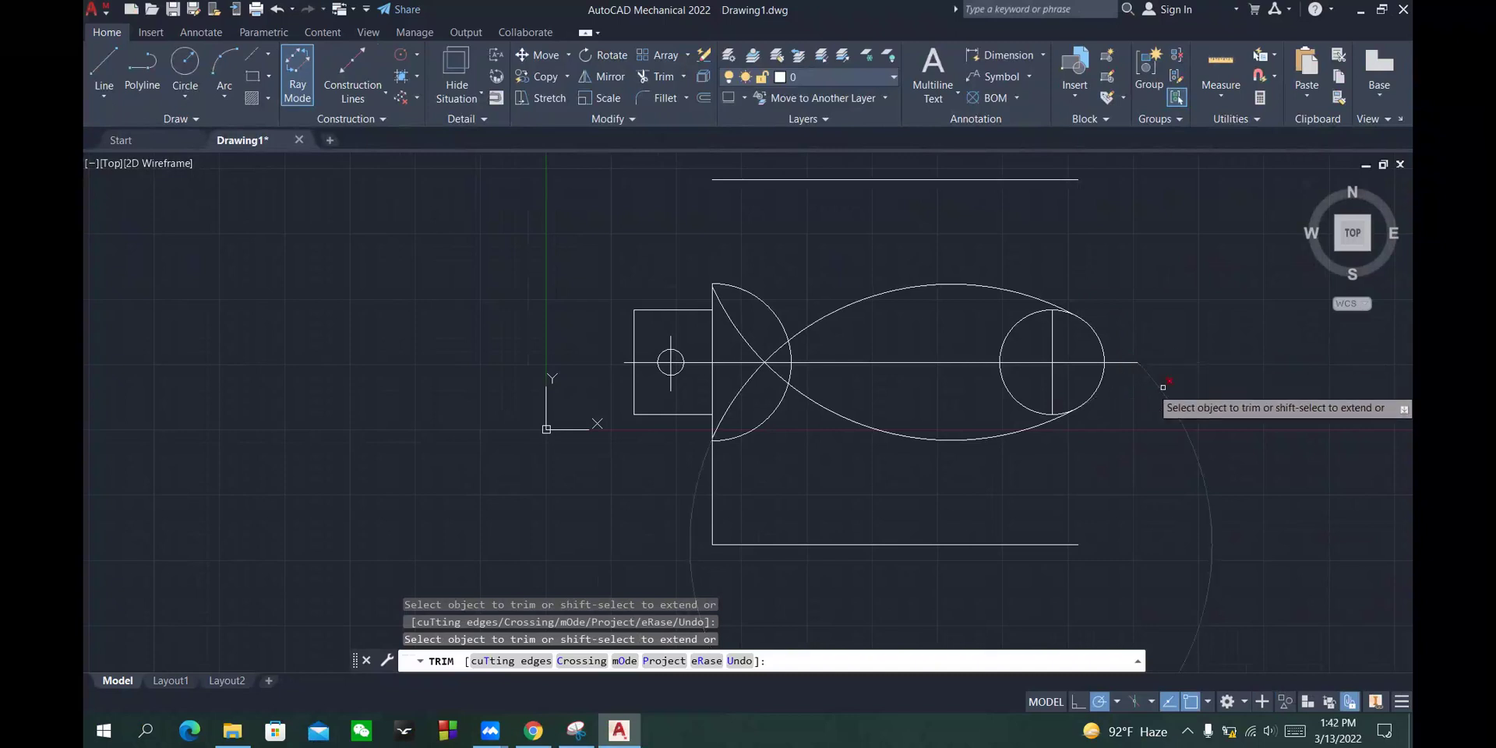
Trim both radius 50 arcs inside the R15 arc back to their crossing on the centreline, and turn off Ray Mode.
scroll(1079, 445, down, 2)
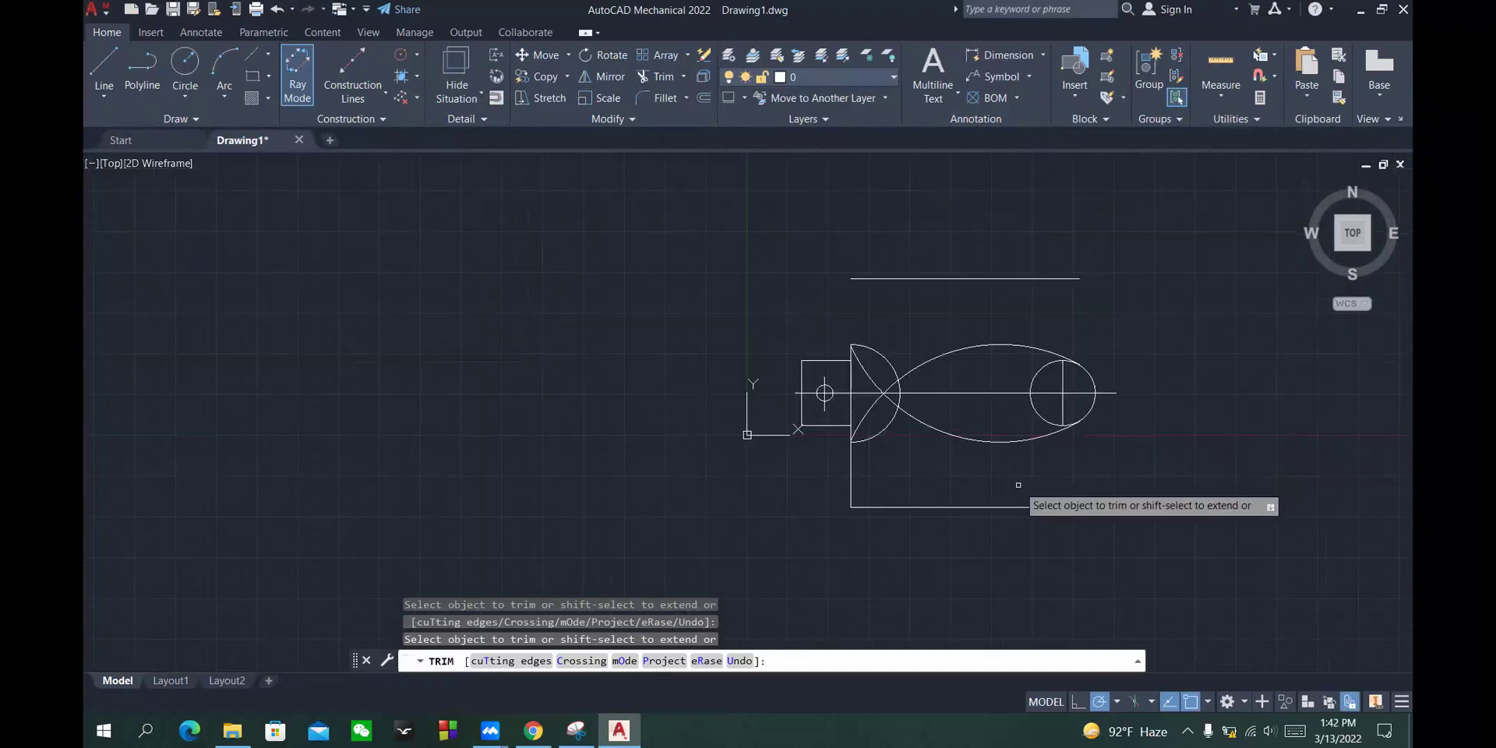
scroll(1018, 484, up, 2)
click(695, 367)
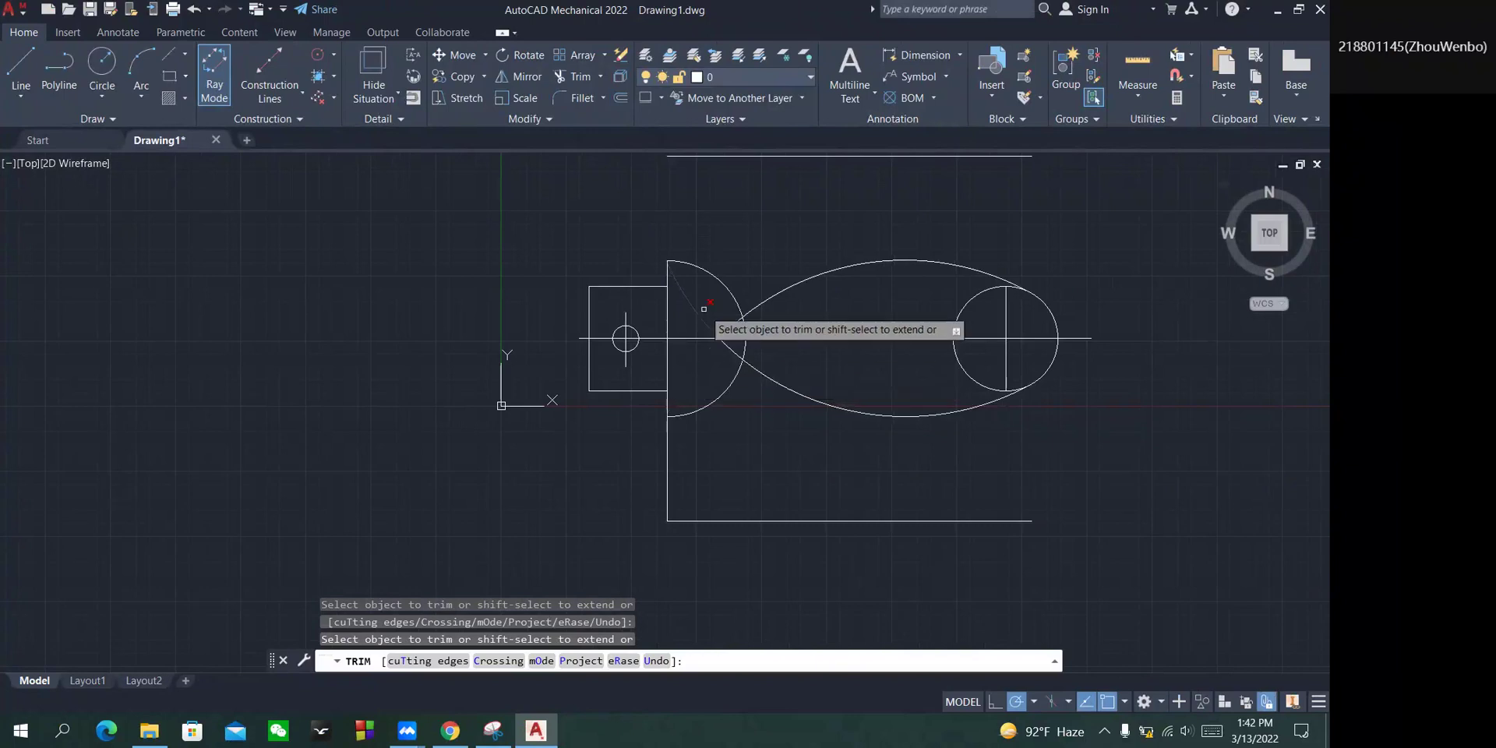
click(695, 304)
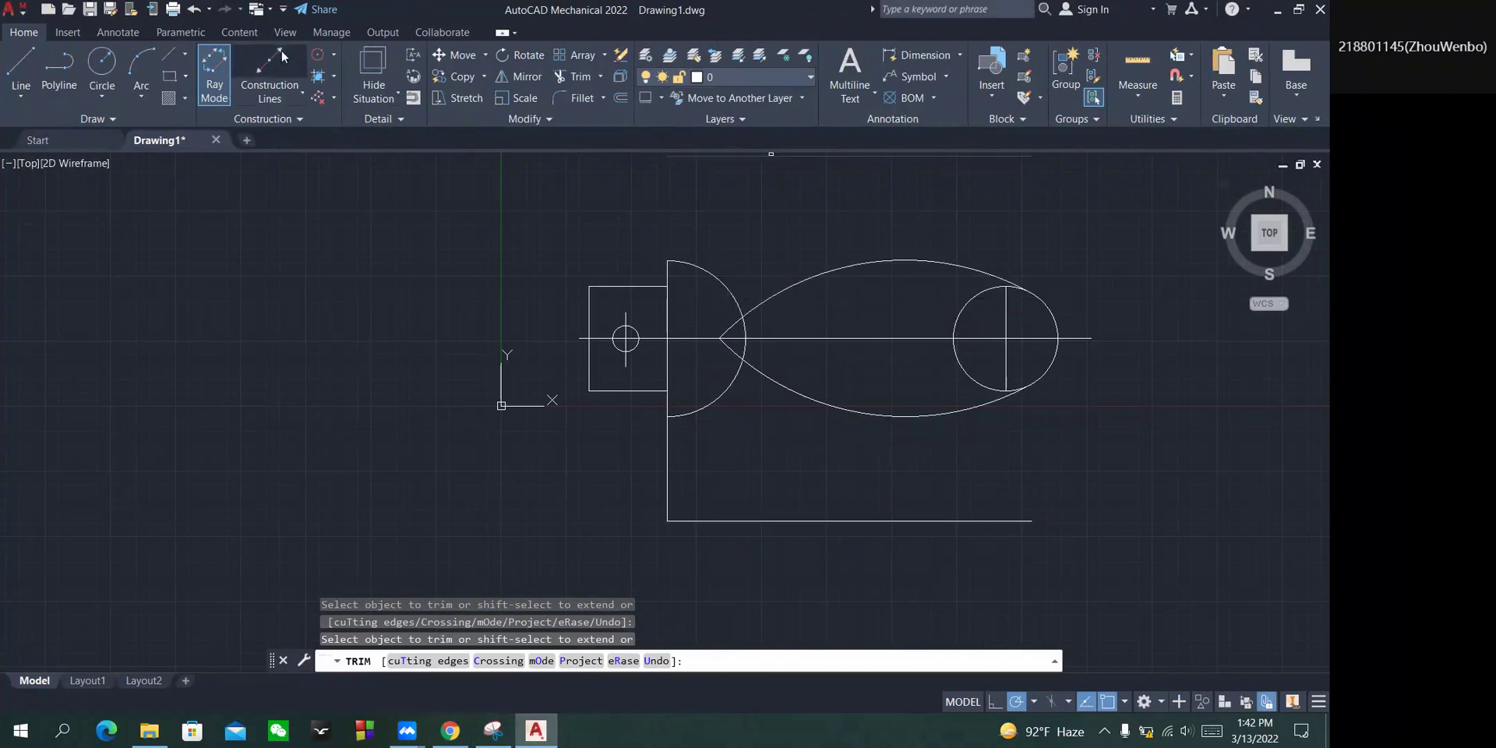
click(214, 74)
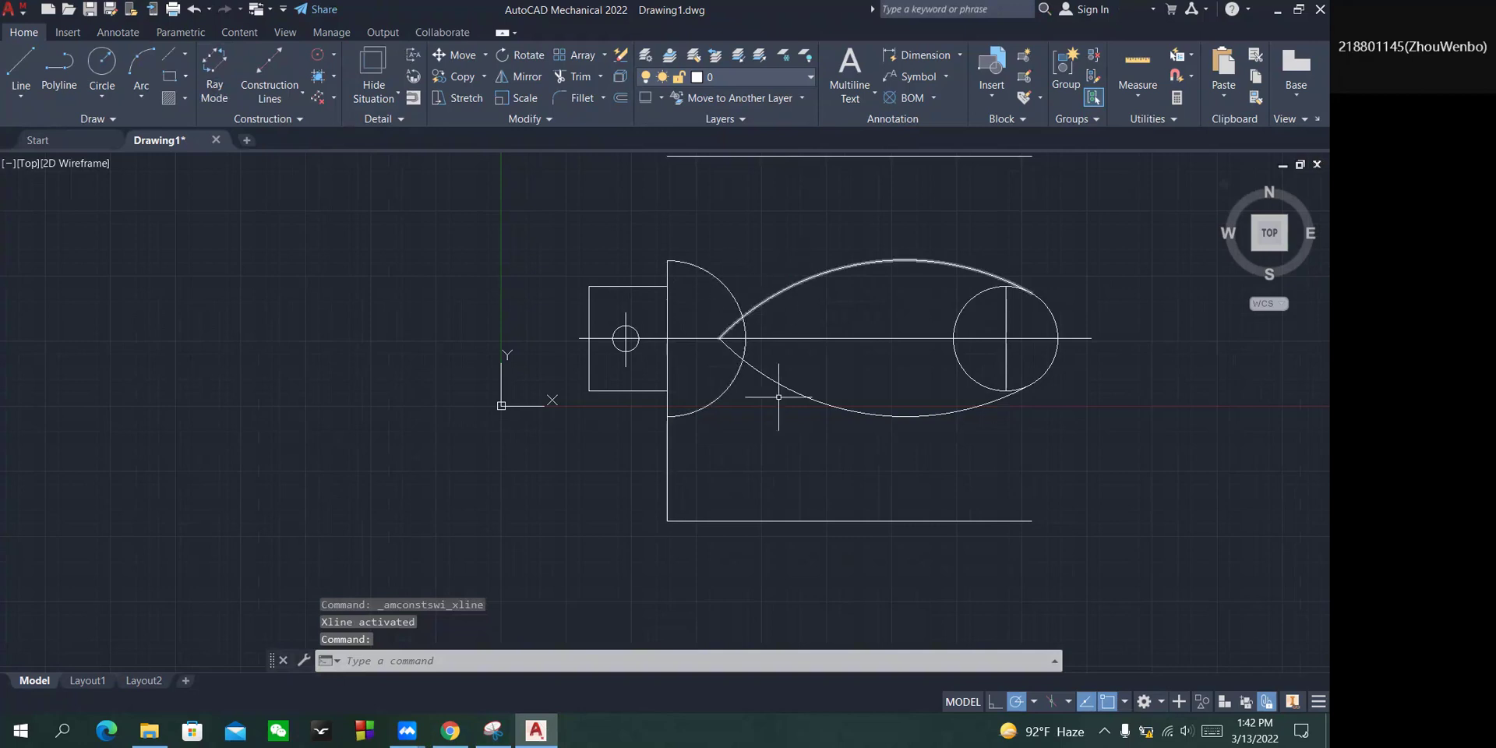
In Snipping Tool, circle the R12 dimension on the reference sketch with the pen, and return to AutoCAD.
click(503, 740)
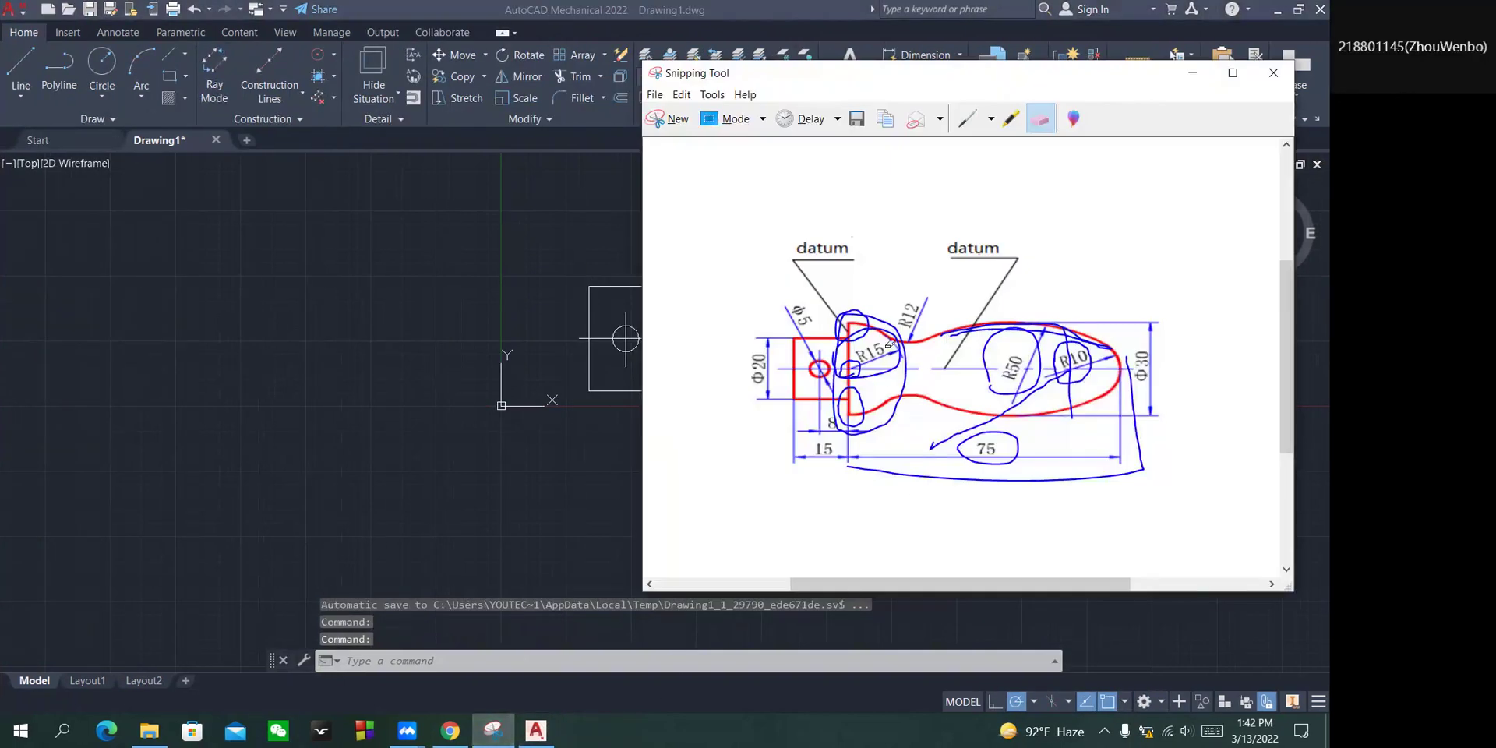
click(980, 118)
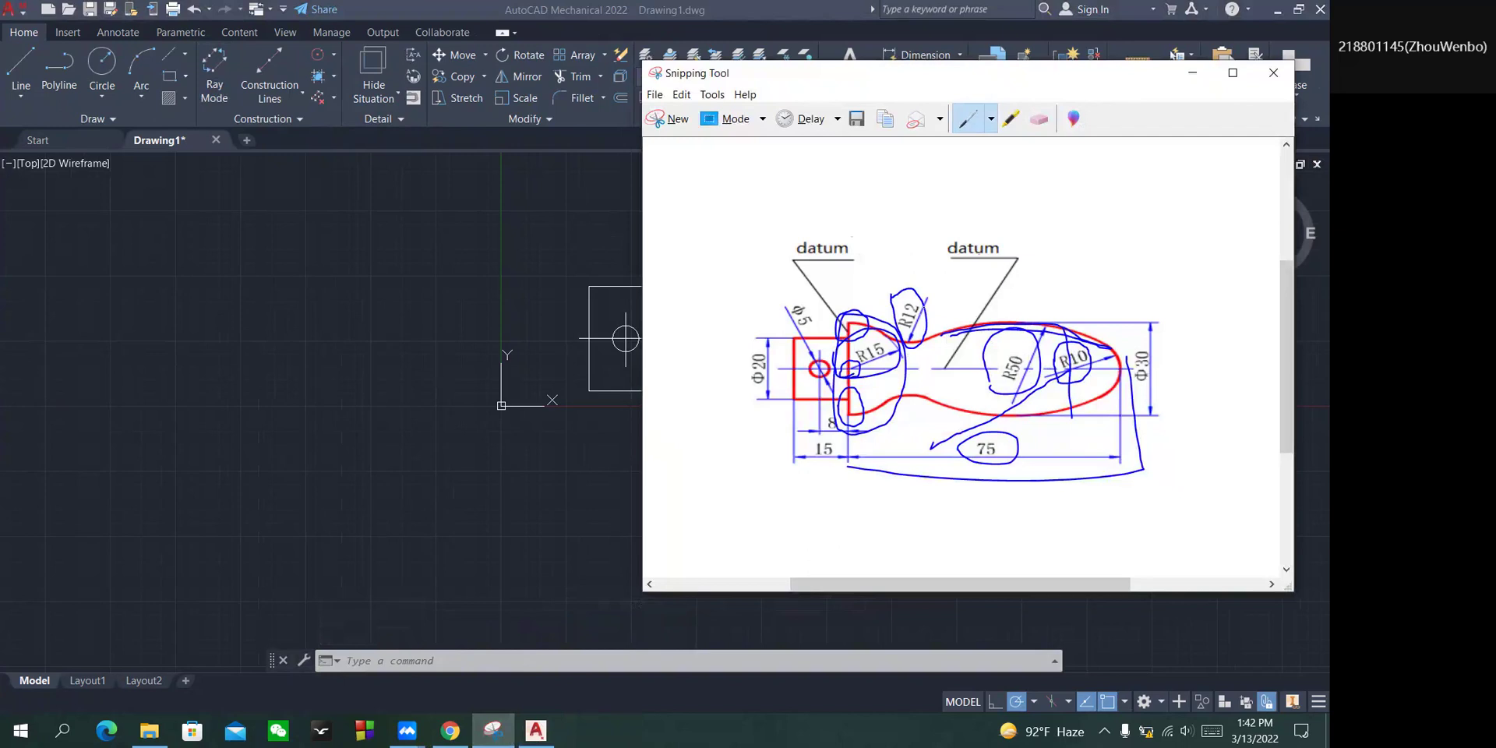
click(1187, 81)
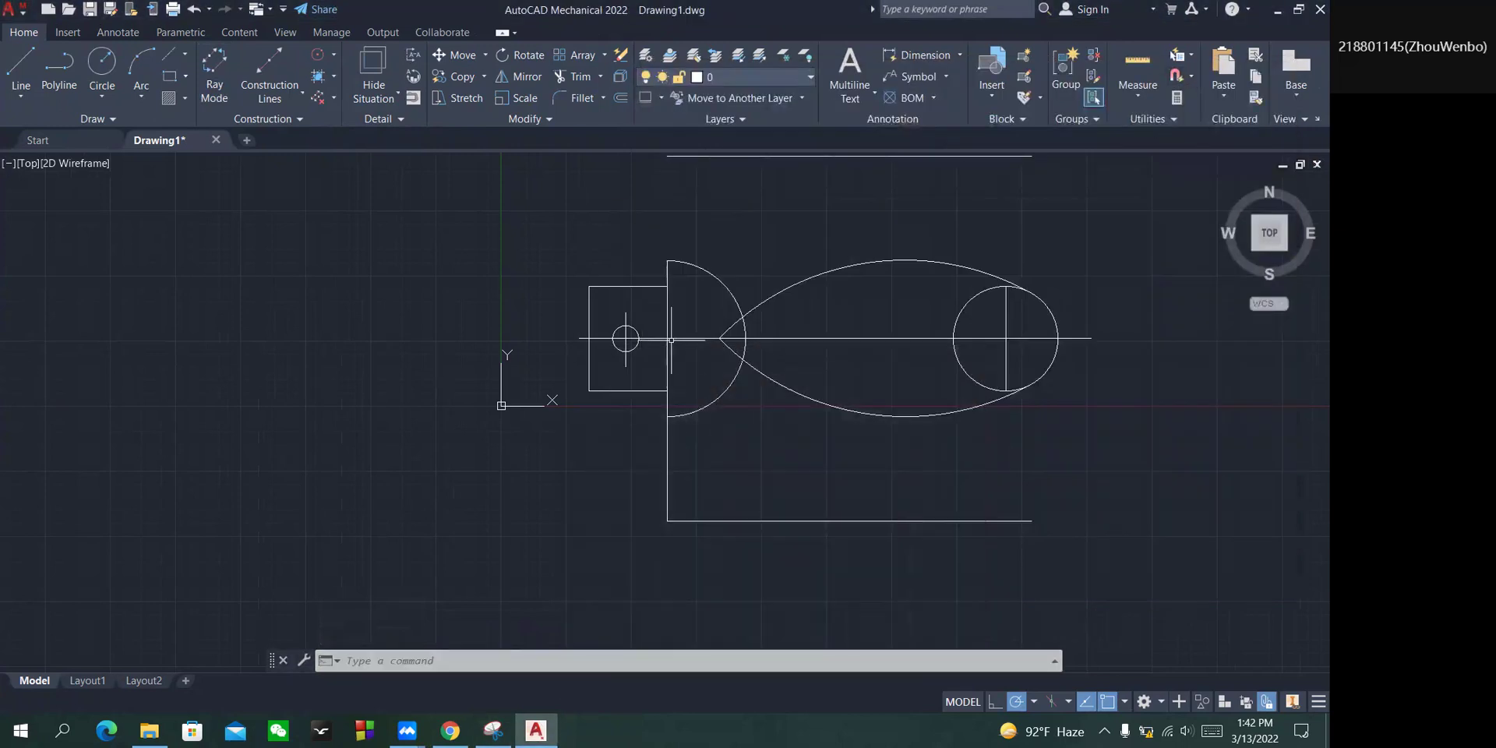
Draw a circle of radius 27 centred on the R15 arc's centre.
click(101, 64)
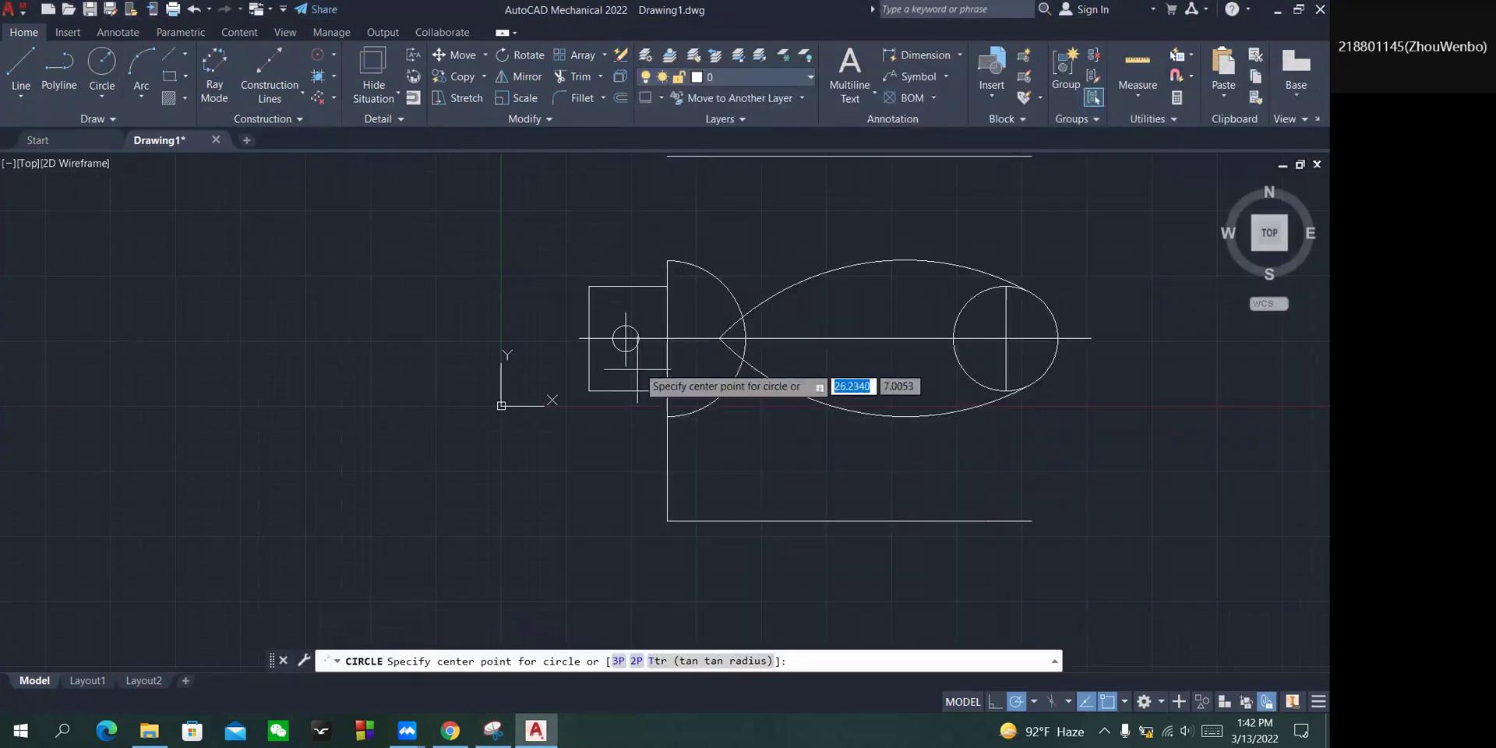
click(666, 337)
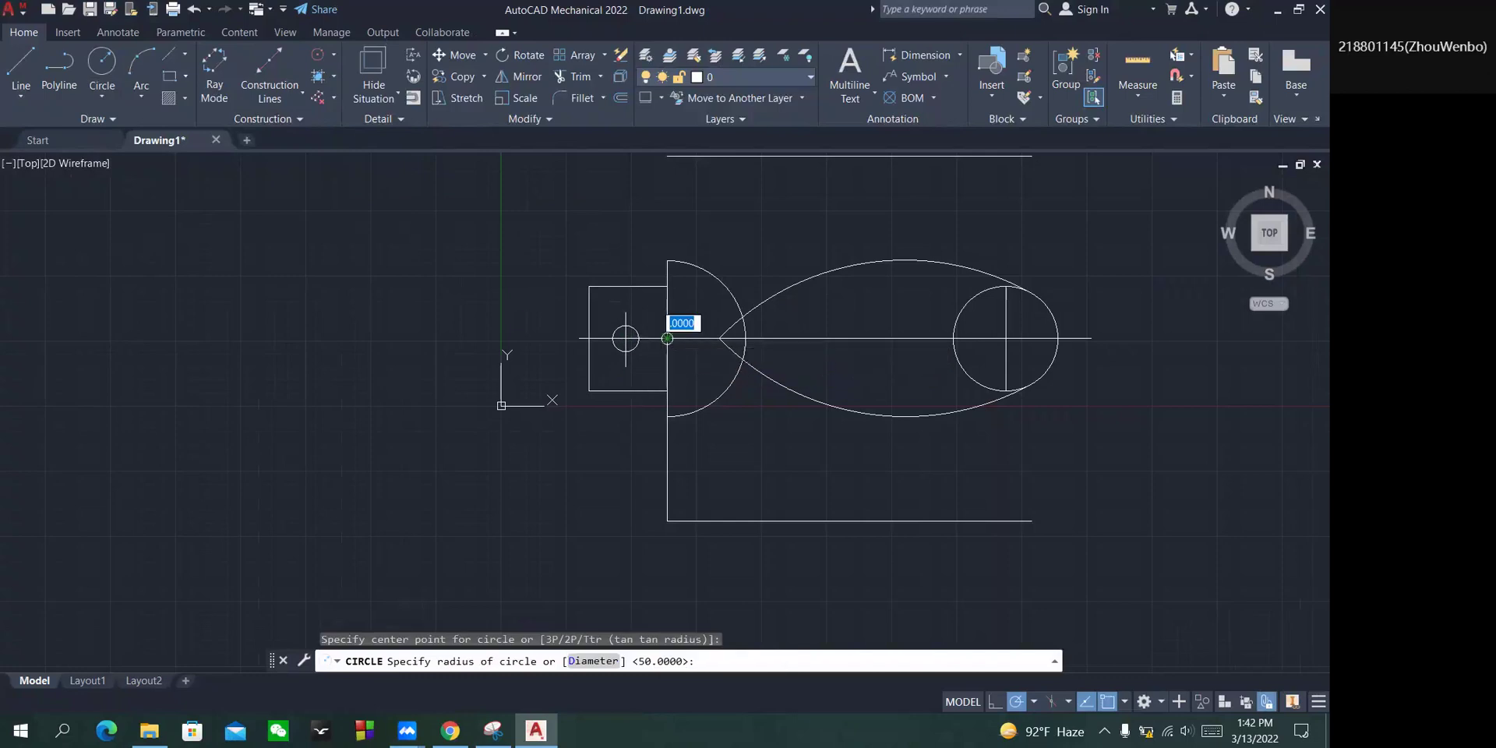
click(666, 338)
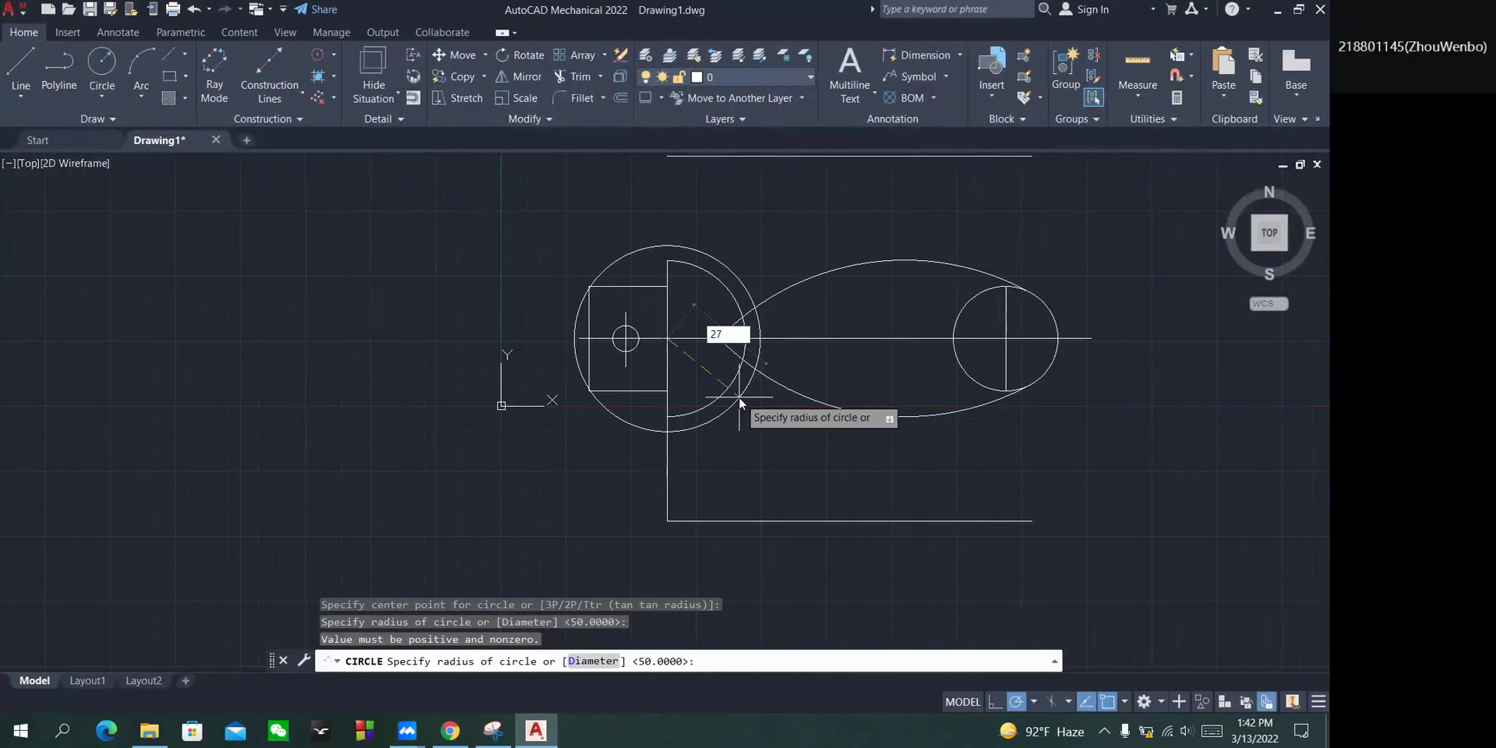
key(Return)
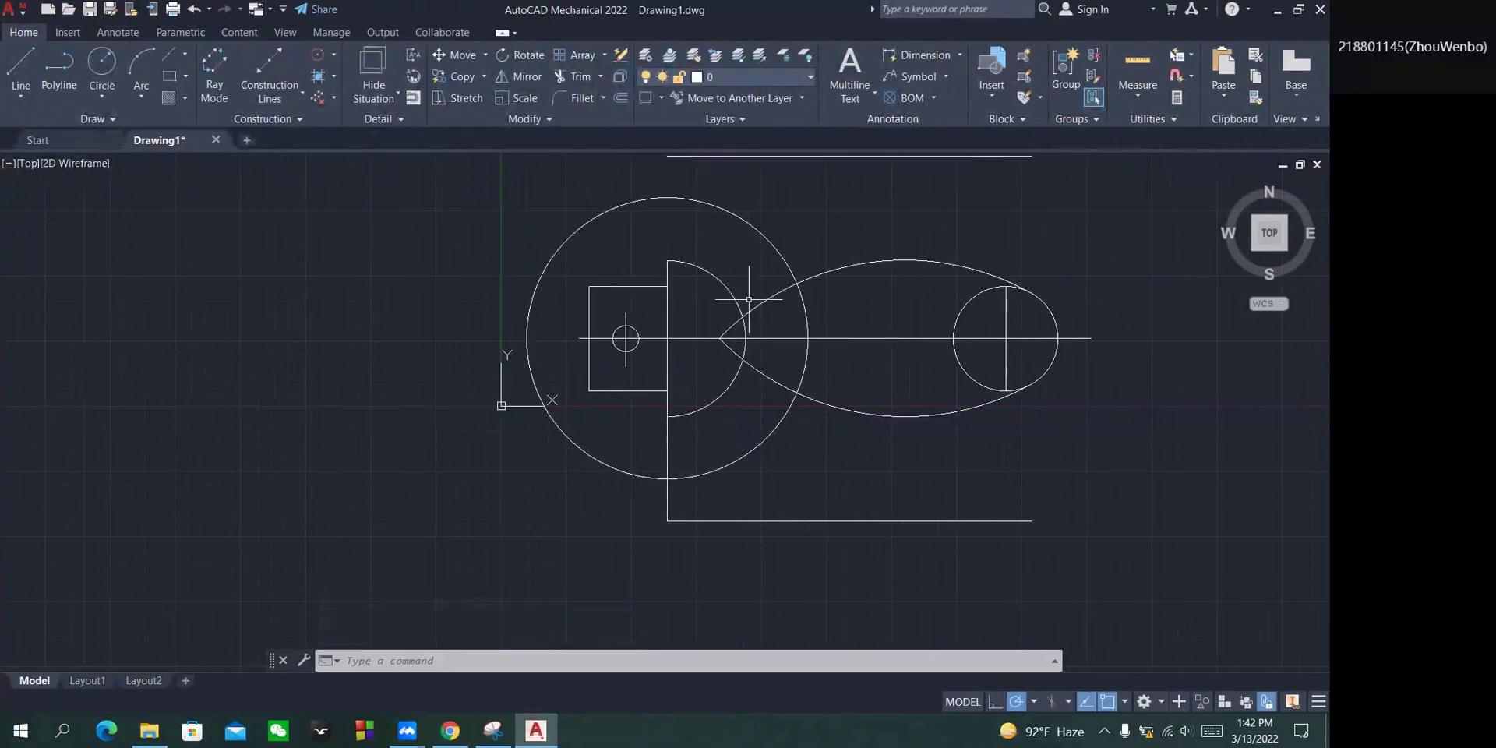
Draw a circle of radius 62 centred on the lower horizontal line at the upper R50 arc's centre.
click(103, 67)
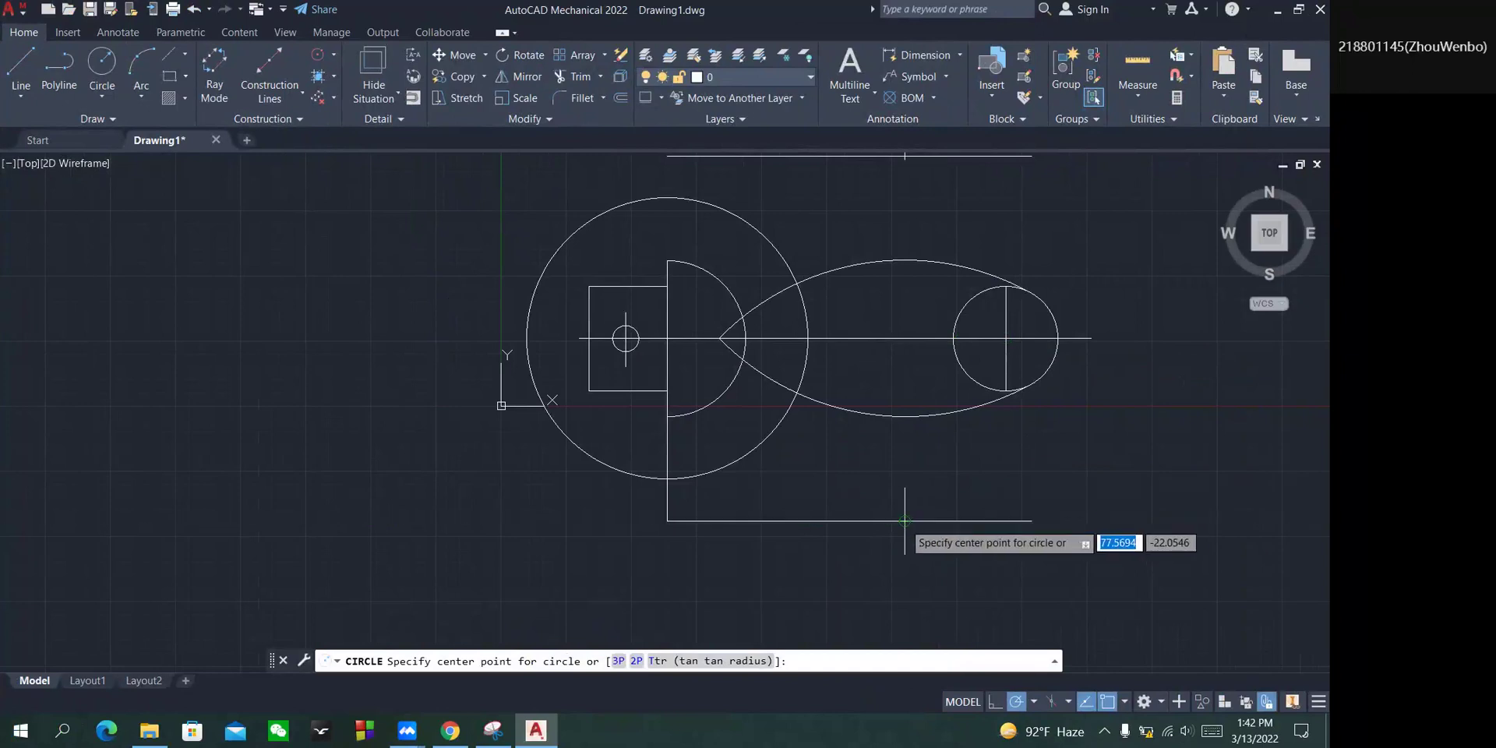
click(905, 520)
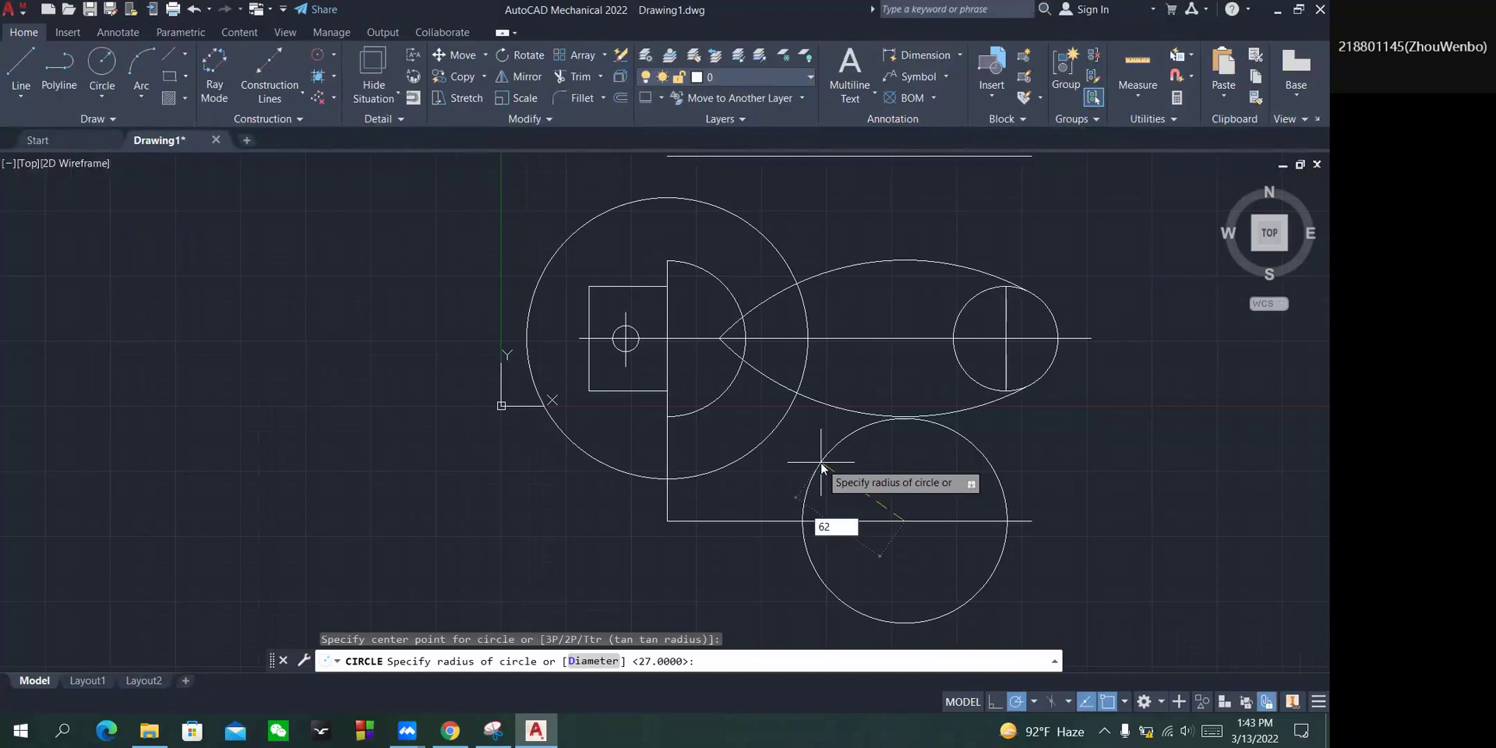
key(Return)
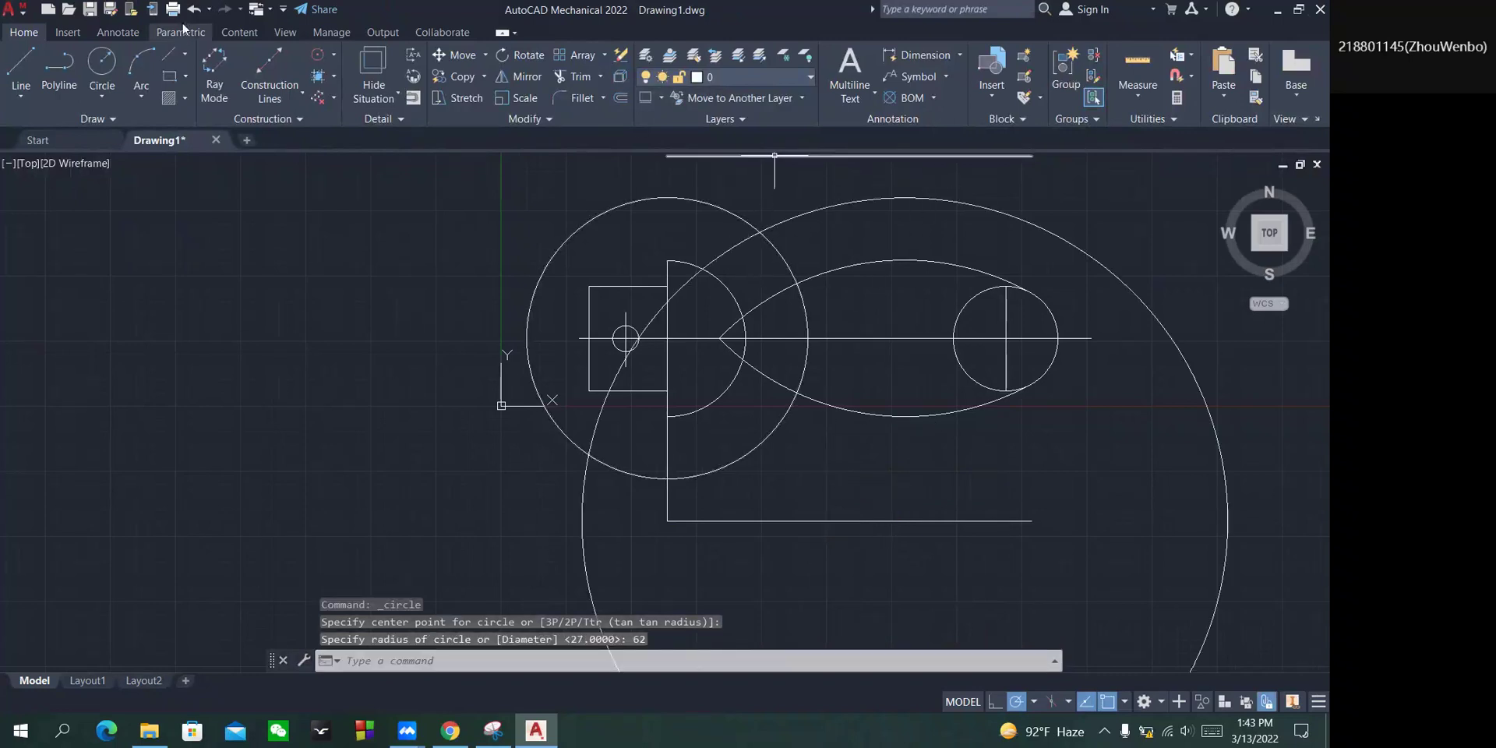
click(100, 61)
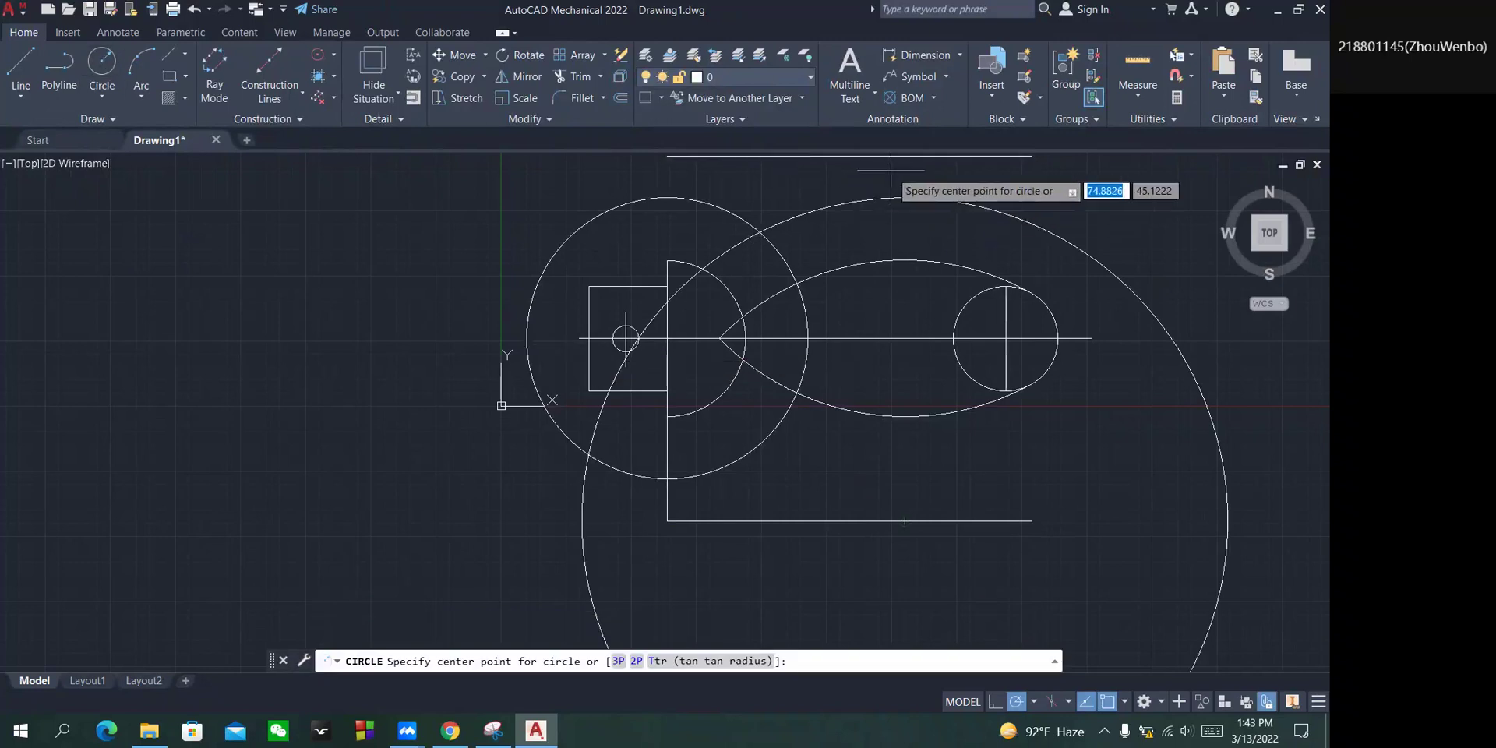
scroll(876, 226, up, 2)
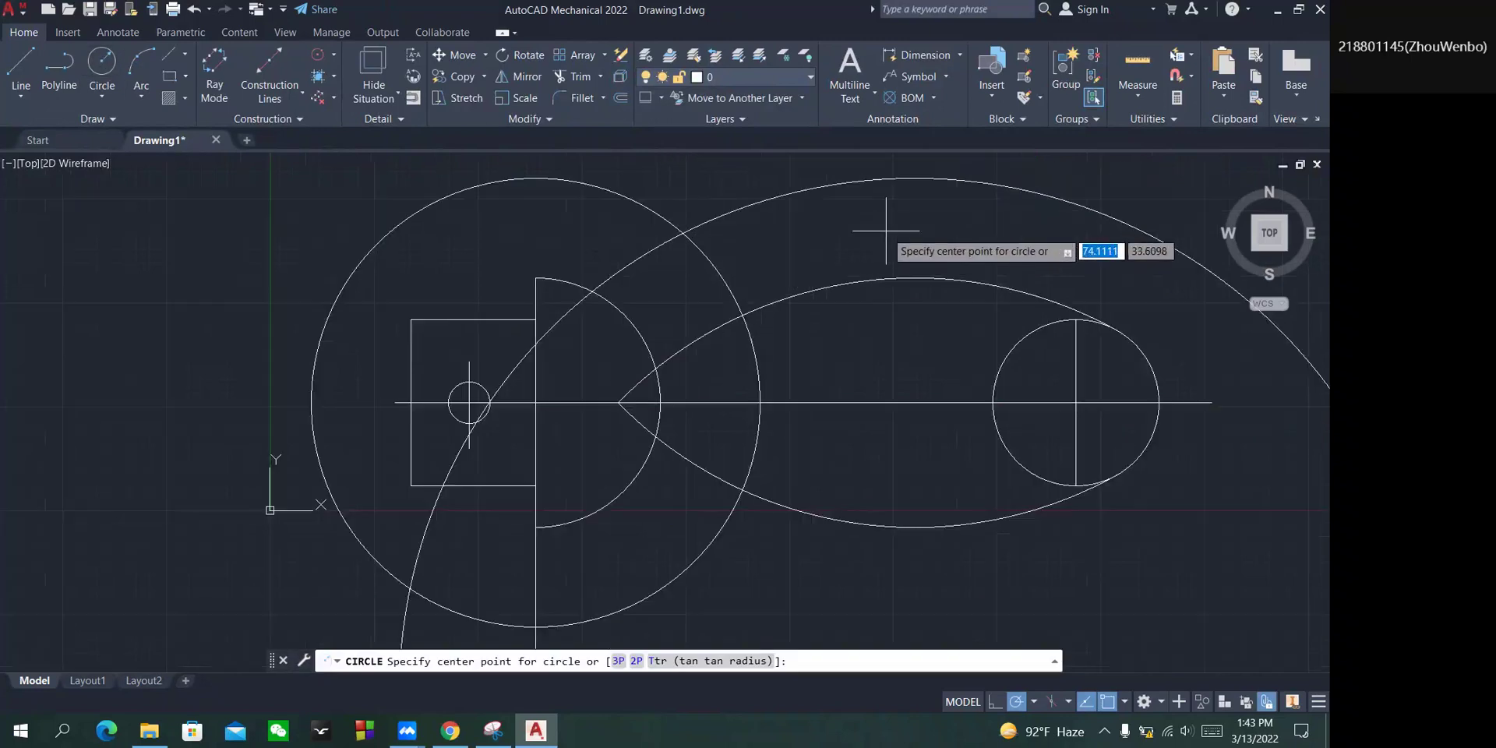
scroll(884, 202, down, 4)
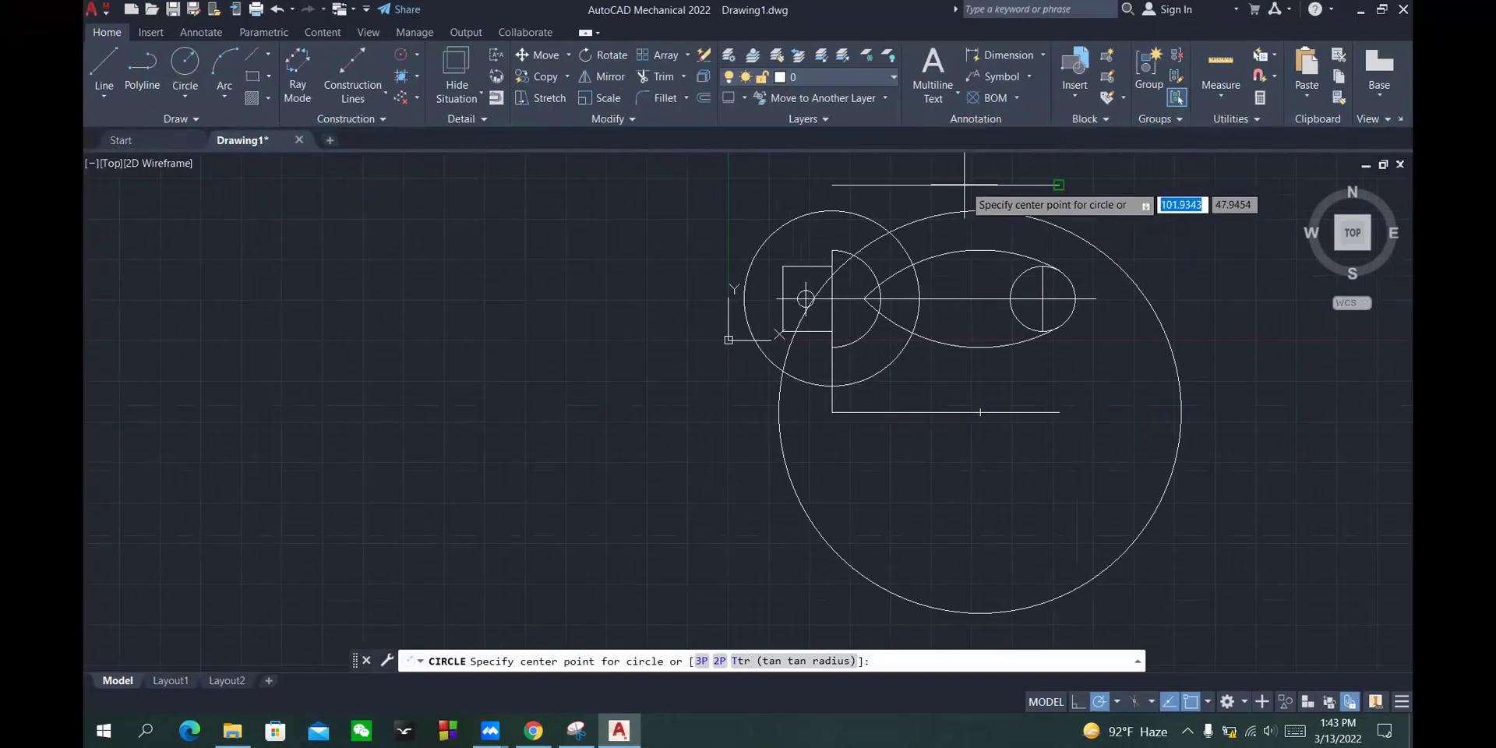
scroll(964, 185, up, 2)
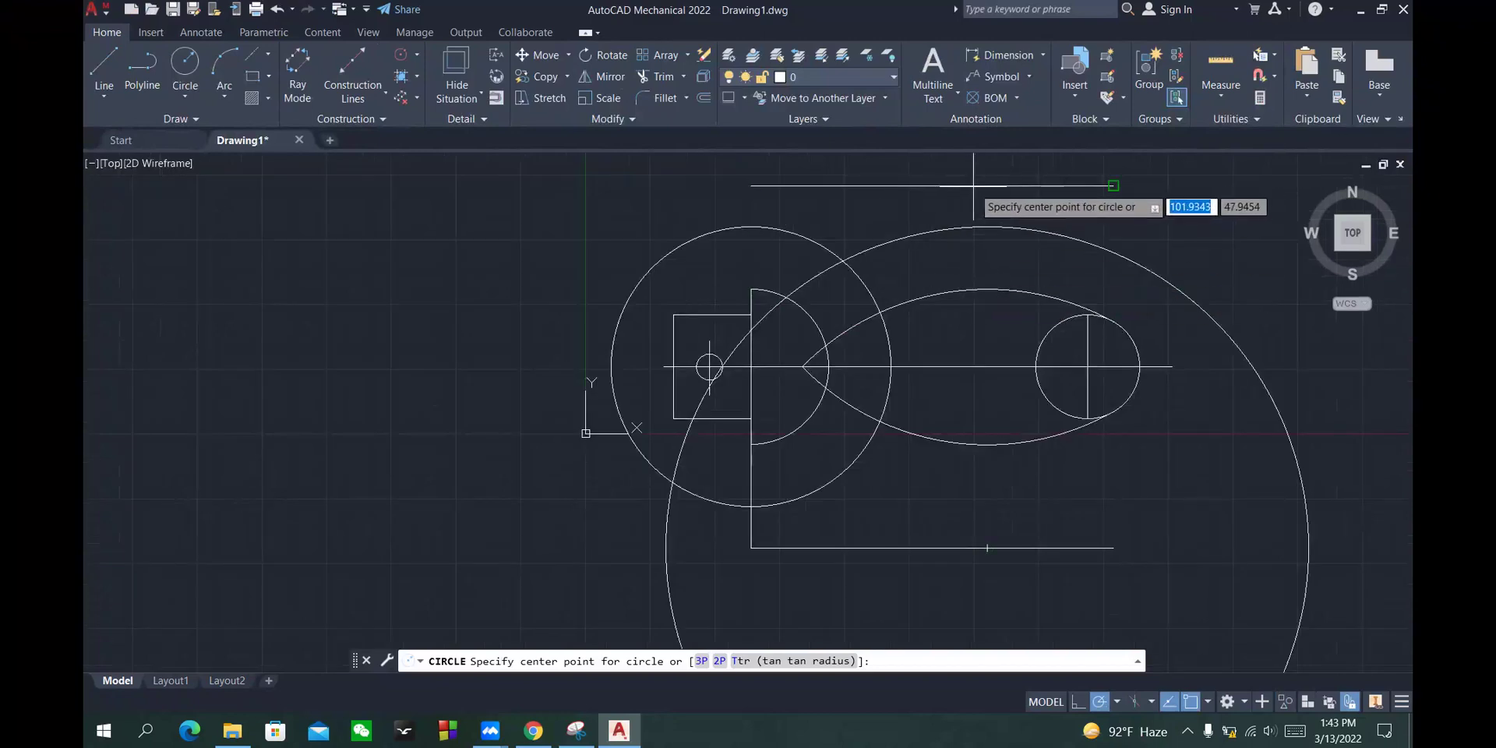
click(970, 186)
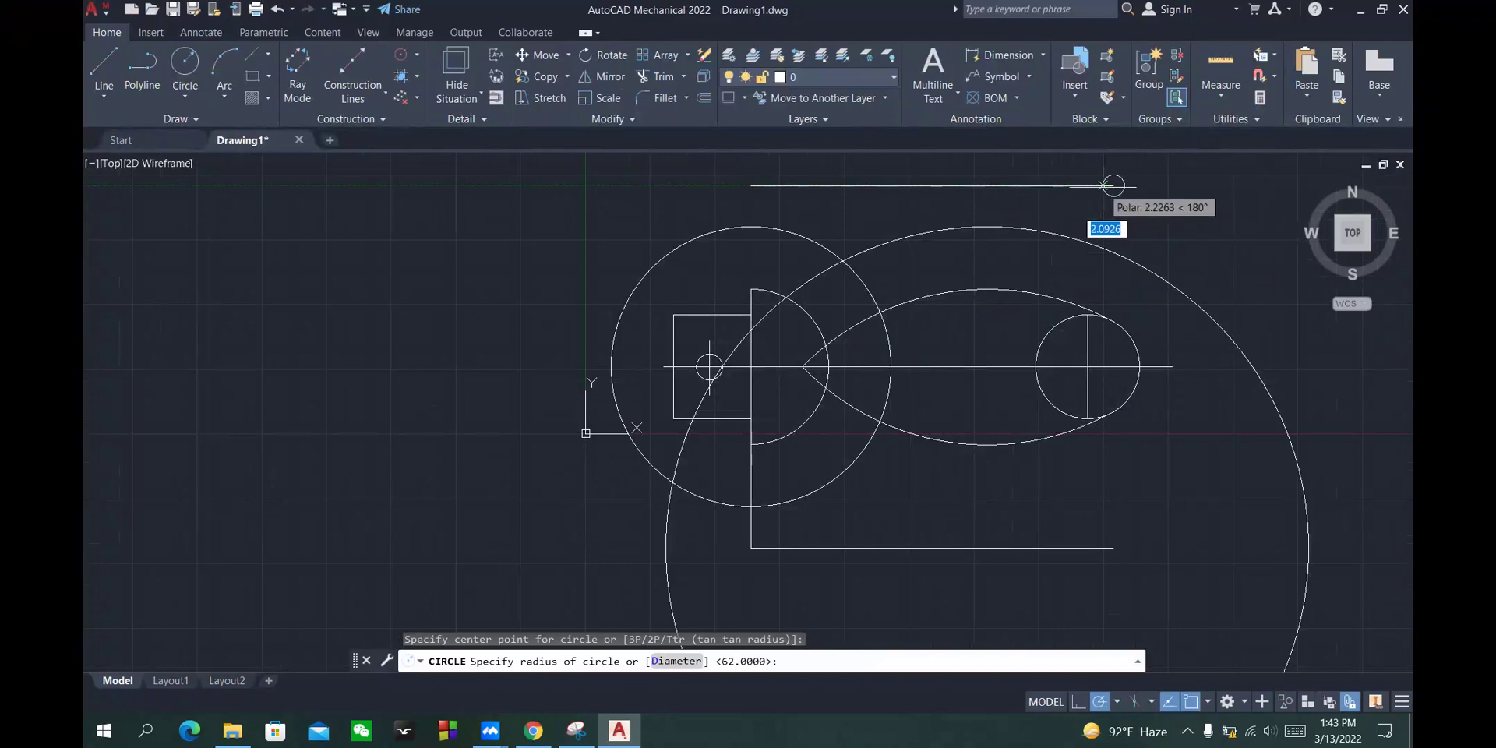
Draw a construction circle of radius 40 centred on the radius 10 circle's centre to locate the other R50 centre.
click(185, 62)
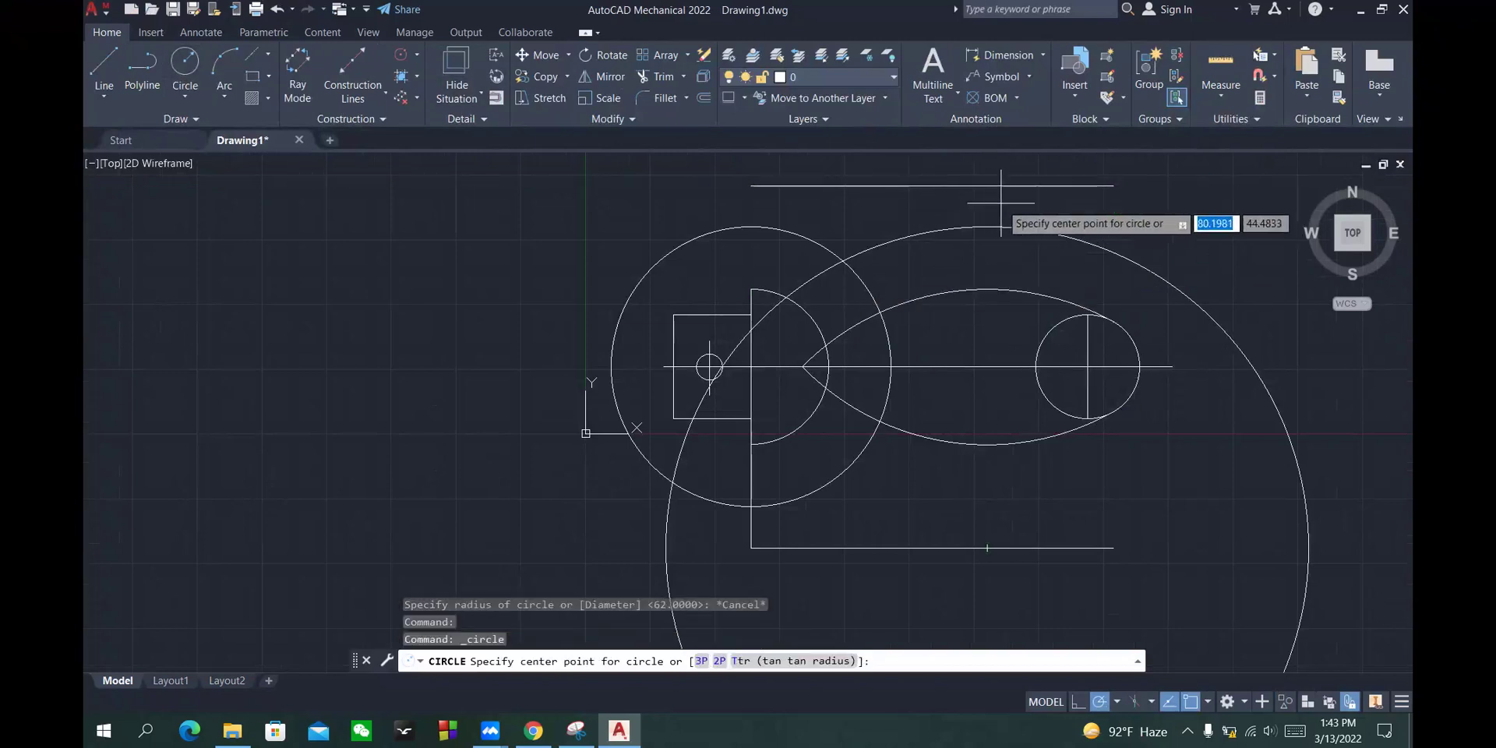
click(1089, 366)
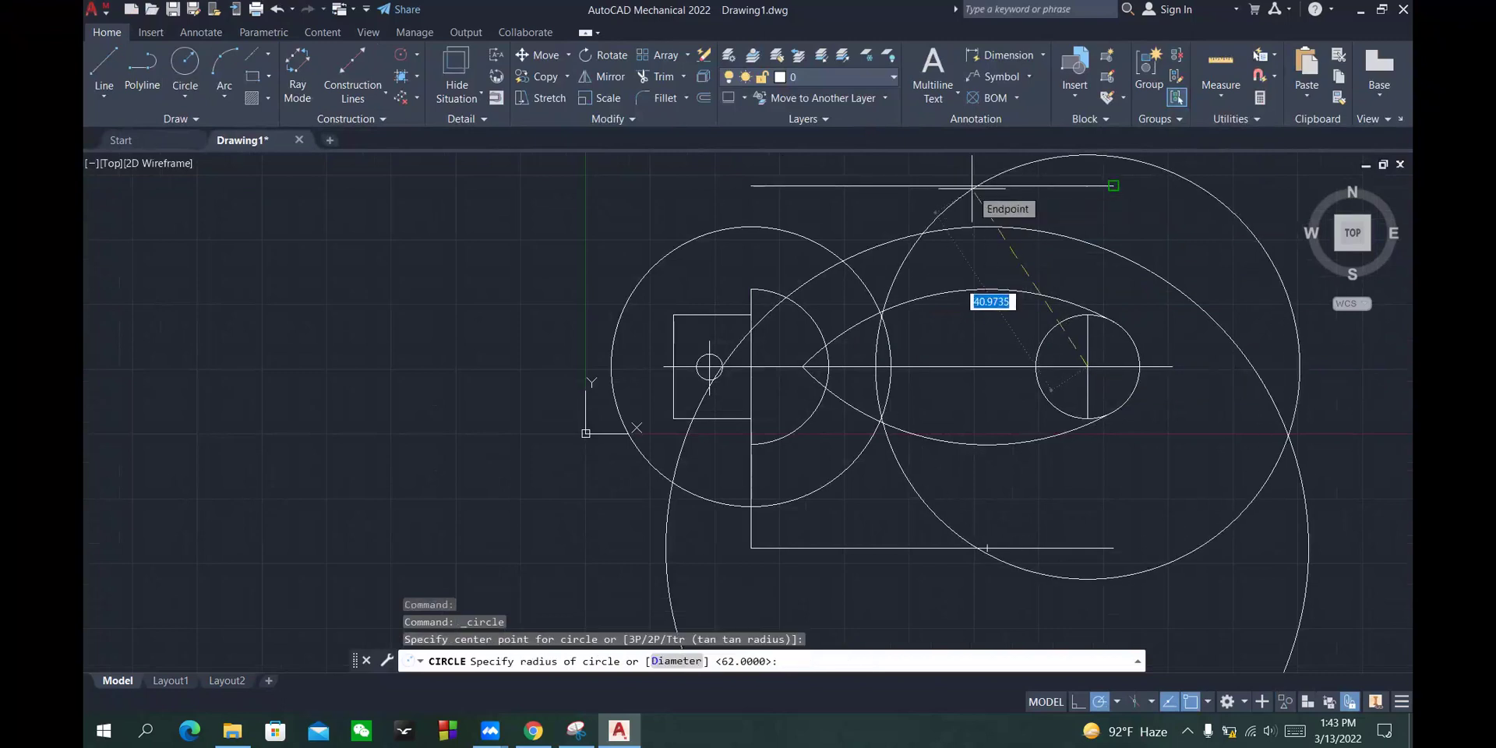
text(40)
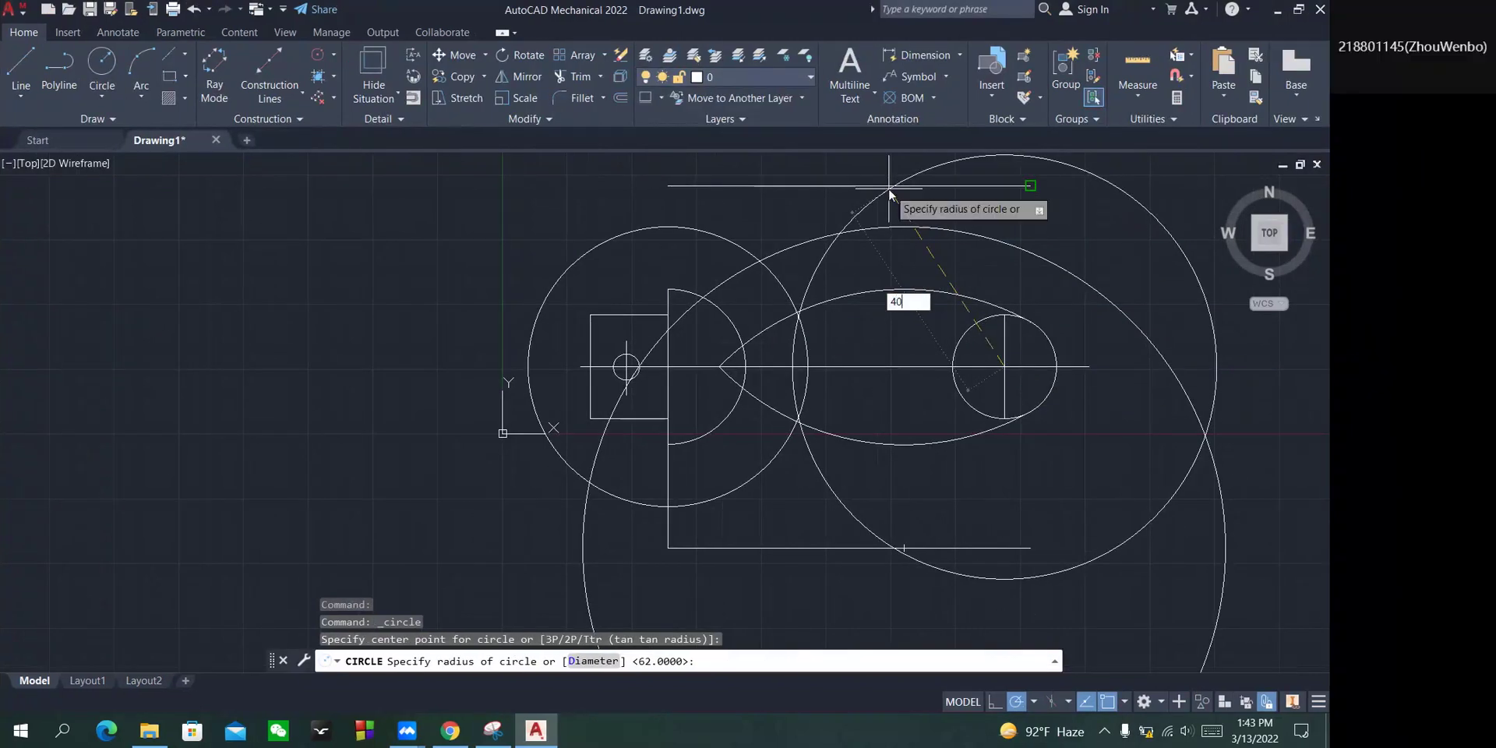
key(Return)
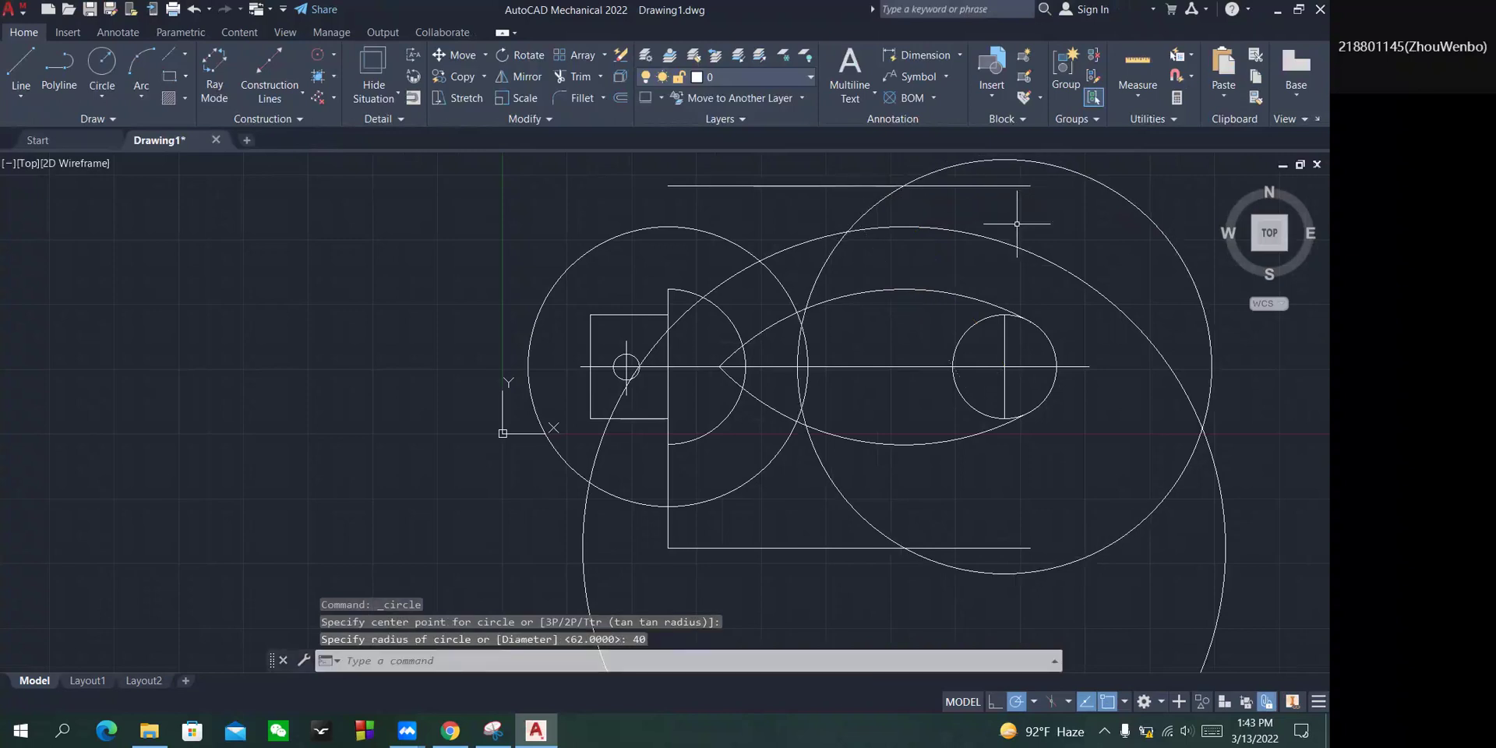
Draw a circle of radius 62 centred where the radius 40 circle crosses the upper horizontal line.
click(92, 65)
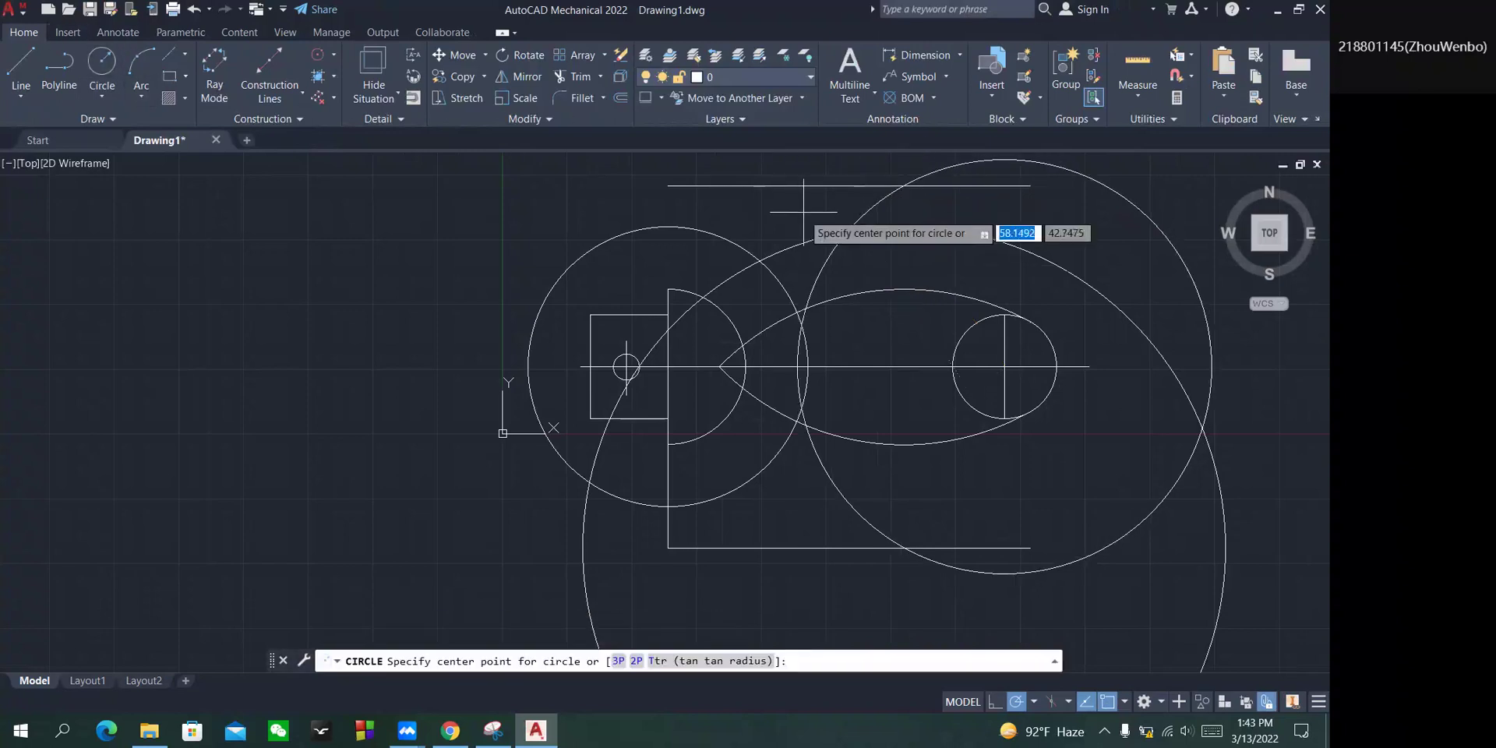
click(904, 185)
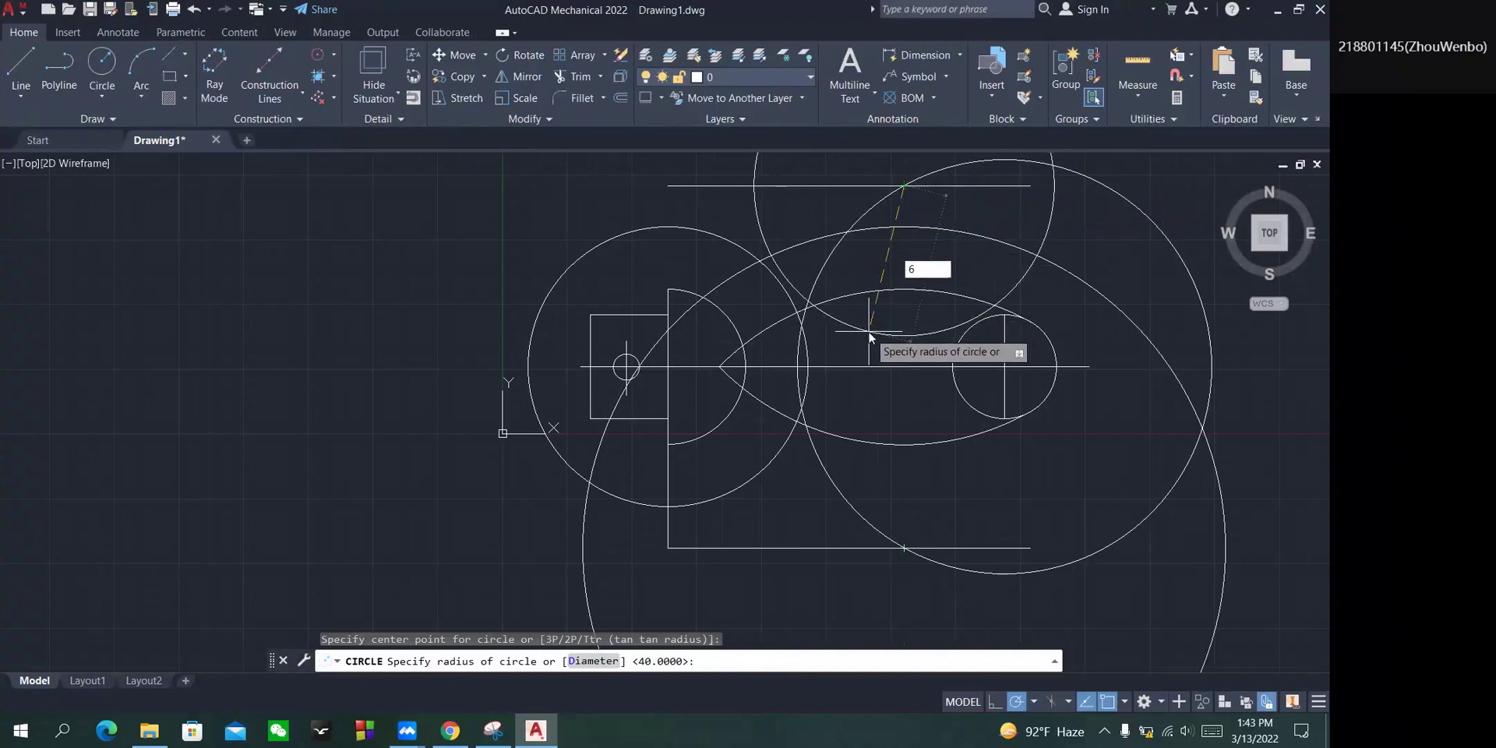
key(Return)
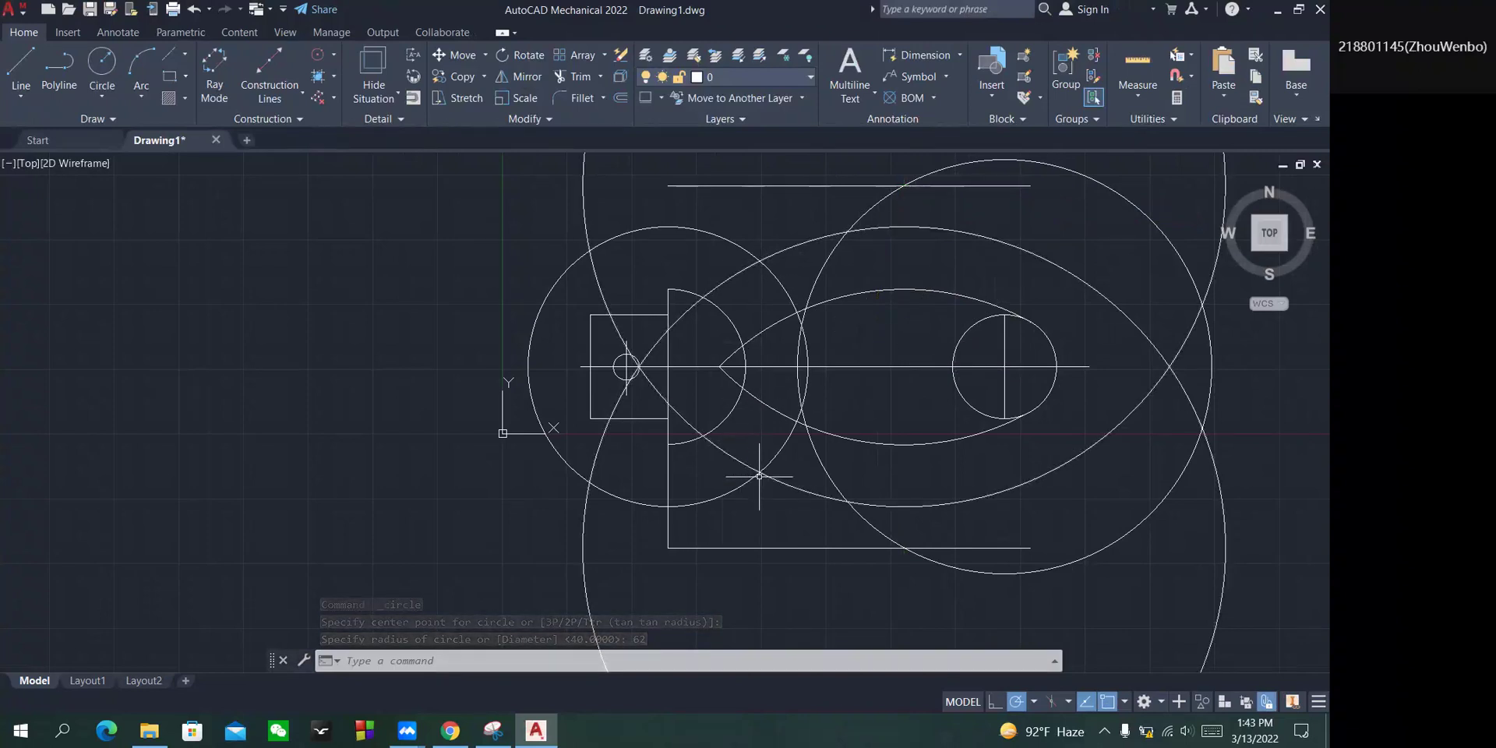
Draw two circles of radius 12 centred where the radius 27 and radius 62 circles cross, below and above the centreline.
click(101, 66)
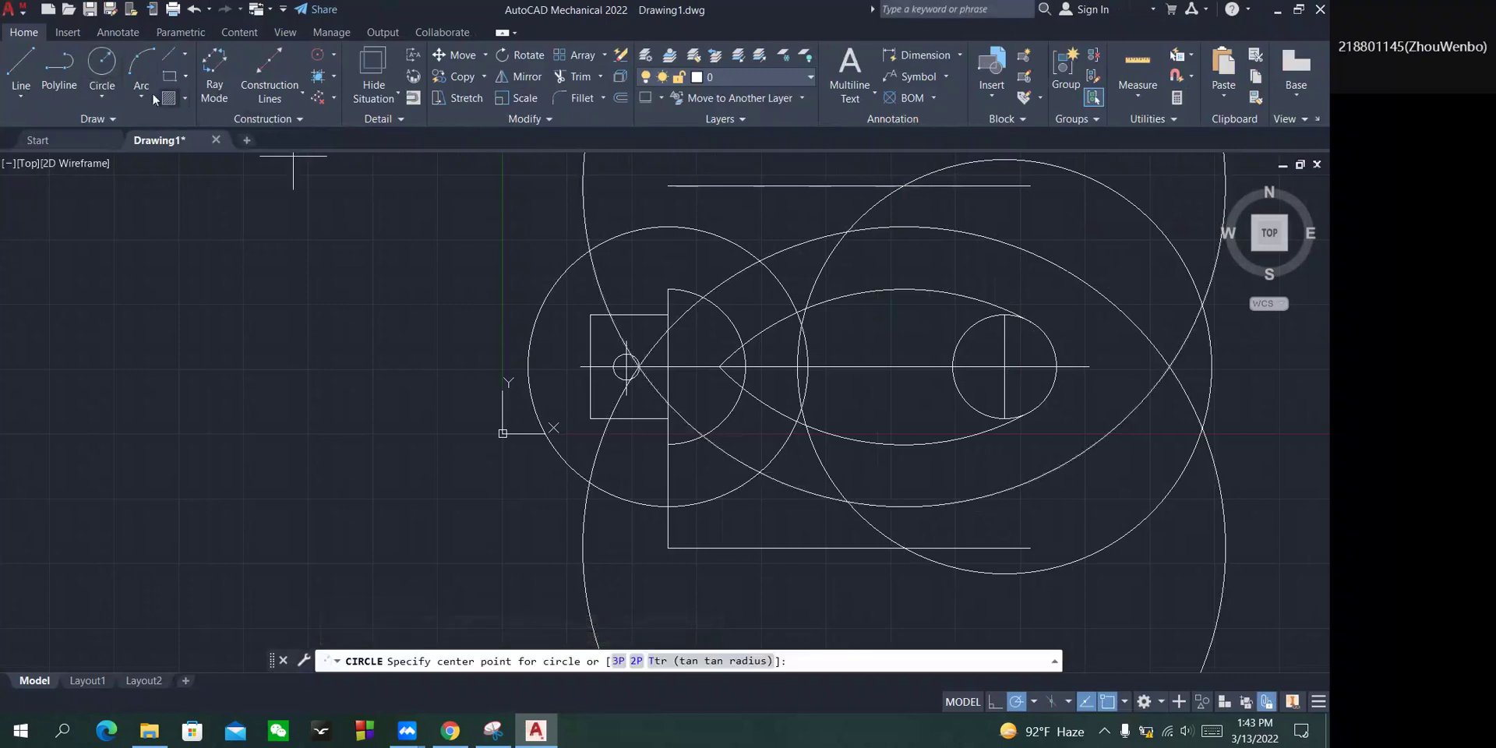
click(759, 471)
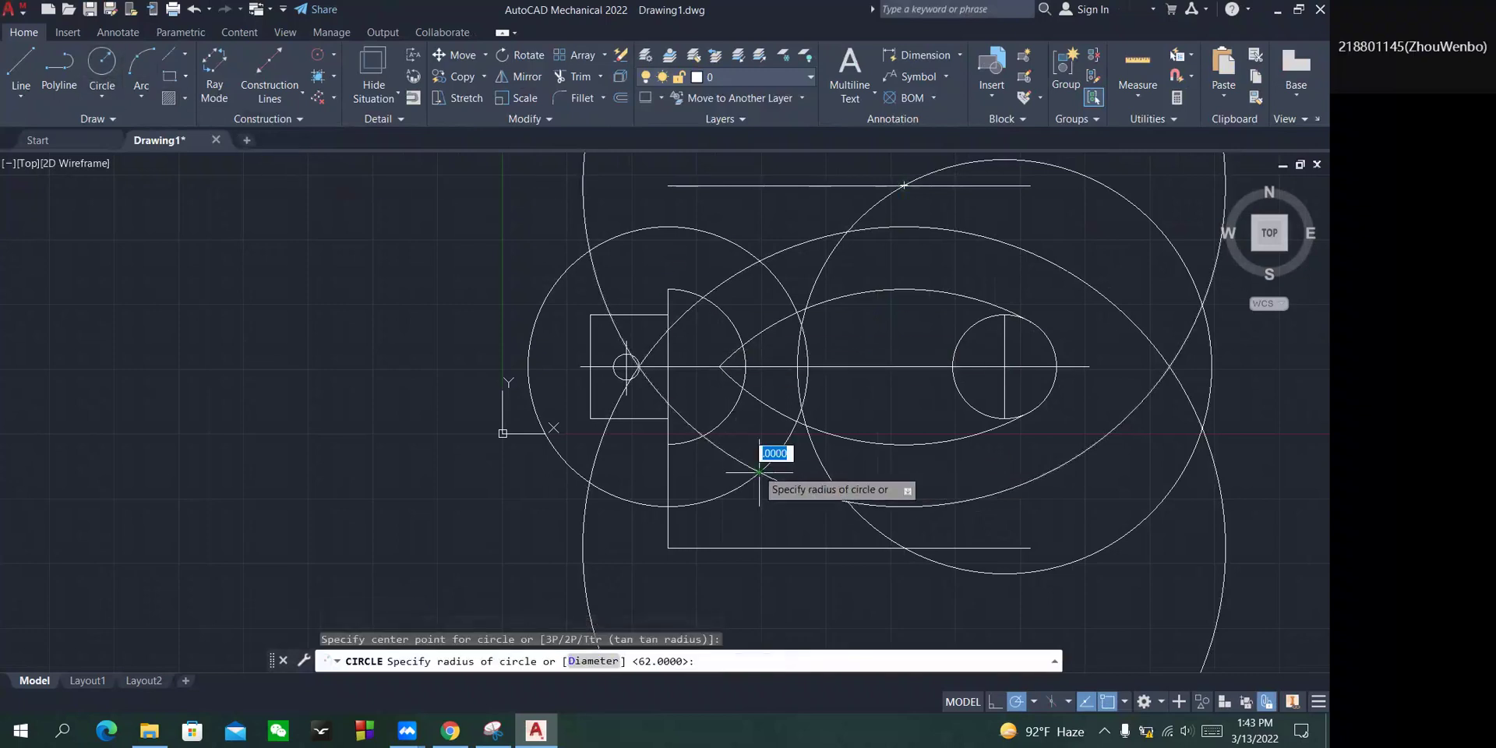
text(12)
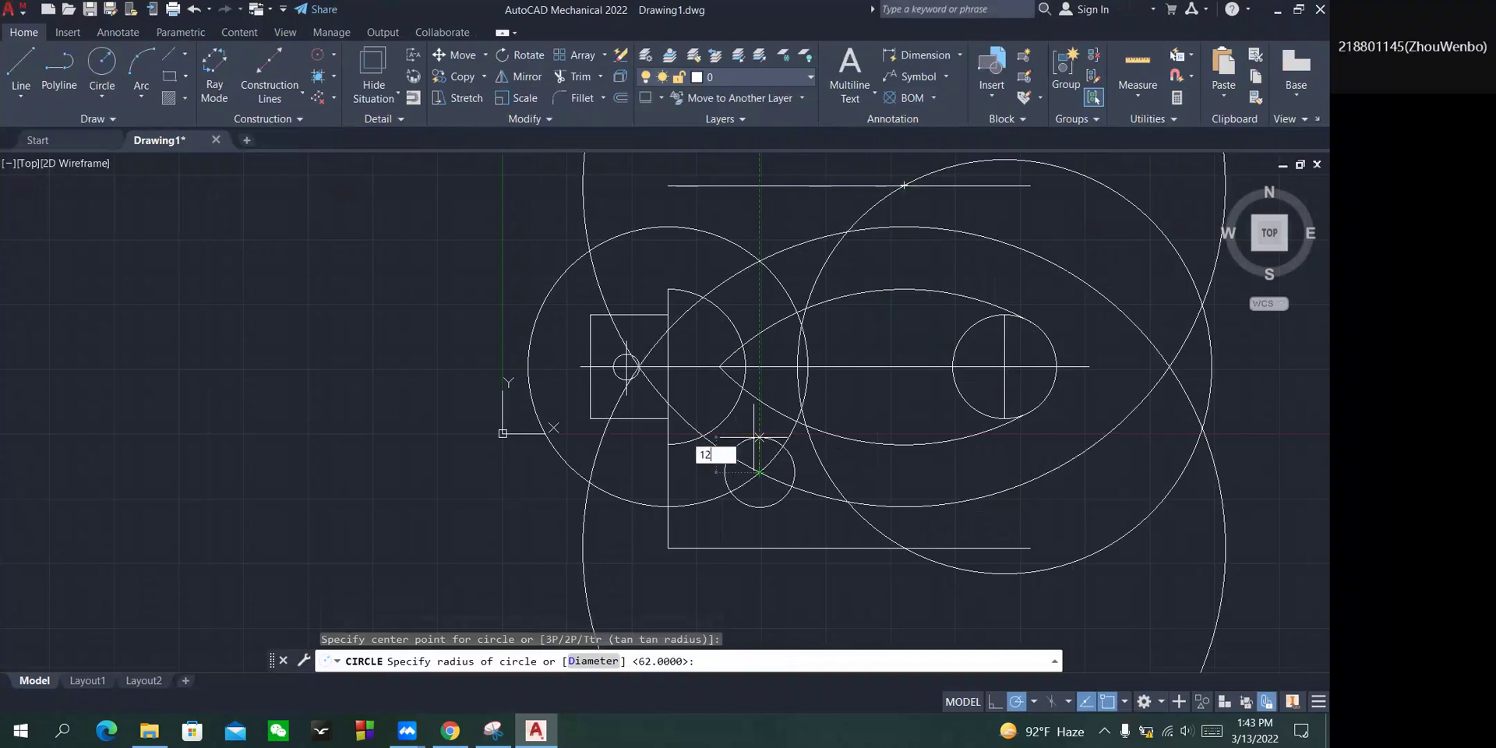
key(Return)
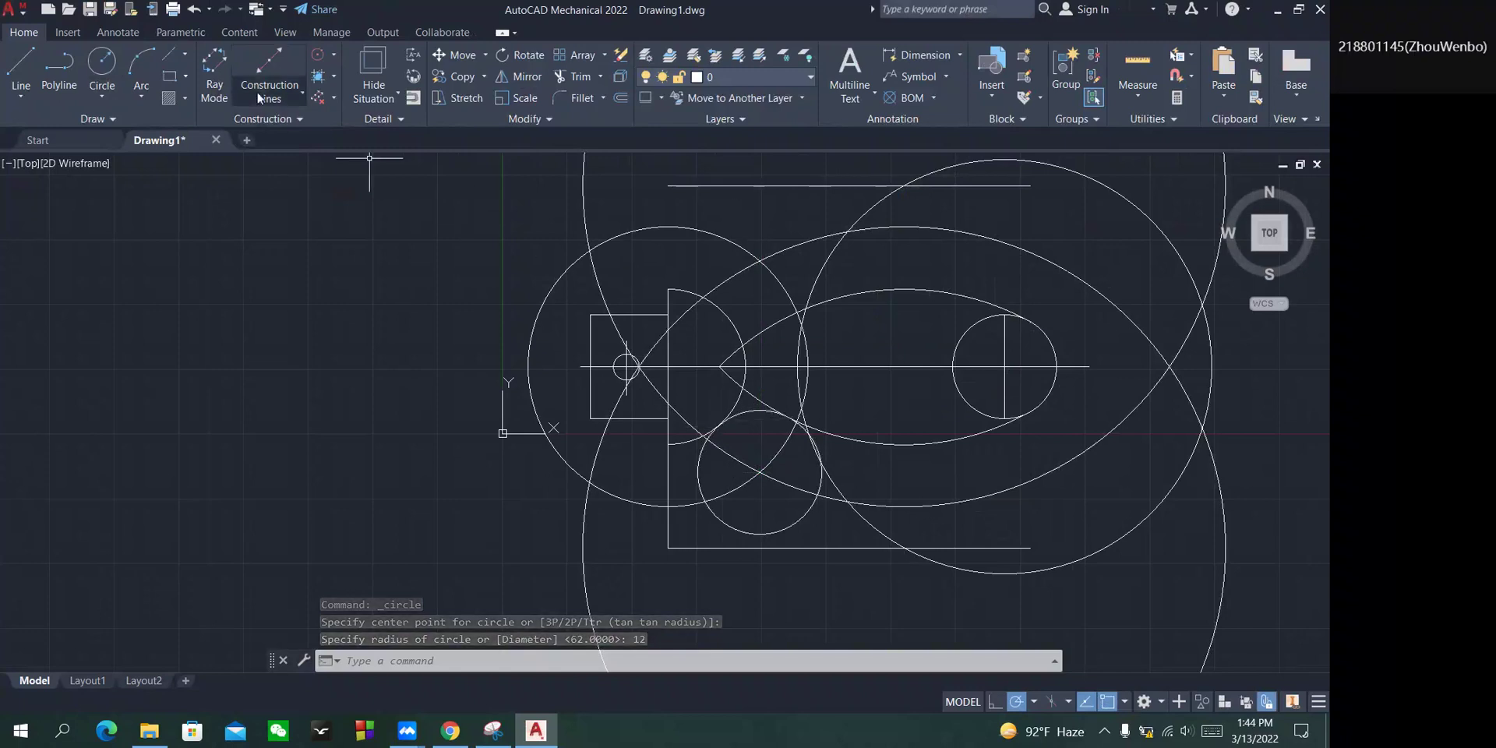
key(Return)
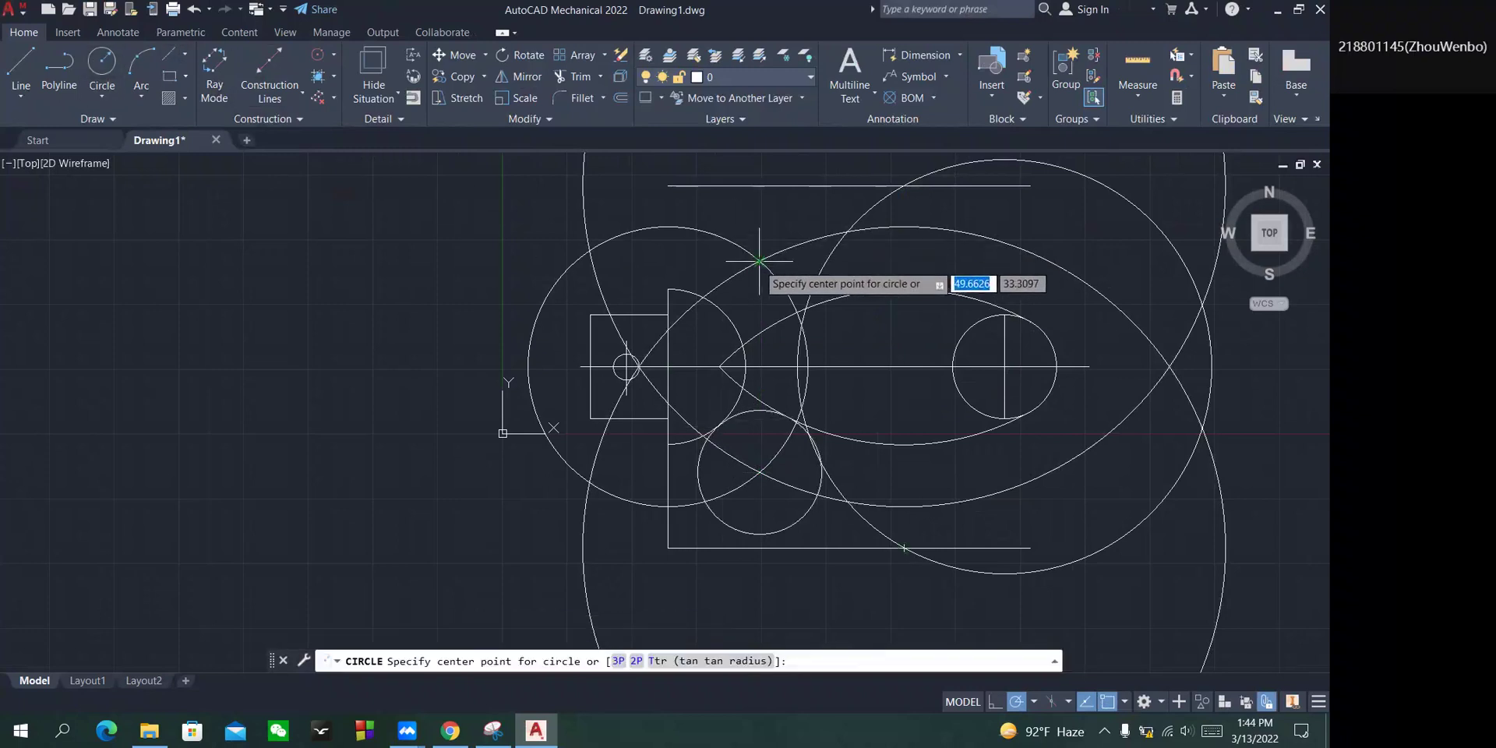
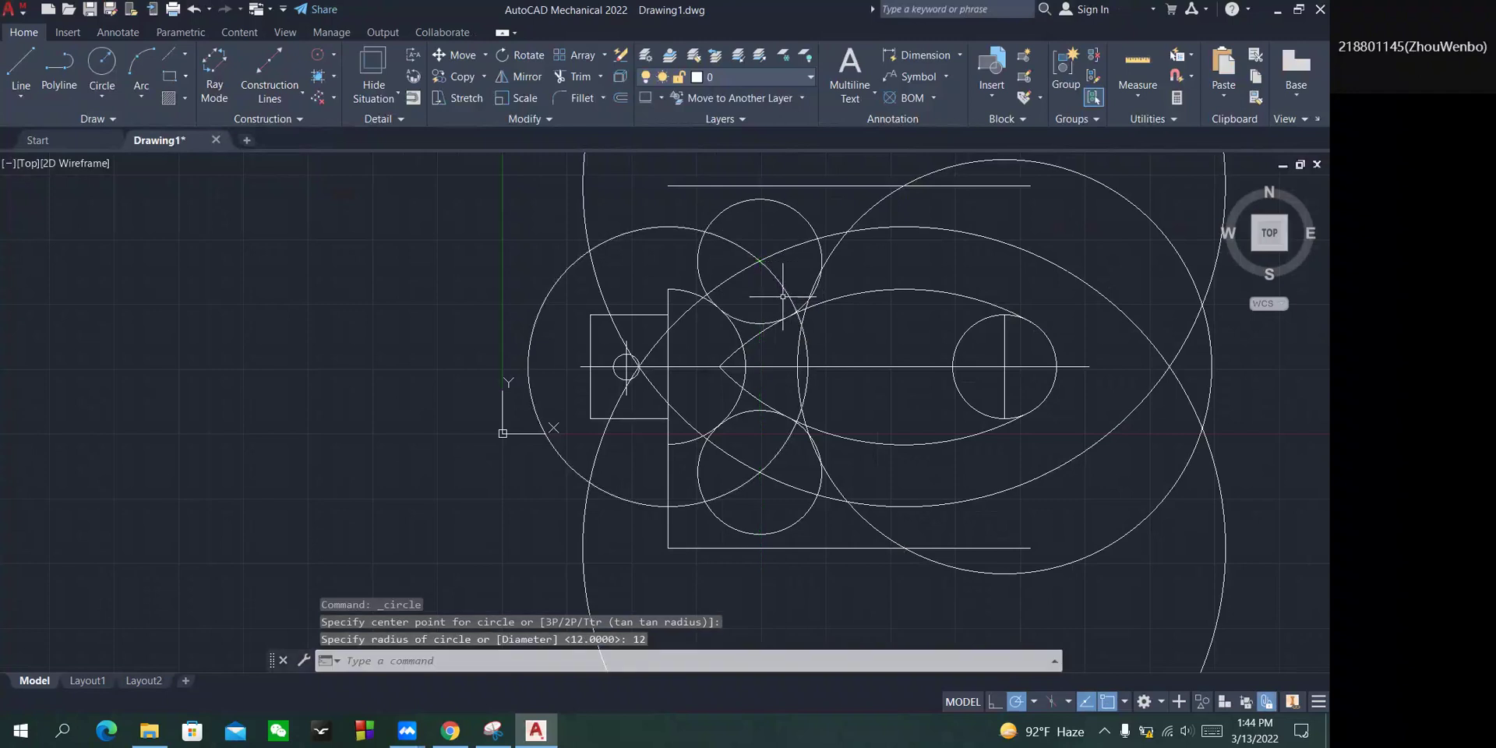
Trim away the outer parts of the radius 62 and radius 40 construction circles and the lower part of the lower R12 circle.
scroll(782, 296, down, 2)
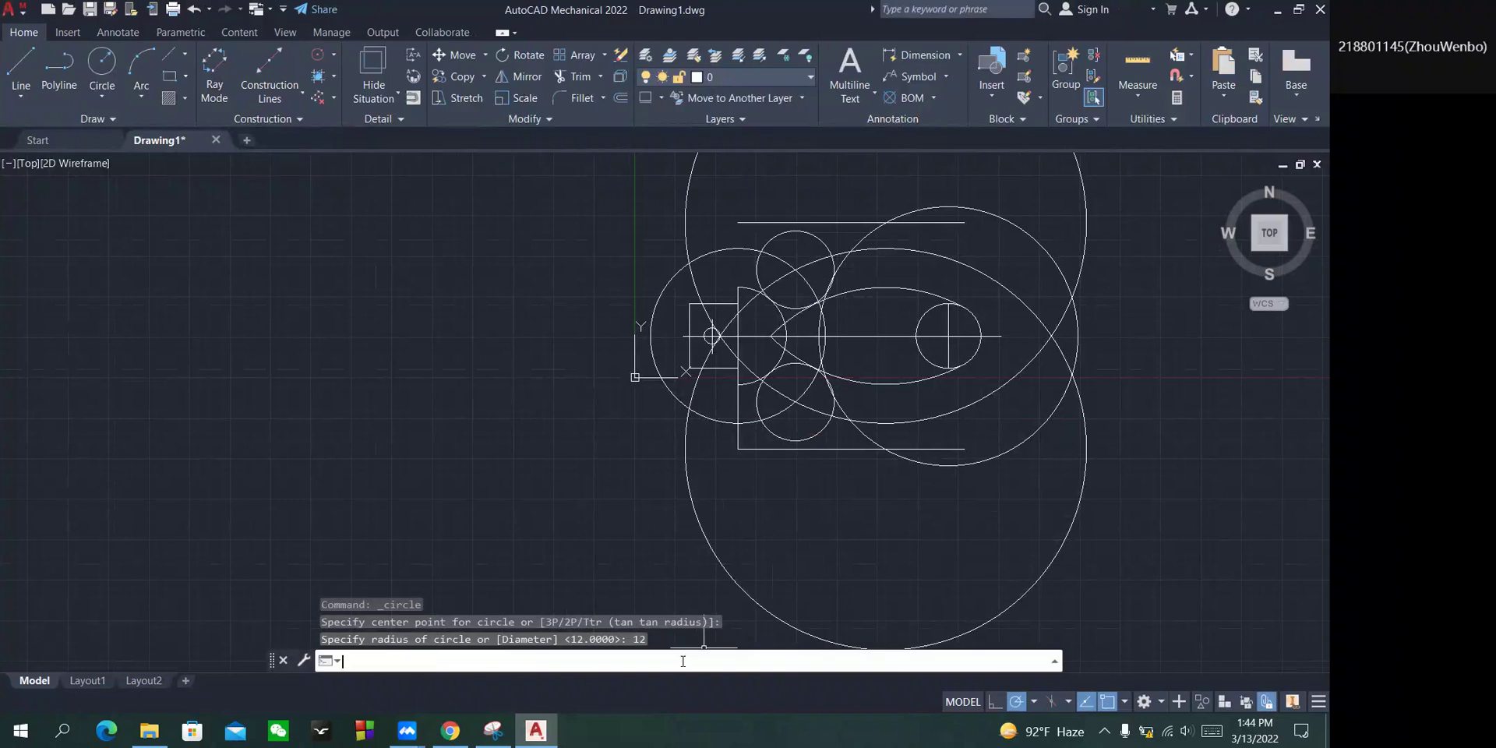
text(tr)
key(Return)
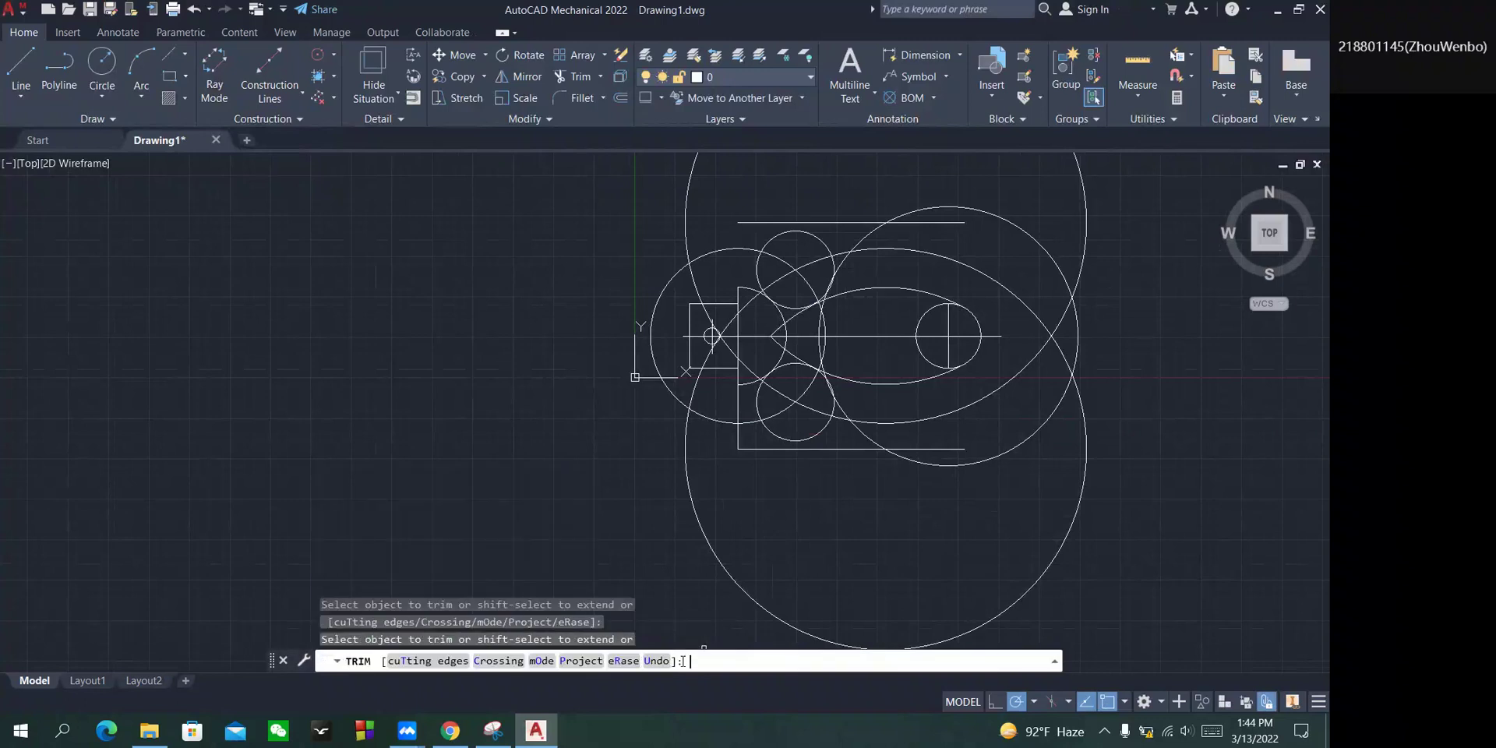
click(815, 625)
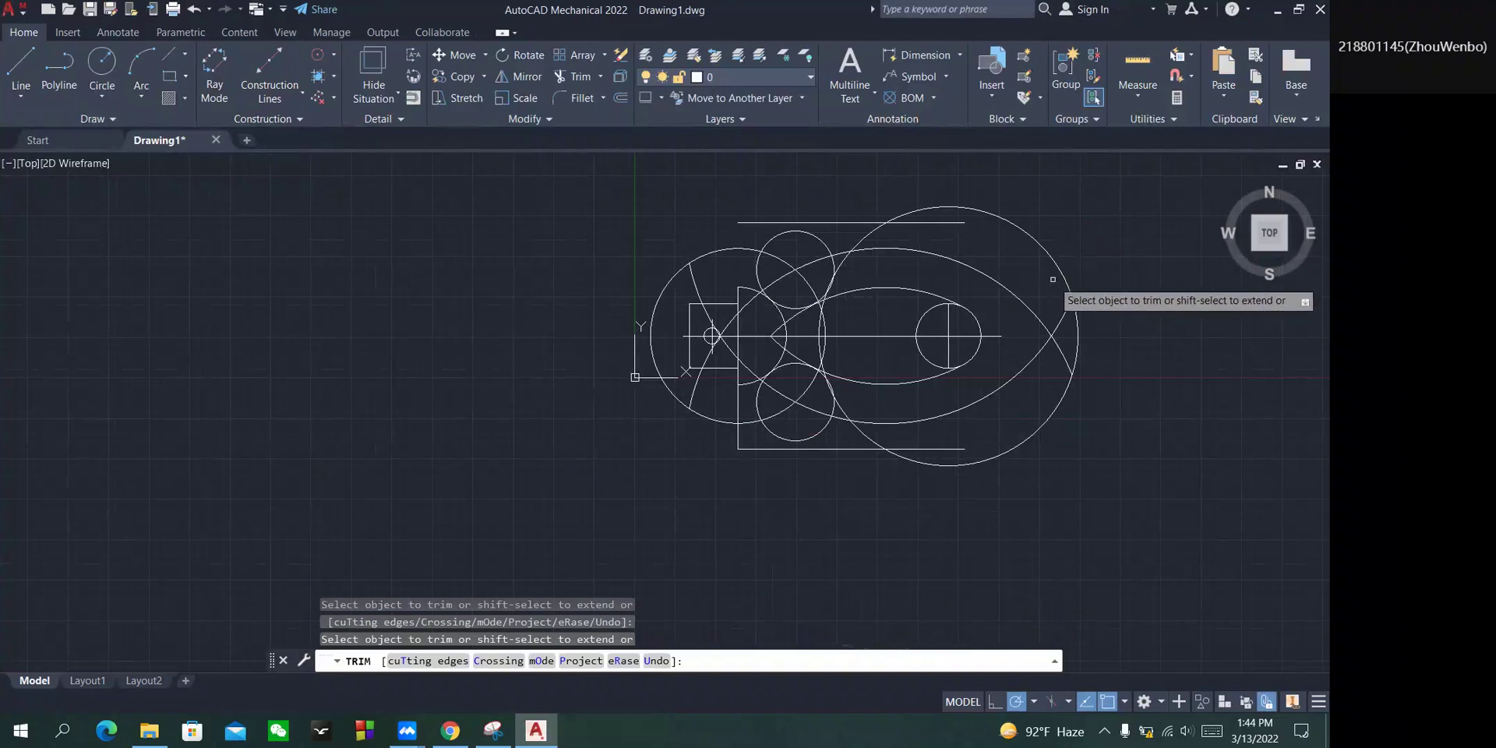
drag(1072, 313, 1052, 319)
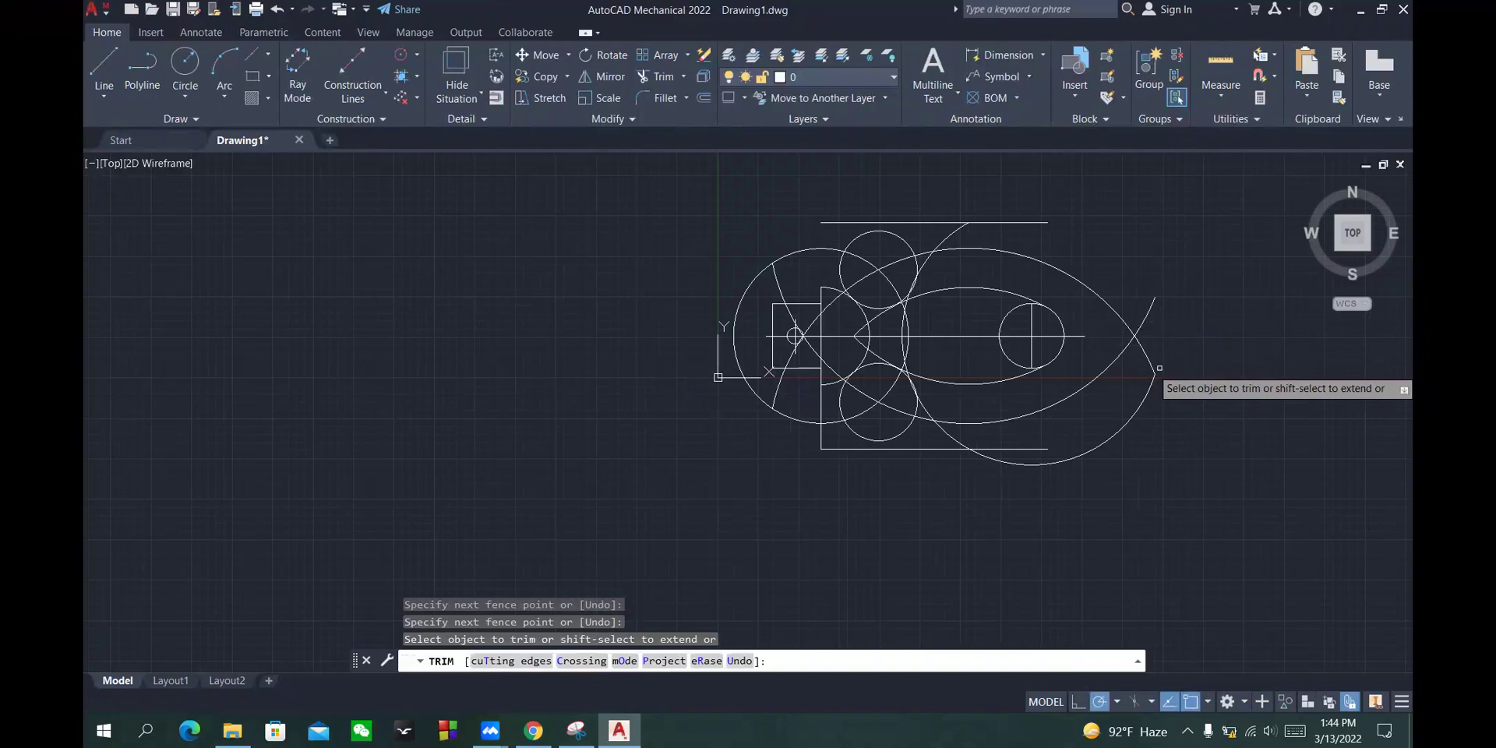
mouse_move(1163, 325)
mouse_down()
mouse_move(1121, 323)
mouse_move(1111, 353)
mouse_move(1151, 376)
mouse_move(1126, 400)
mouse_move(1155, 343)
mouse_up()
mouse_move(991, 415)
mouse_down()
mouse_move(790, 419)
mouse_move(764, 400)
mouse_move(846, 401)
mouse_move(848, 424)
mouse_move(826, 425)
mouse_move(897, 390)
mouse_up()
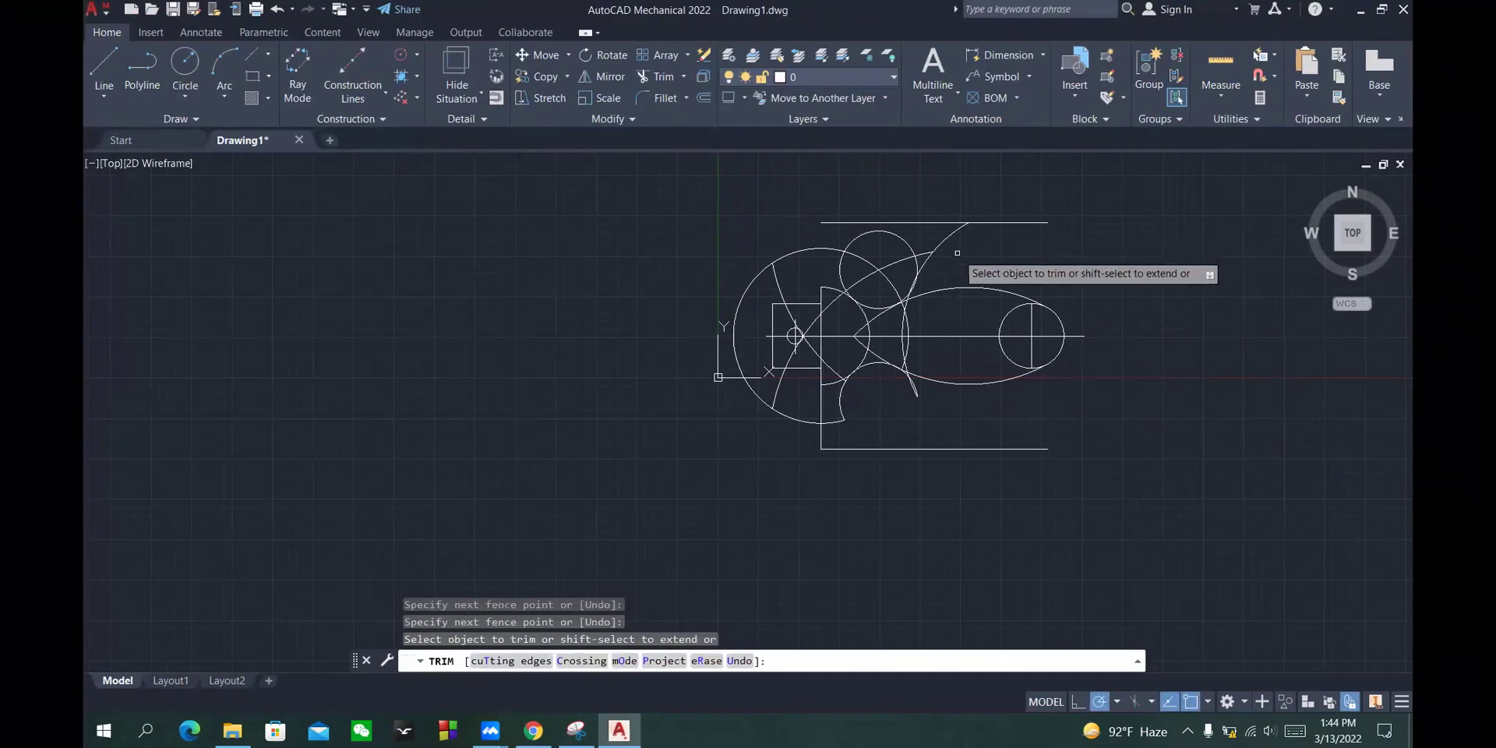
Trim the upper R12 circle to its connecting arc and remove the radius 27 circle's outer portions and the lower R12 leftover.
drag(896, 261, 896, 252)
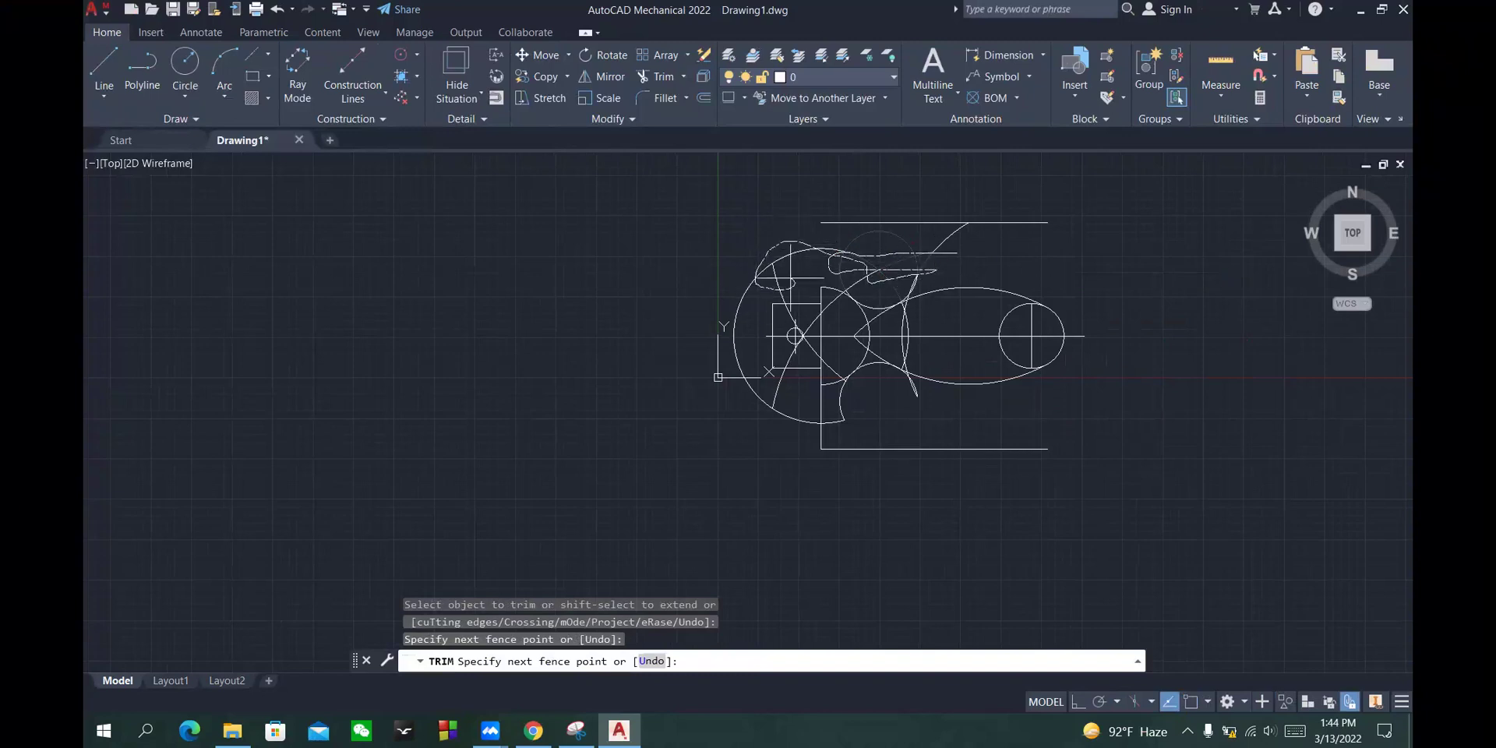
drag(746, 311, 750, 315)
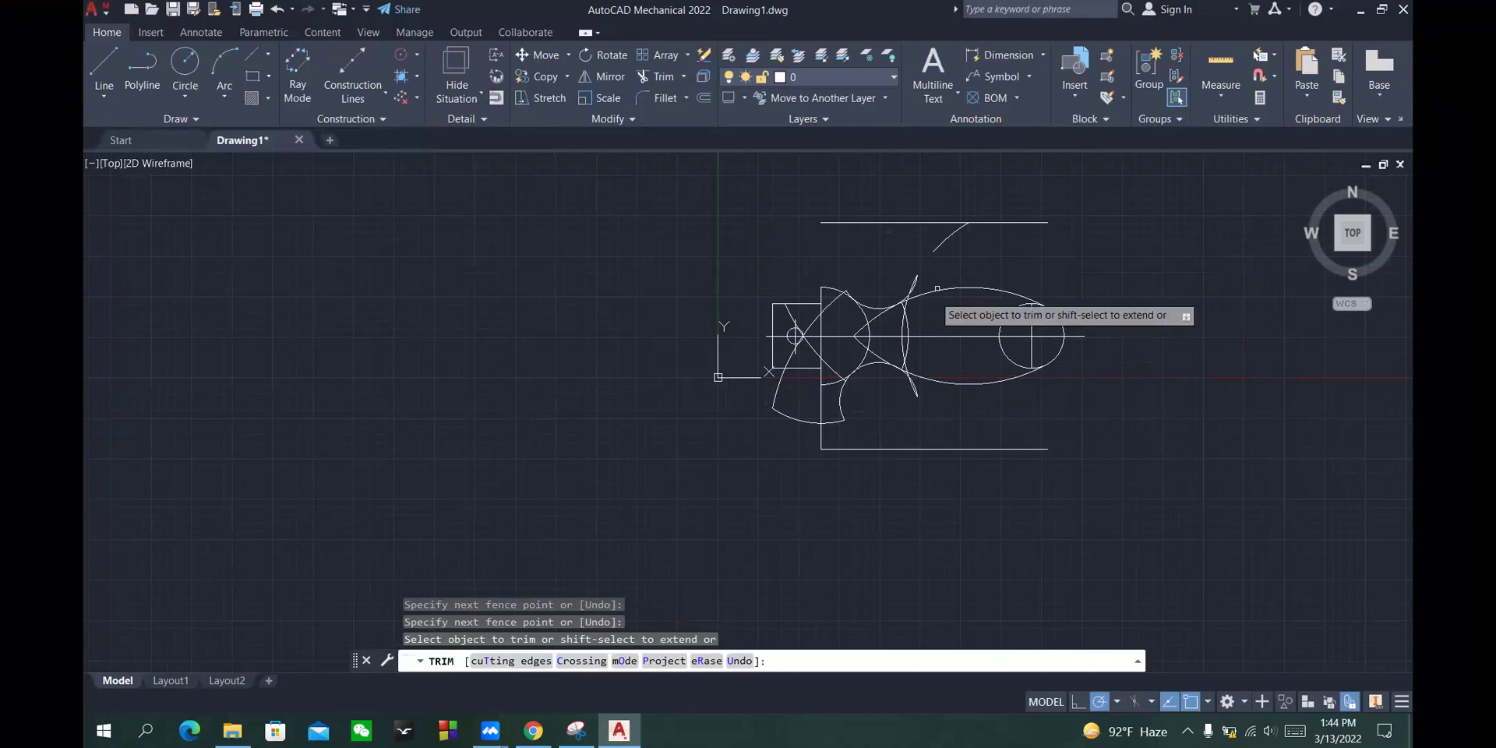
scroll(869, 388, up, 2)
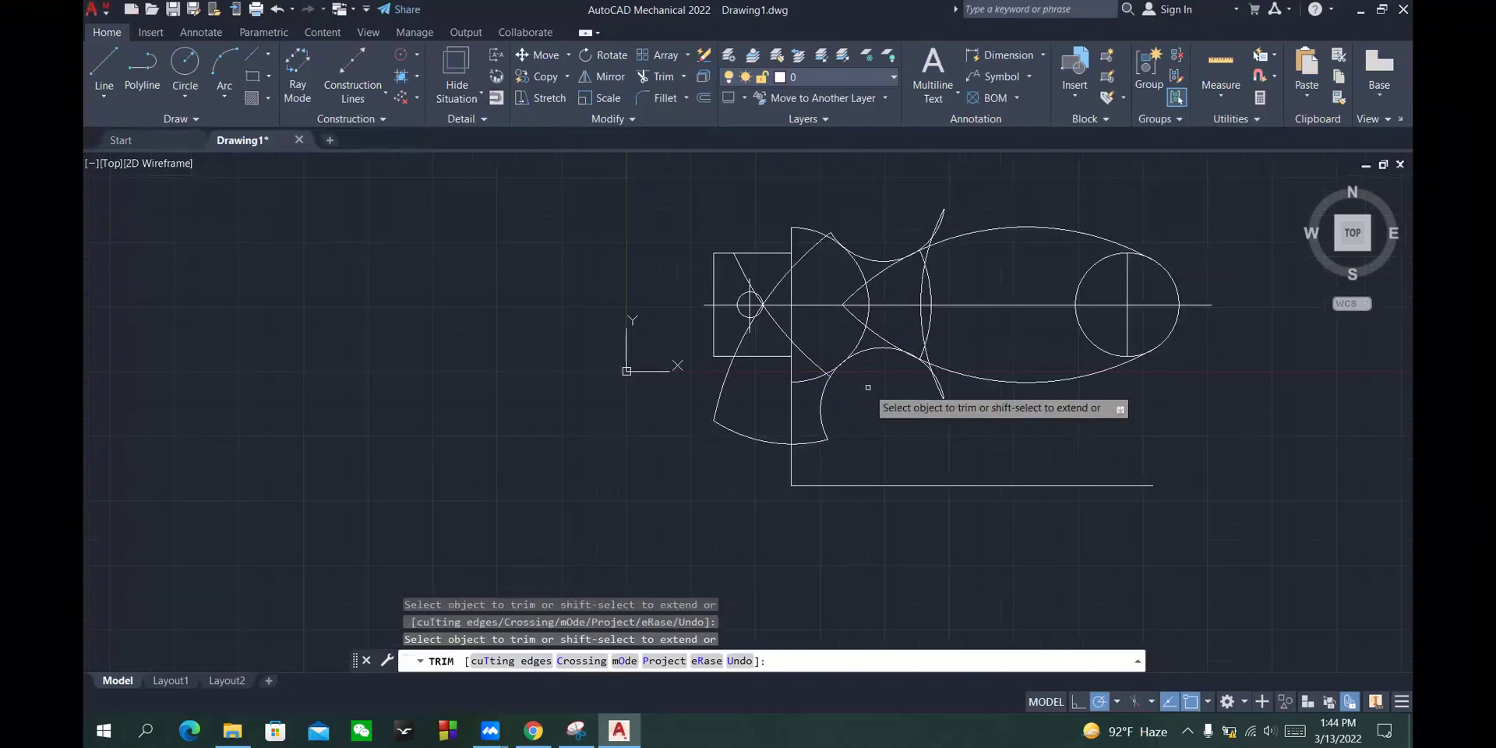
drag(813, 422, 955, 389)
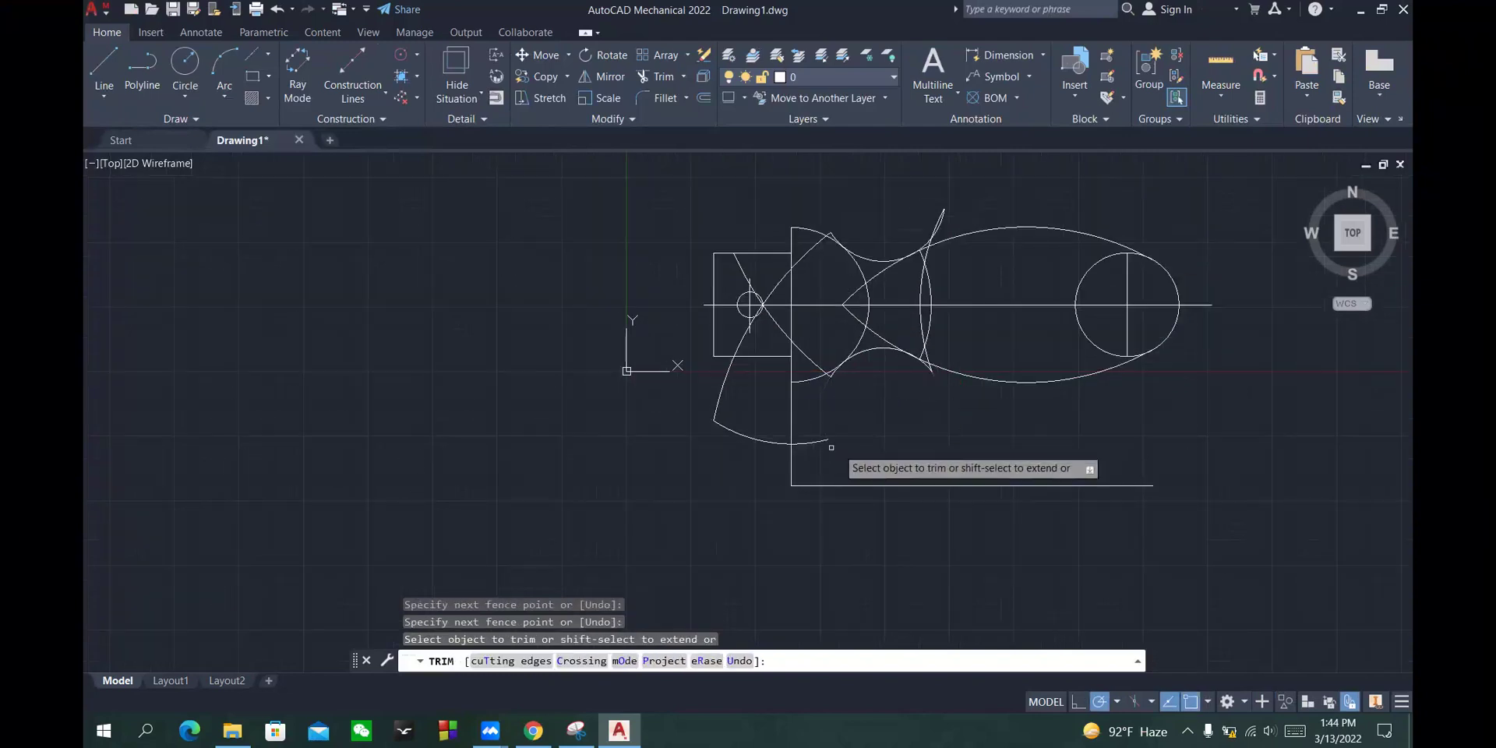
scroll(846, 438, up, 2)
drag(717, 435, 724, 436)
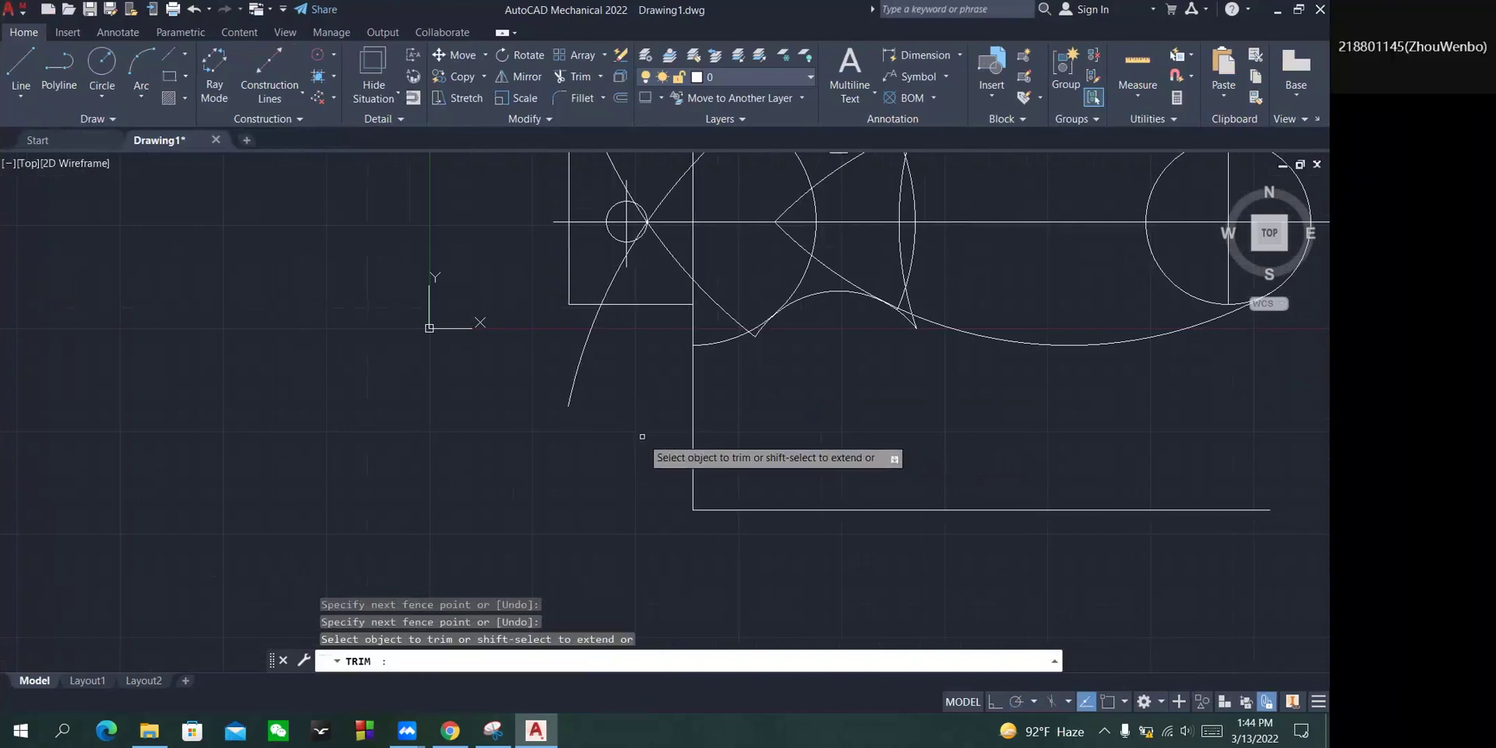
Trim the vertical line below the R15 arc and the leftover radius 62 curve below the rectangle.
scroll(729, 436, down, 4)
scroll(723, 435, up, 4)
click(690, 420)
scroll(694, 421, up, 2)
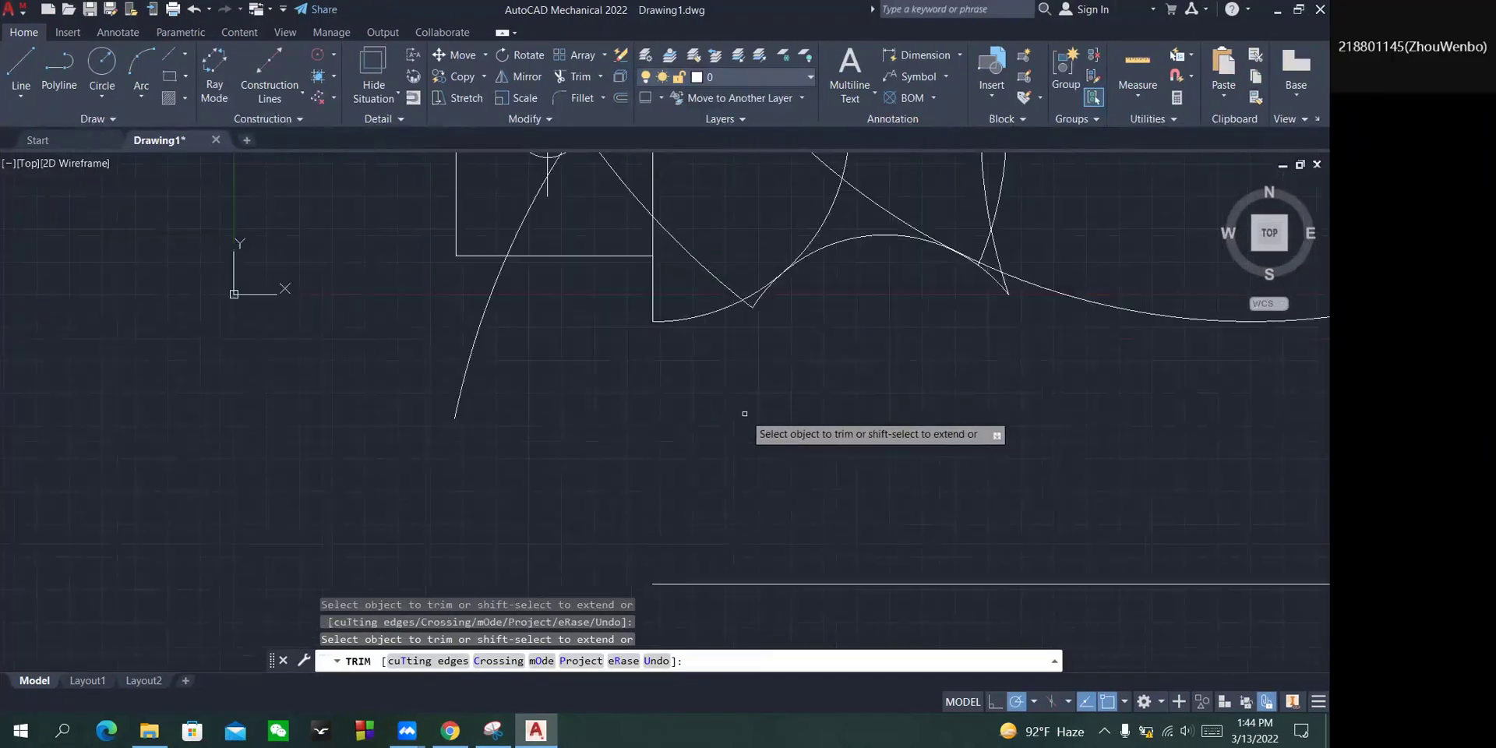
scroll(670, 405, down, 4)
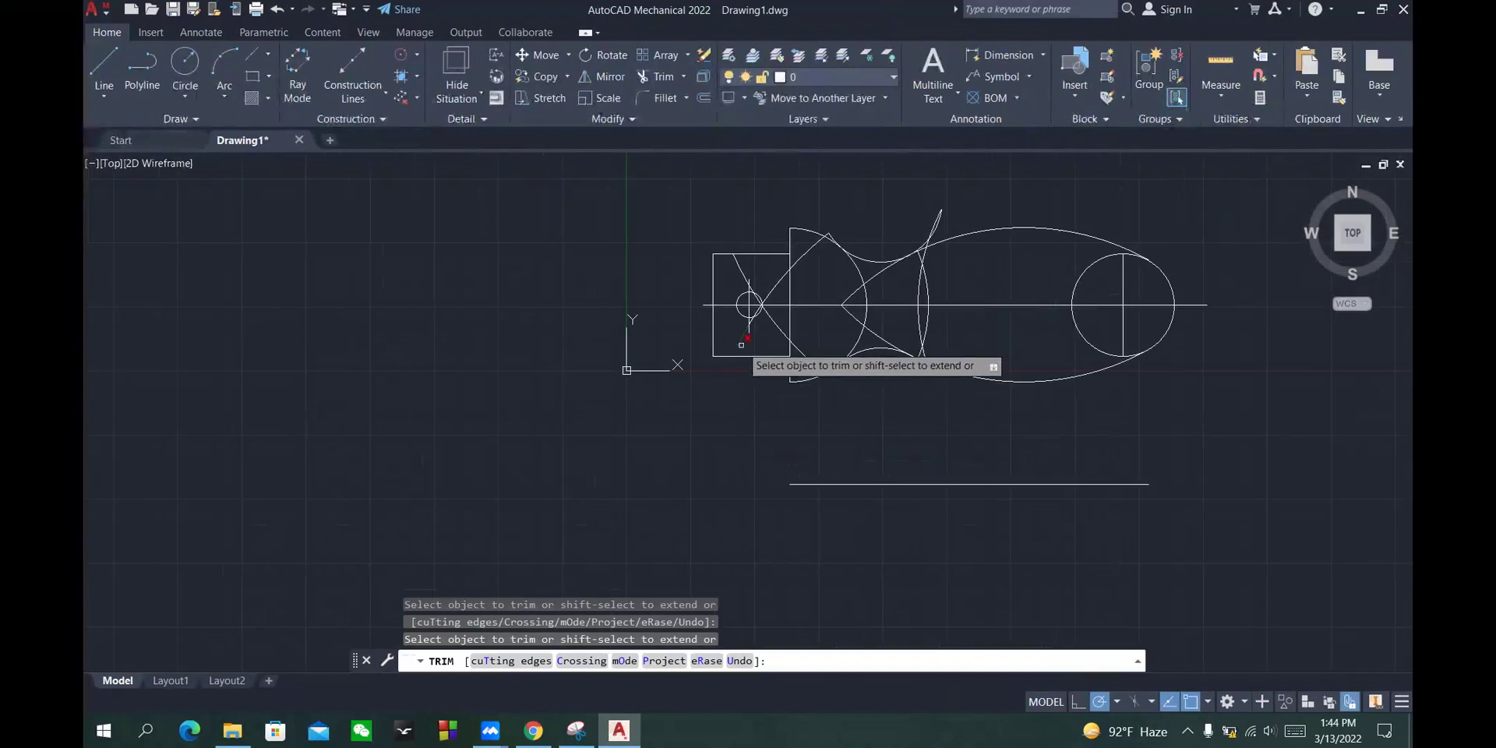
Trim the leftover radius 62 curves inside the rectangle around the small hole circle.
scroll(679, 334, up, 2)
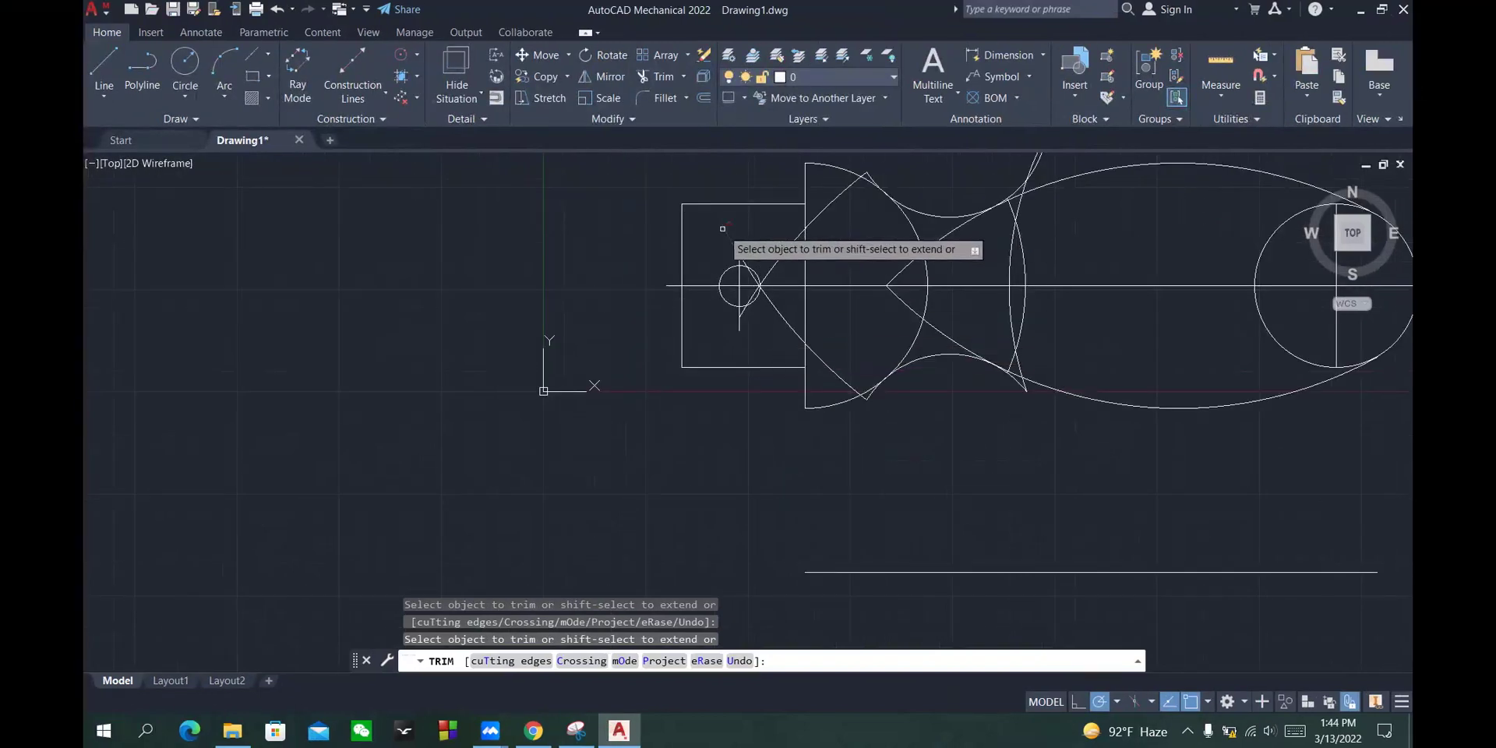
scroll(744, 265, up, 2)
scroll(744, 263, up, 2)
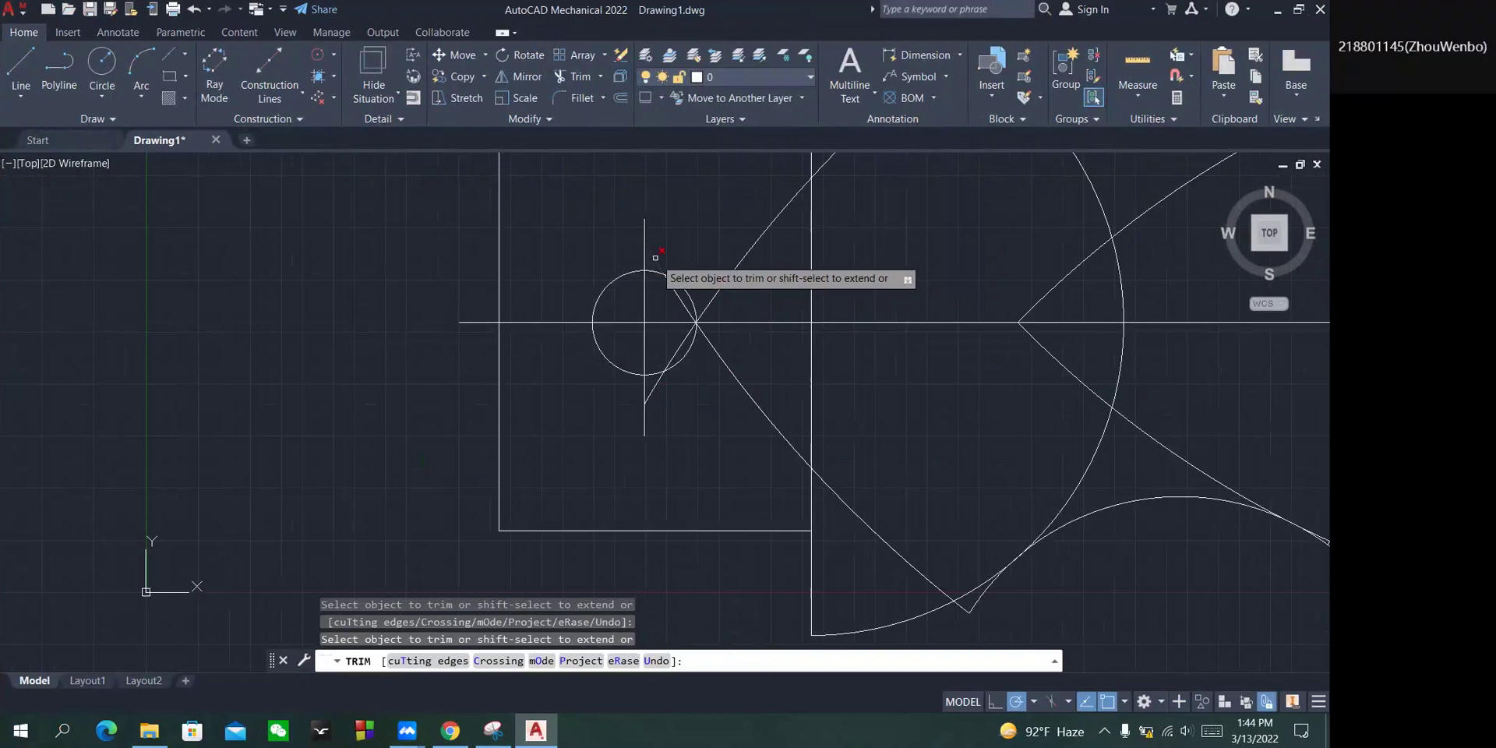
click(676, 347)
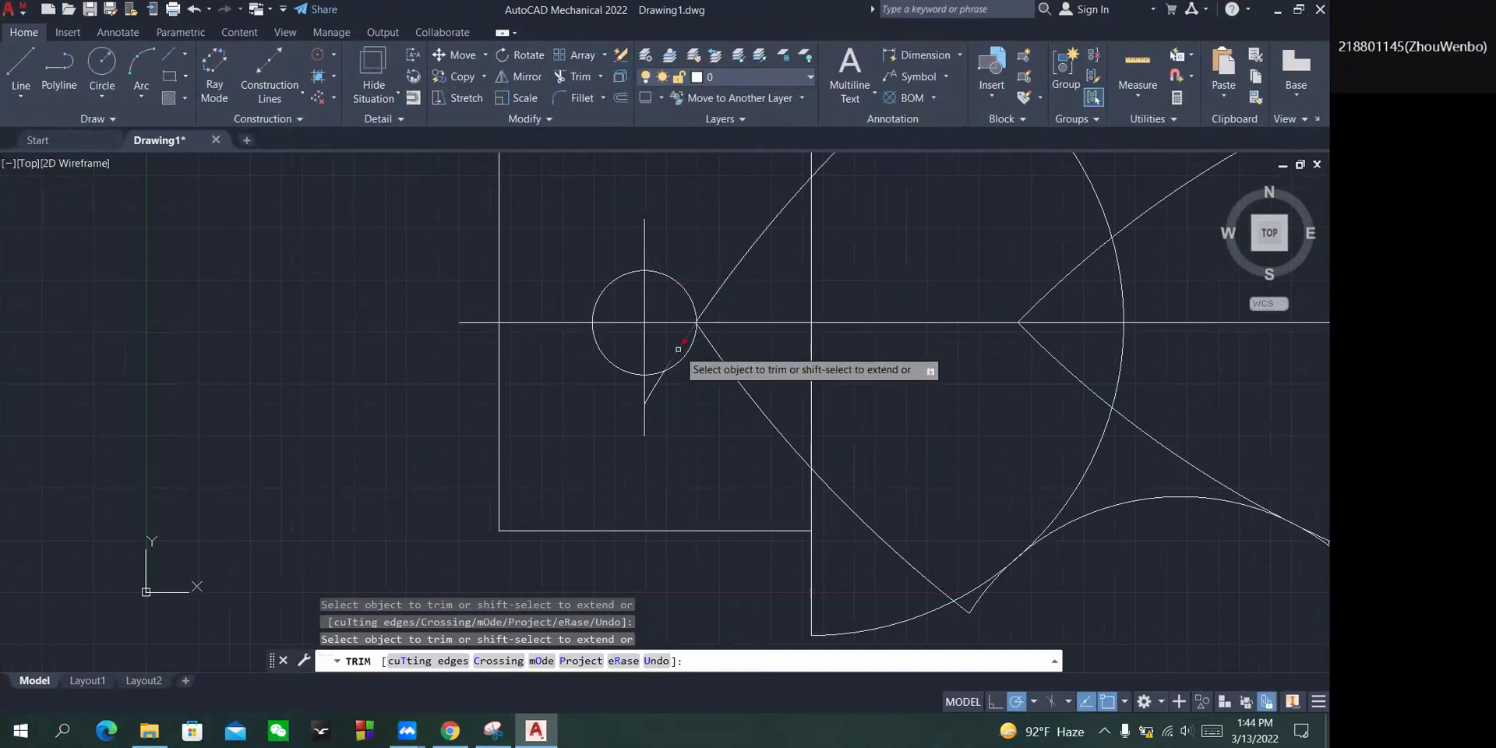
mouse_move(651, 384)
mouse_down()
mouse_move(811, 375)
mouse_move(838, 343)
mouse_move(822, 363)
mouse_move(839, 275)
mouse_move(816, 246)
mouse_up()
scroll(904, 339, down, 2)
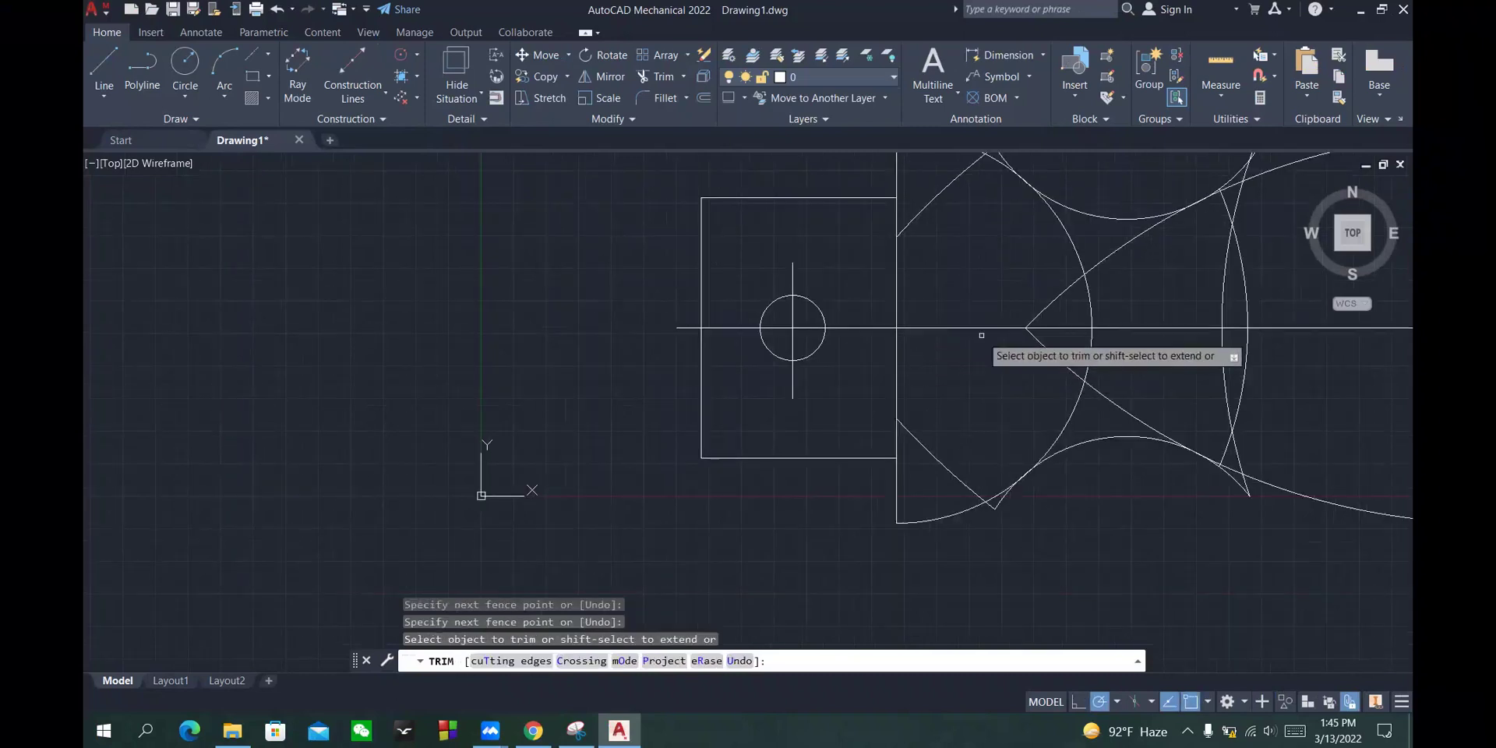
Trim the leftover radius 62 curves between the vertical line and the R15 arc, including the stub outside its lower end.
mouse_move(930, 201)
mouse_down()
mouse_move(941, 267)
mouse_move(925, 451)
mouse_move(888, 477)
mouse_up()
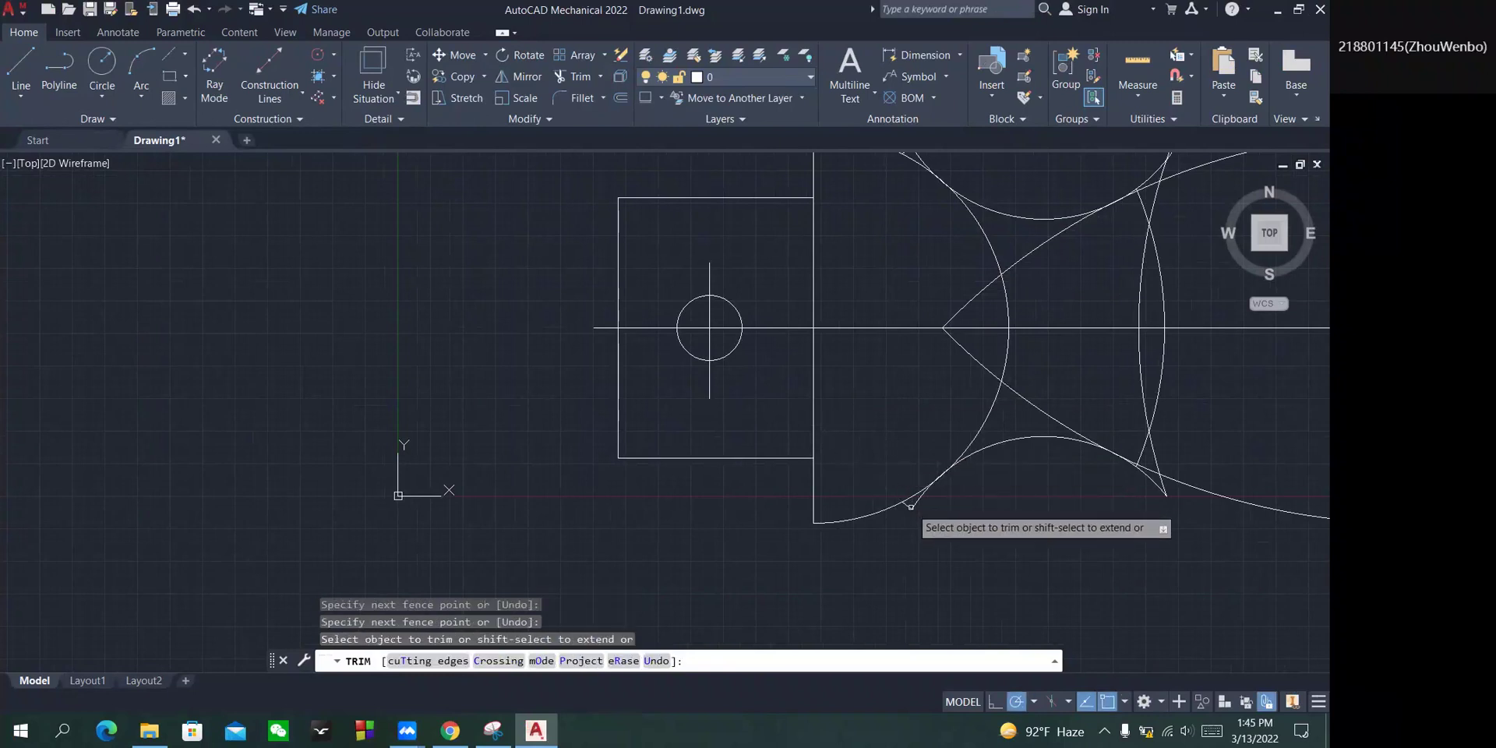
scroll(904, 510, up, 2)
click(905, 504)
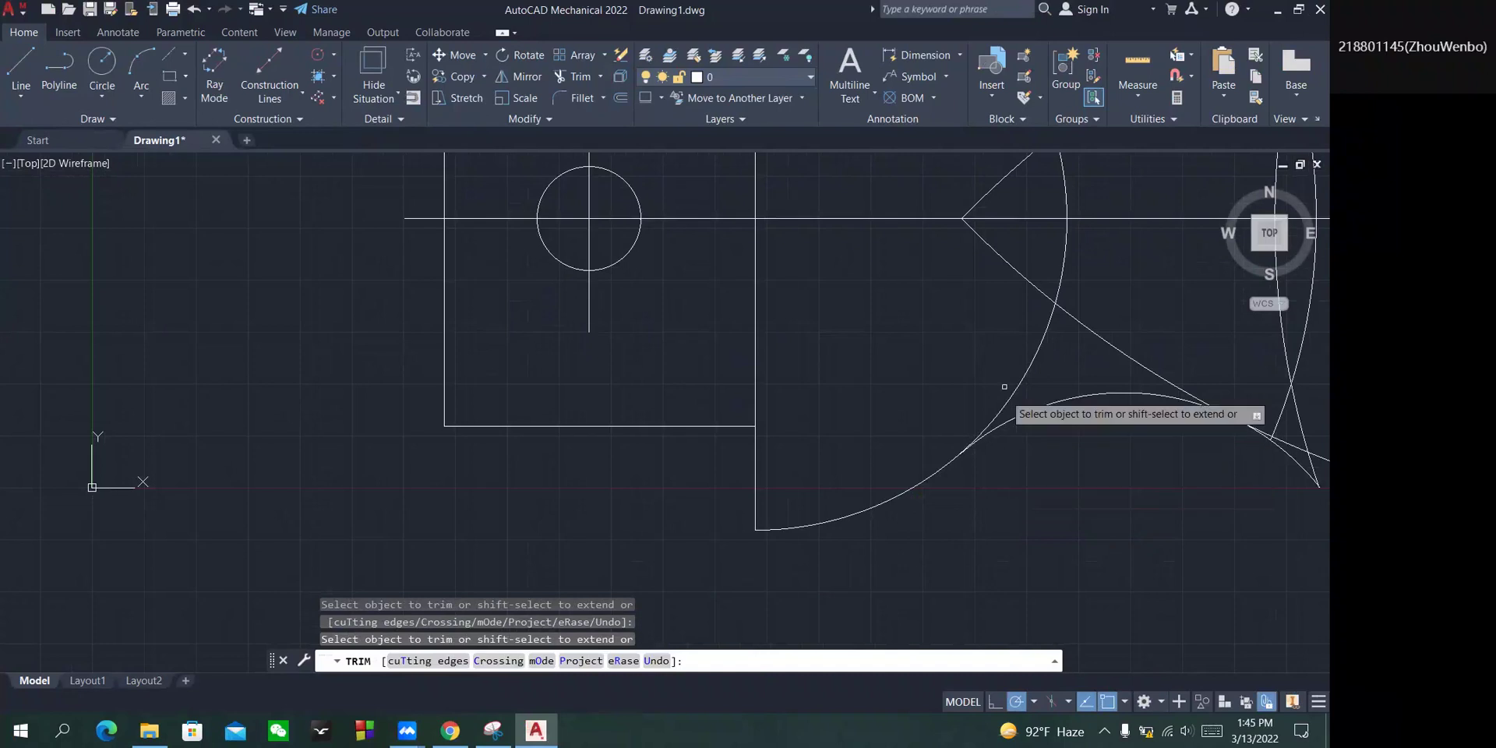
Trim the R15 arc between the two R12 arcs and the overlapping inner ends of the R50 arcs.
scroll(1015, 360, down, 2)
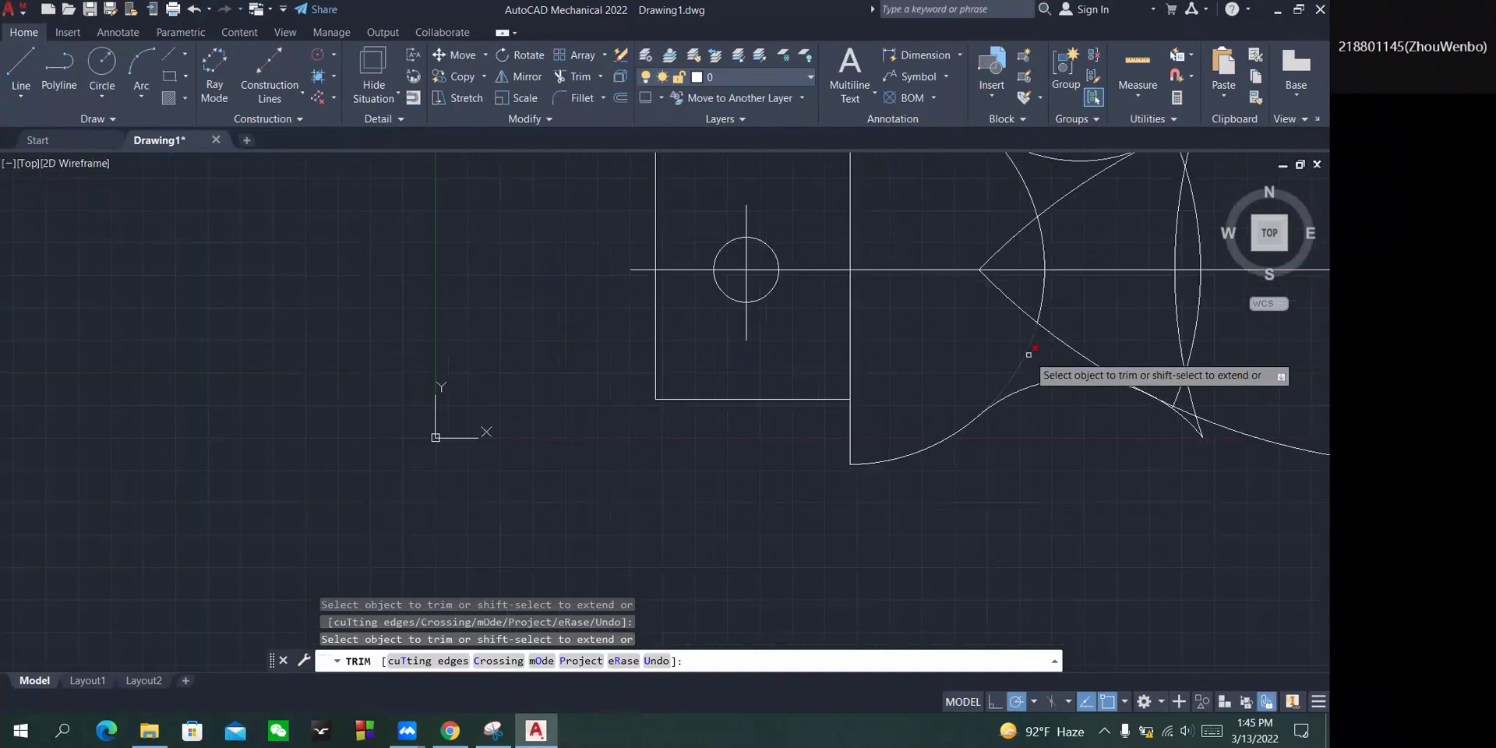
click(1027, 353)
key(Return)
click(1038, 330)
key(Return)
click(1048, 304)
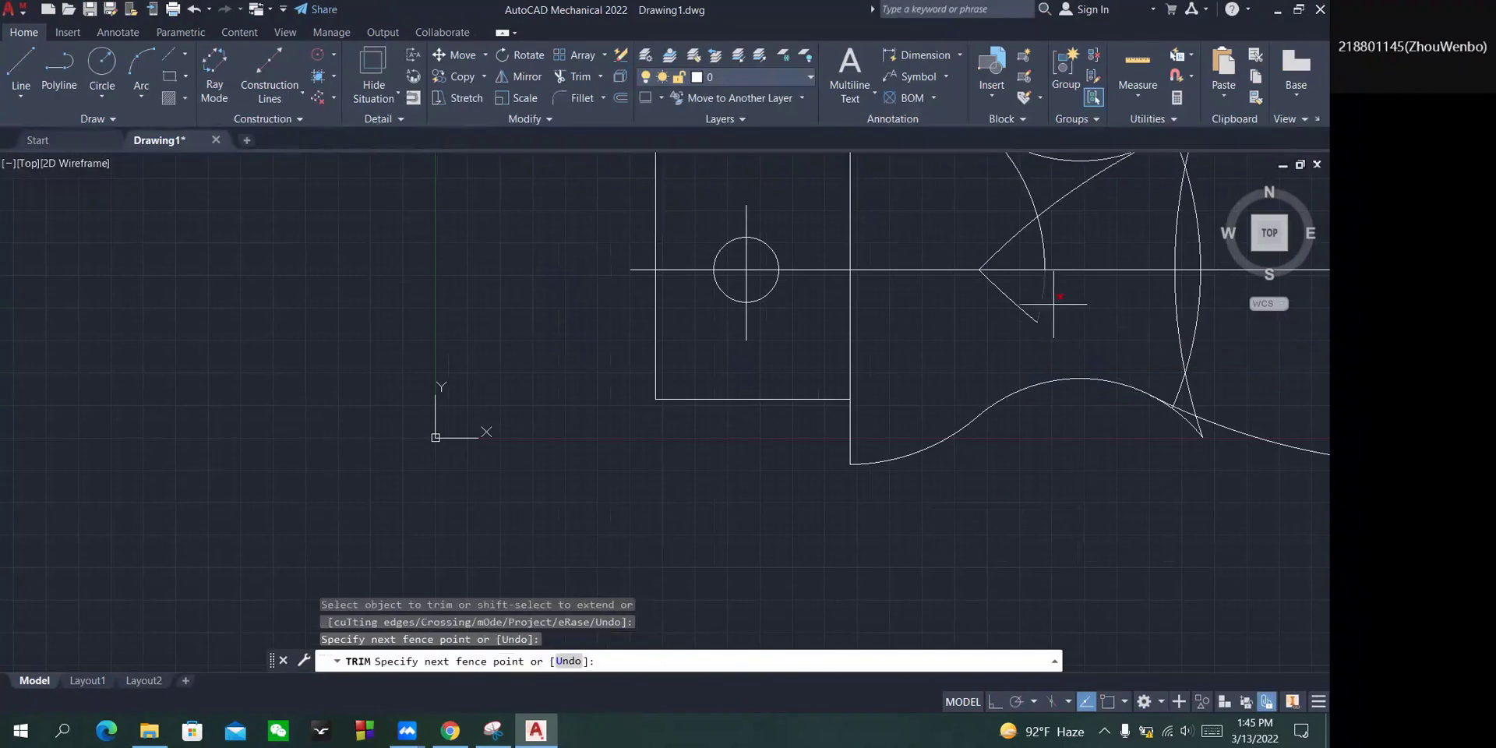
key(Return)
click(975, 235)
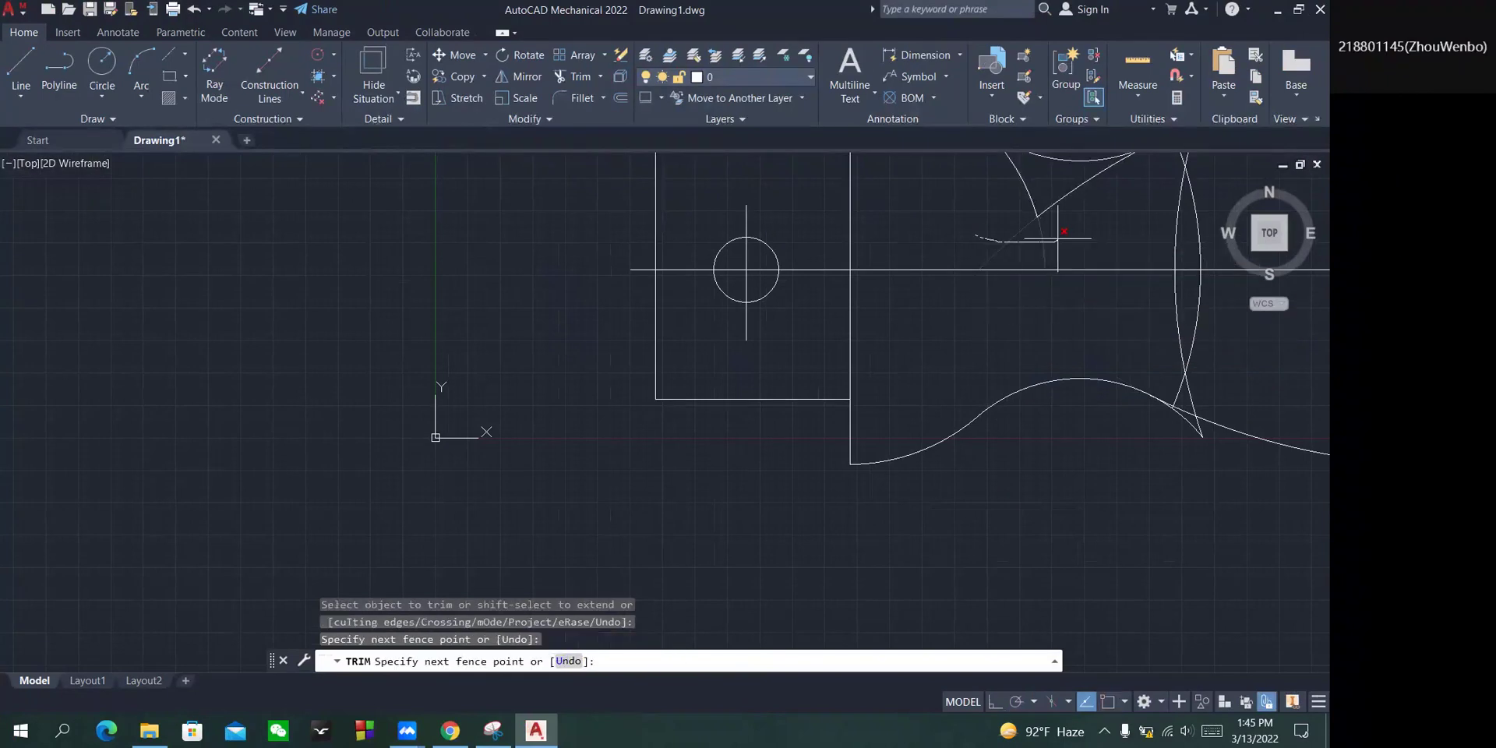
key(Return)
Trim the leftover stub where the R15 arc meets the upper R12 arc.
scroll(1083, 280, down, 4)
scroll(1078, 253, up, 2)
scroll(1029, 187, up, 4)
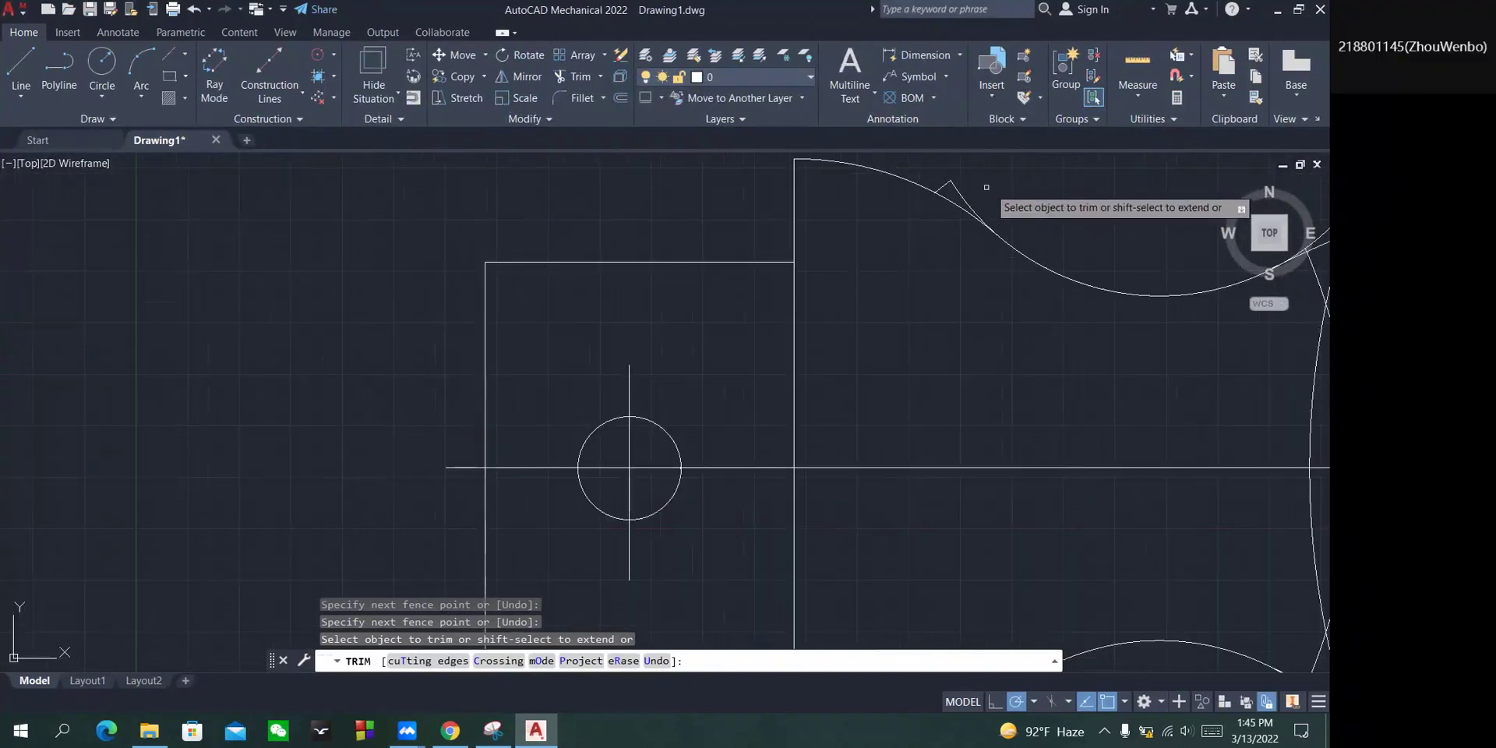
scroll(1054, 253, down, 4)
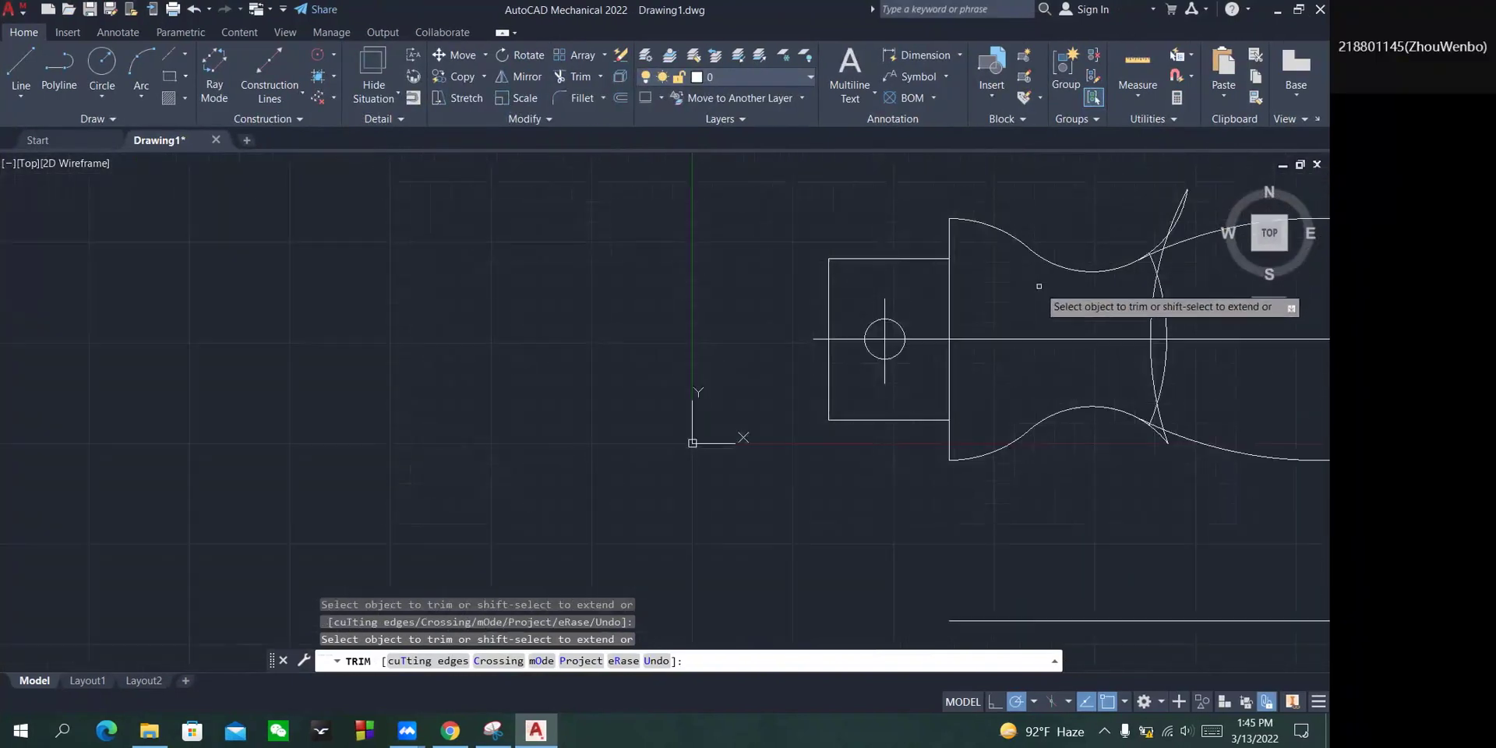
Trim the leftover construction arcs above the centreline and the excess R12 end at the upper neck.
click(1173, 275)
key(Return)
click(1160, 218)
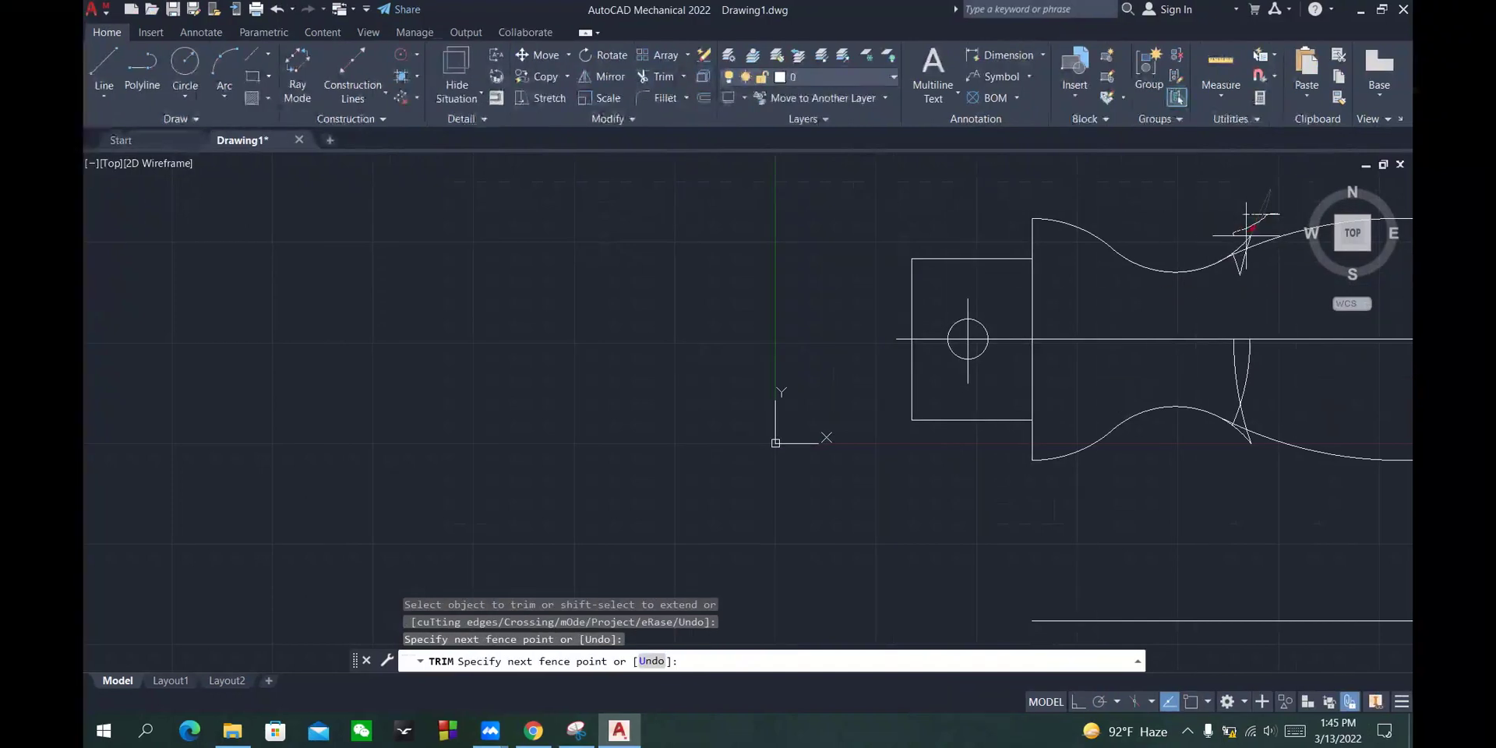
key(Return)
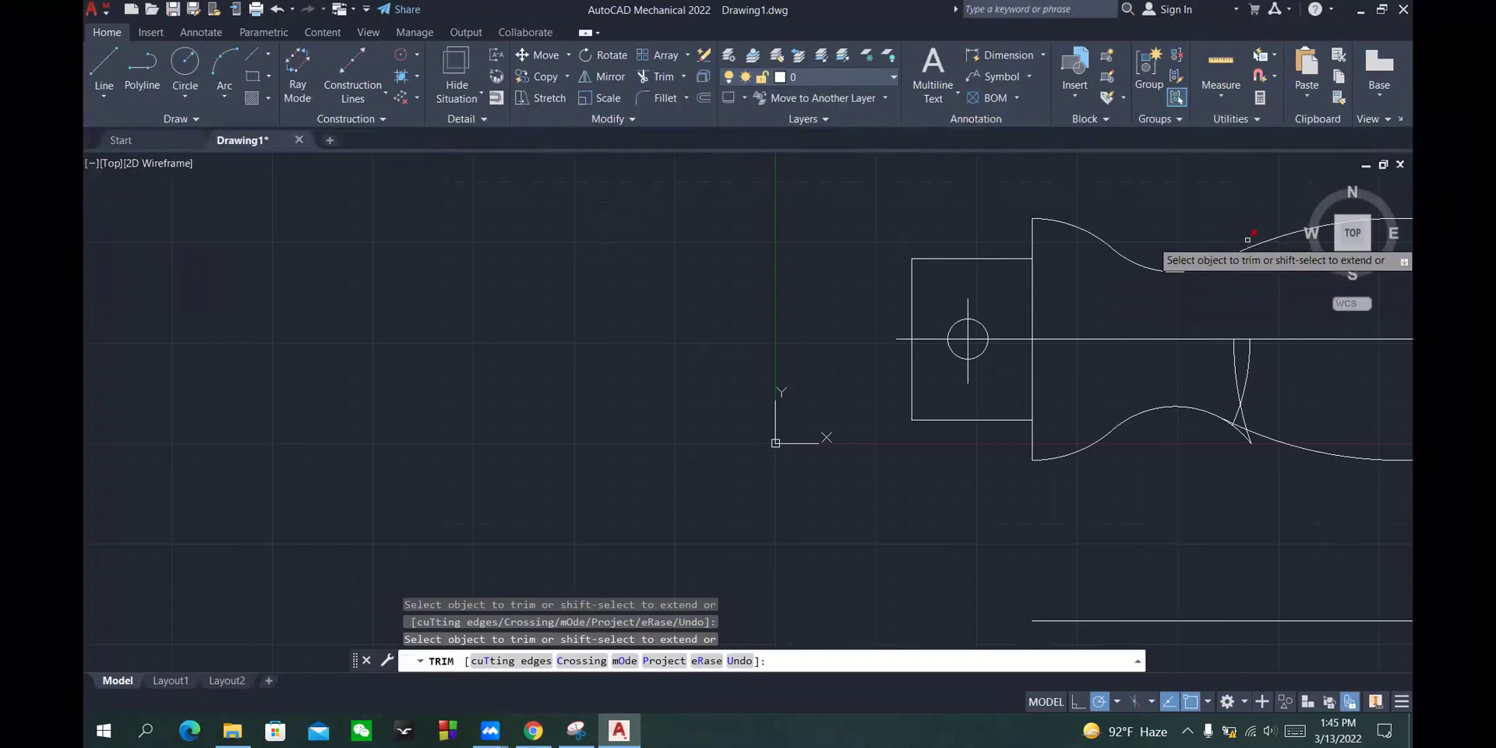
scroll(1247, 239, up, 6)
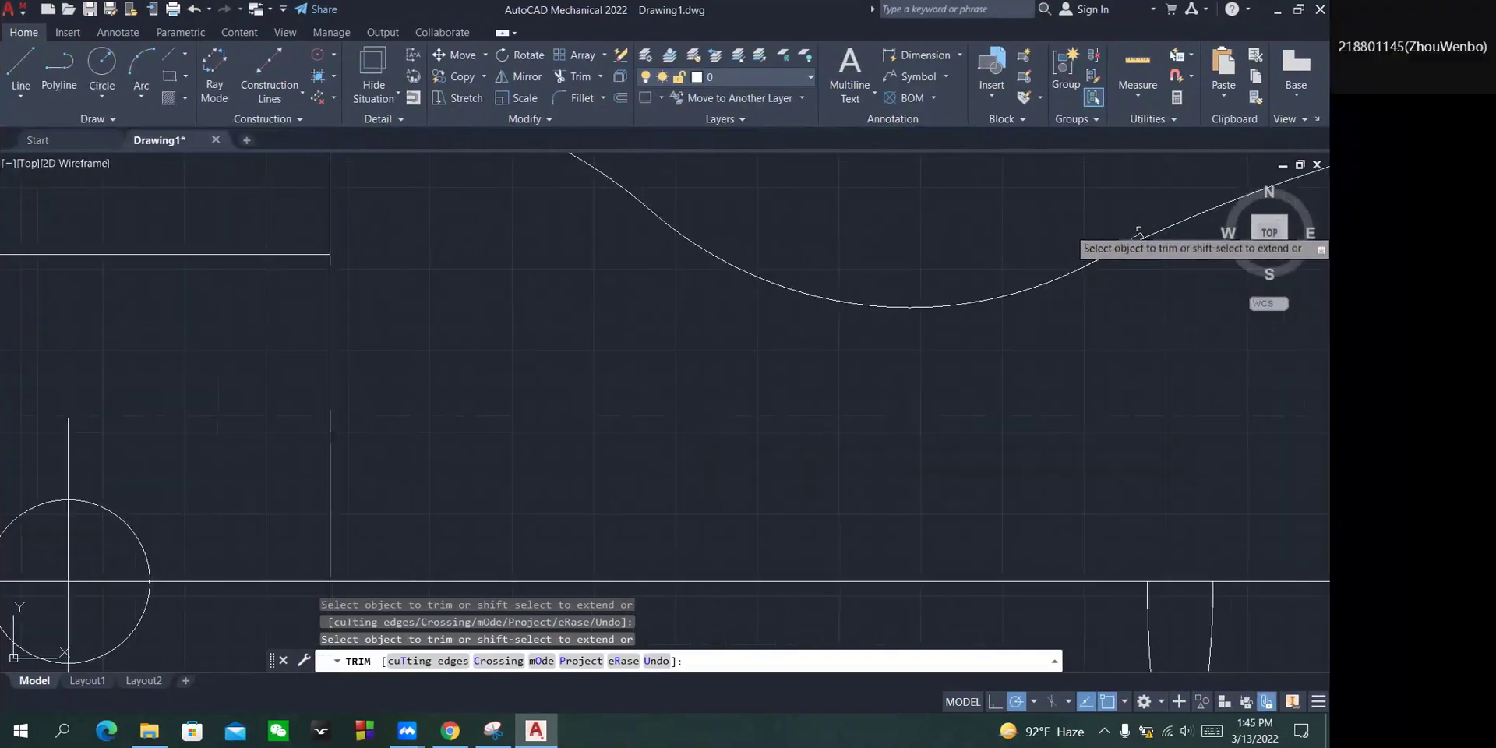
scroll(1200, 436, down, 4)
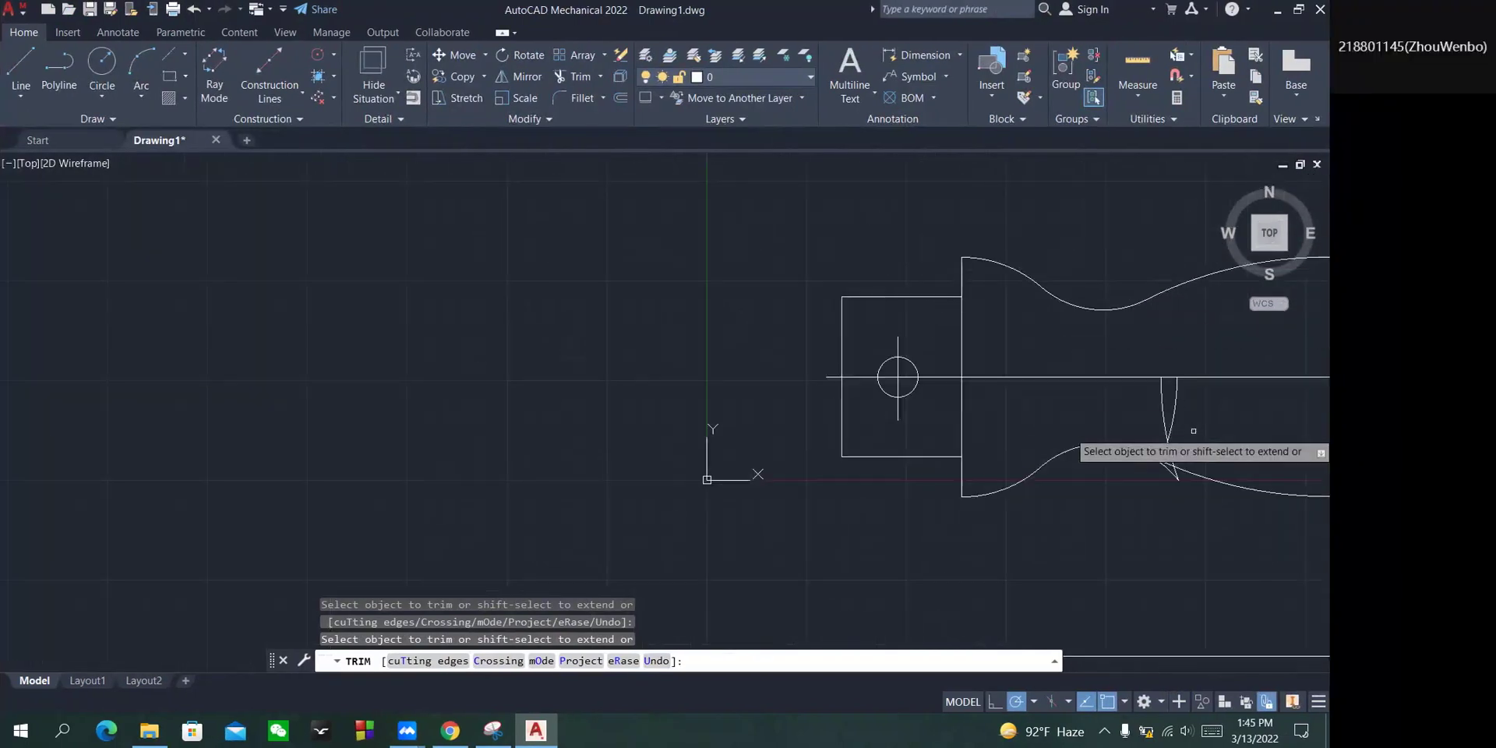
Trim the leftover radius 27 and radius 40 arcs between the centreline and the lower neck outline.
drag(1109, 431, 1013, 430)
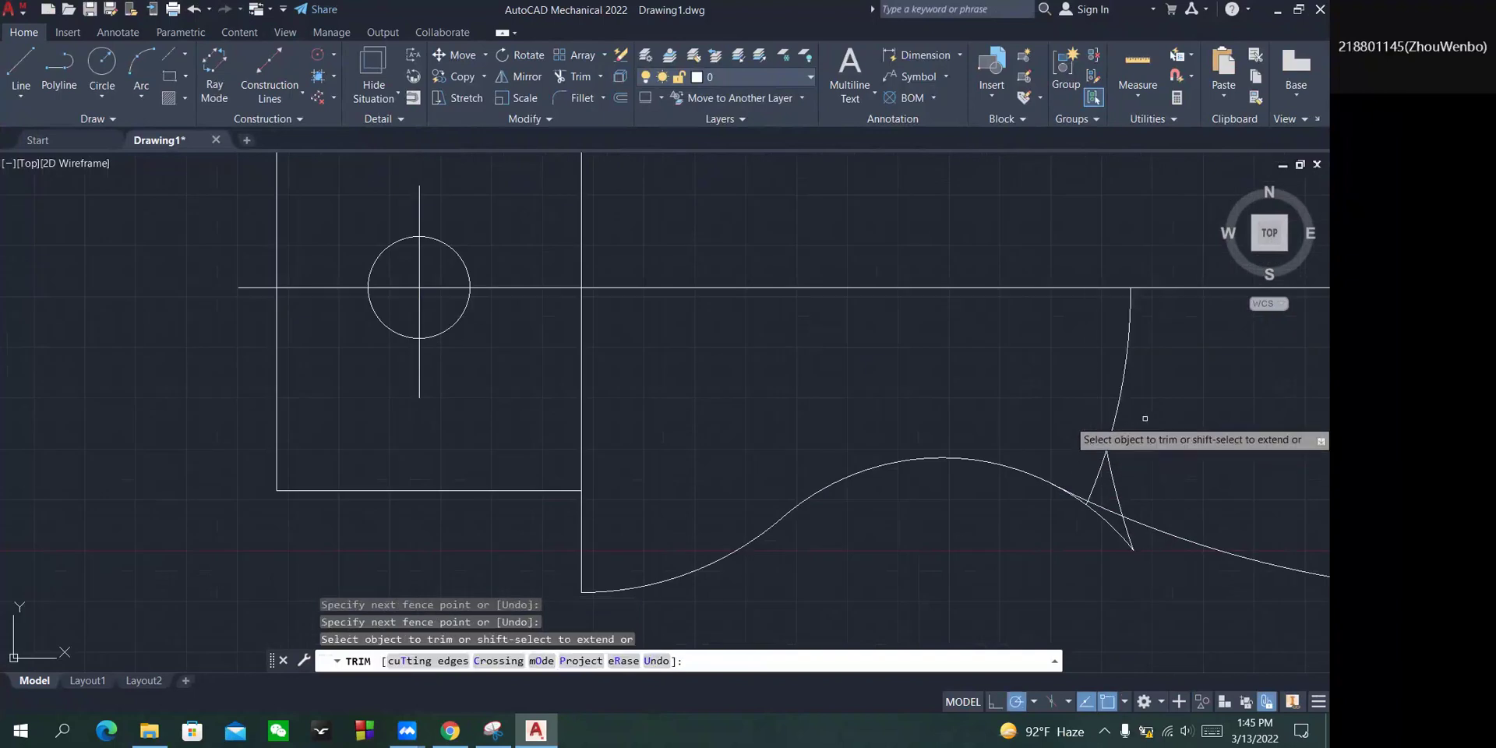
click(1124, 403)
key(Return)
click(1102, 445)
key(Return)
scroll(1117, 477, down, 2)
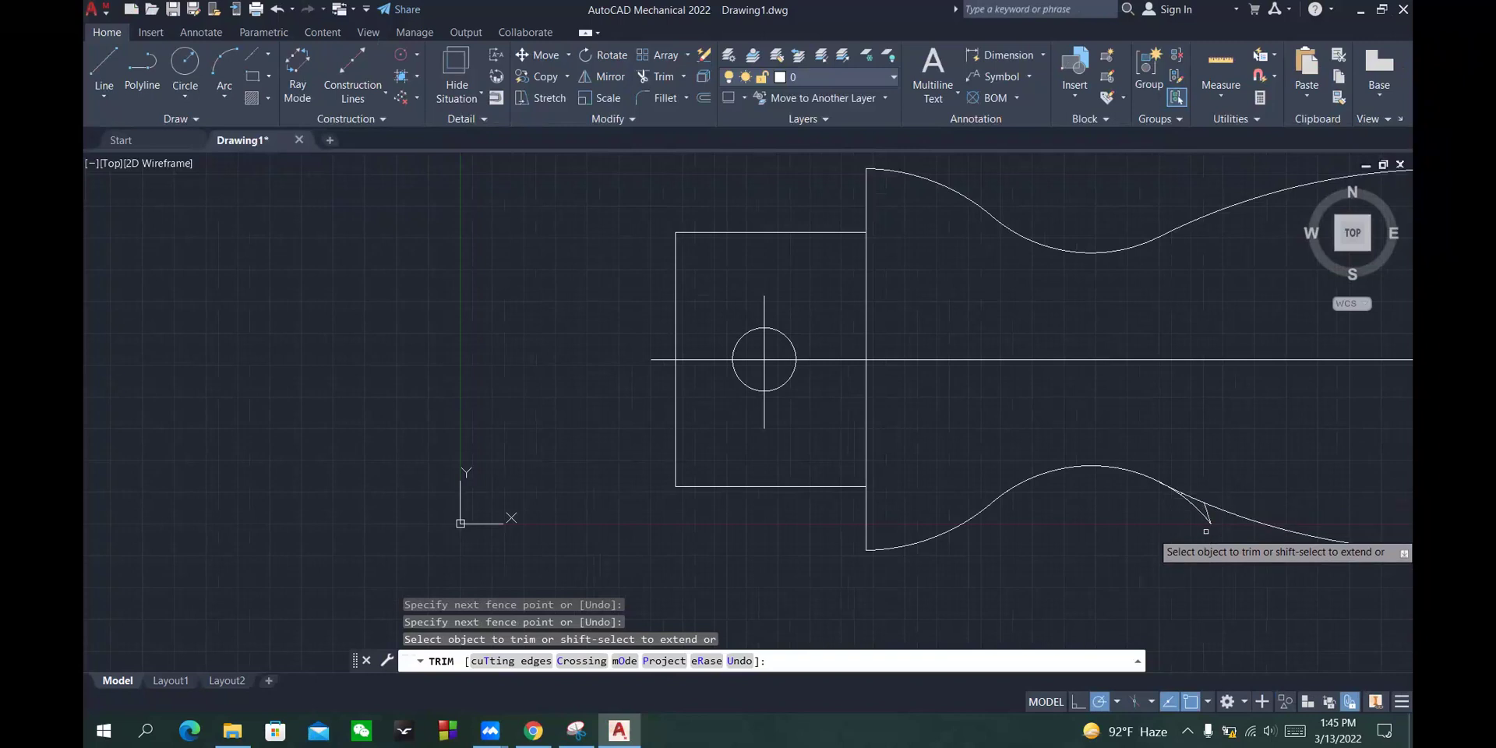
Trim the leftover arc stubs below the centreline where the lower R12 neck arc meets the lower R50 arc.
scroll(1134, 520, up, 5)
drag(1219, 453, 1168, 452)
key(Return)
scroll(1076, 377, up, 4)
click(1141, 374)
scroll(1018, 418, down, 5)
scroll(1200, 340, up, 4)
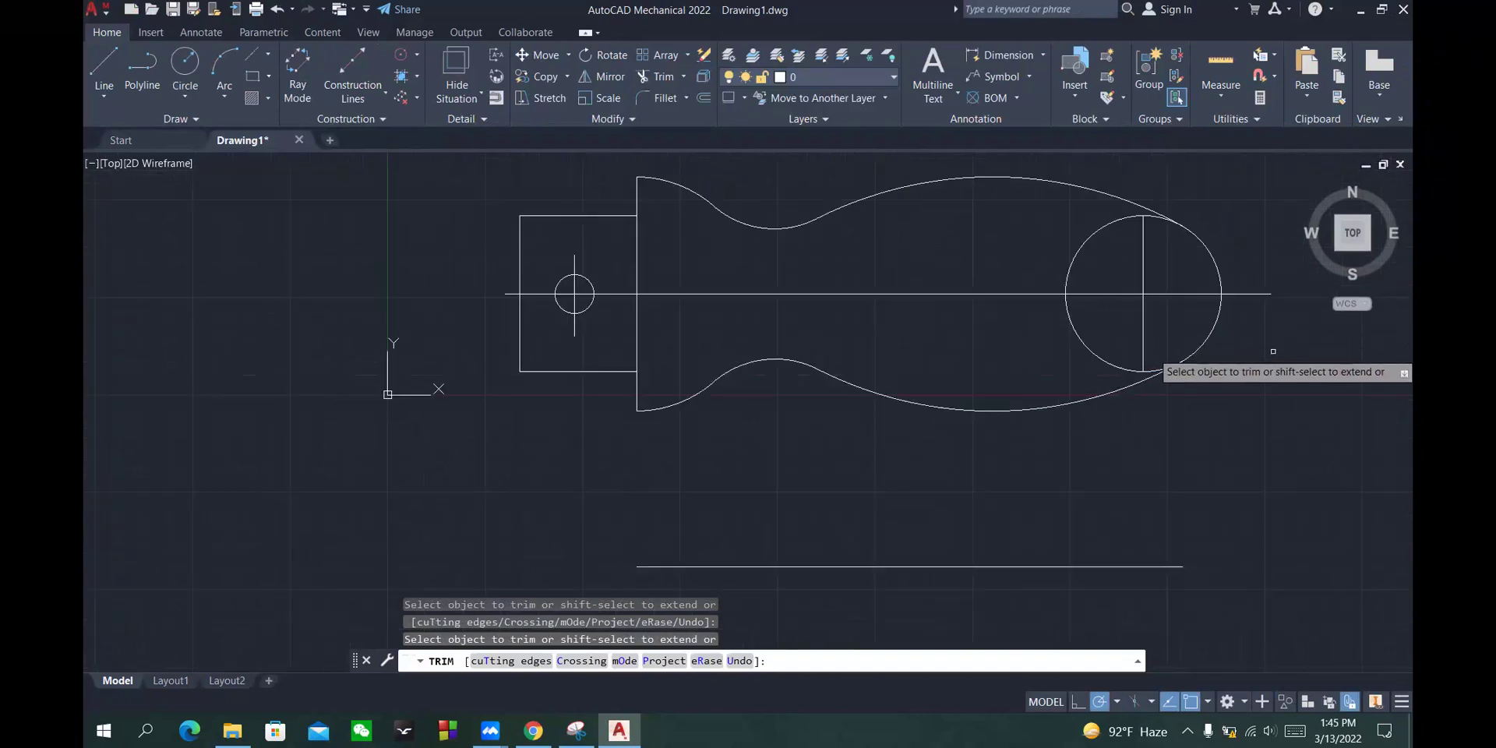
Trim the inner part of the R10 end circle between the R50 arcs, together with its vertical centre line.
right_click(1256, 472)
click(1319, 622)
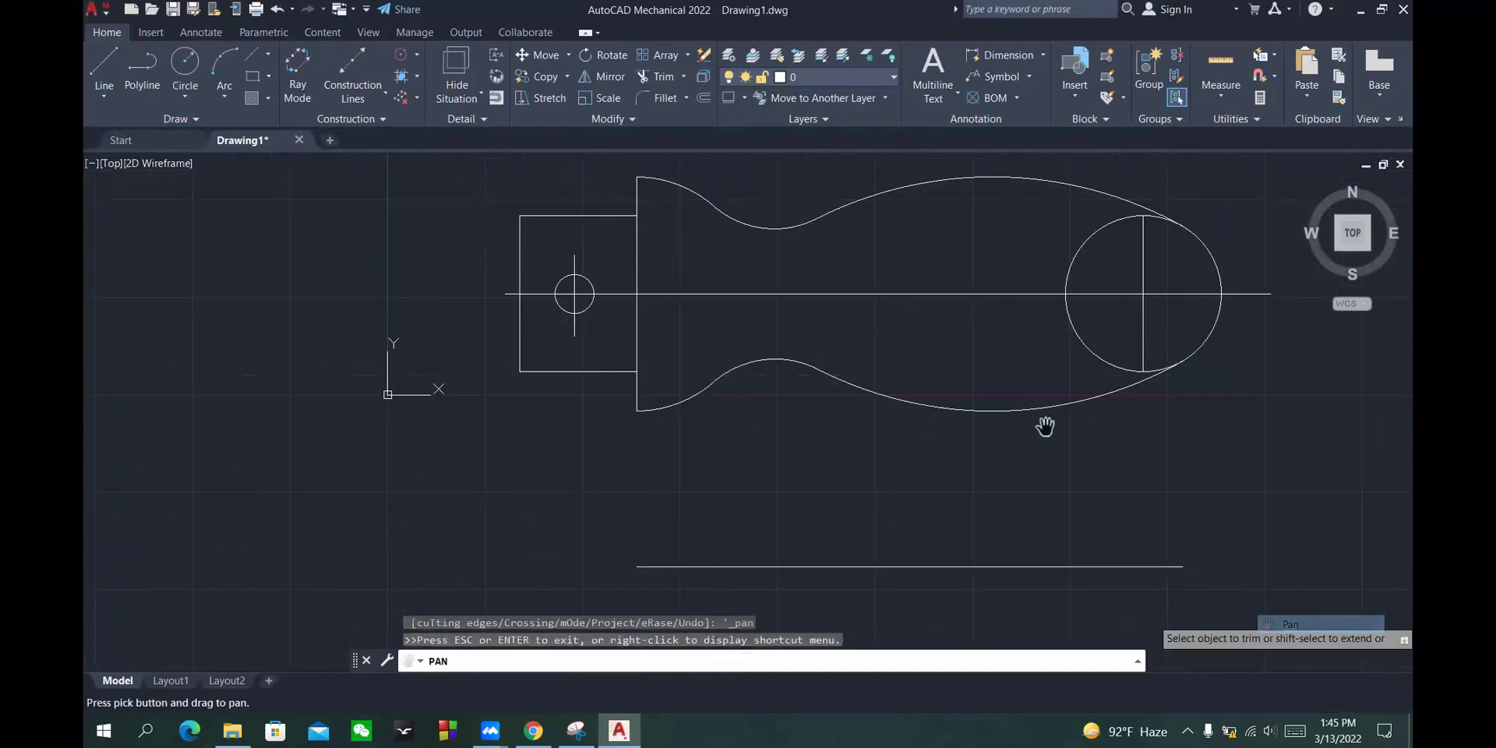
drag(945, 300, 881, 356)
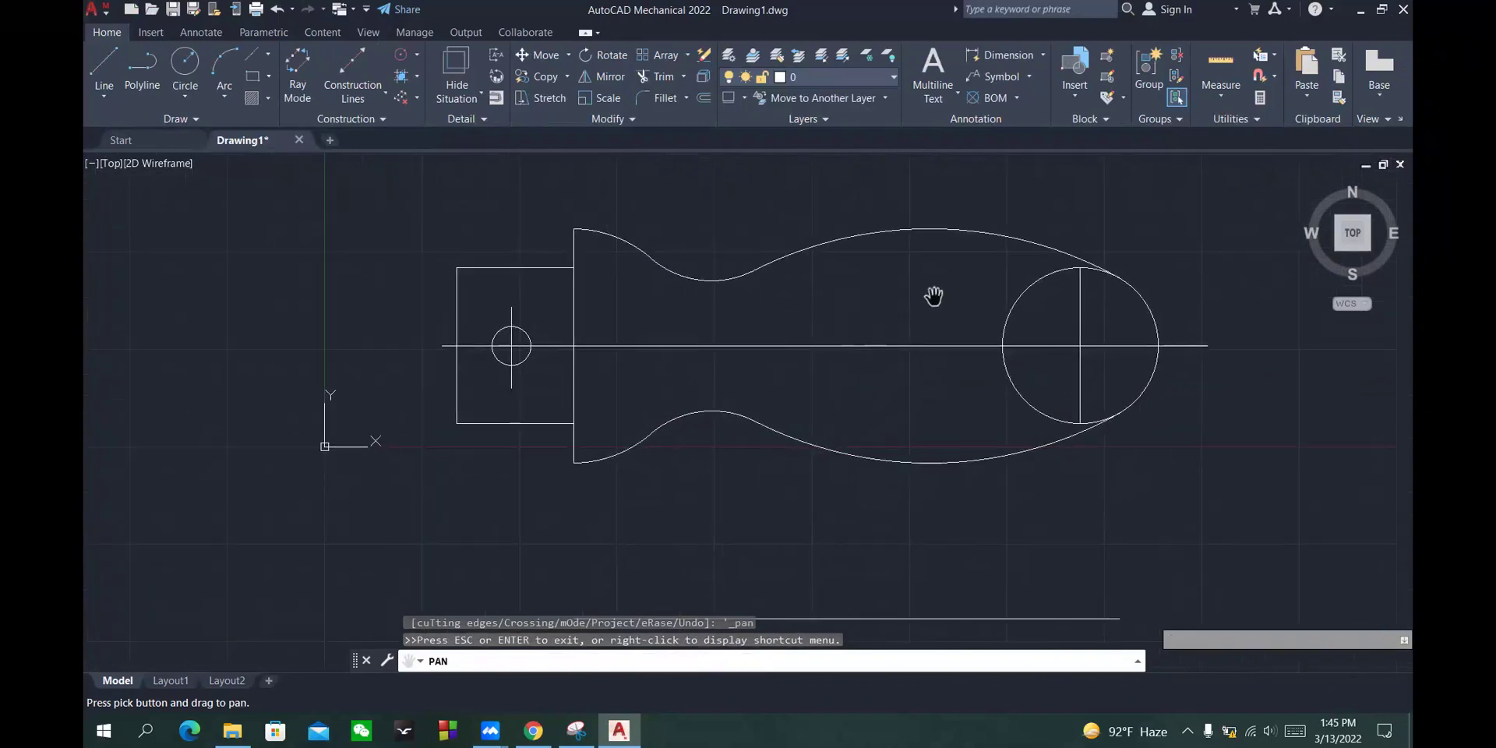
scroll(917, 316, down, 2)
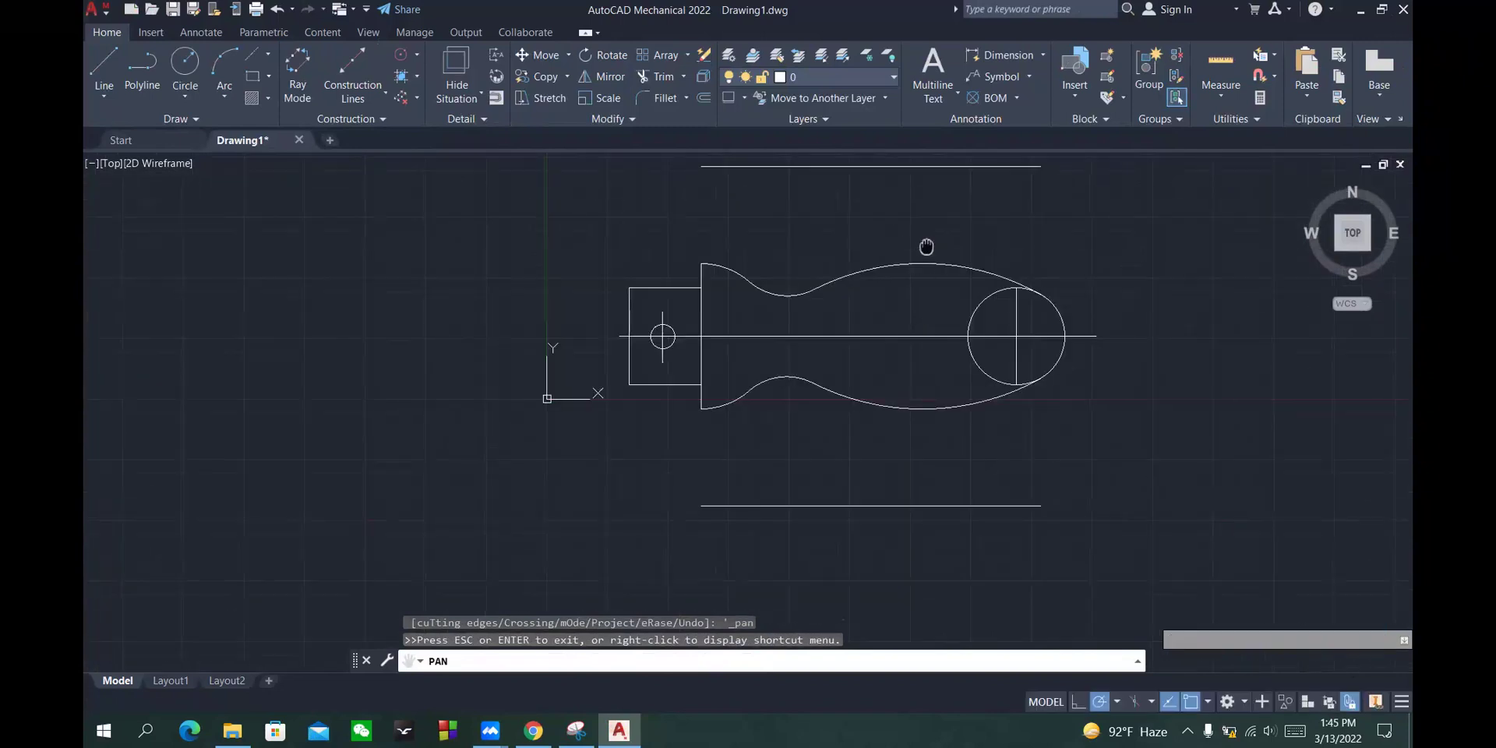
drag(926, 243, 922, 268)
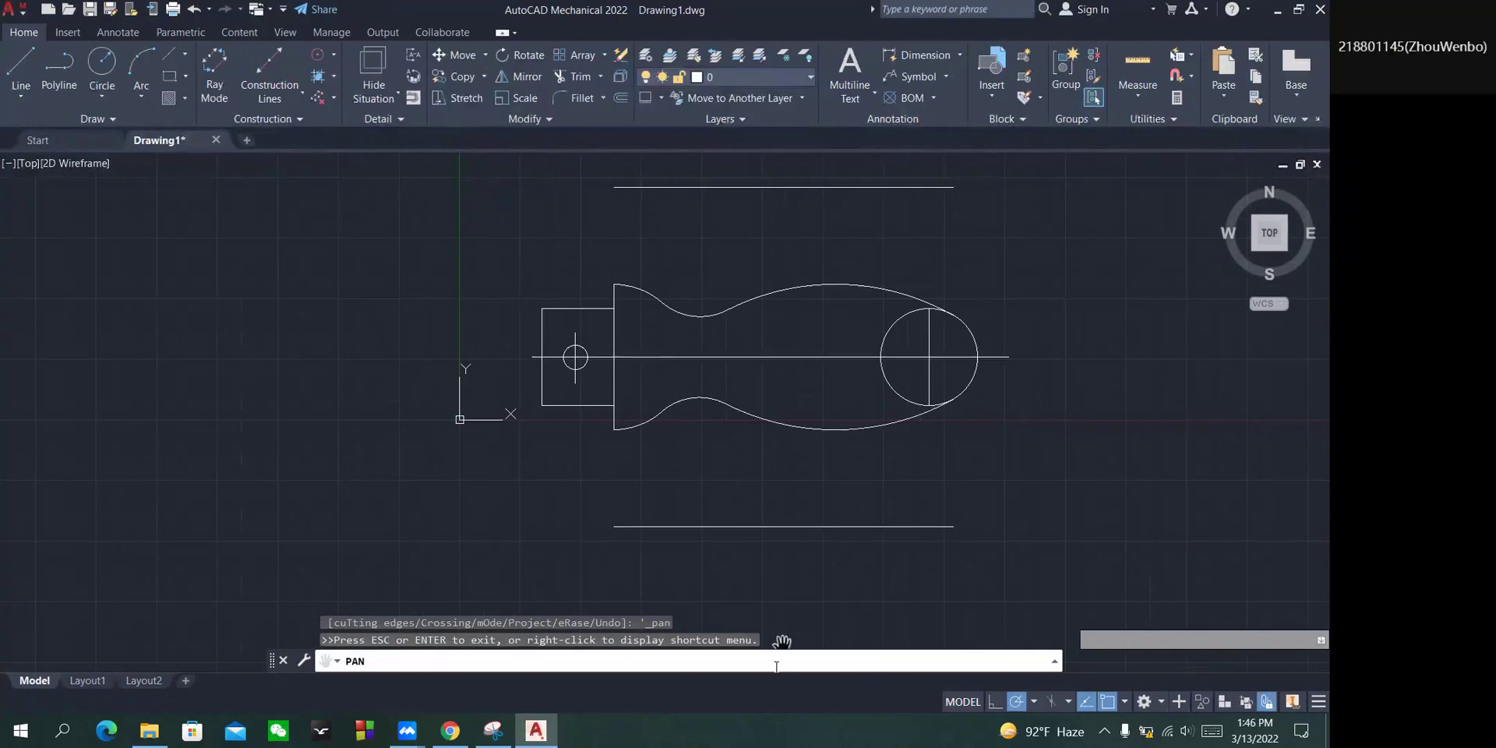
right_click(1020, 439)
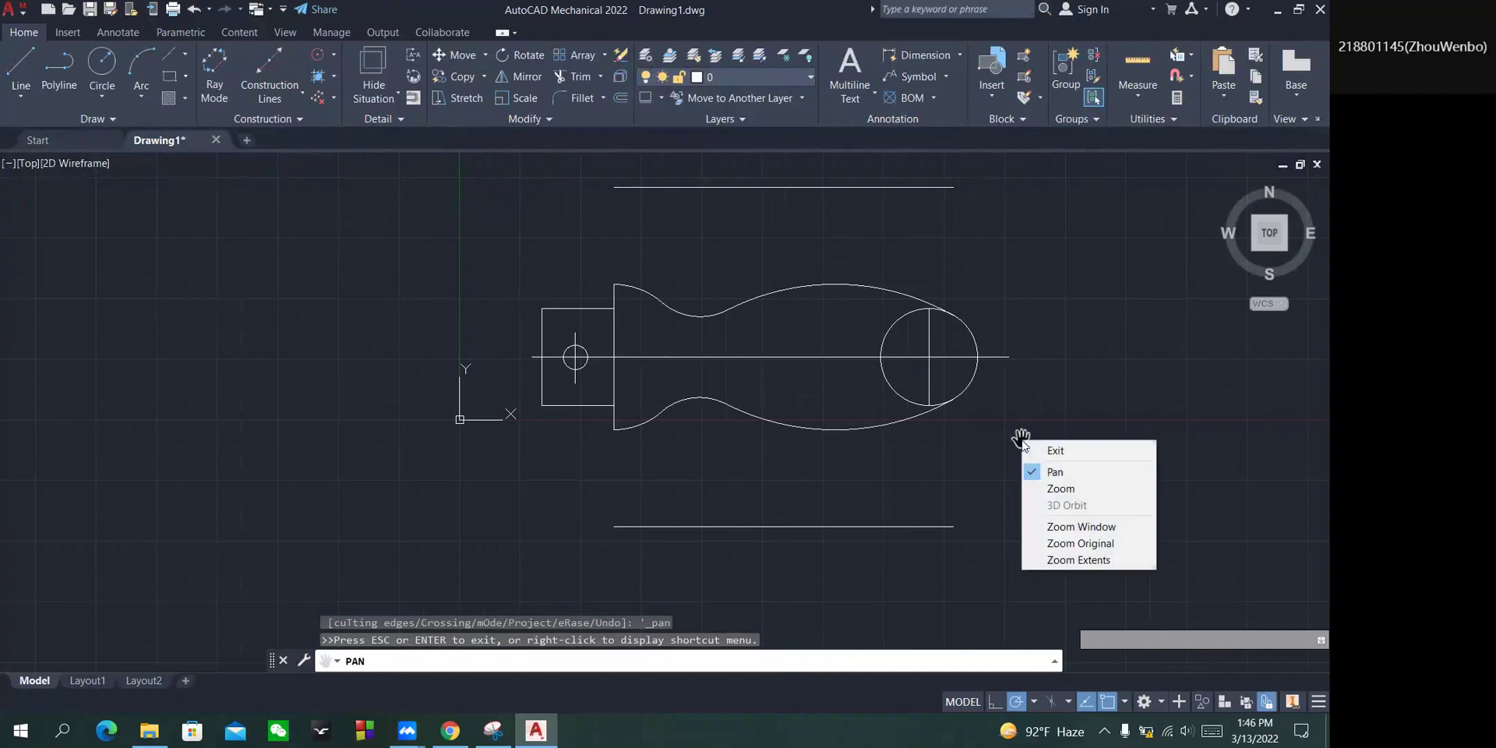
click(1068, 450)
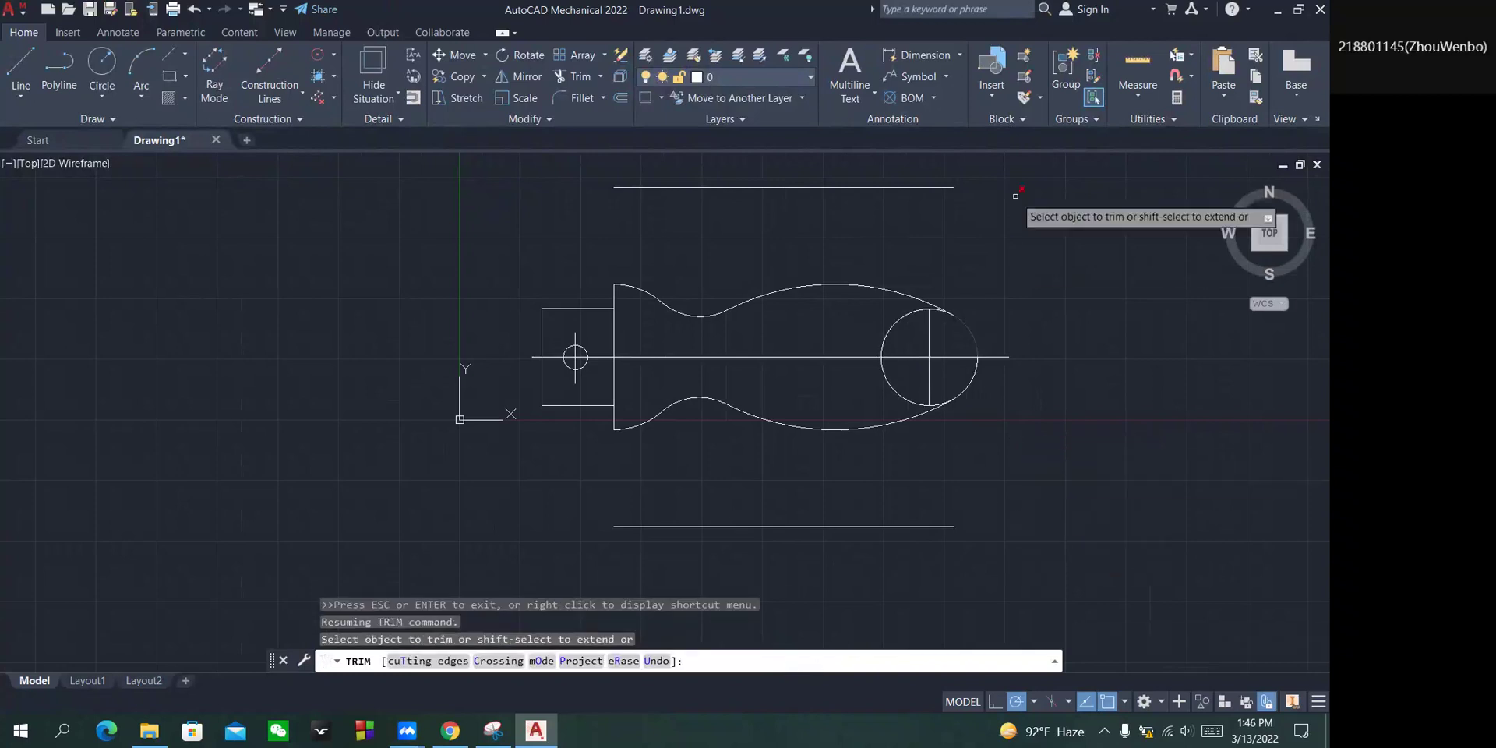
click(902, 317)
click(894, 389)
scroll(931, 407, up, 2)
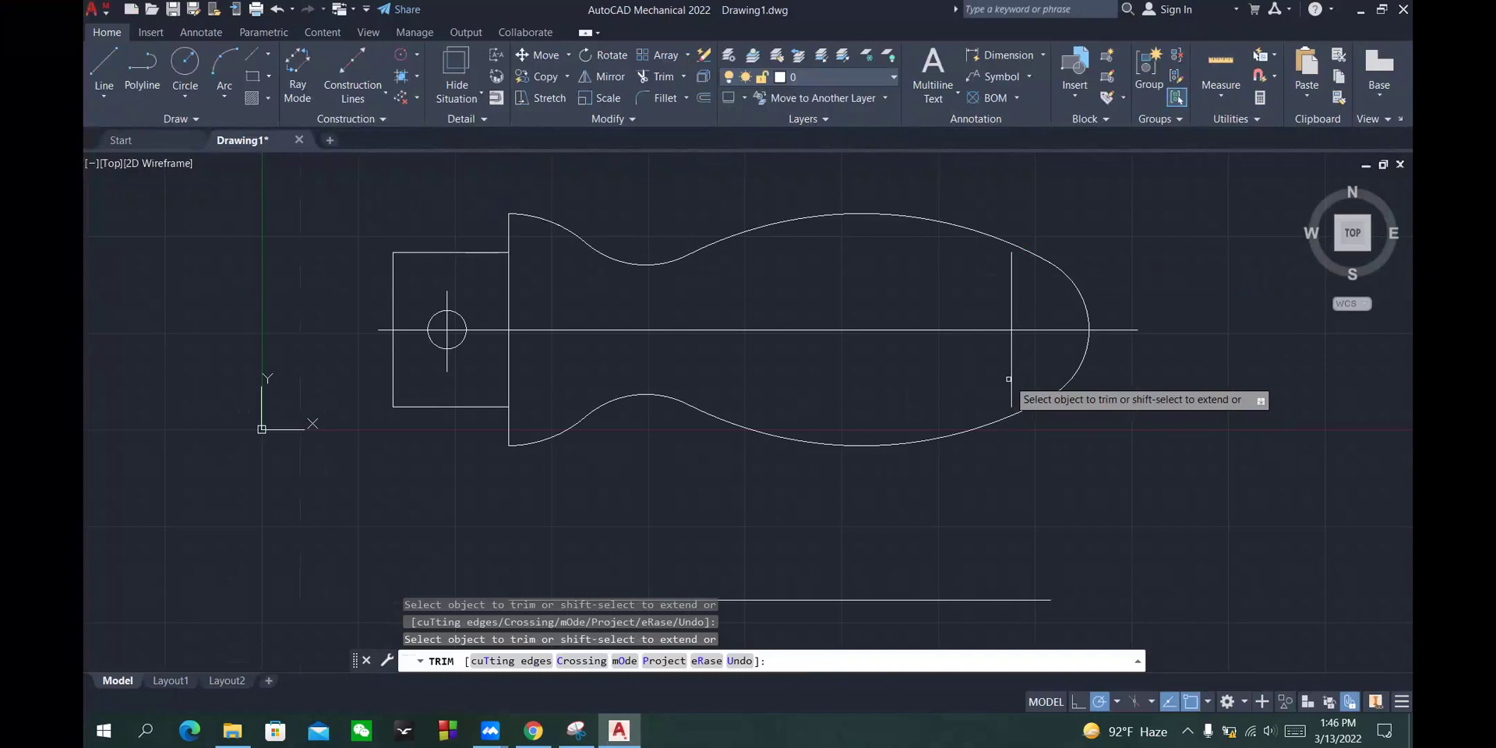
click(1011, 288)
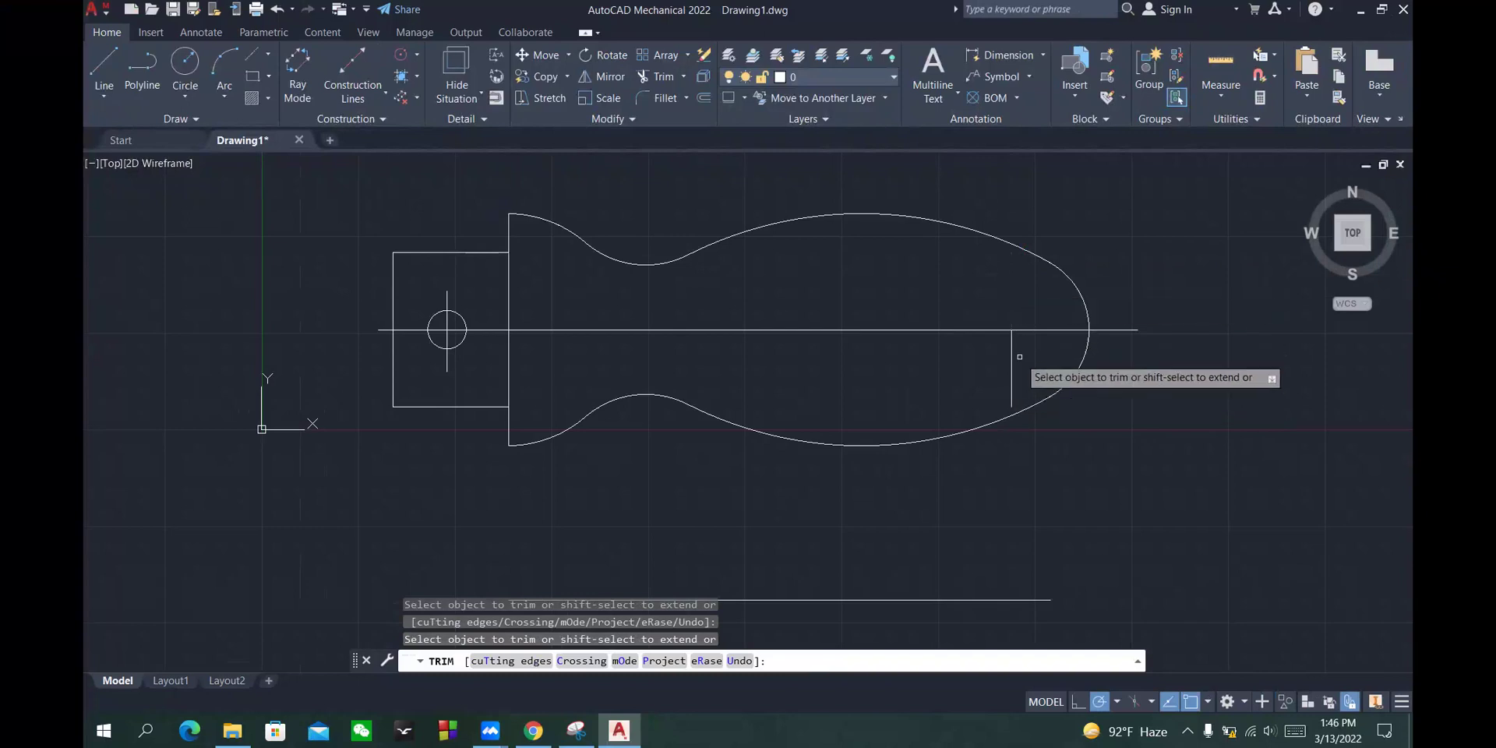
scroll(980, 324, down, 4)
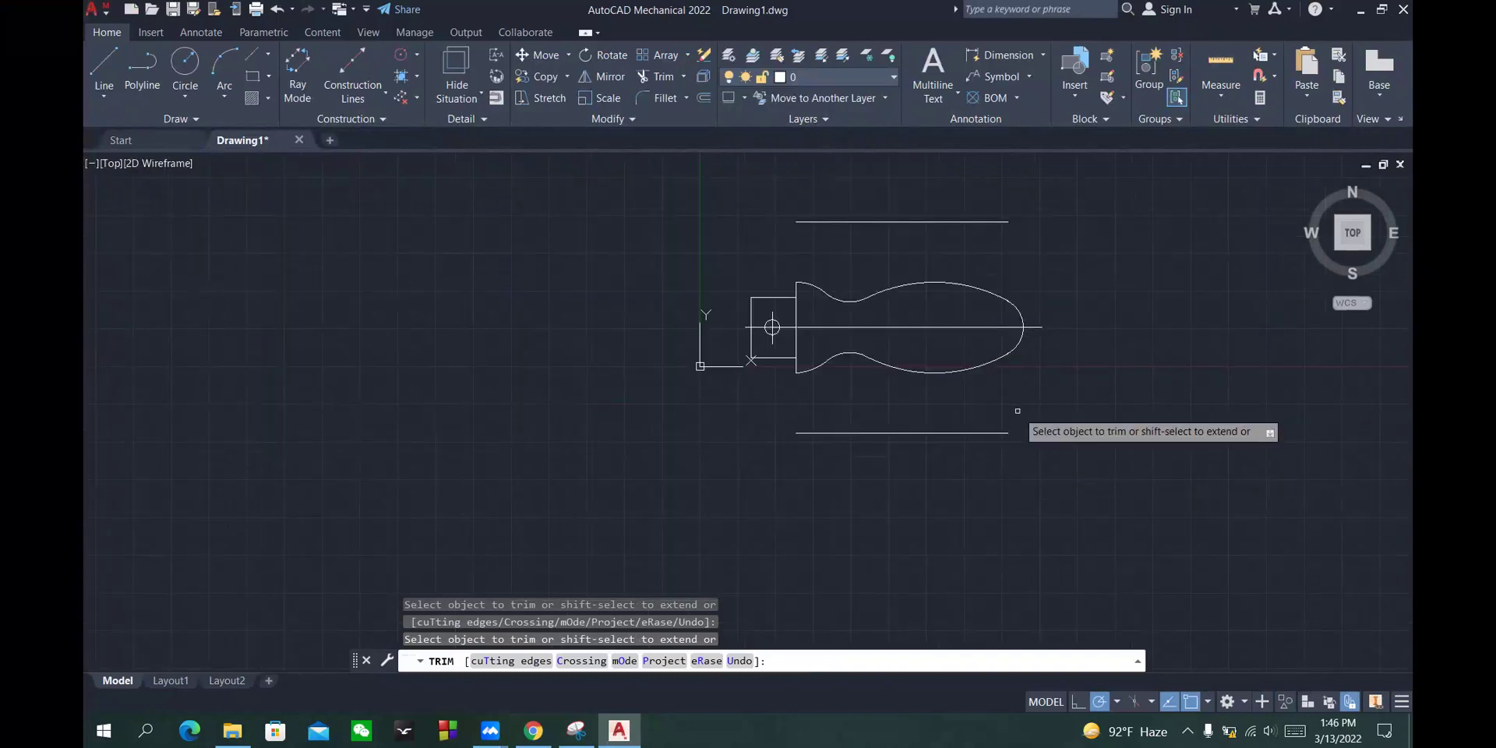
Compare the trimmed handle outline with the dimensioned reference sketch in Snipping Tool, then return to the drawing.
scroll(1040, 321, up, 3)
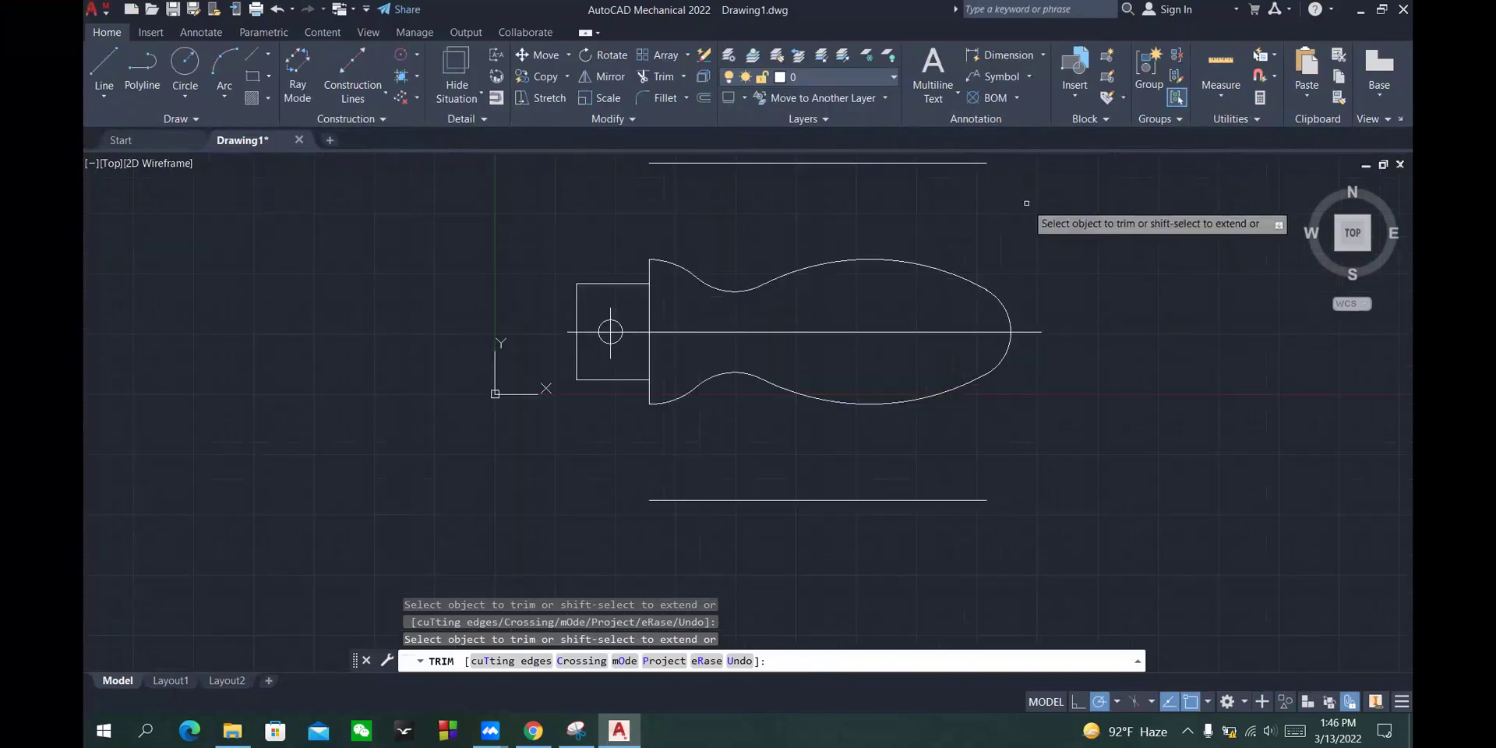
scroll(1122, 234, up, 1)
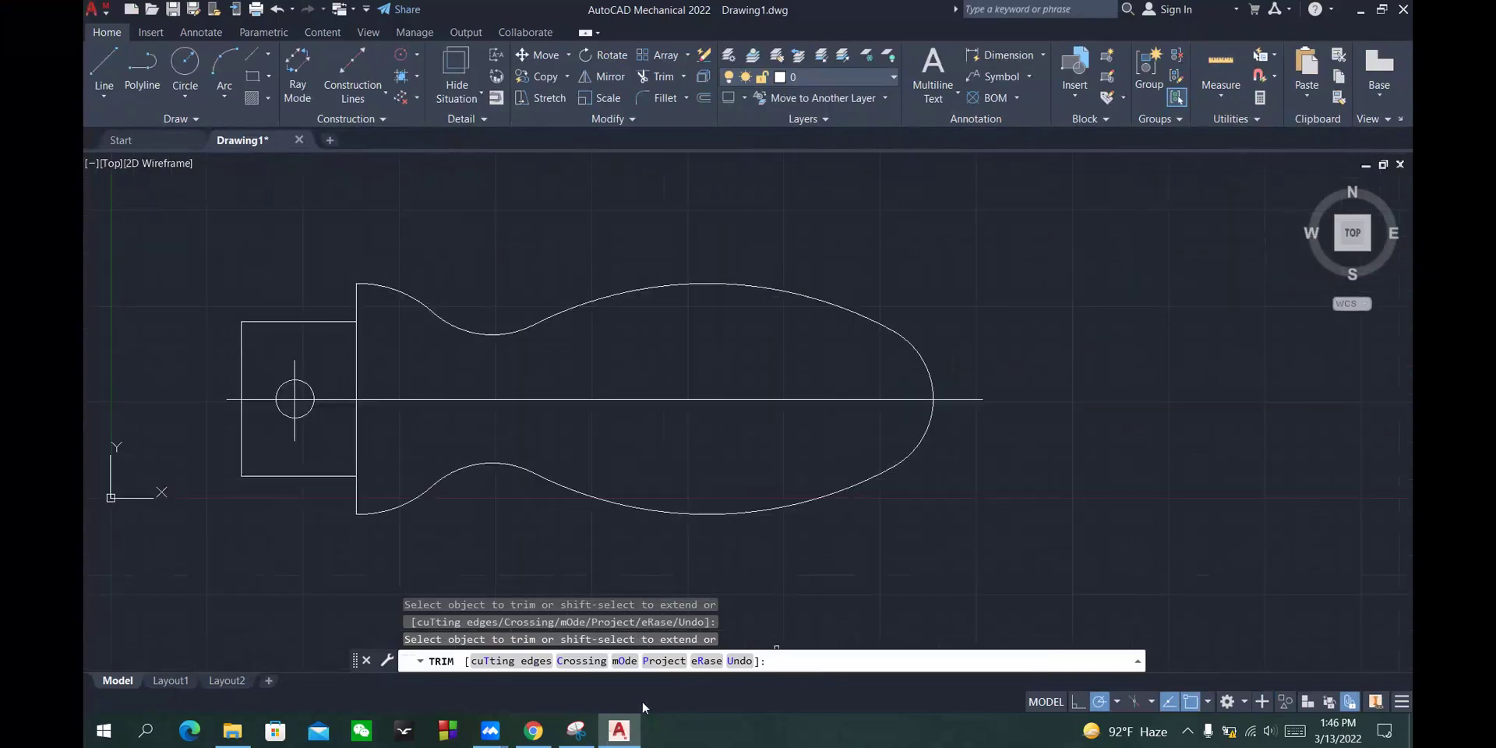
click(581, 738)
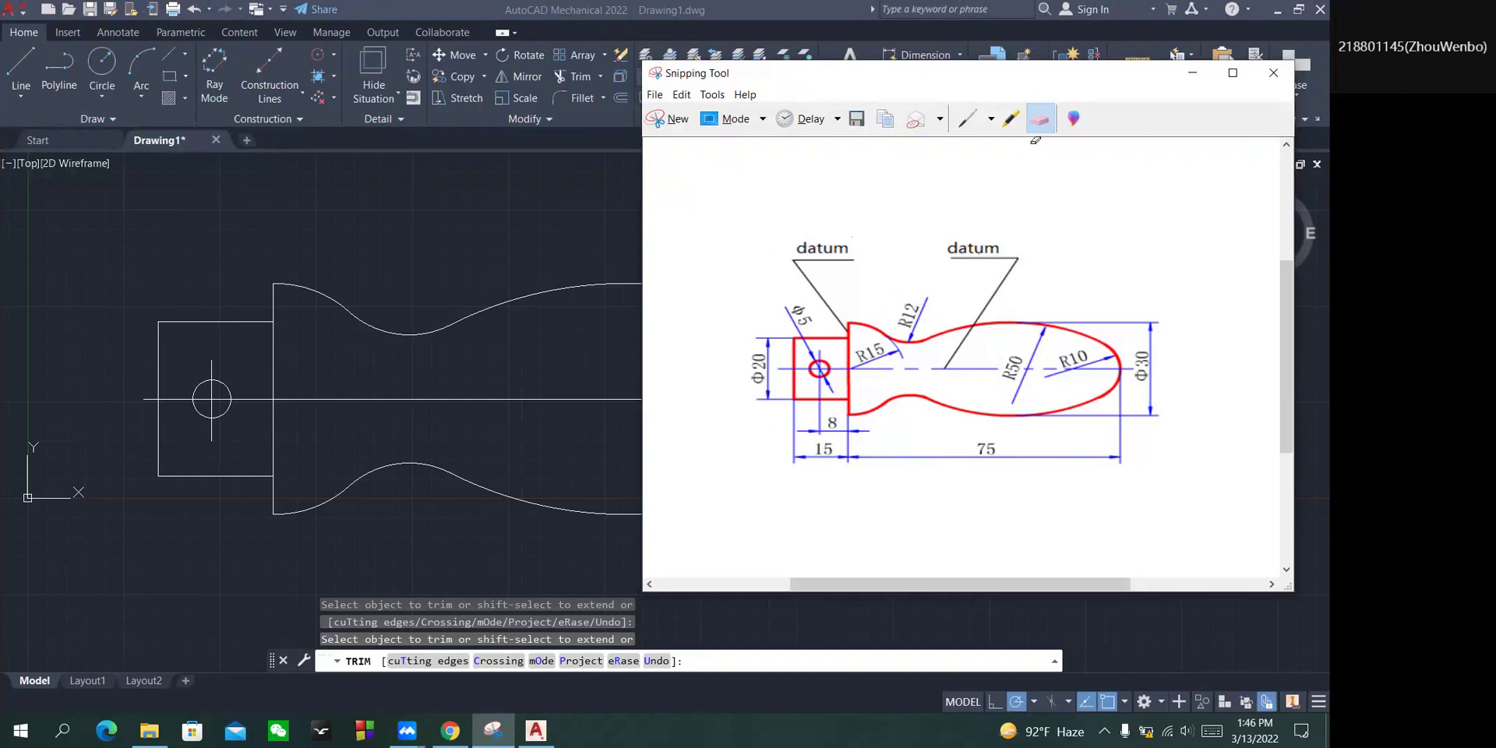
click(1275, 74)
scroll(971, 363, down, 2)
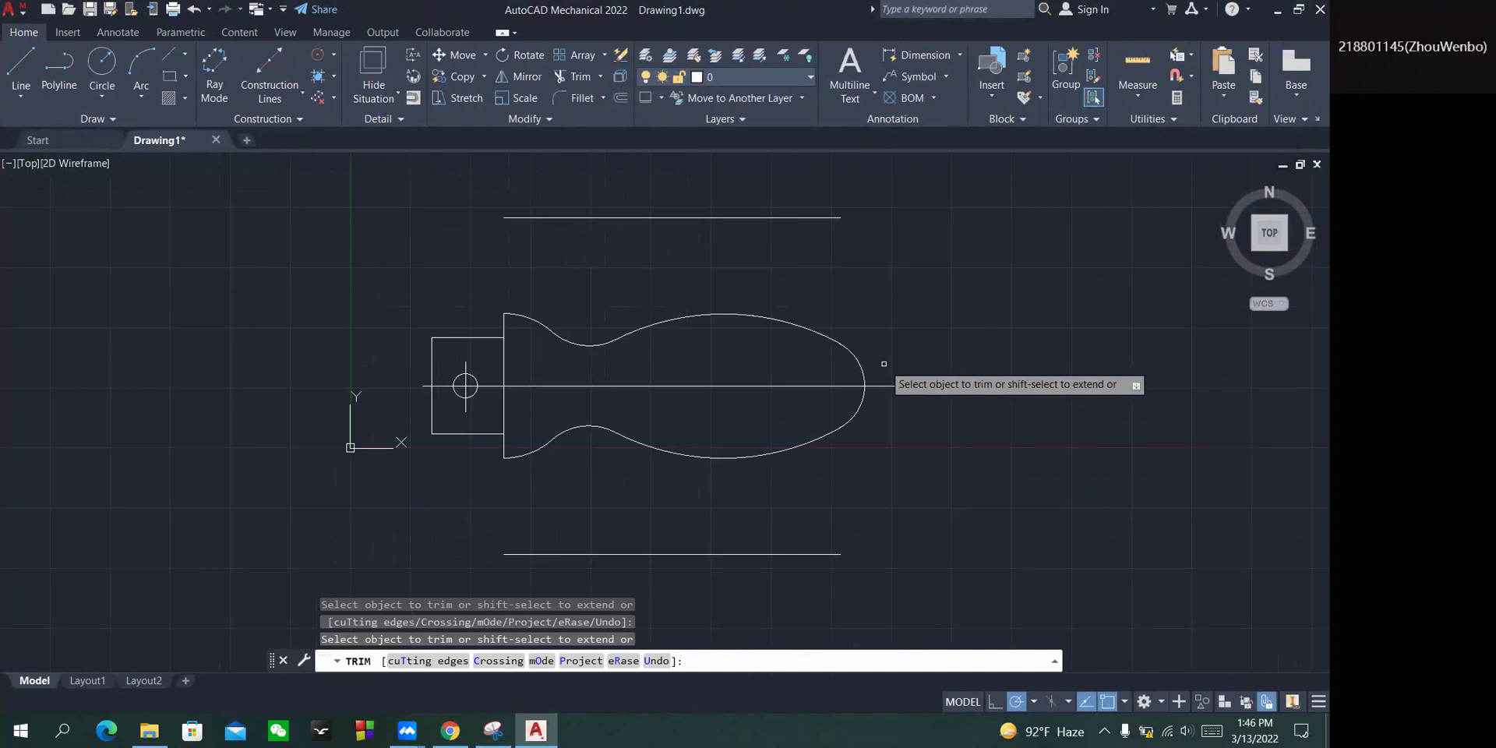
scroll(883, 363, up, 2)
scroll(910, 355, down, 4)
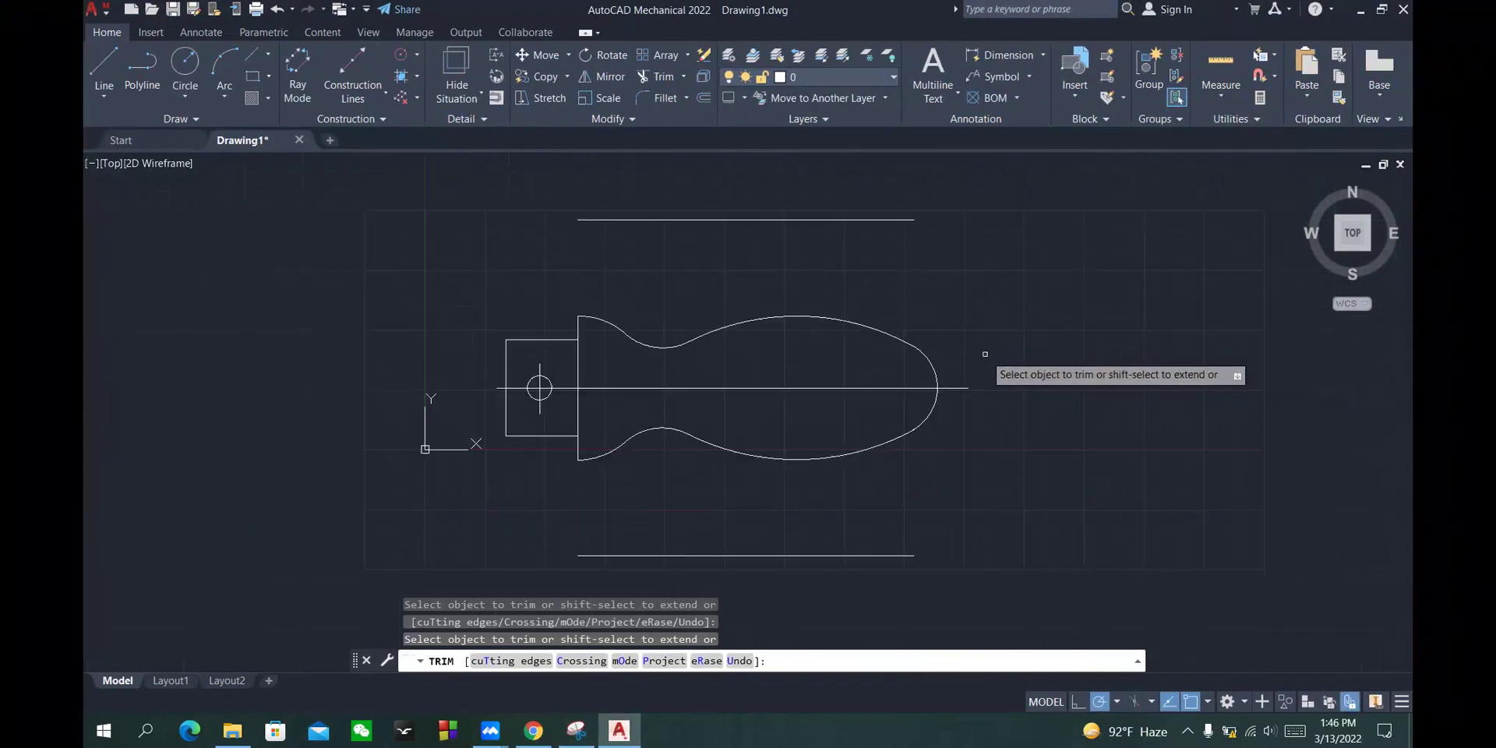
right_click(1016, 322)
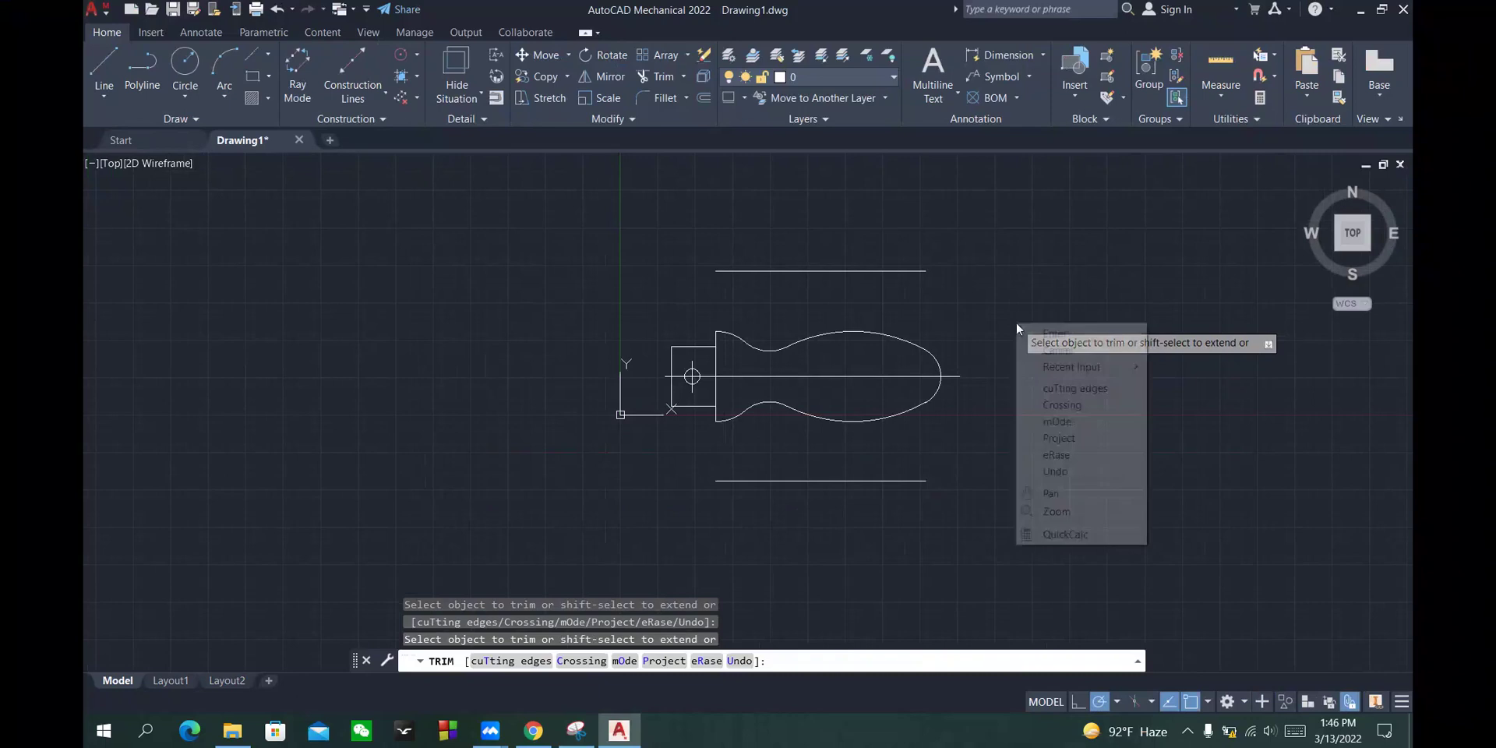
click(1053, 492)
mouse_move(1055, 468)
mouse_down()
mouse_move(1025, 411)
mouse_move(689, 426)
mouse_up()
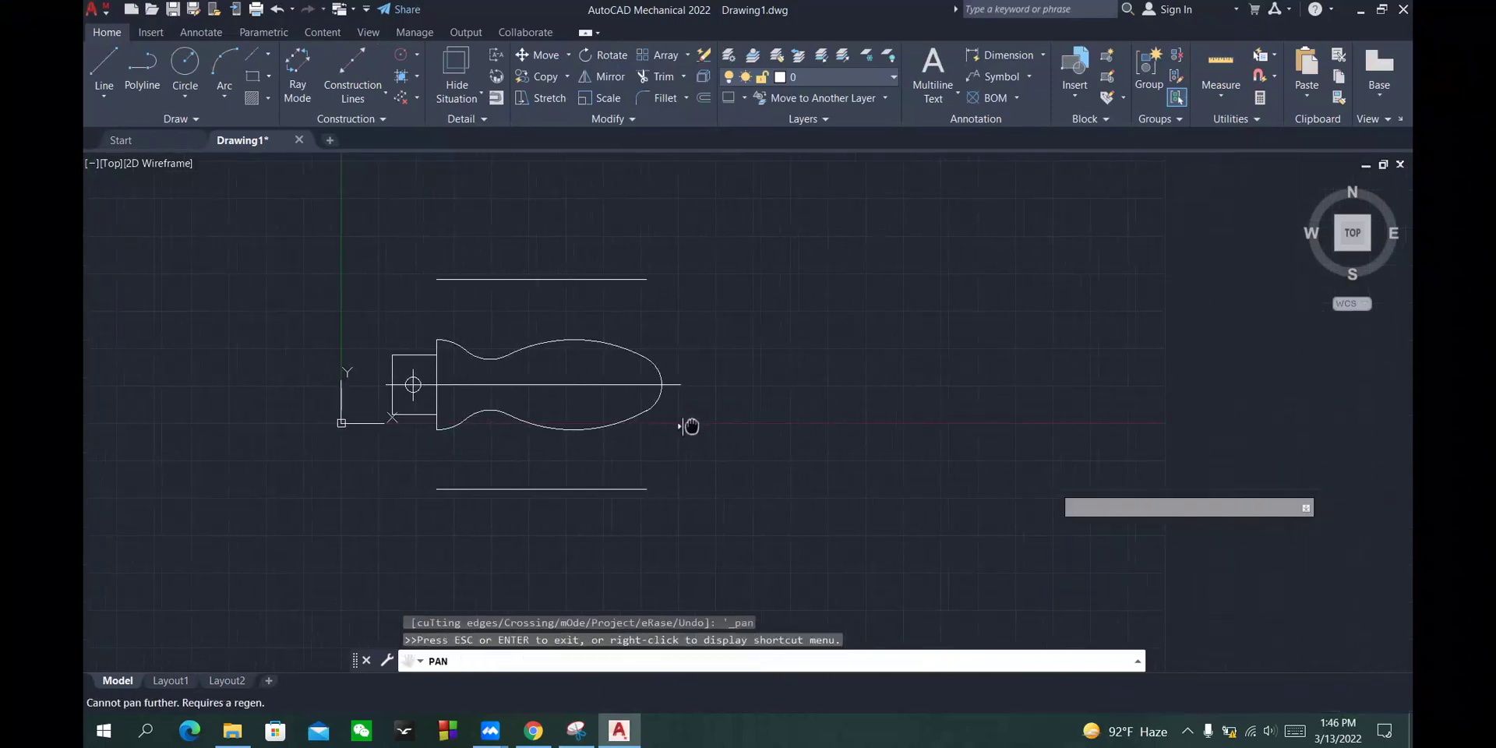
click(577, 730)
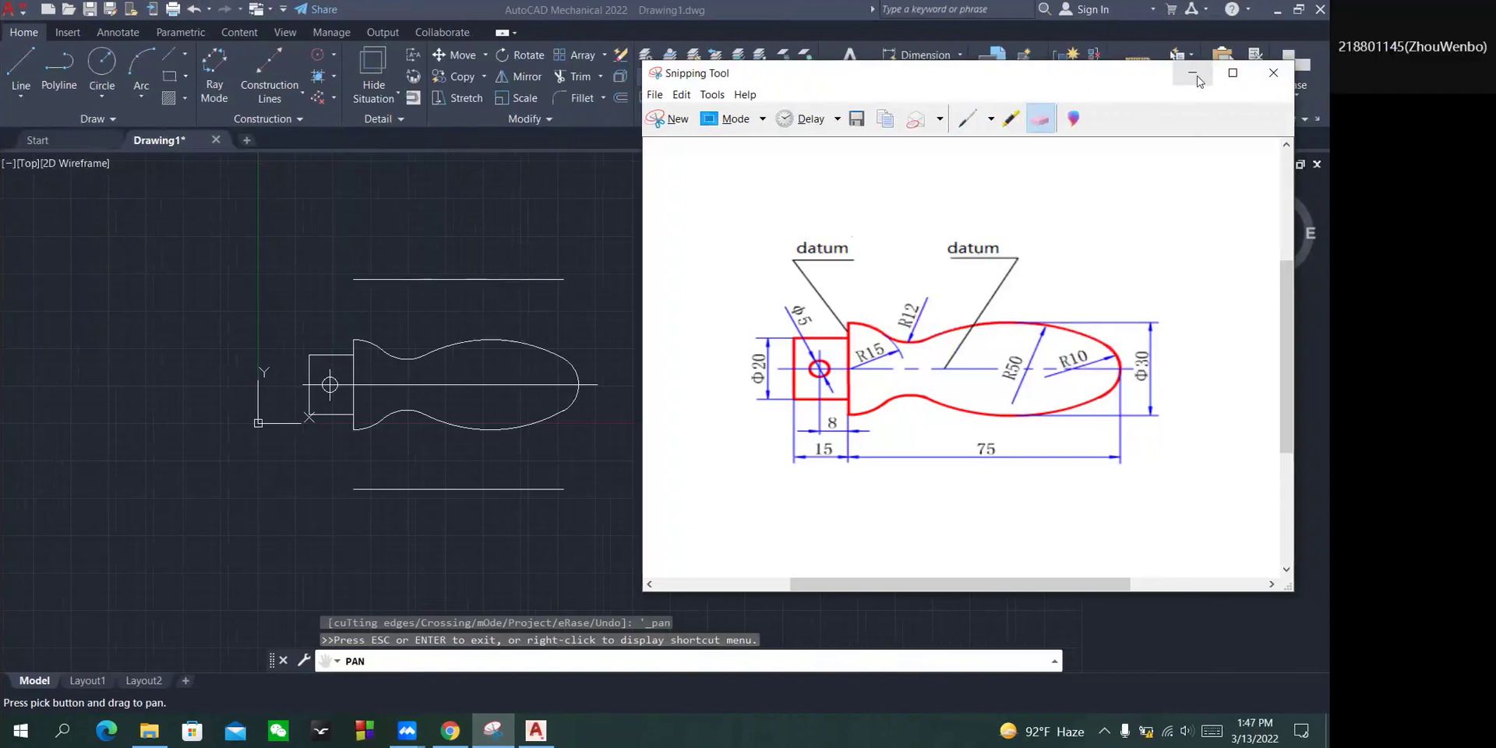
click(1192, 74)
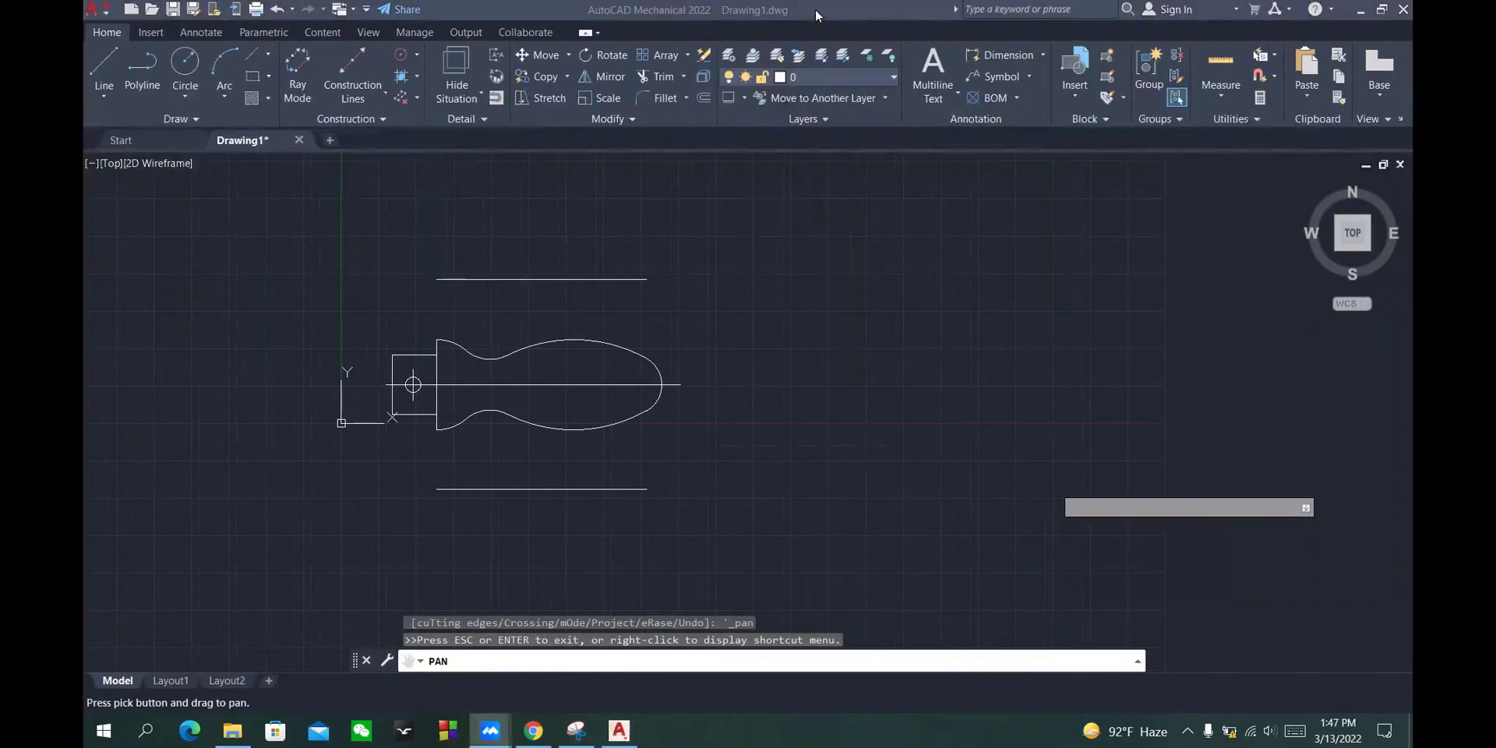